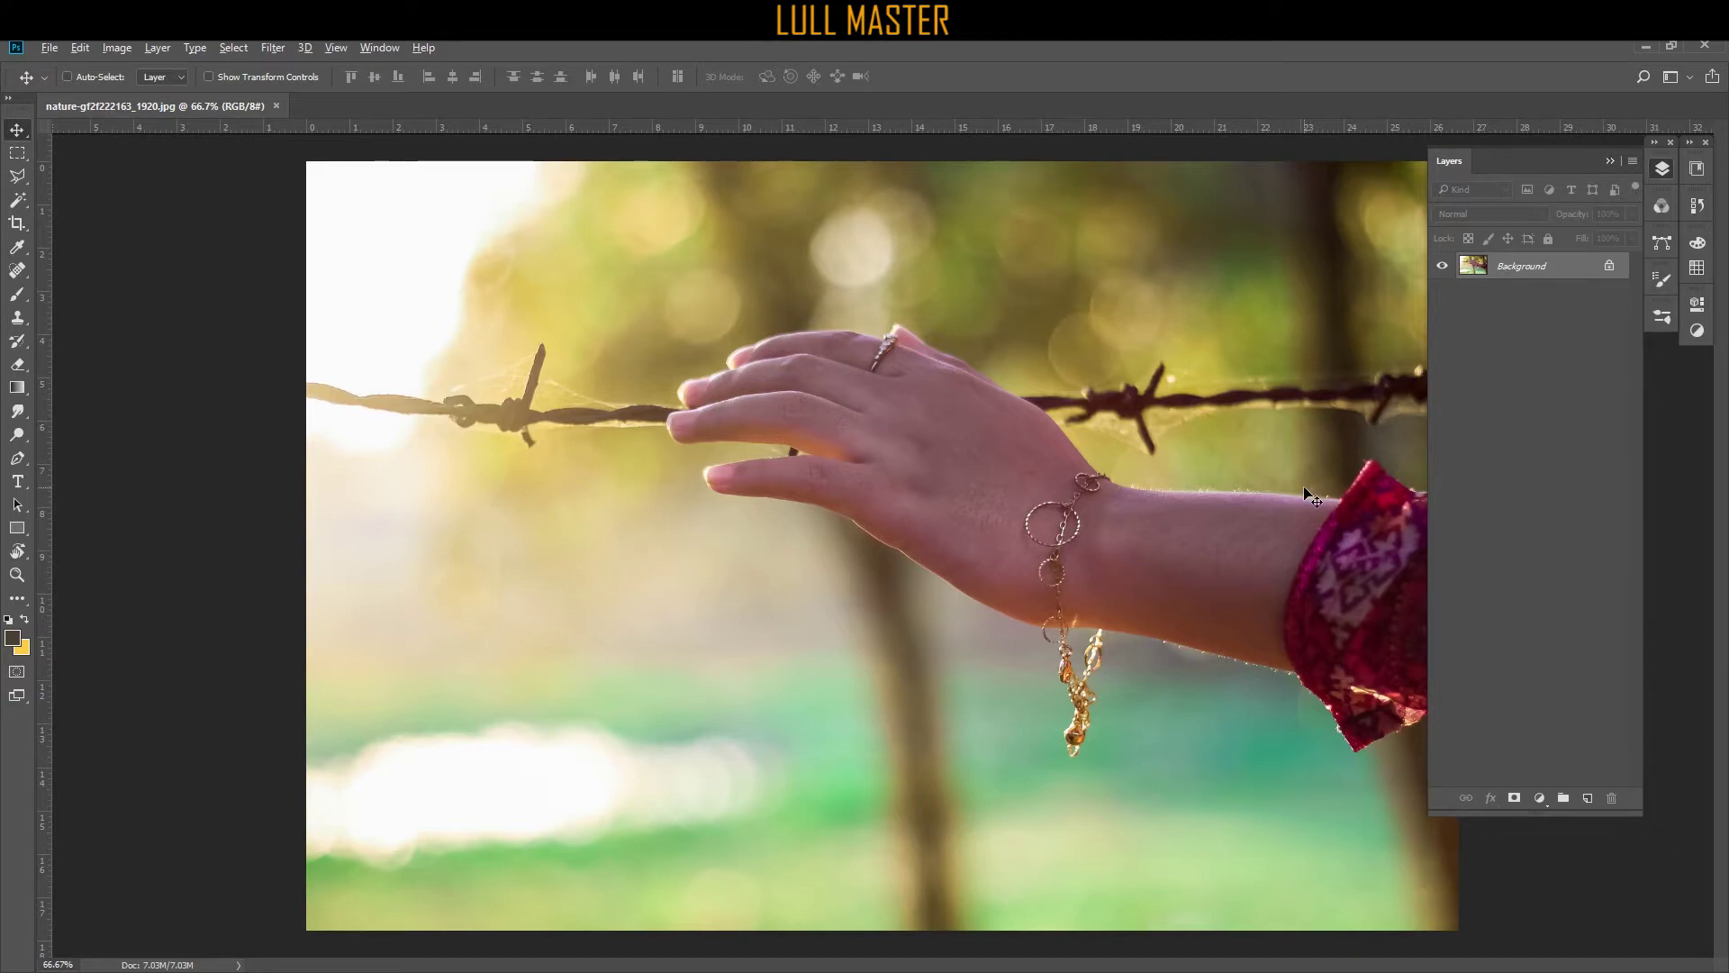
Start a Pen tool path at the sleeve's right edge and trace the upper outline of the forearm and hand to the fingers.
scroll(1304, 493, up, 1)
drag(1303, 508, 1167, 498)
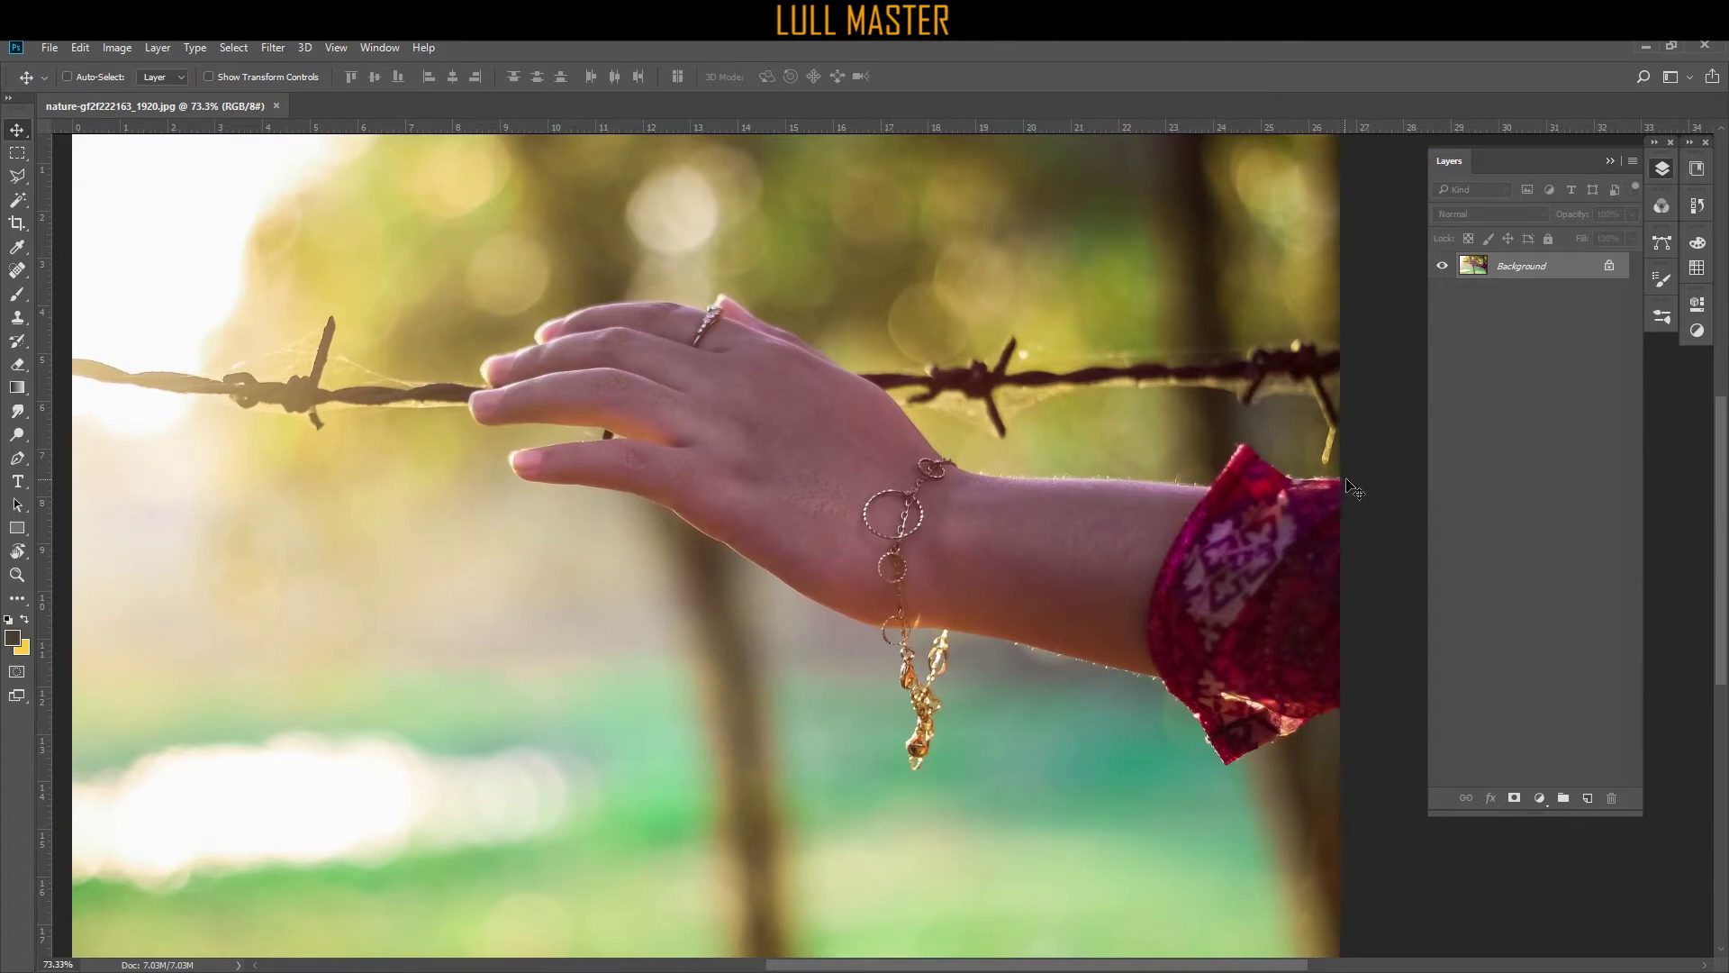
key(p)
click(1340, 480)
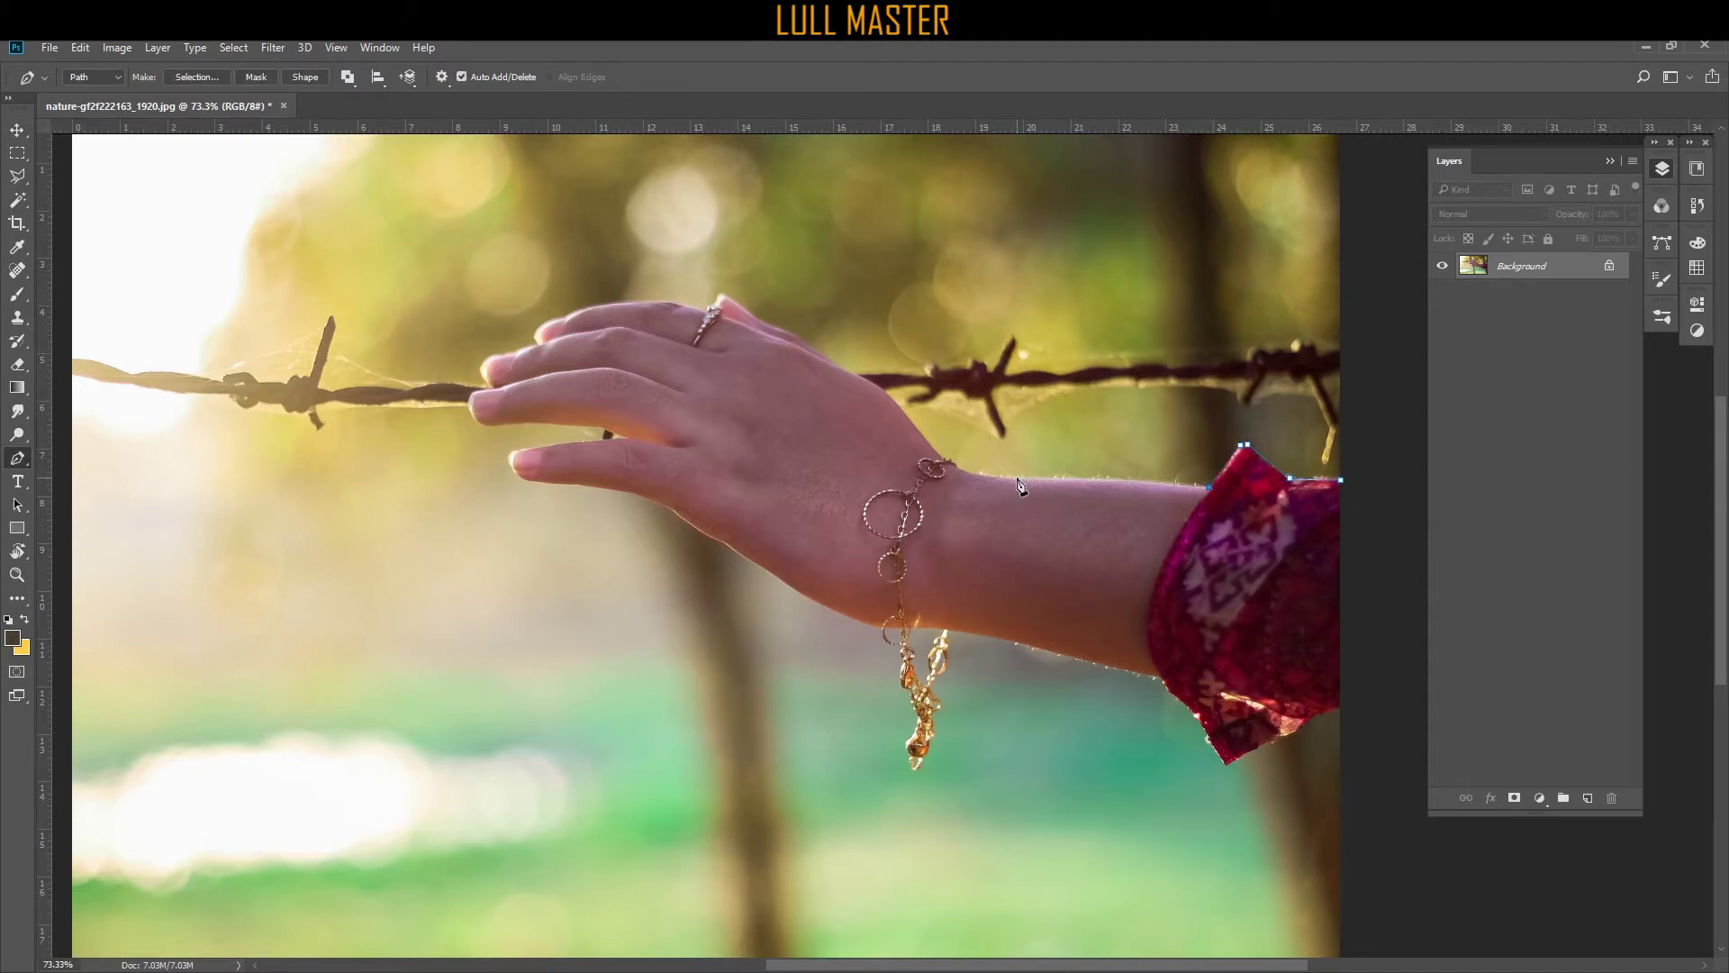
drag(982, 475, 971, 475)
drag(817, 356, 762, 327)
click(724, 293)
drag(566, 316, 561, 320)
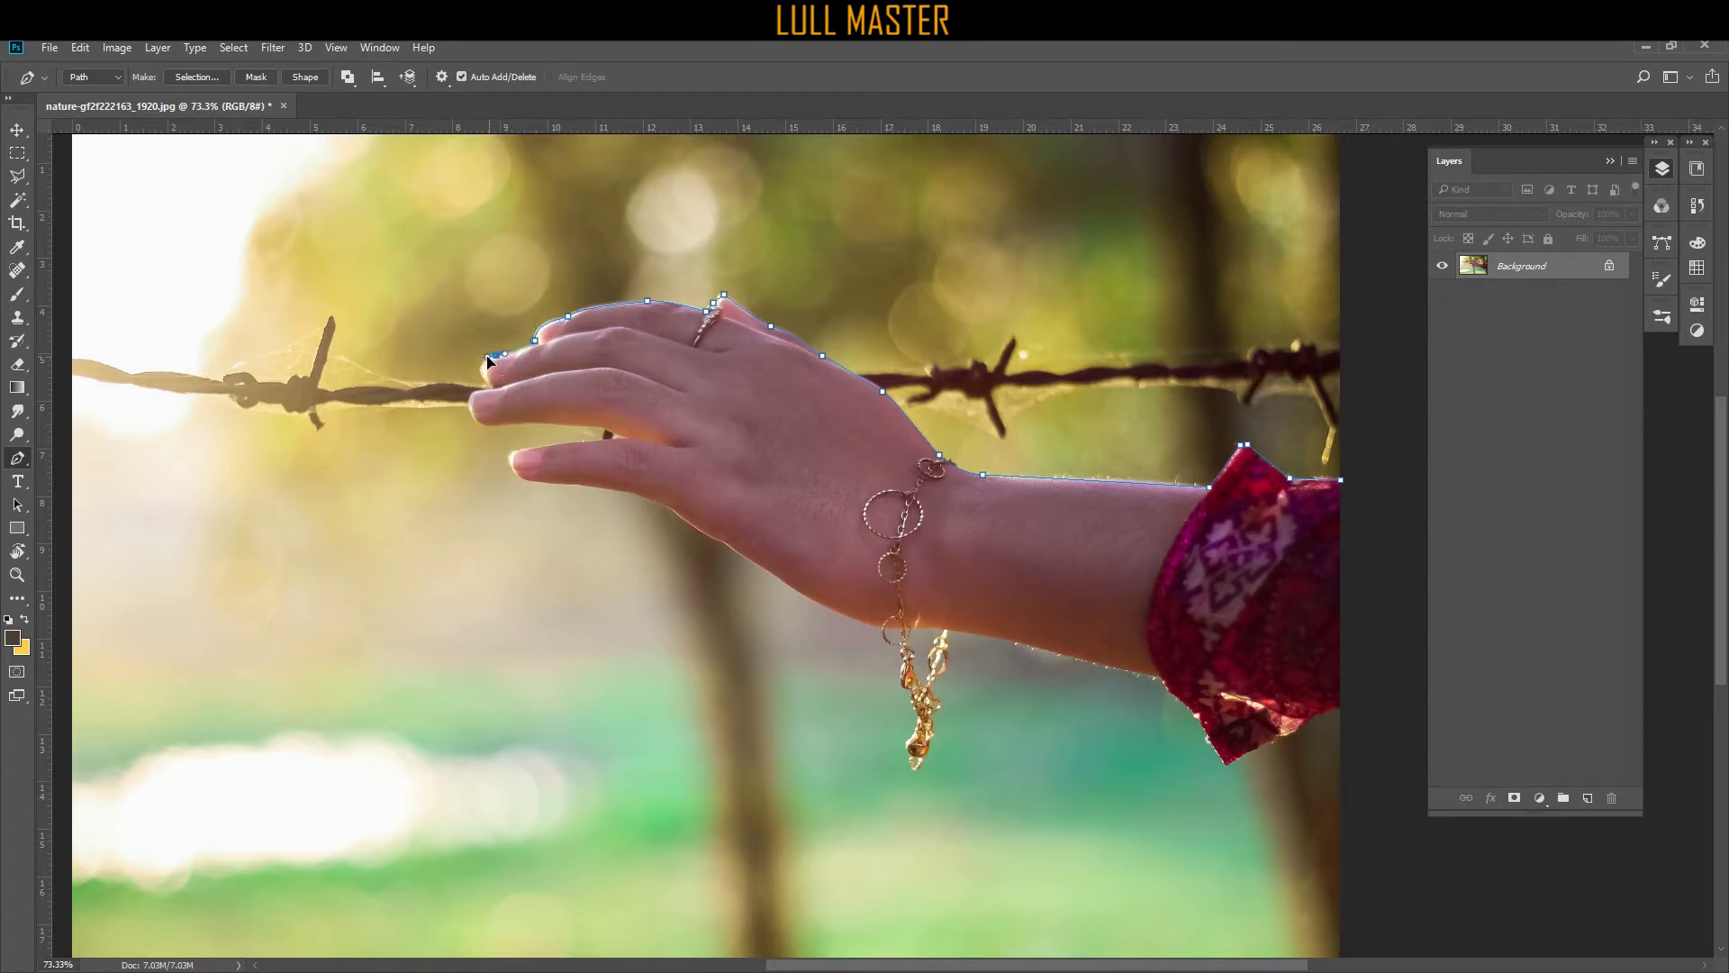
Continue the path around the fingertips, along the underside of the hand and around the hanging bracelet.
drag(486, 385, 491, 388)
drag(630, 494, 636, 494)
drag(710, 539, 728, 544)
drag(874, 626, 864, 625)
click(902, 682)
click(914, 709)
click(916, 739)
click(906, 763)
click(926, 757)
click(933, 716)
click(948, 631)
Trace the underside of the forearm and the sleeve, and close the path at its starting point.
click(1161, 678)
click(1315, 720)
click(1342, 708)
click(1361, 655)
click(1343, 480)
Convert the closed arm path into a new anti-aliased selection with a 0-pixel feather radius.
right_click(1034, 529)
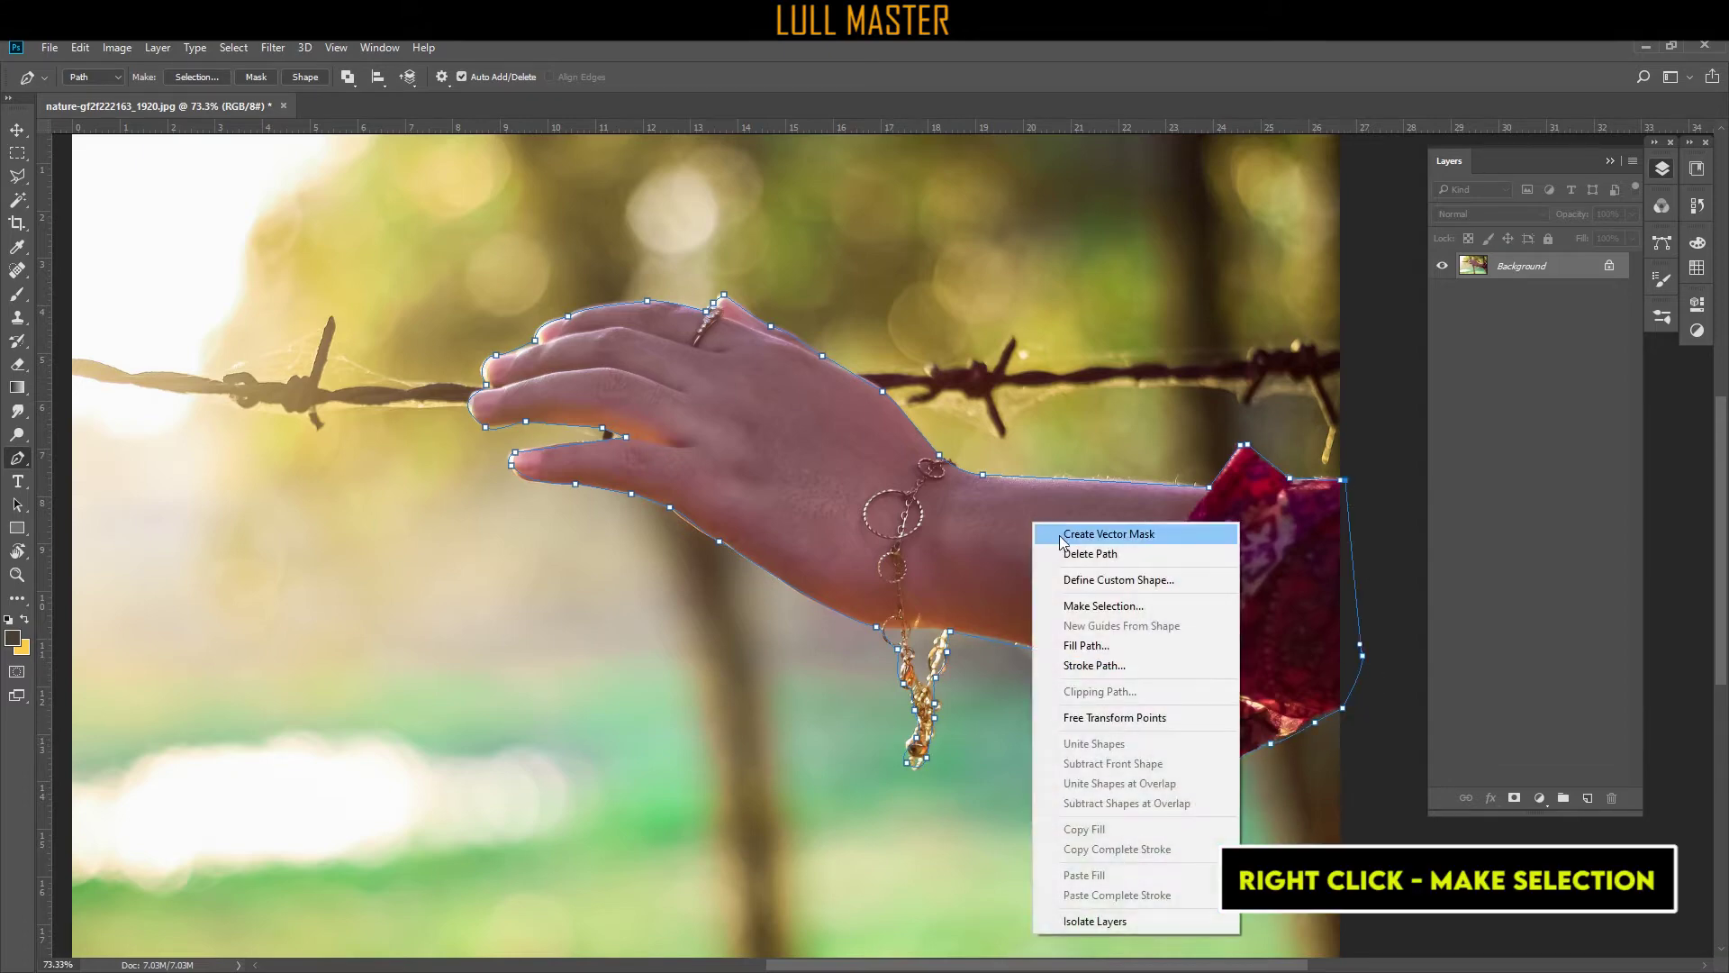
click(1098, 616)
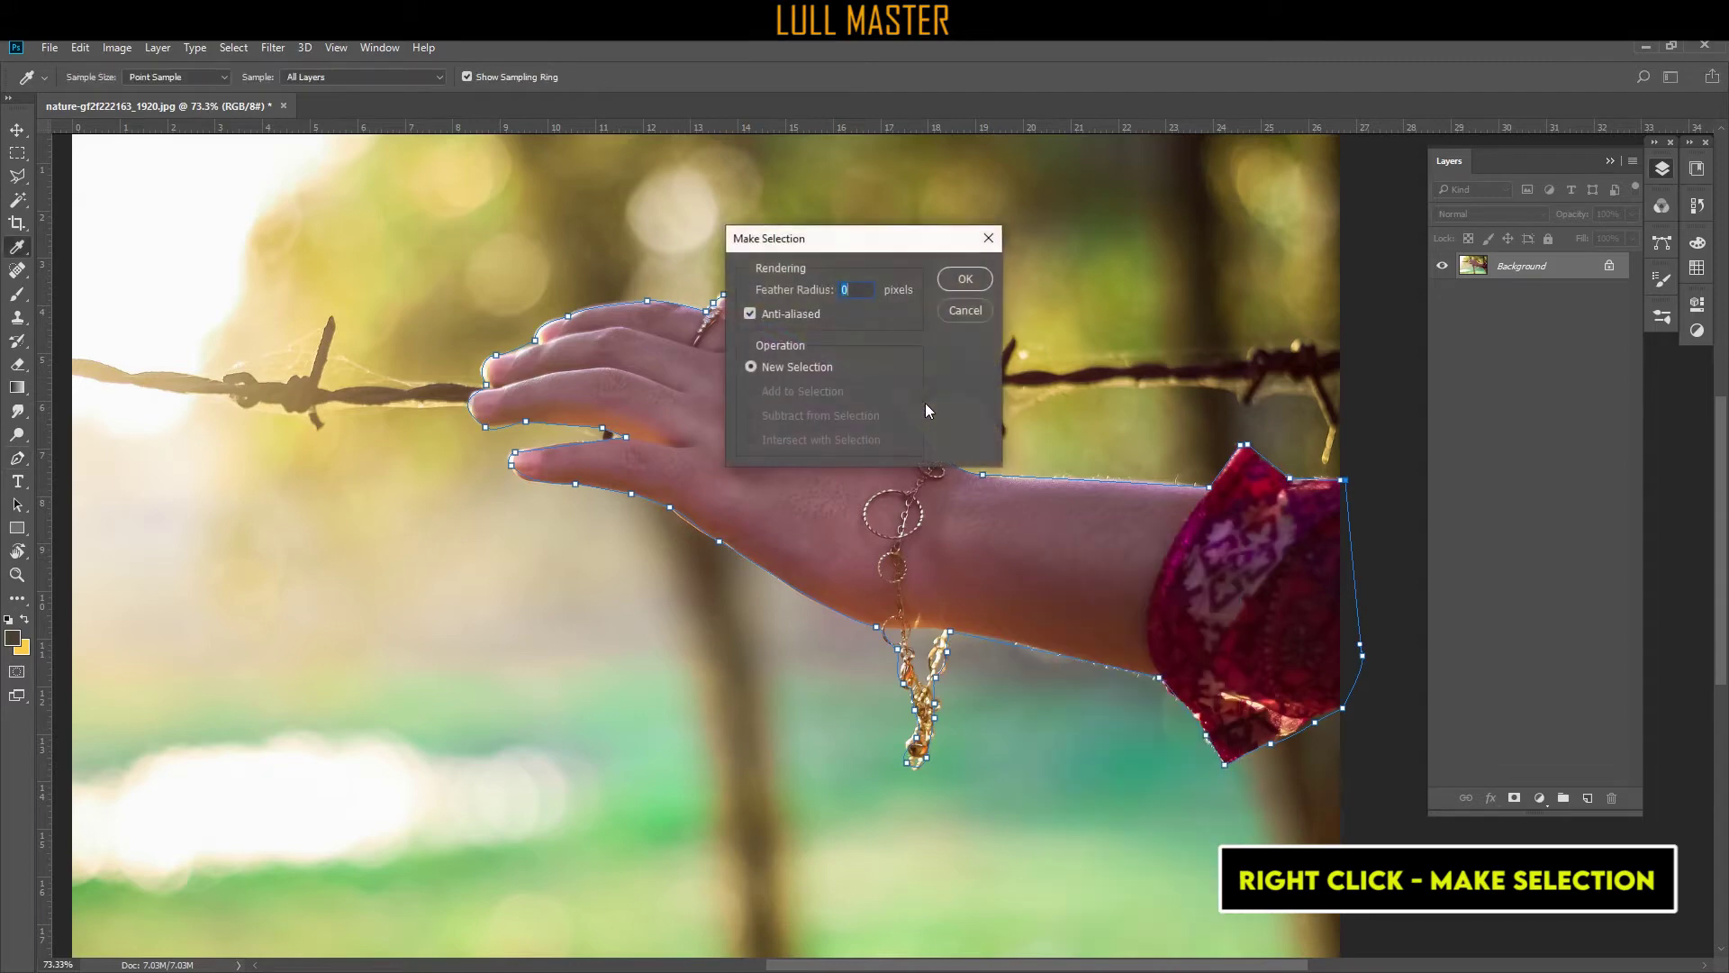
click(958, 285)
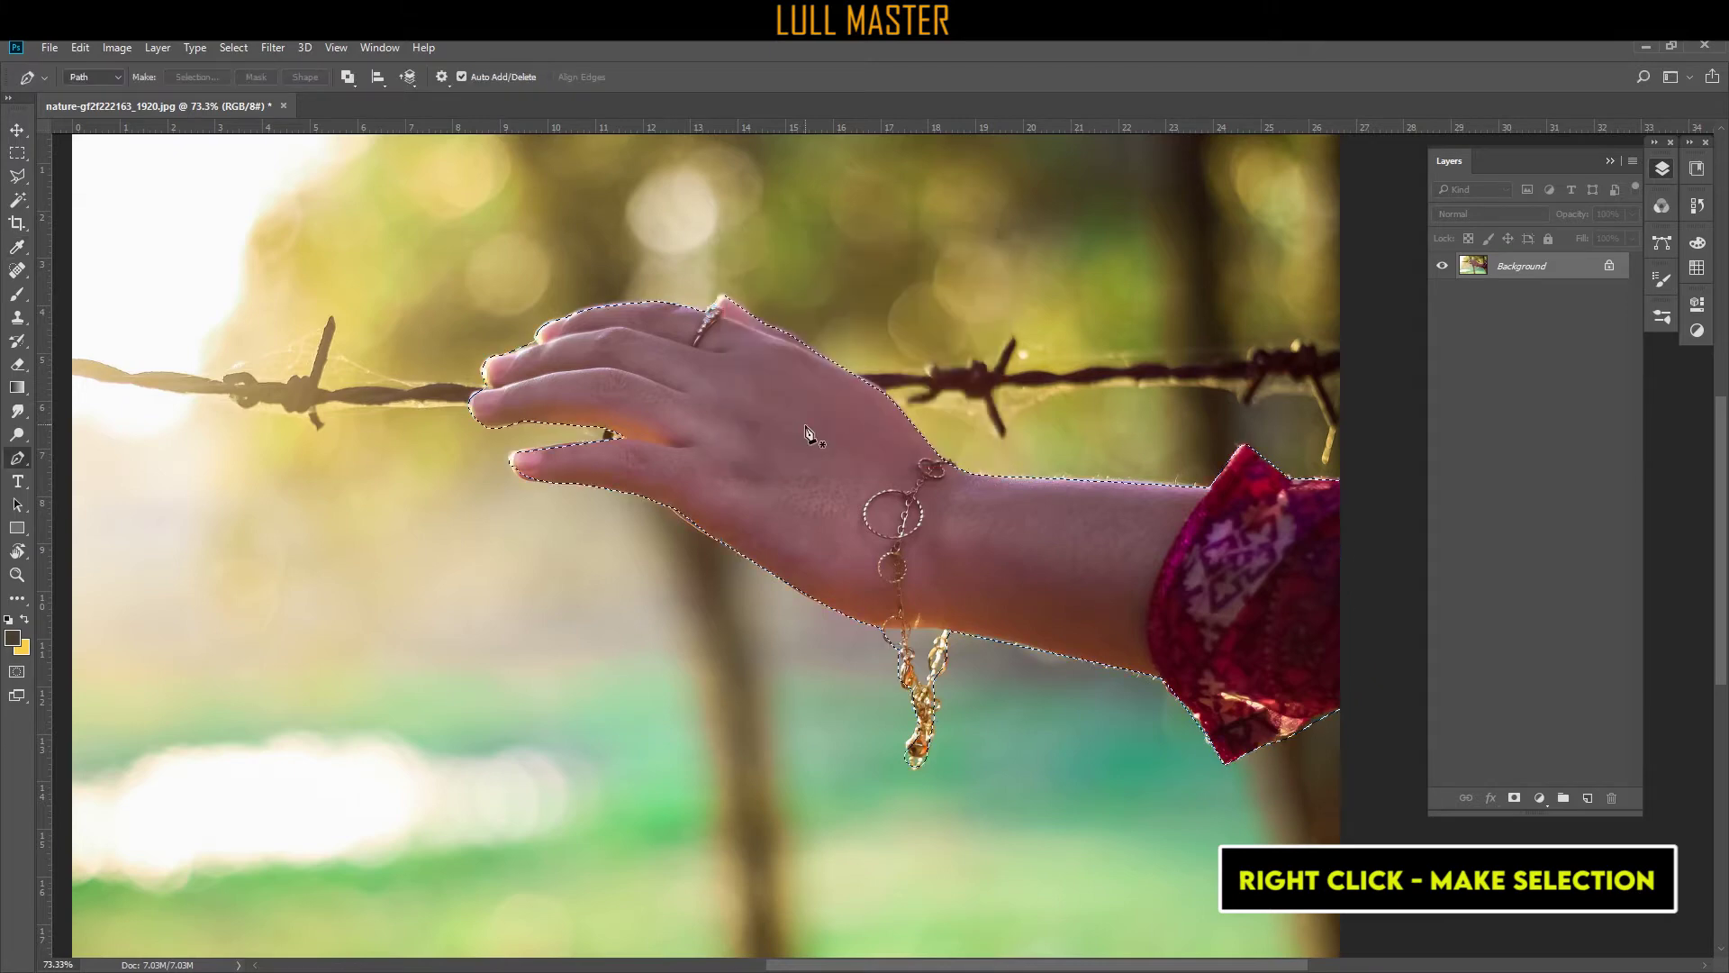
Copy the selected hand and arm and paste them onto a new layer.
key(v)
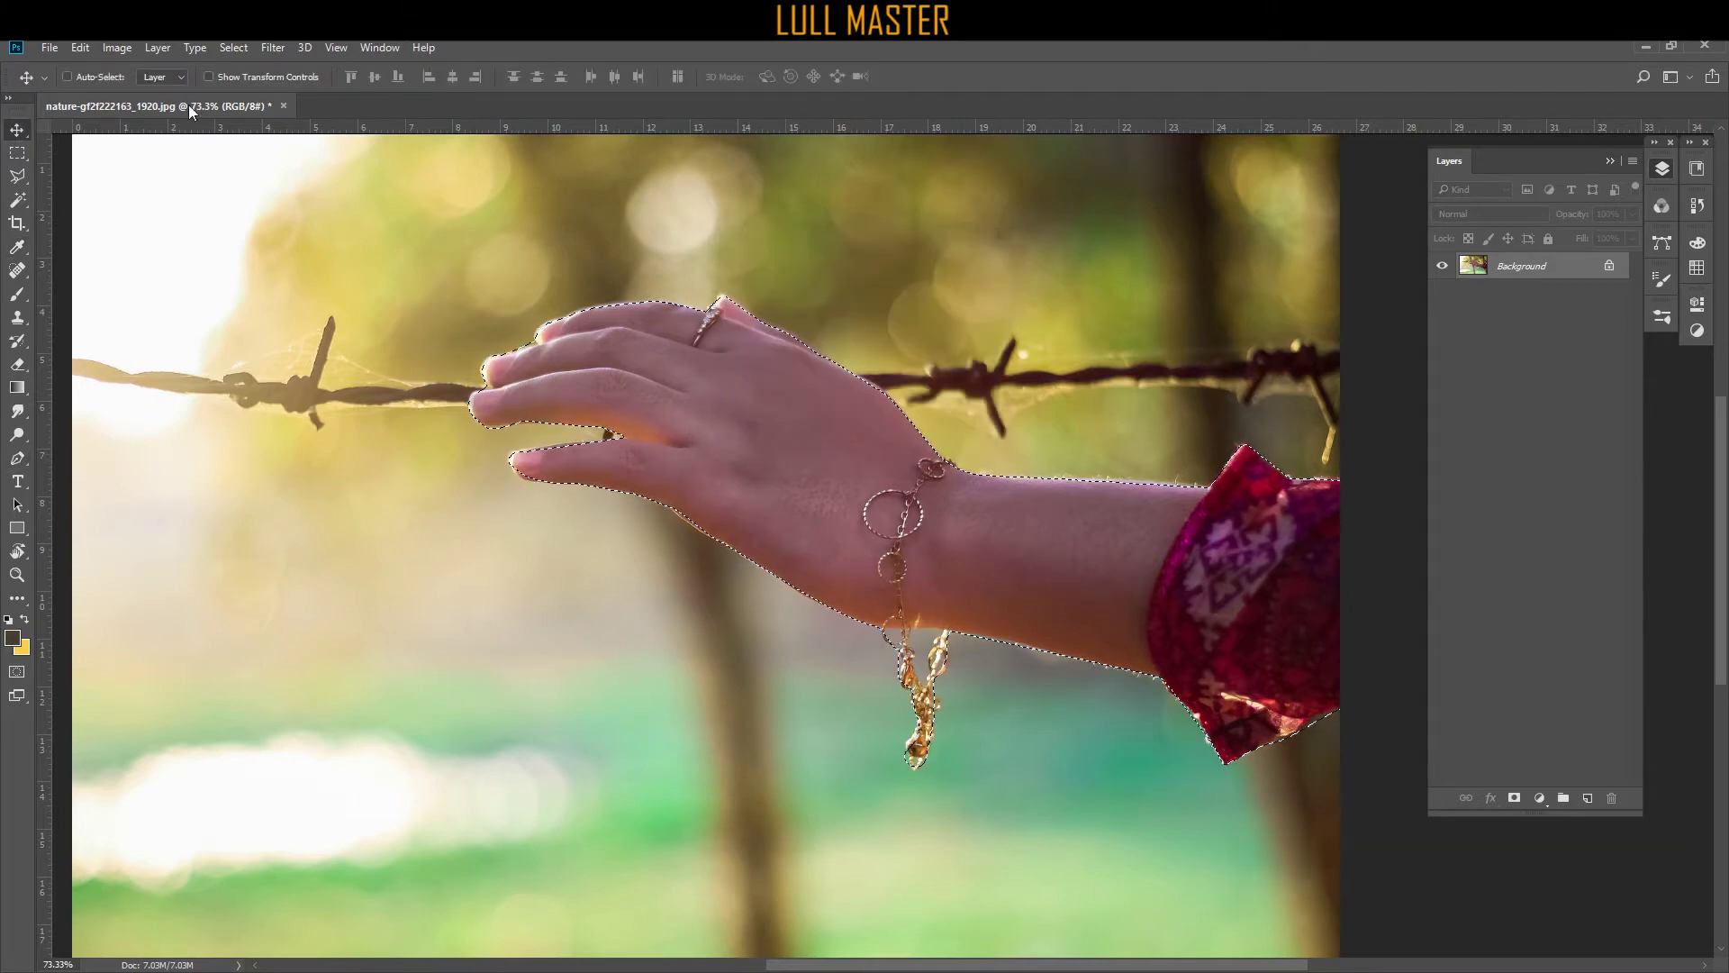
click(80, 47)
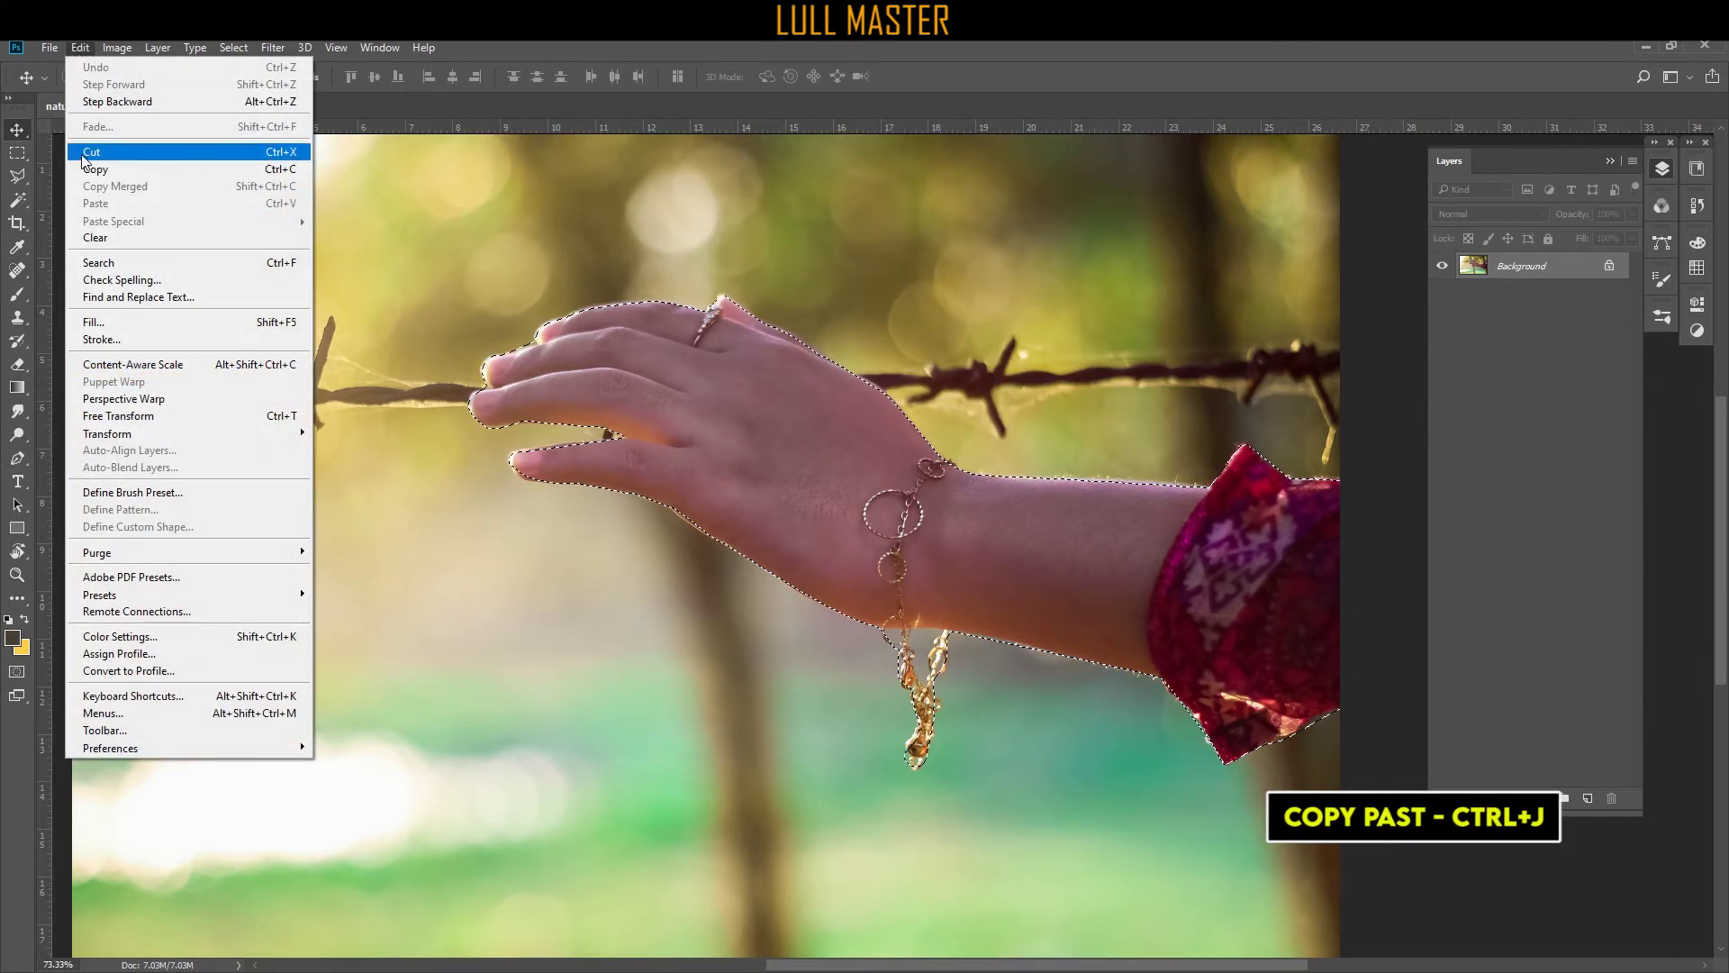
click(94, 164)
click(81, 48)
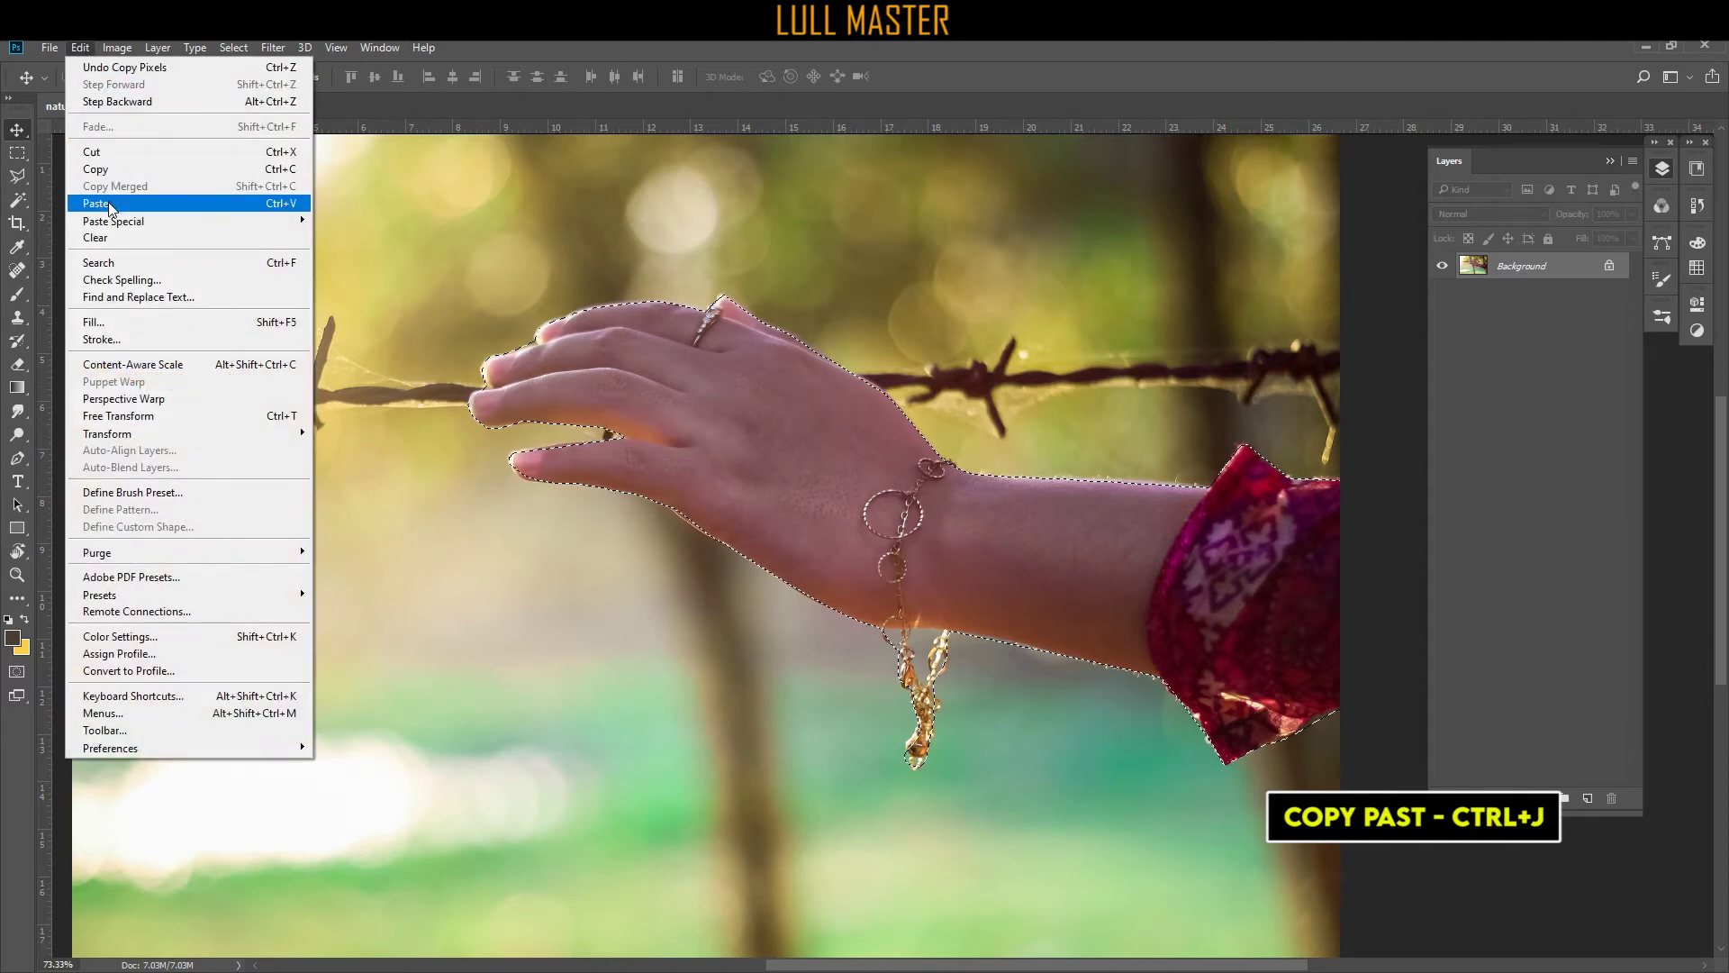
click(95, 202)
Check the cut-out arm by switching the visibility of Layer 1 and the Background off and on.
click(1442, 291)
click(1442, 291)
click(1442, 292)
click(1441, 264)
click(1441, 264)
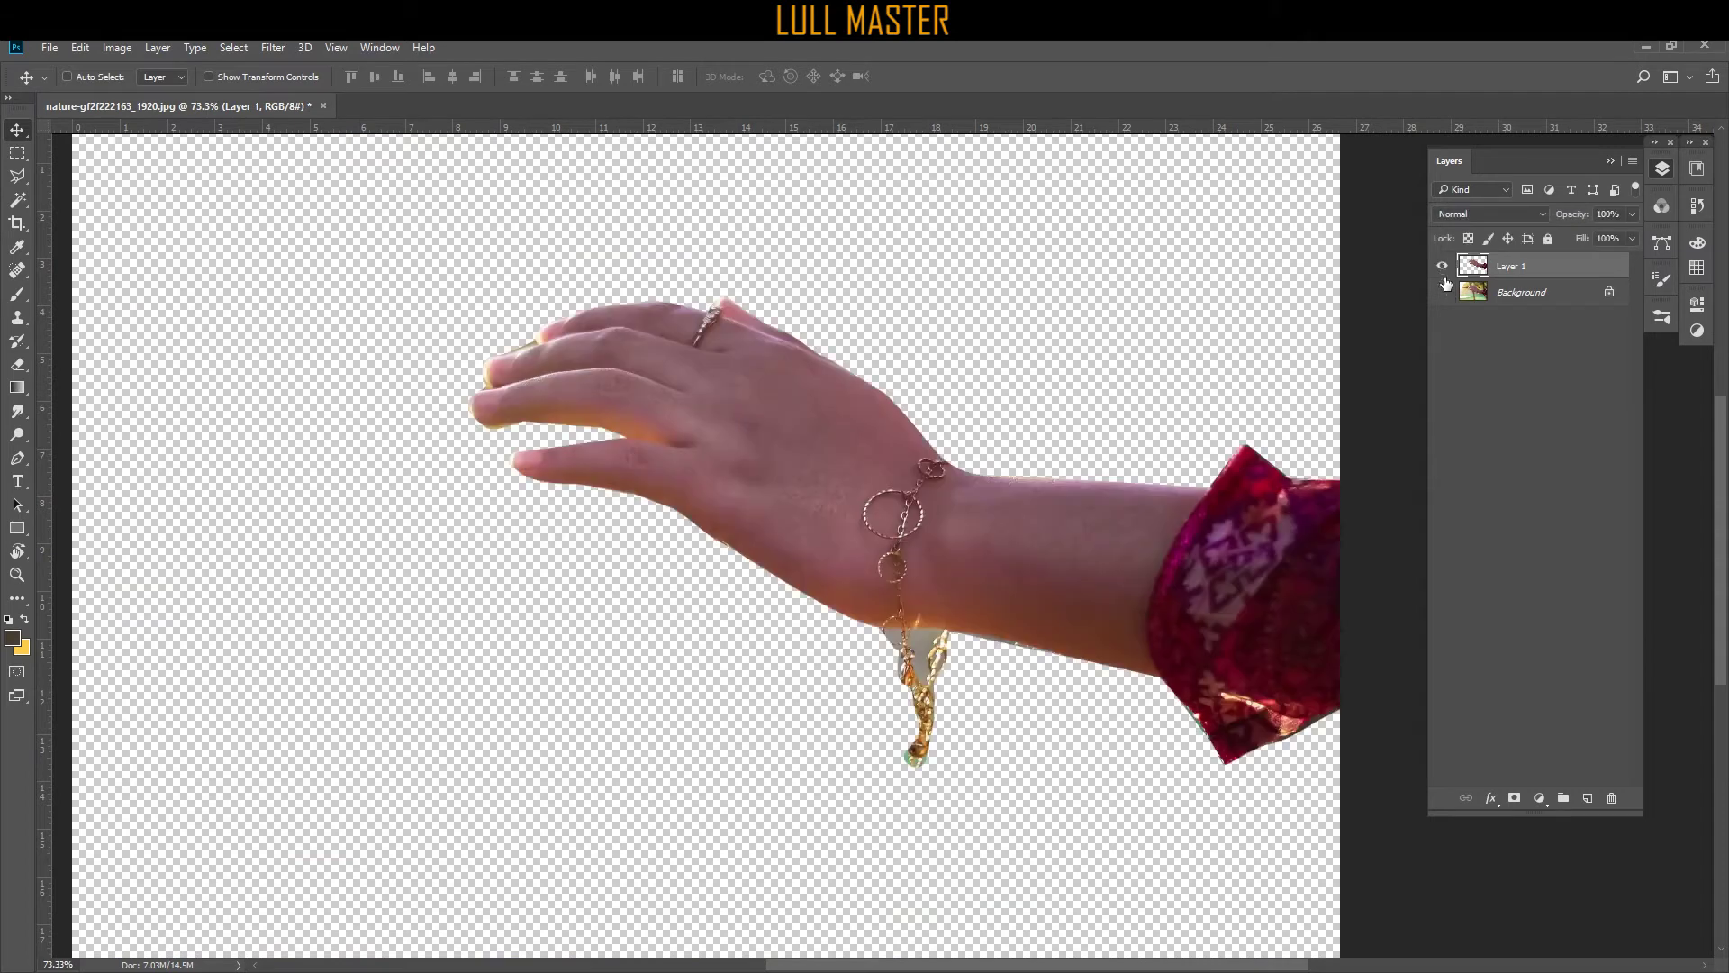
Show the Background layer, hide Layer 1 and make the Background the active layer.
click(1443, 292)
click(1445, 267)
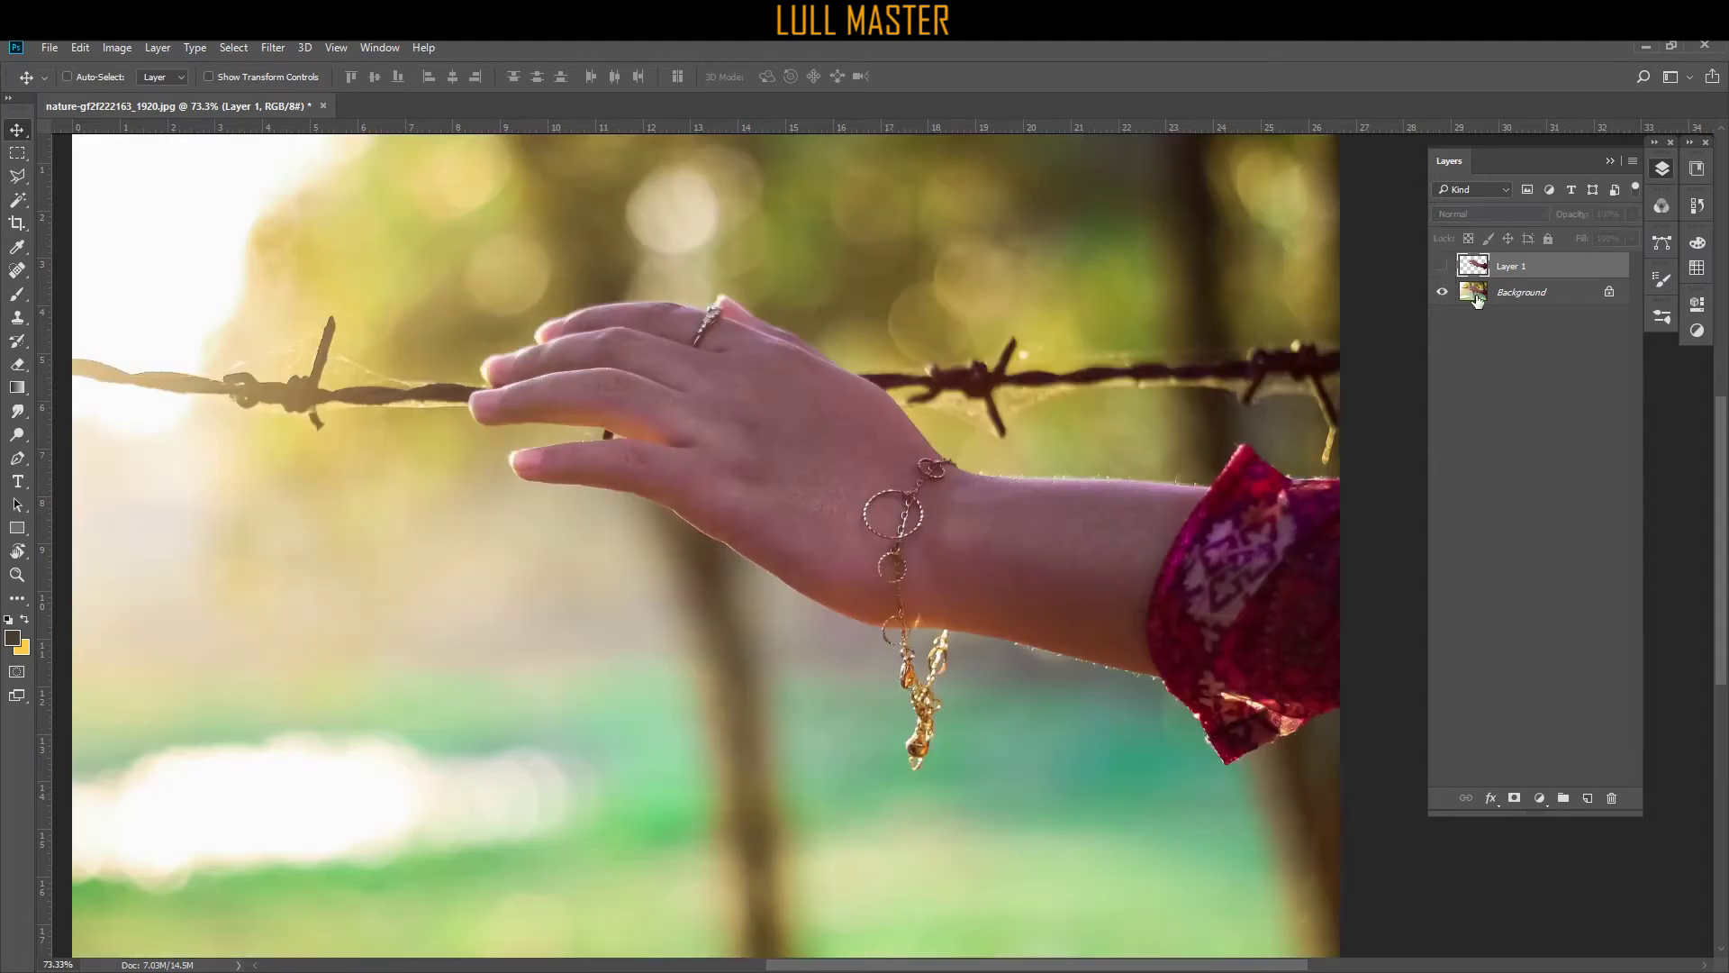
click(1477, 297)
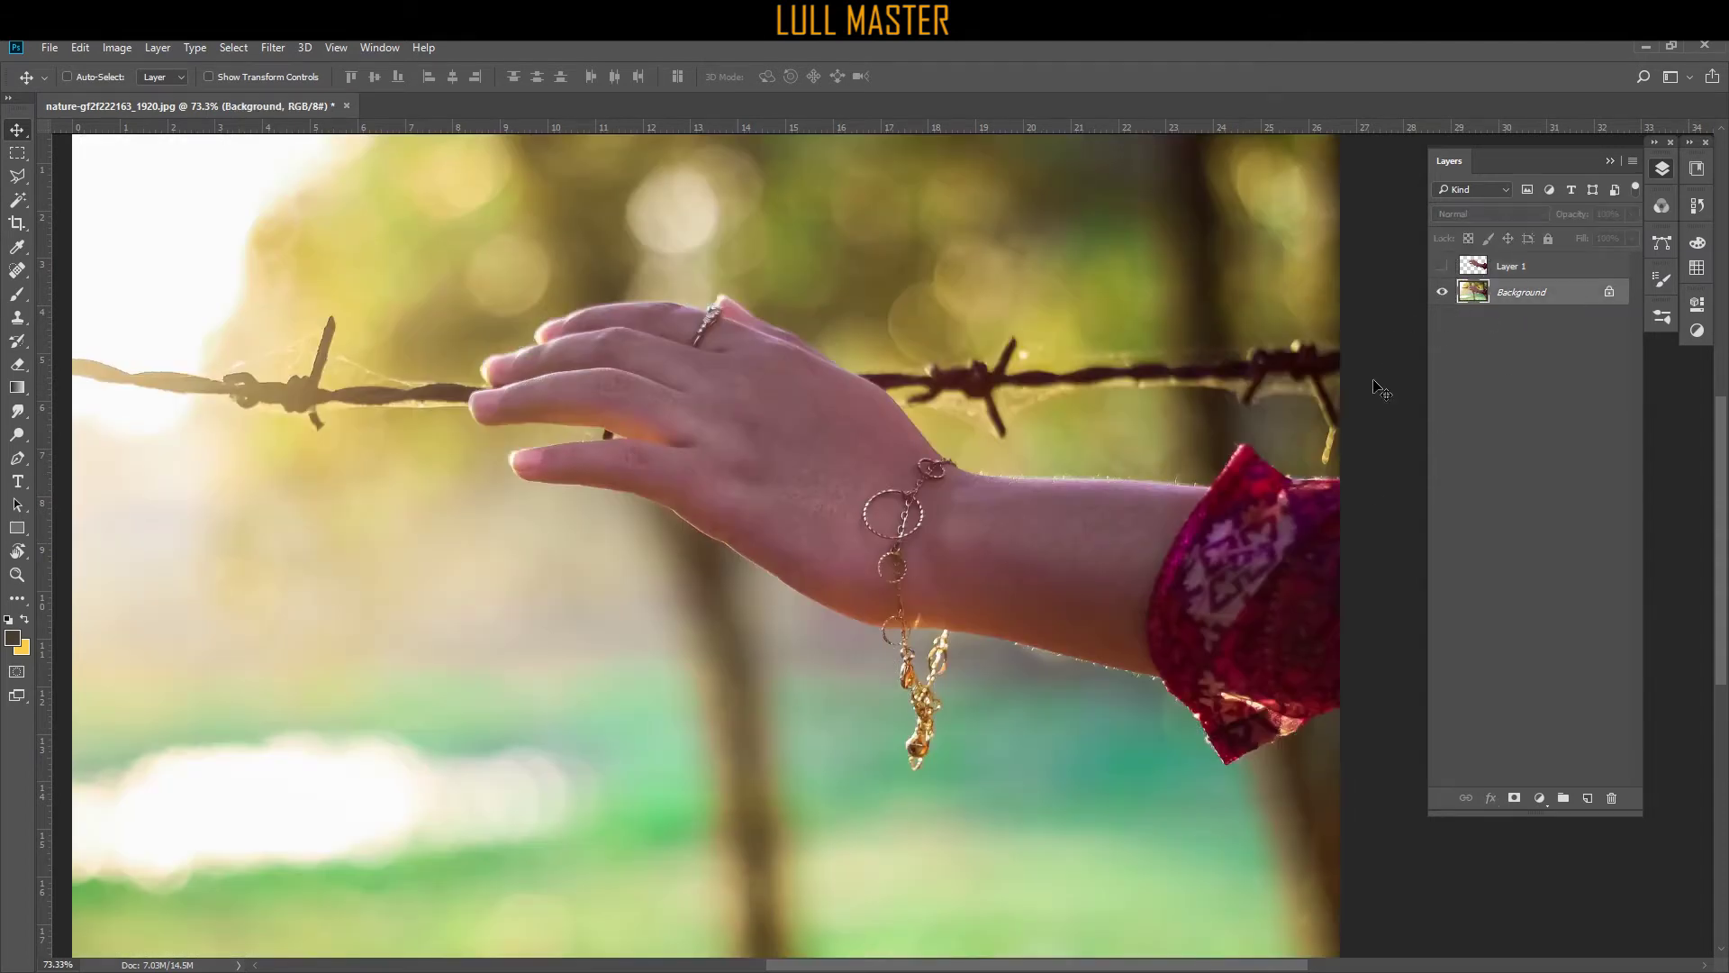
Use the Clone Stamp to cover the fingers with background sampled from the blurred trunk below the hand.
click(18, 322)
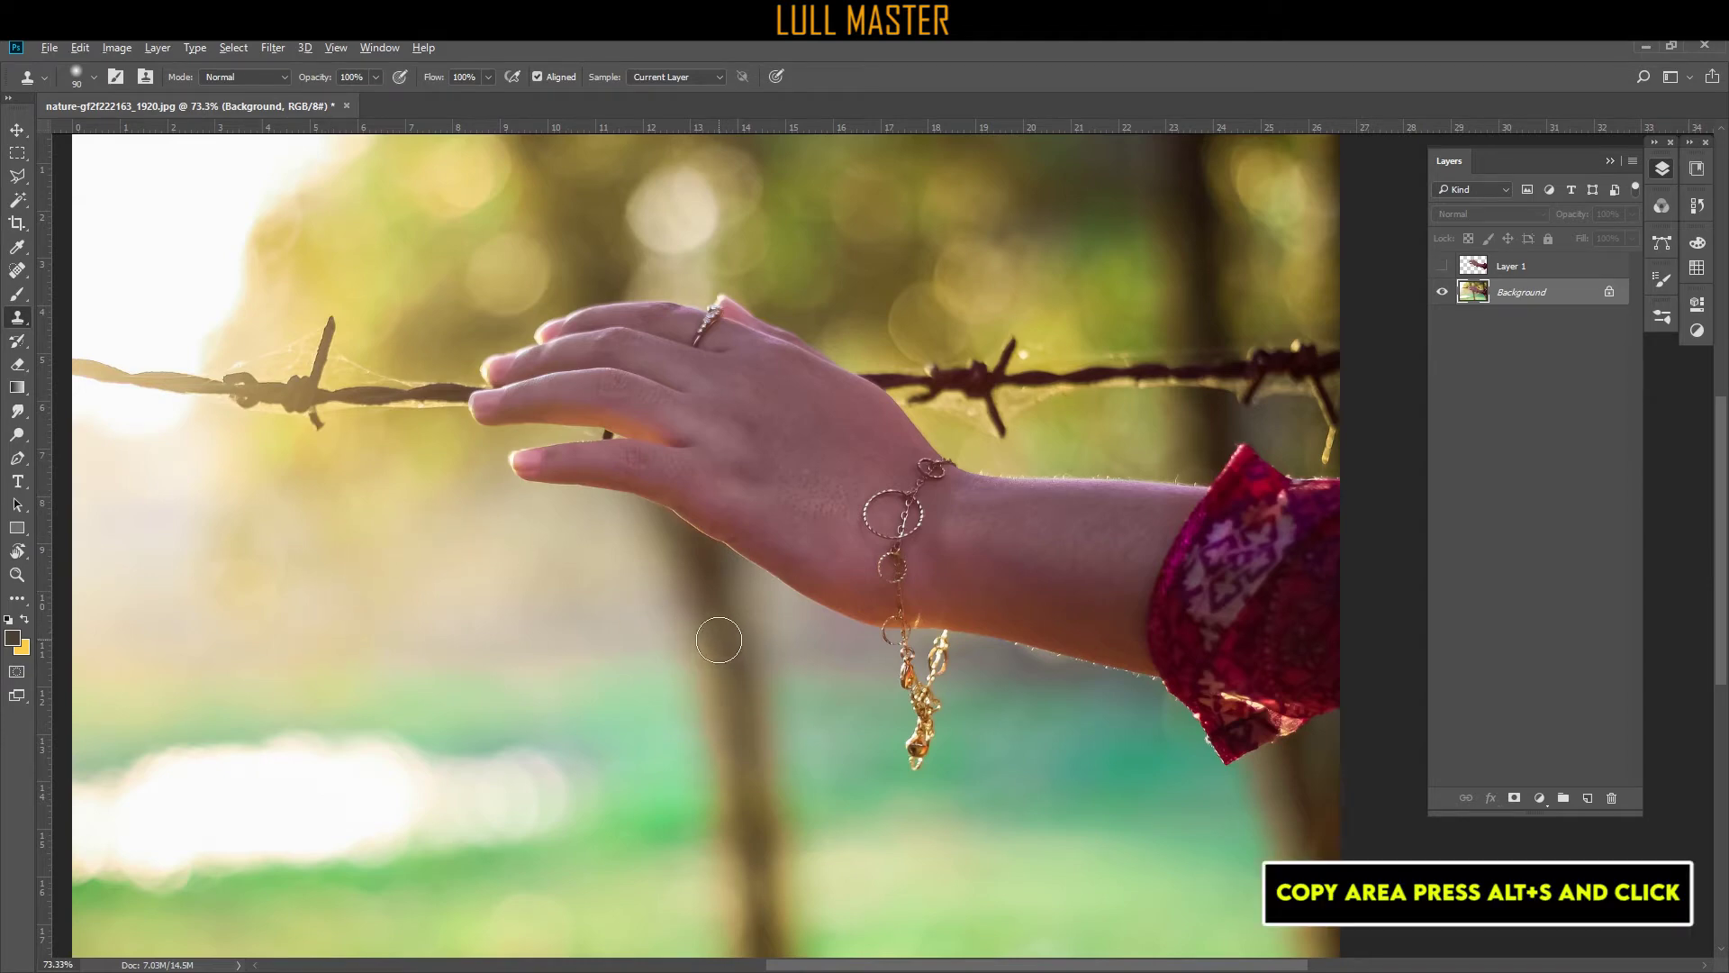
alt+click(718, 639)
mouse_move(699, 505)
mouse_down()
mouse_move(670, 520)
mouse_move(630, 474)
mouse_move(516, 474)
mouse_move(623, 460)
mouse_move(581, 471)
mouse_up()
alt+click(730, 584)
mouse_move(728, 538)
mouse_down()
mouse_move(726, 484)
mouse_move(742, 548)
mouse_move(804, 595)
mouse_move(739, 508)
mouse_move(726, 456)
mouse_move(624, 451)
mouse_move(671, 453)
mouse_move(664, 428)
mouse_move(481, 429)
mouse_move(375, 401)
mouse_move(625, 398)
mouse_move(487, 372)
mouse_move(617, 367)
mouse_move(620, 317)
mouse_up()
Sample the barbed wire beside the fingers as the clone source and undo the last unwanted clone strokes.
alt+click(304, 394)
key(ctrl+alt+z)
key(ctrl+alt+z)
key(ctrl+alt+z)
key(ctrl+alt+z)
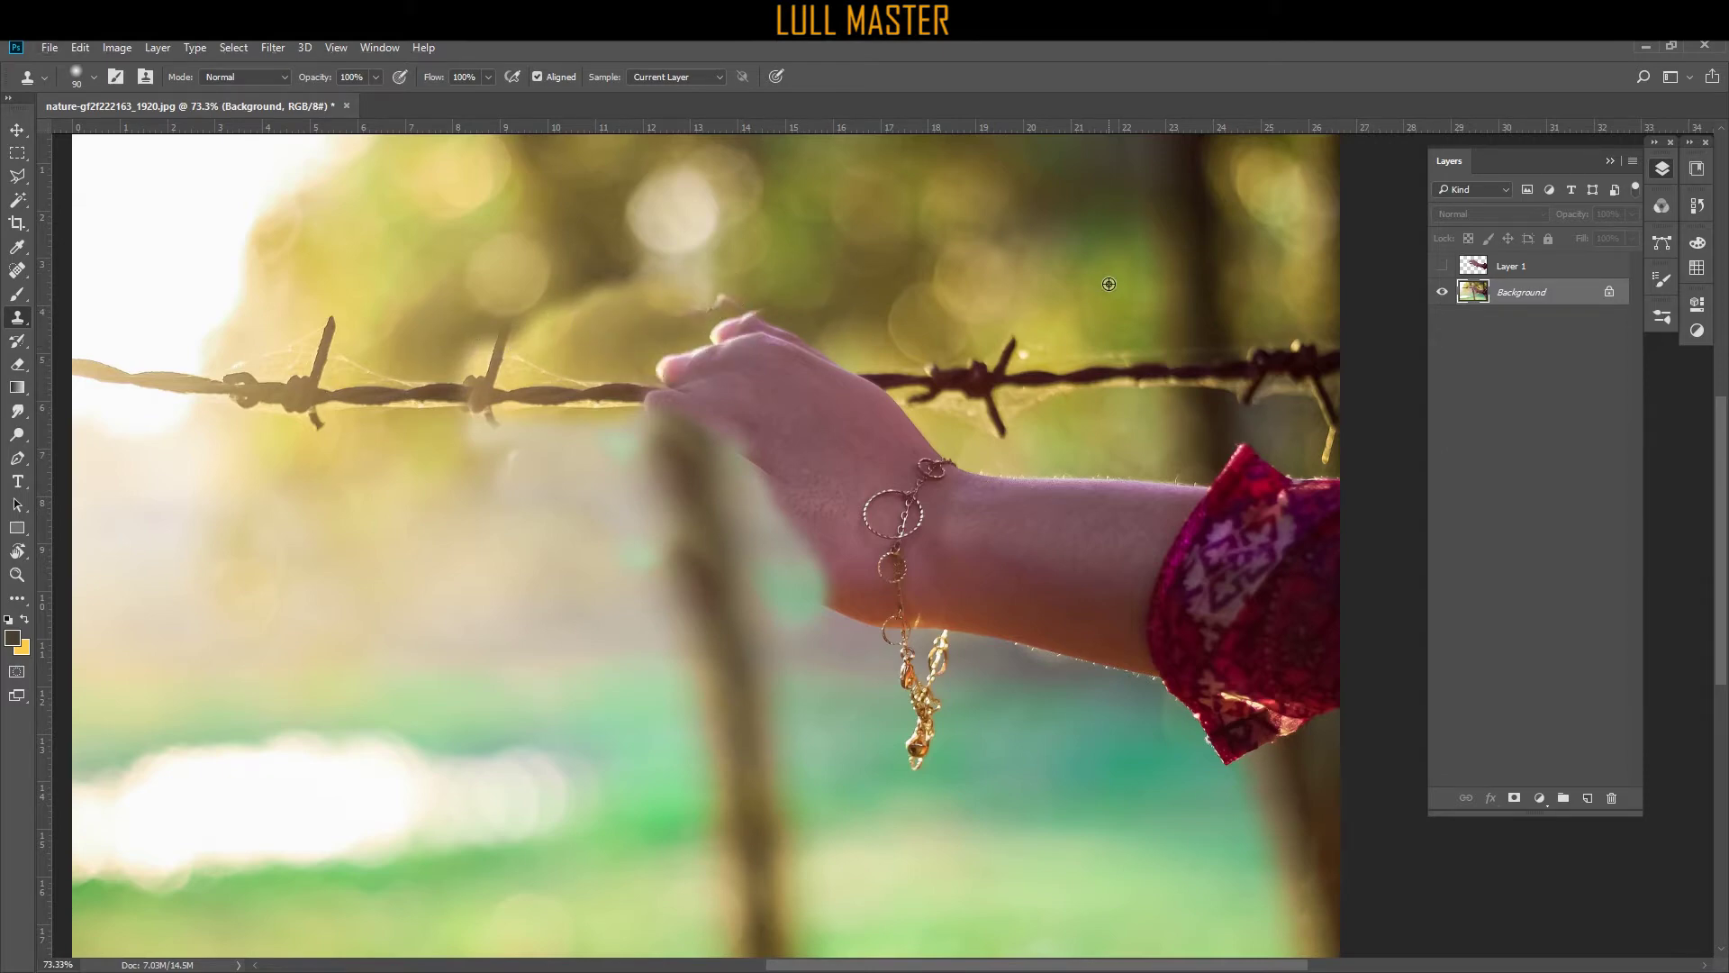
Clone the nearby trunk and green background over the lower edge of the sleeve and forearm.
alt+click(1299, 804)
mouse_move(1284, 747)
mouse_down()
mouse_move(1126, 680)
mouse_move(1000, 671)
mouse_up()
alt+click(1301, 741)
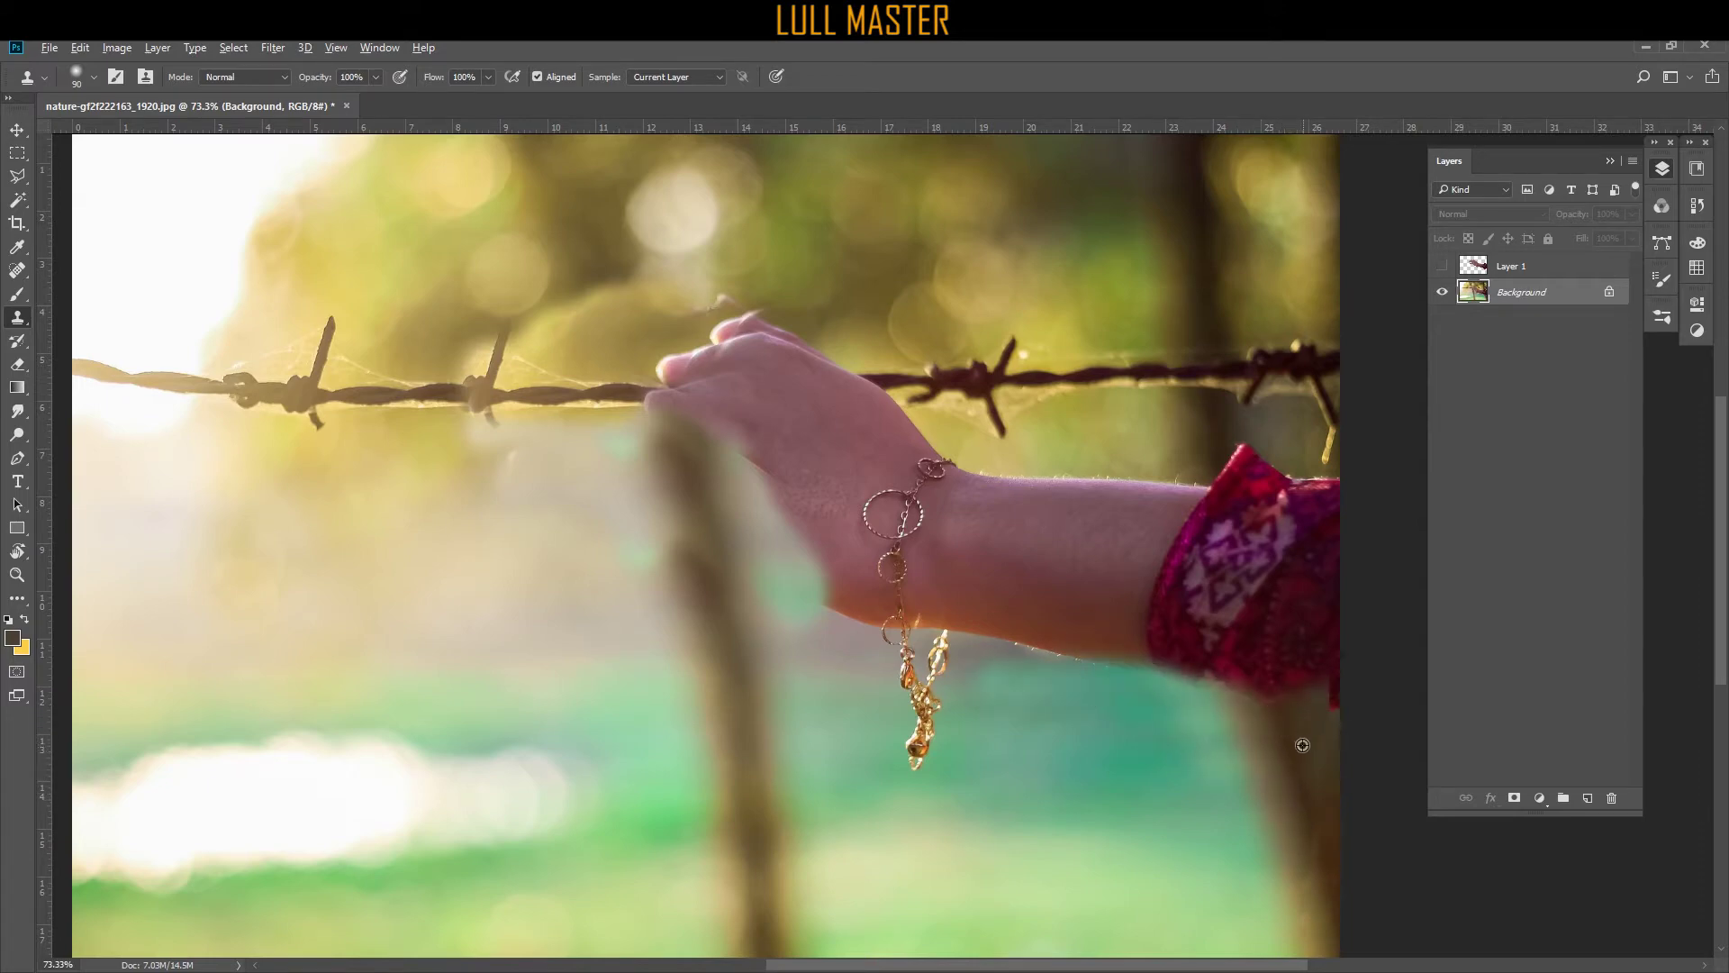
mouse_move(1343, 706)
mouse_down()
mouse_move(1329, 732)
mouse_move(1226, 688)
mouse_move(1256, 677)
mouse_move(1251, 657)
mouse_move(1260, 675)
mouse_move(1241, 651)
mouse_move(901, 637)
mouse_up()
alt+click(1282, 753)
alt+click(1255, 752)
Clone the green background over the hanging bracelet and the lower part of the palm.
alt+click(974, 701)
mouse_move(1000, 726)
mouse_down()
mouse_move(928, 729)
mouse_move(957, 697)
mouse_move(852, 732)
mouse_up()
alt+click(1000, 680)
mouse_move(908, 665)
mouse_down()
mouse_move(961, 714)
mouse_move(879, 667)
mouse_move(934, 662)
mouse_up()
alt+click(932, 697)
alt+click(756, 740)
mouse_move(746, 699)
mouse_down()
mouse_move(819, 650)
mouse_move(833, 745)
mouse_move(807, 603)
mouse_move(830, 632)
mouse_move(973, 650)
mouse_move(858, 609)
mouse_move(811, 513)
mouse_up()
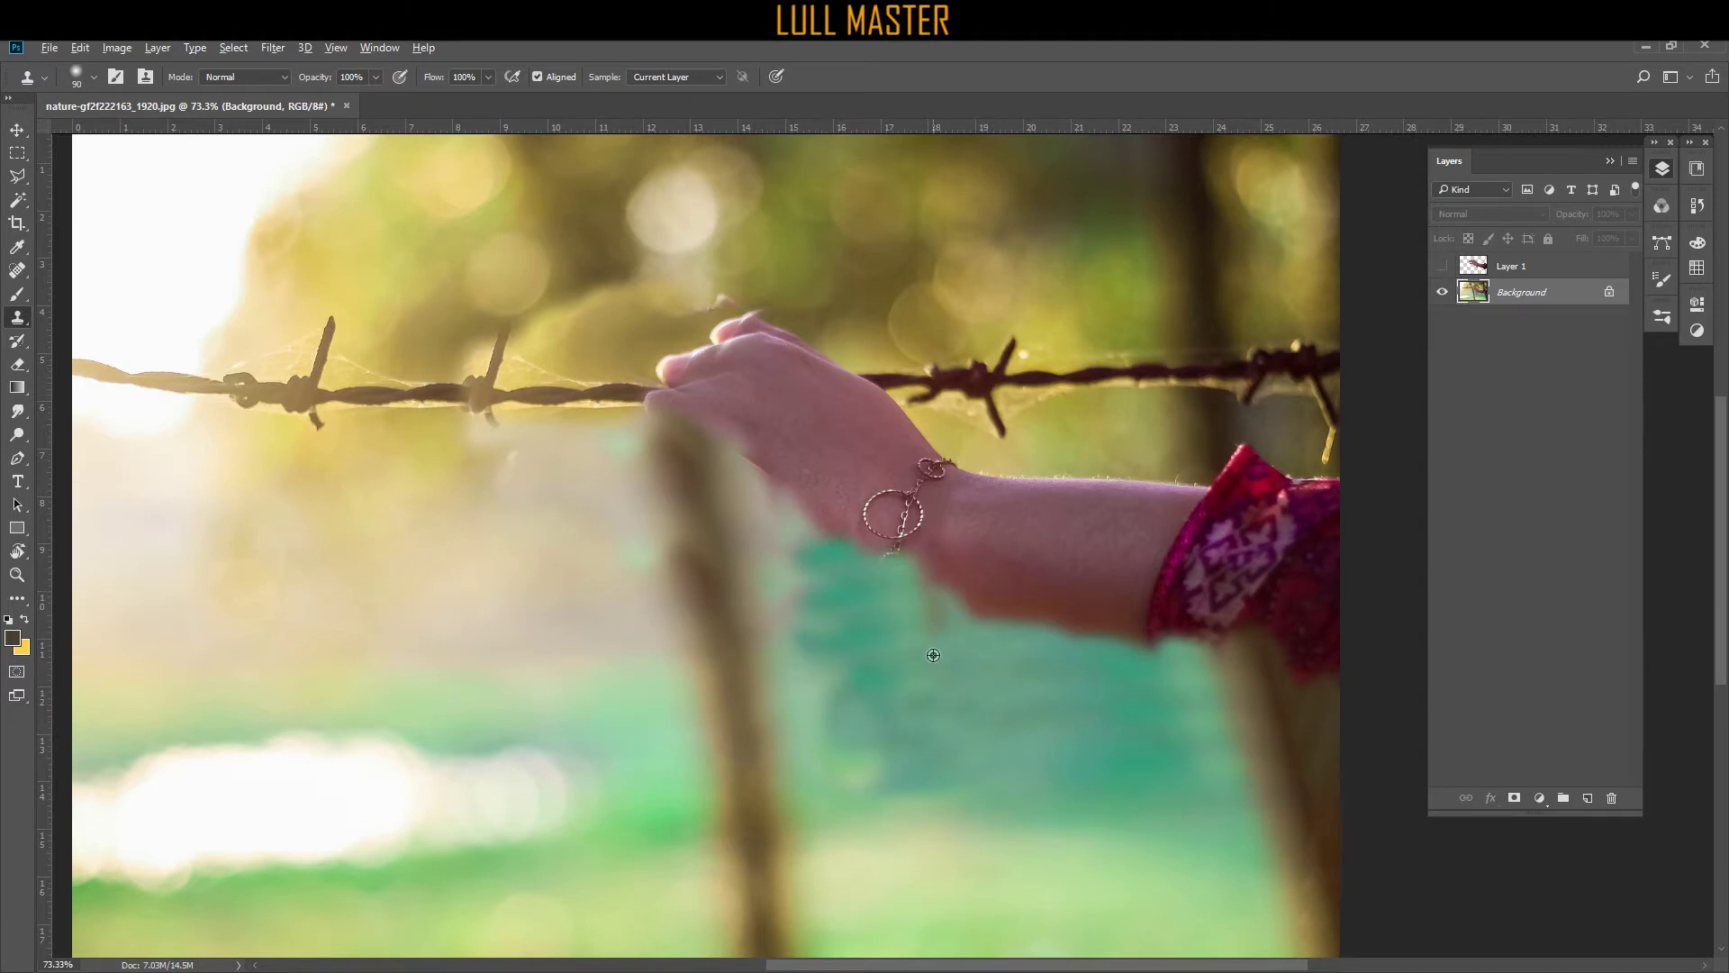
Enlarge the clone brush and cover the wrist, lower hand and adjoining forearm with the green background.
key(bracketright)
key(bracketright)
key(bracketright)
key(bracketright)
key(bracketright)
mouse_move(820, 583)
mouse_down()
mouse_move(865, 533)
mouse_move(806, 455)
mouse_up()
drag(915, 639, 1161, 402)
Reduce the brush to 100 px and clone the barbed wire across the remaining upper part of the hand.
key(bracketleft)
key(bracketleft)
key(bracketleft)
key(bracketleft)
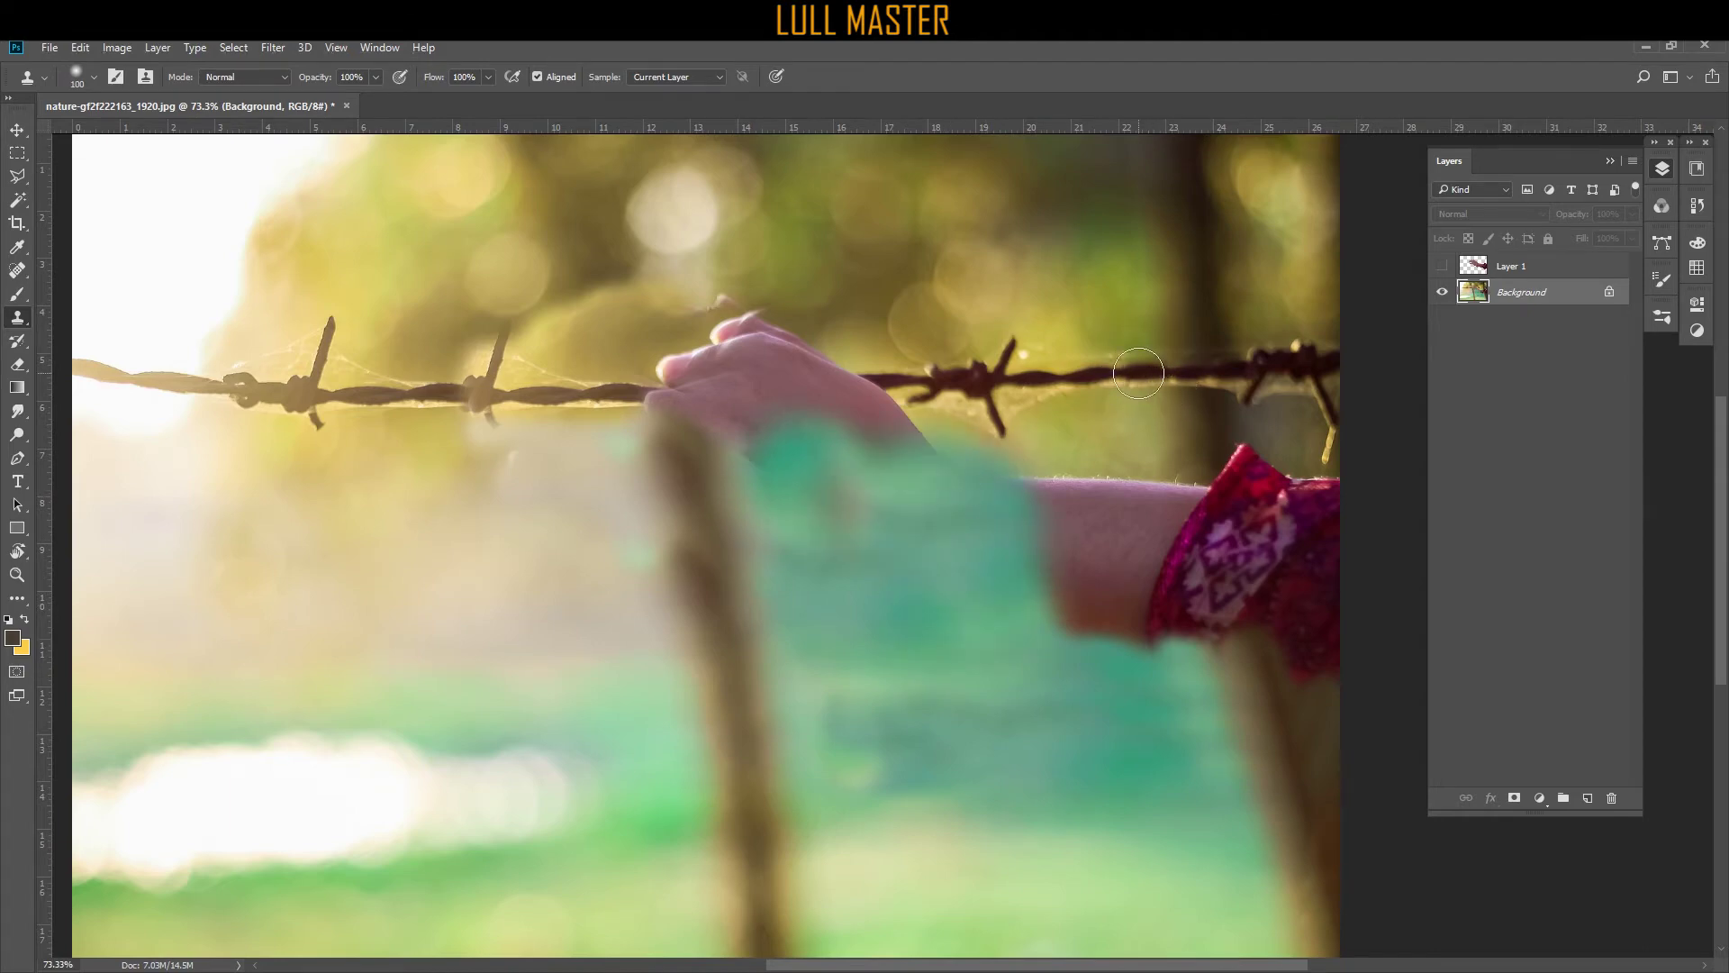
mouse_move(865, 378)
mouse_down()
mouse_move(826, 379)
mouse_move(749, 310)
mouse_move(714, 376)
mouse_move(617, 328)
mouse_move(695, 306)
mouse_move(899, 427)
mouse_move(798, 438)
mouse_move(775, 477)
mouse_up()
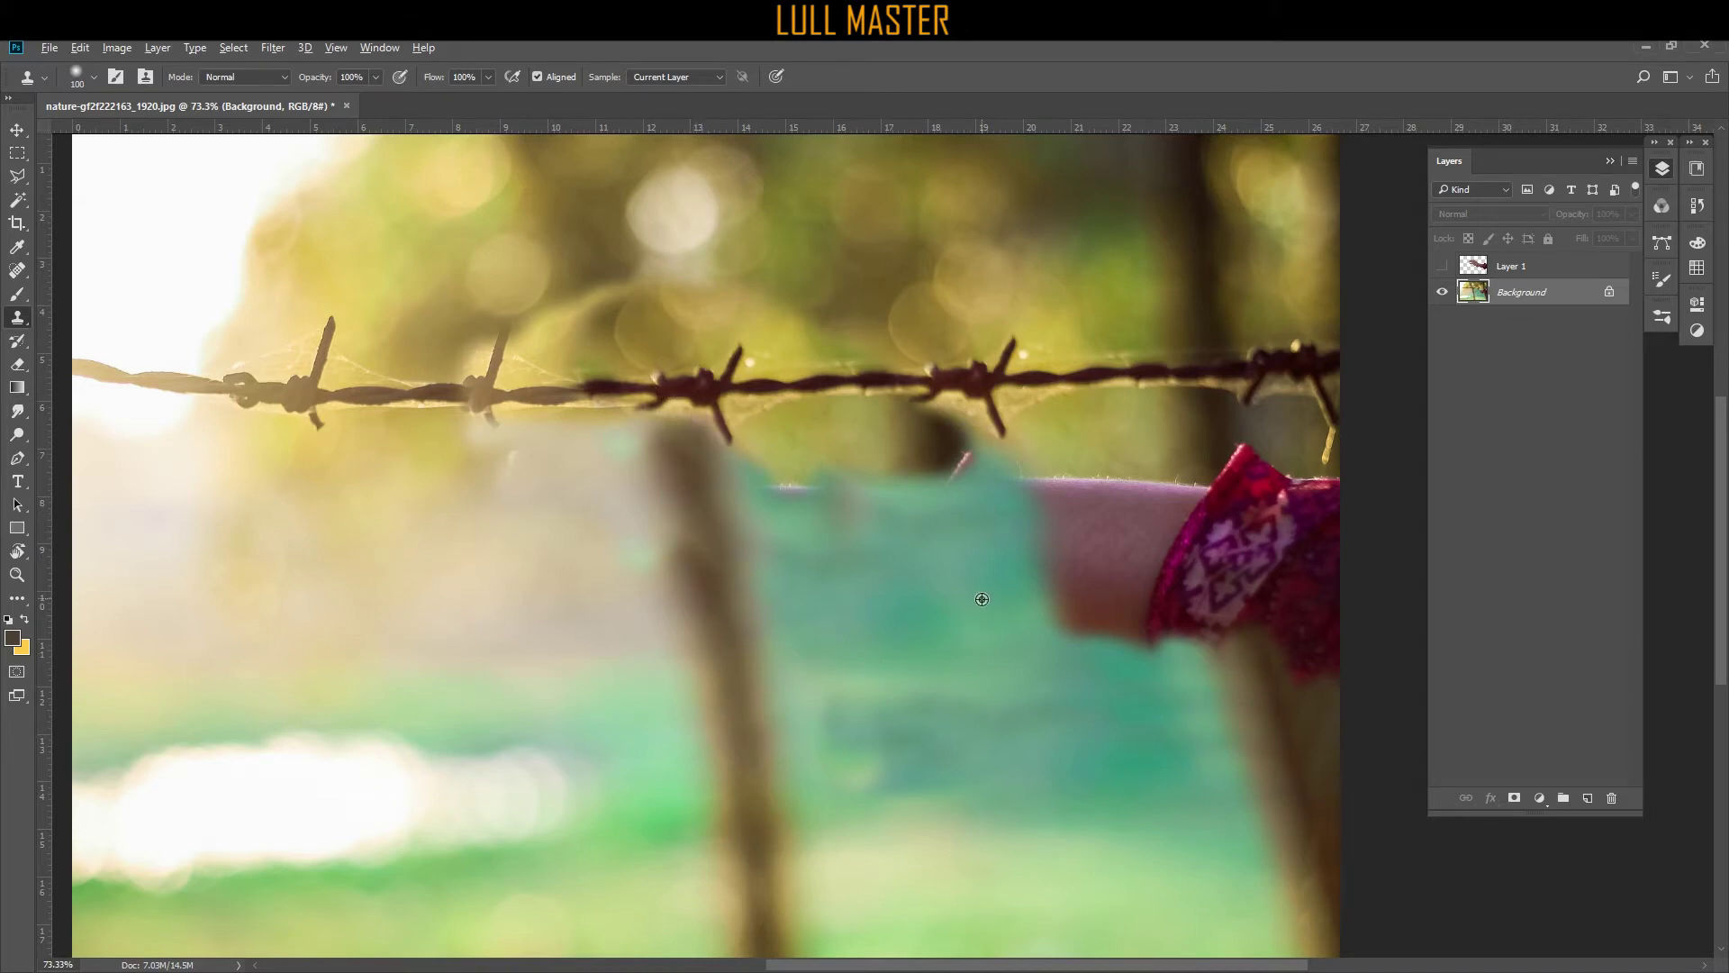
Clone the yellow-green blur beneath the barbed wire over the hand remnants and the forearm's upper edge.
drag(1045, 467, 921, 484)
alt+click(835, 435)
mouse_move(917, 472)
mouse_down()
mouse_move(932, 443)
mouse_move(964, 438)
mouse_move(850, 471)
mouse_up()
alt+click(885, 451)
alt+click(1081, 461)
mouse_move(1102, 479)
mouse_down()
mouse_move(1133, 475)
mouse_move(1063, 515)
mouse_up()
key(])
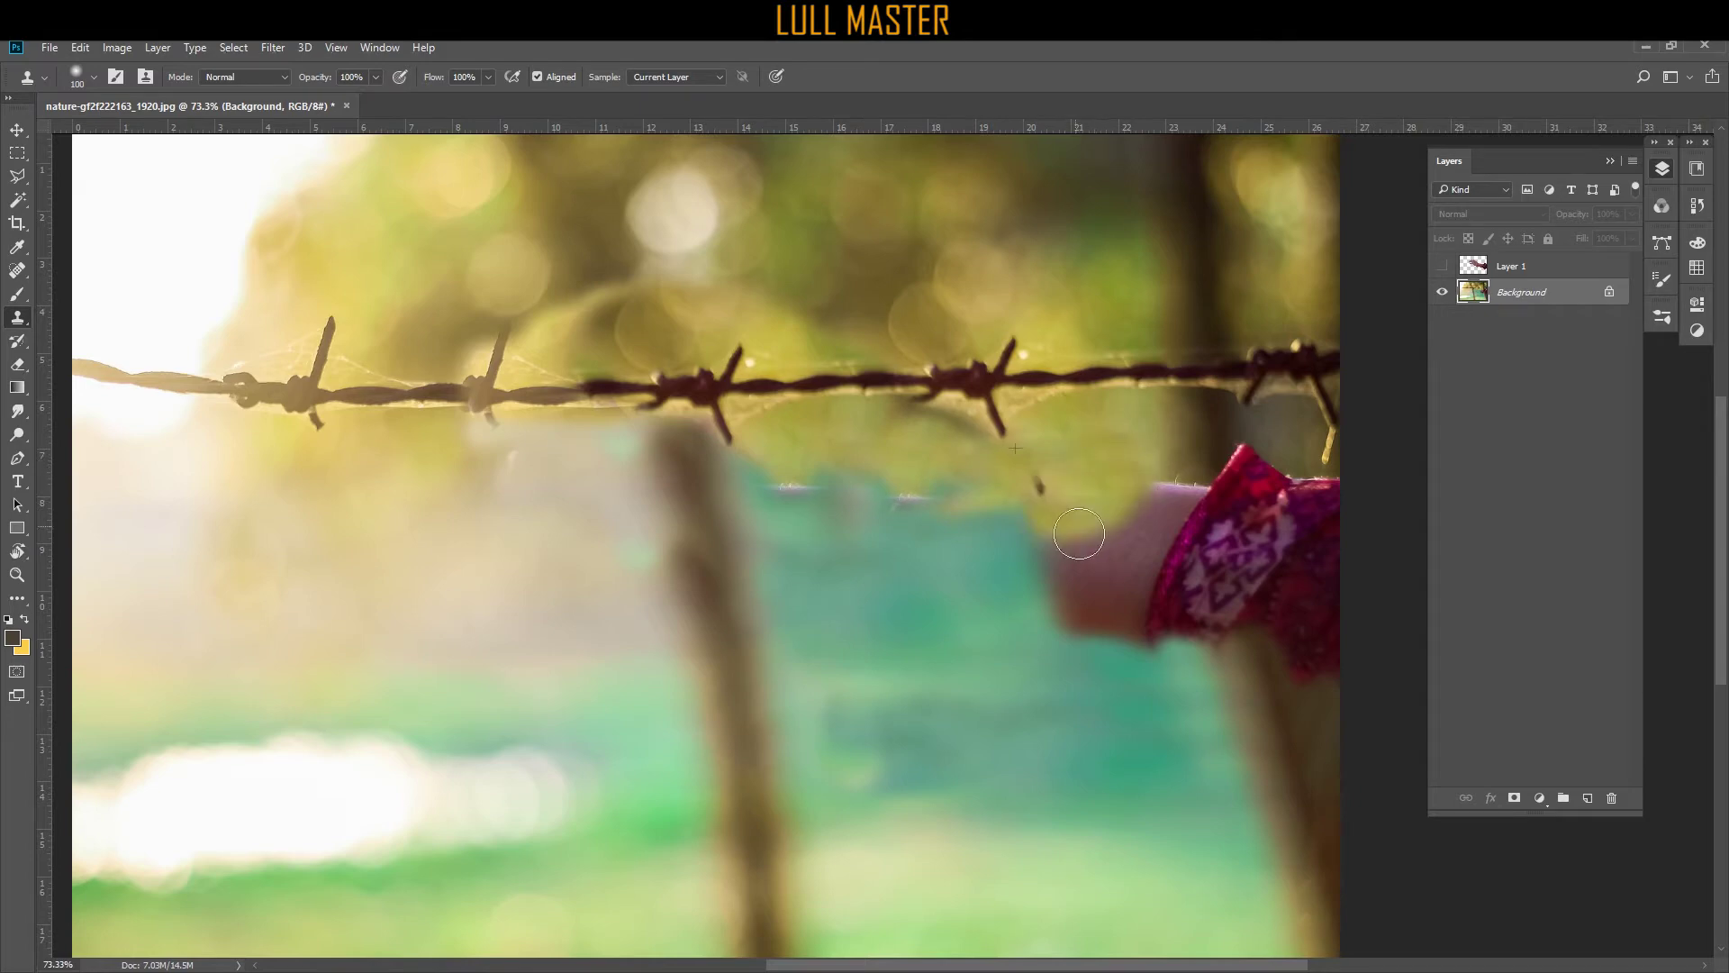
Enlarge the brush to 250 px and clone the green background over the remaining forearm.
alt+click(1050, 725)
key(])
key(])
key(])
key(])
mouse_move(1079, 635)
mouse_down()
mouse_move(1004, 539)
mouse_move(919, 542)
mouse_move(830, 509)
mouse_move(1042, 596)
mouse_move(1015, 649)
mouse_up()
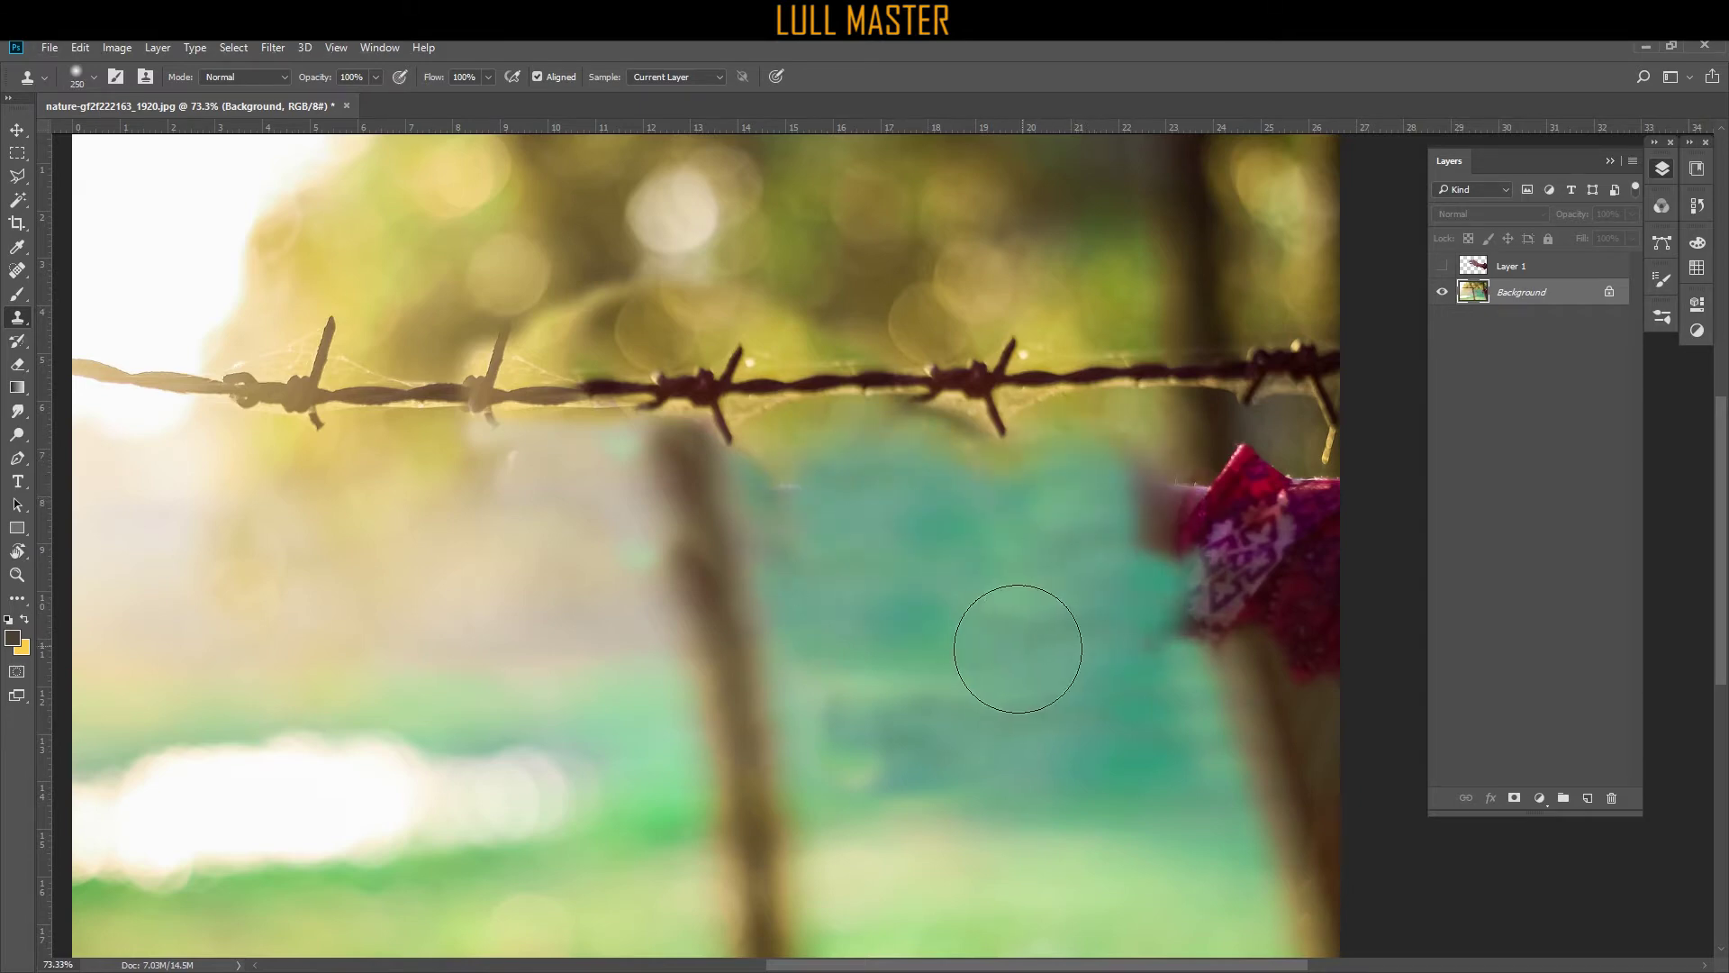
Clone the green background over the sleeve's inner edge, undoing the stroke that runs across the whole sleeve.
alt+click(1004, 765)
mouse_move(1119, 469)
mouse_down()
mouse_move(1136, 570)
mouse_move(1108, 554)
mouse_move(1151, 611)
mouse_move(1150, 559)
mouse_move(1231, 603)
mouse_move(1216, 500)
mouse_move(1360, 644)
mouse_up()
key(ctrl+z)
drag(1258, 576, 1215, 479)
Reduce the brush to 90 px and rebuild the dark tree trunk over the rest of the sleeve by cloning.
key([)
key([)
key([)
key([)
key([)
key([)
alt+click(1316, 723)
alt+click(1331, 729)
mouse_move(1303, 671)
mouse_down()
mouse_move(1338, 714)
mouse_move(1340, 520)
mouse_up()
alt+click(1335, 711)
alt+click(1333, 726)
mouse_move(1304, 579)
mouse_down()
mouse_move(1293, 645)
mouse_move(1313, 530)
mouse_move(1287, 478)
mouse_move(1245, 462)
mouse_up()
alt+click(1320, 654)
alt+click(1302, 606)
alt+click(1294, 597)
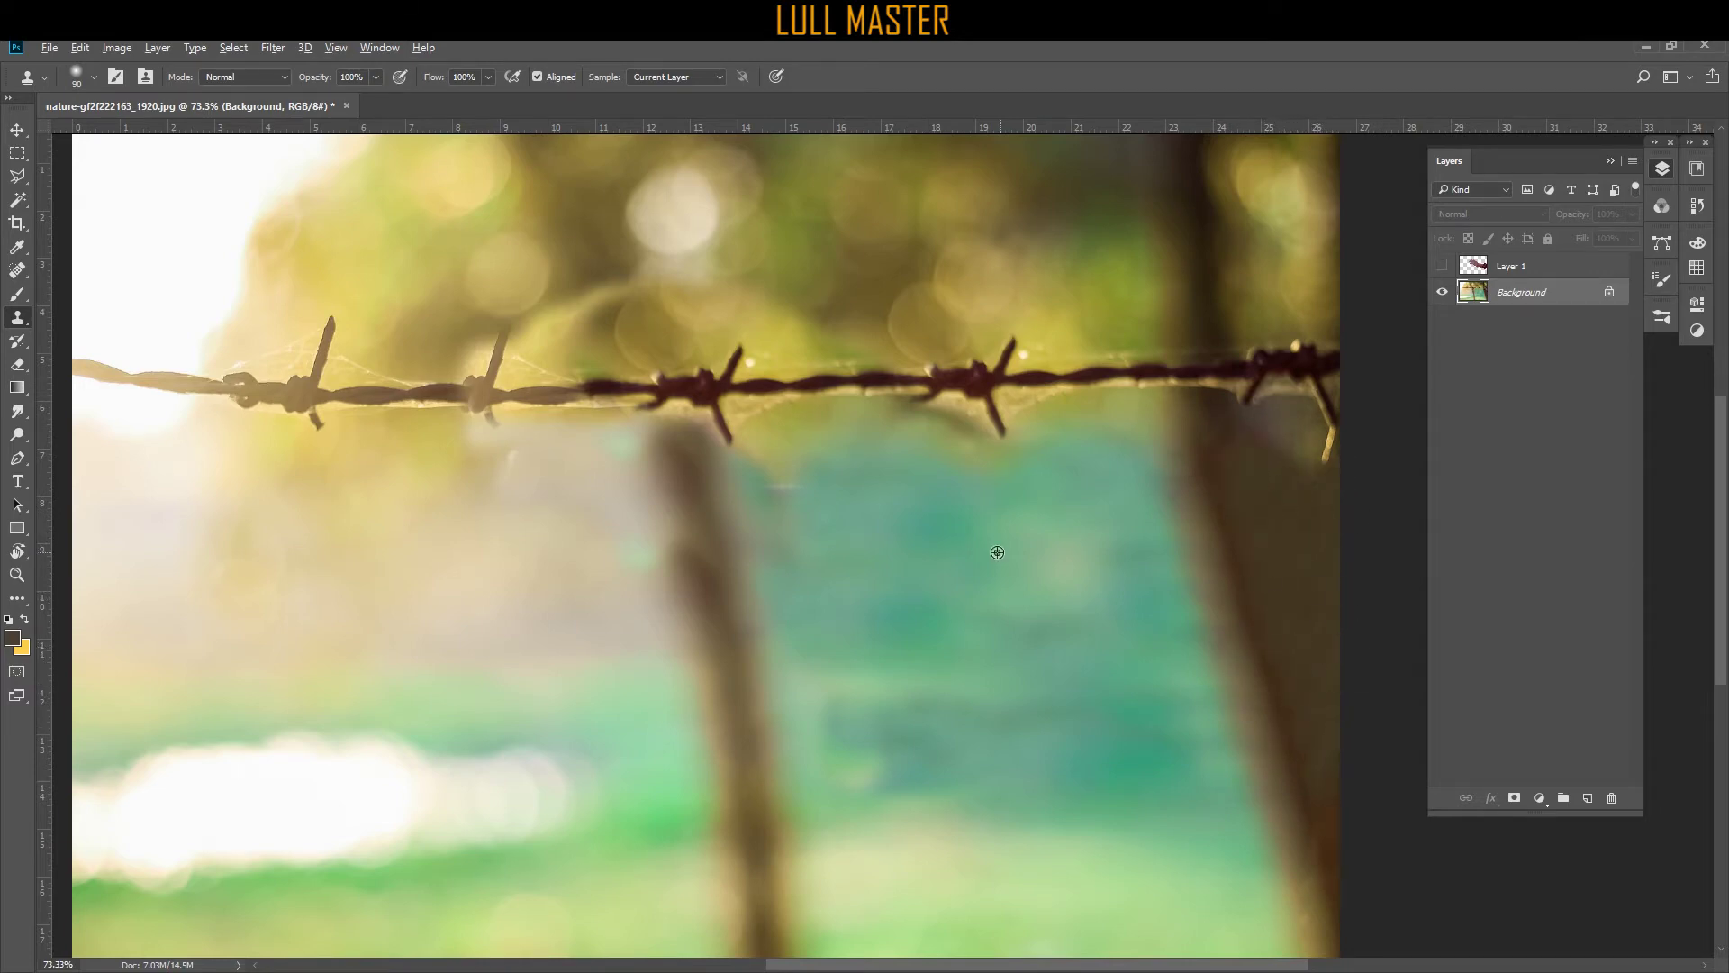
Make Layer 1 visible over the retouched Background, compare both layers by toggling them, and leave Layer 1 active.
click(17, 130)
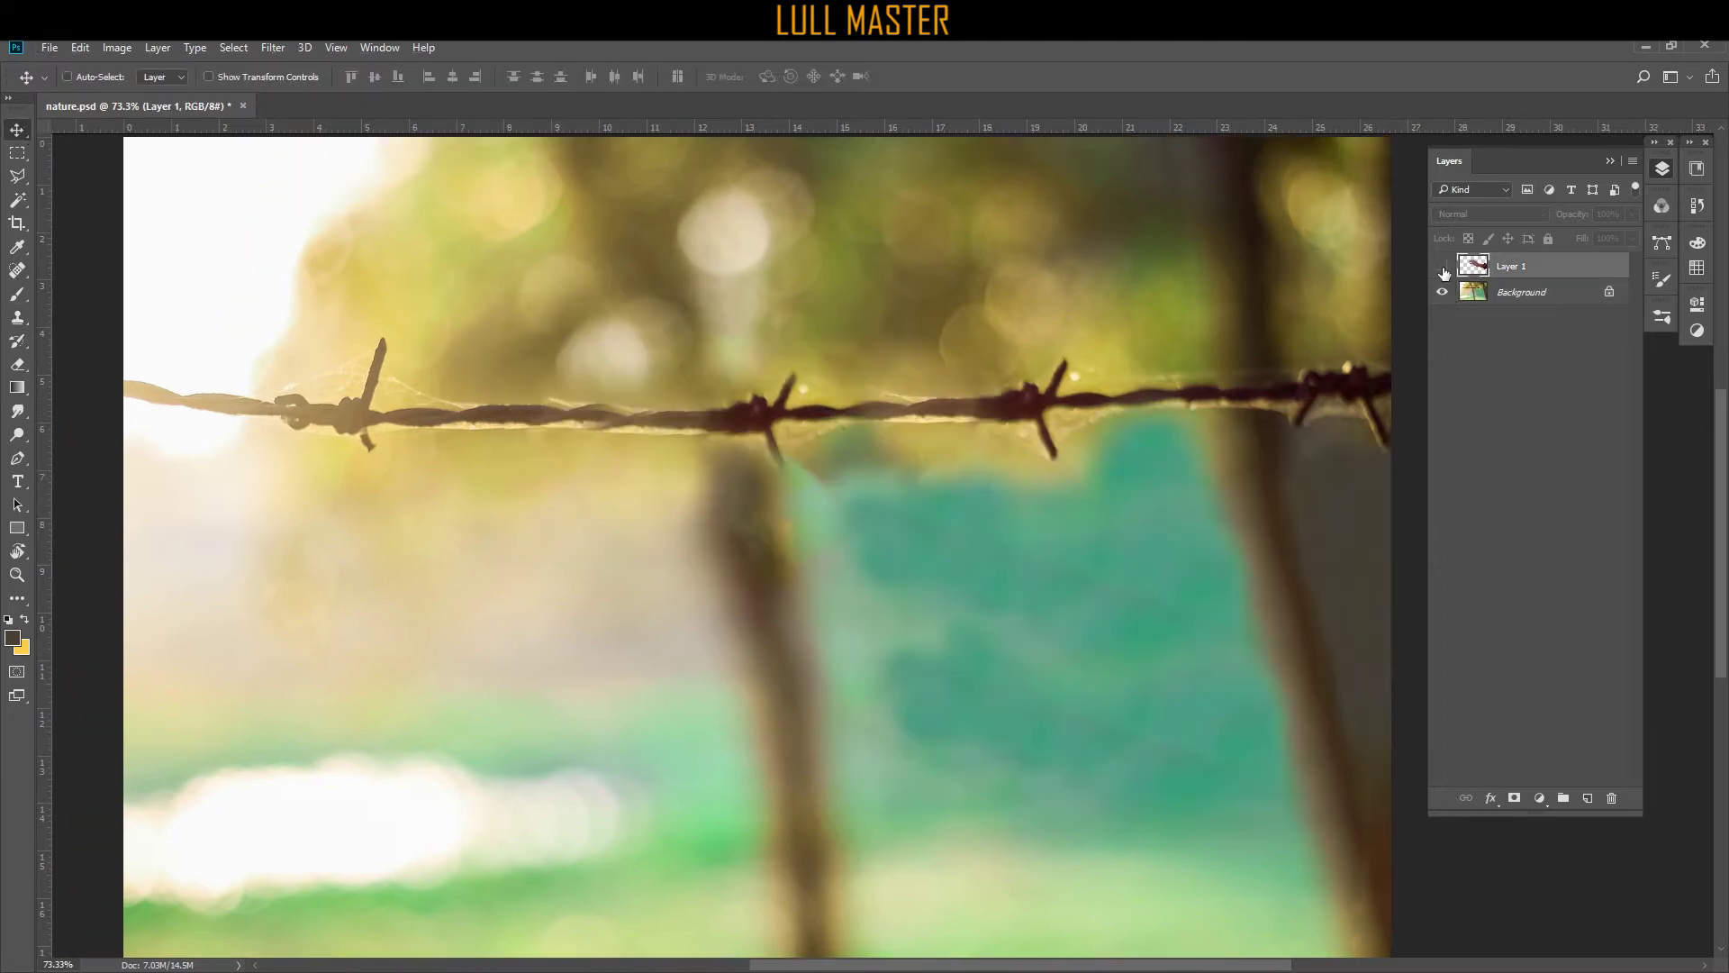
click(1442, 266)
click(1443, 267)
click(1443, 267)
click(1443, 266)
click(1443, 266)
click(1443, 267)
click(1442, 266)
click(1442, 291)
click(1443, 292)
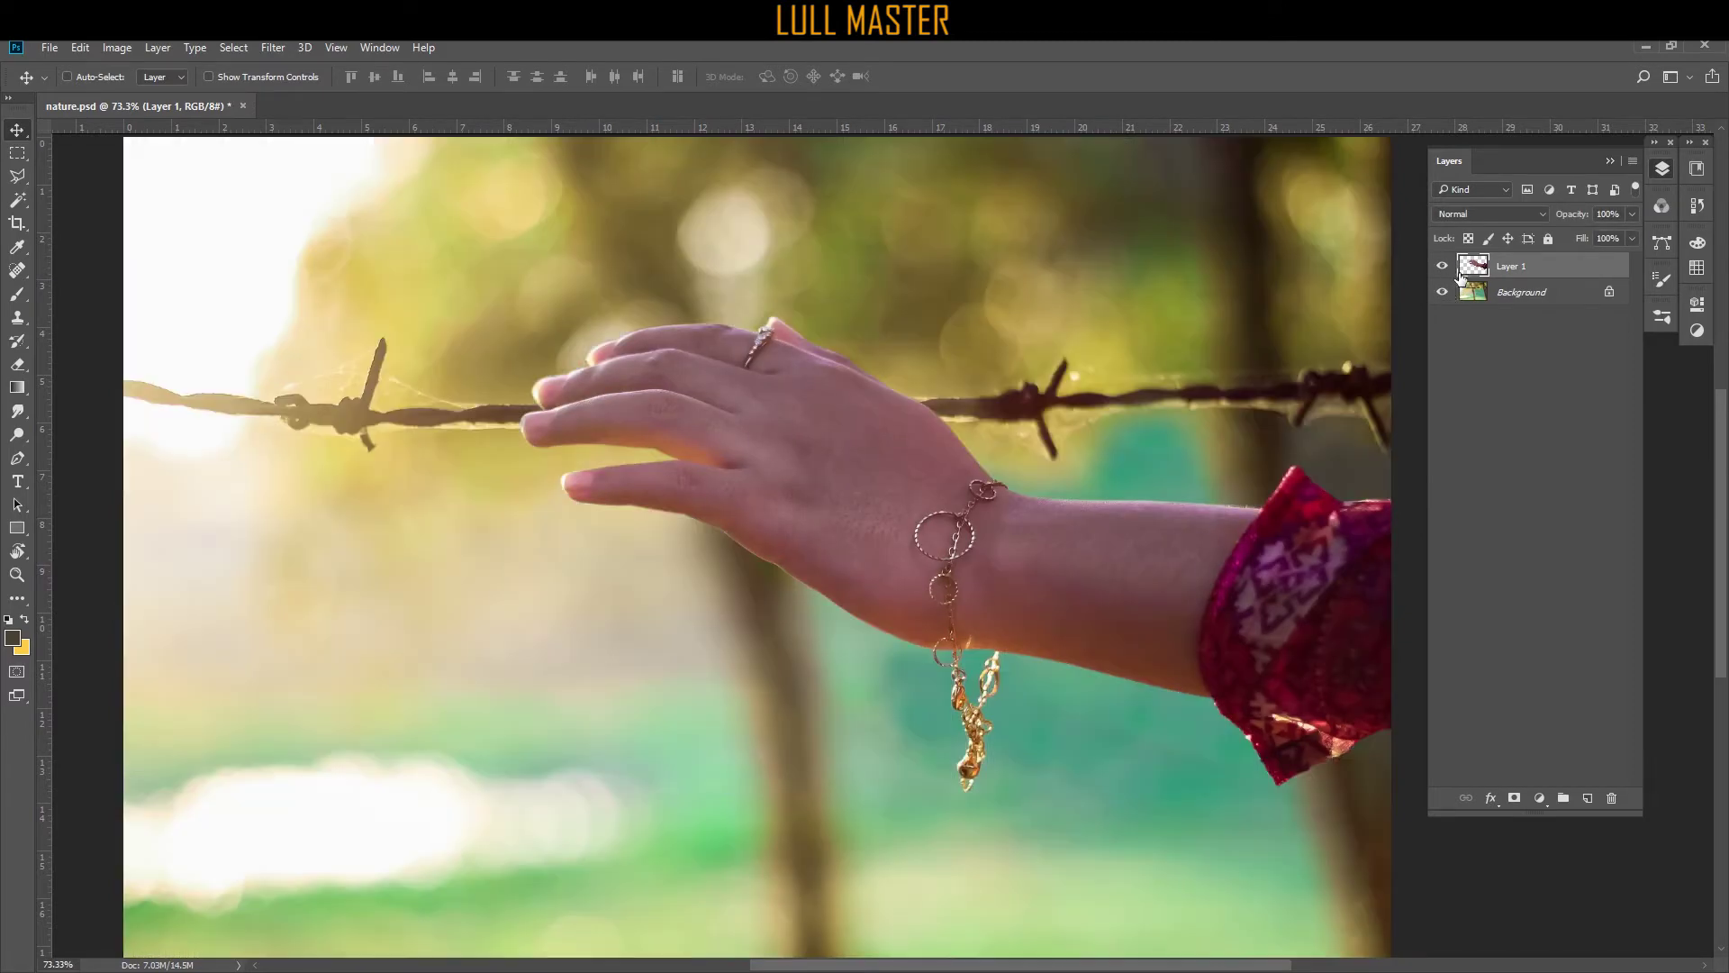
click(1470, 290)
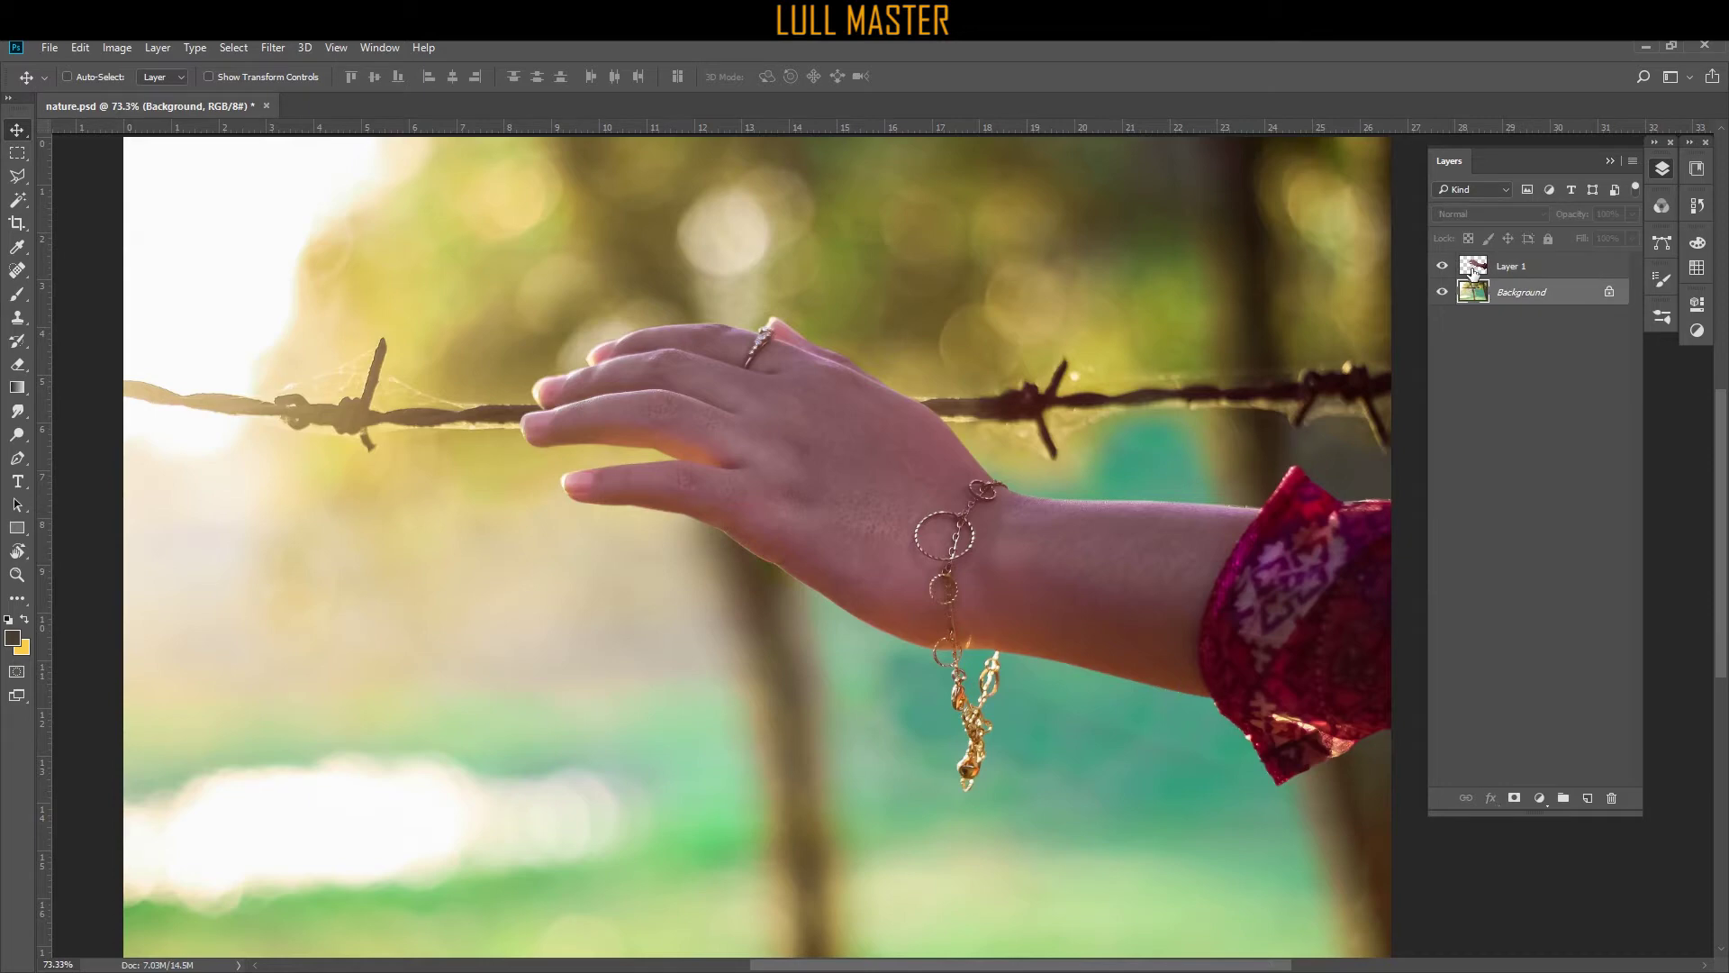
click(1473, 268)
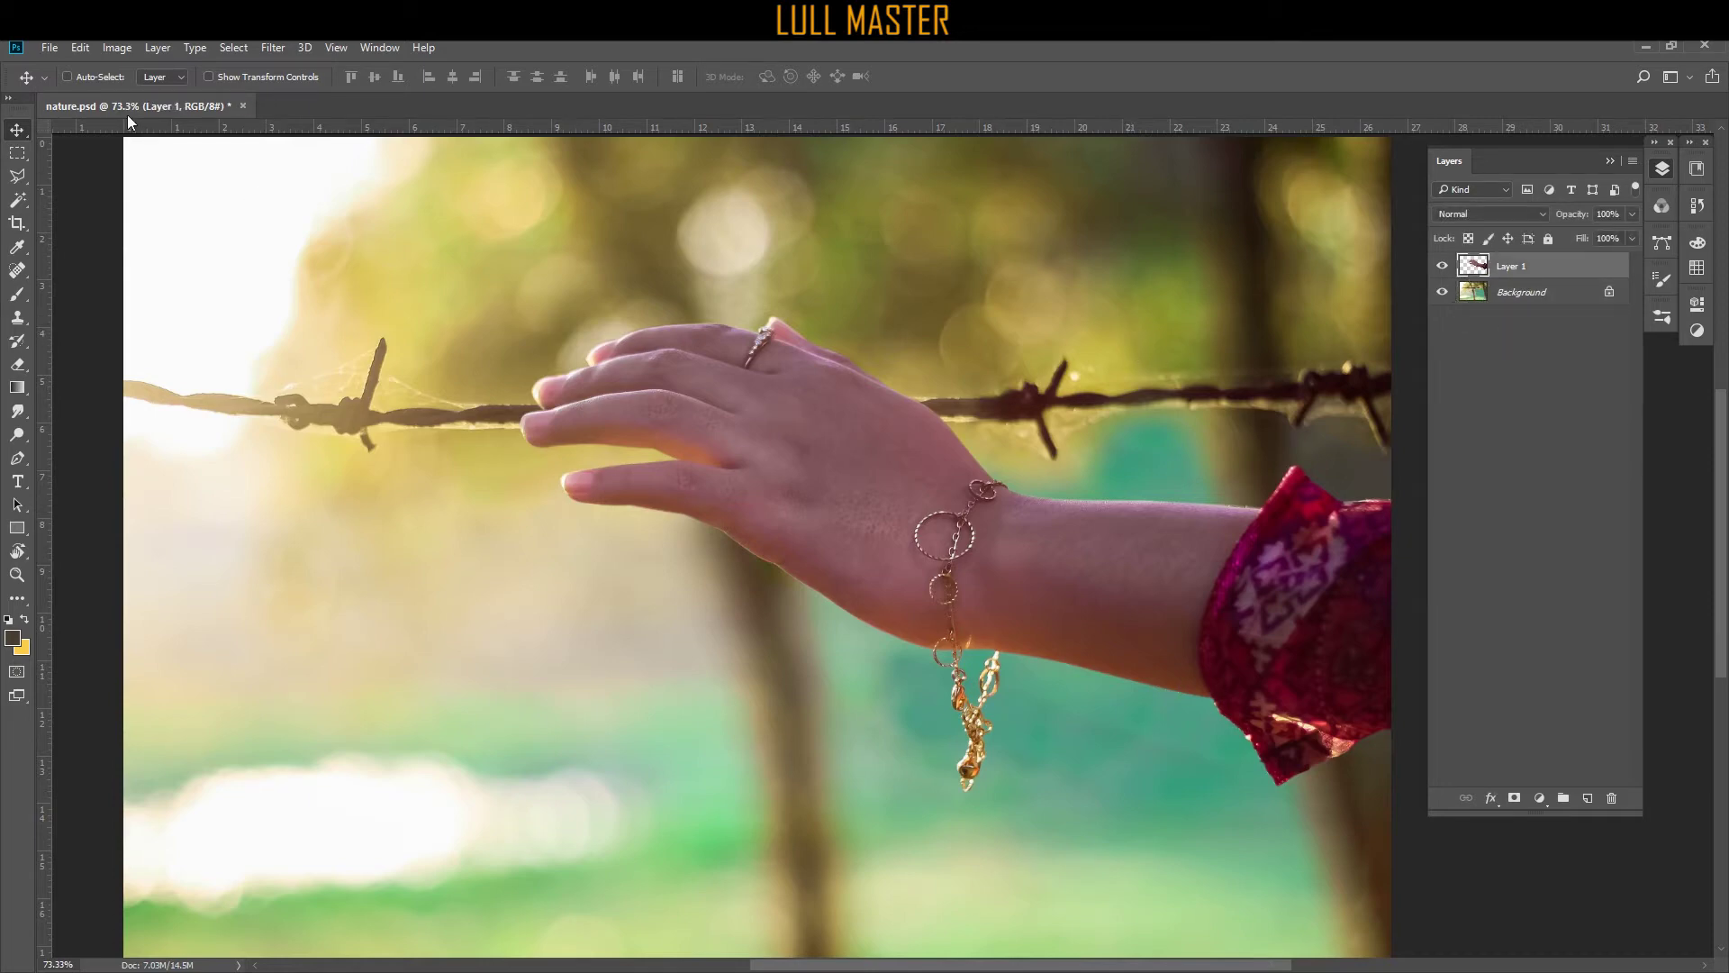
Start saving the document under Save As and choose the Desktop folder as the location.
click(52, 49)
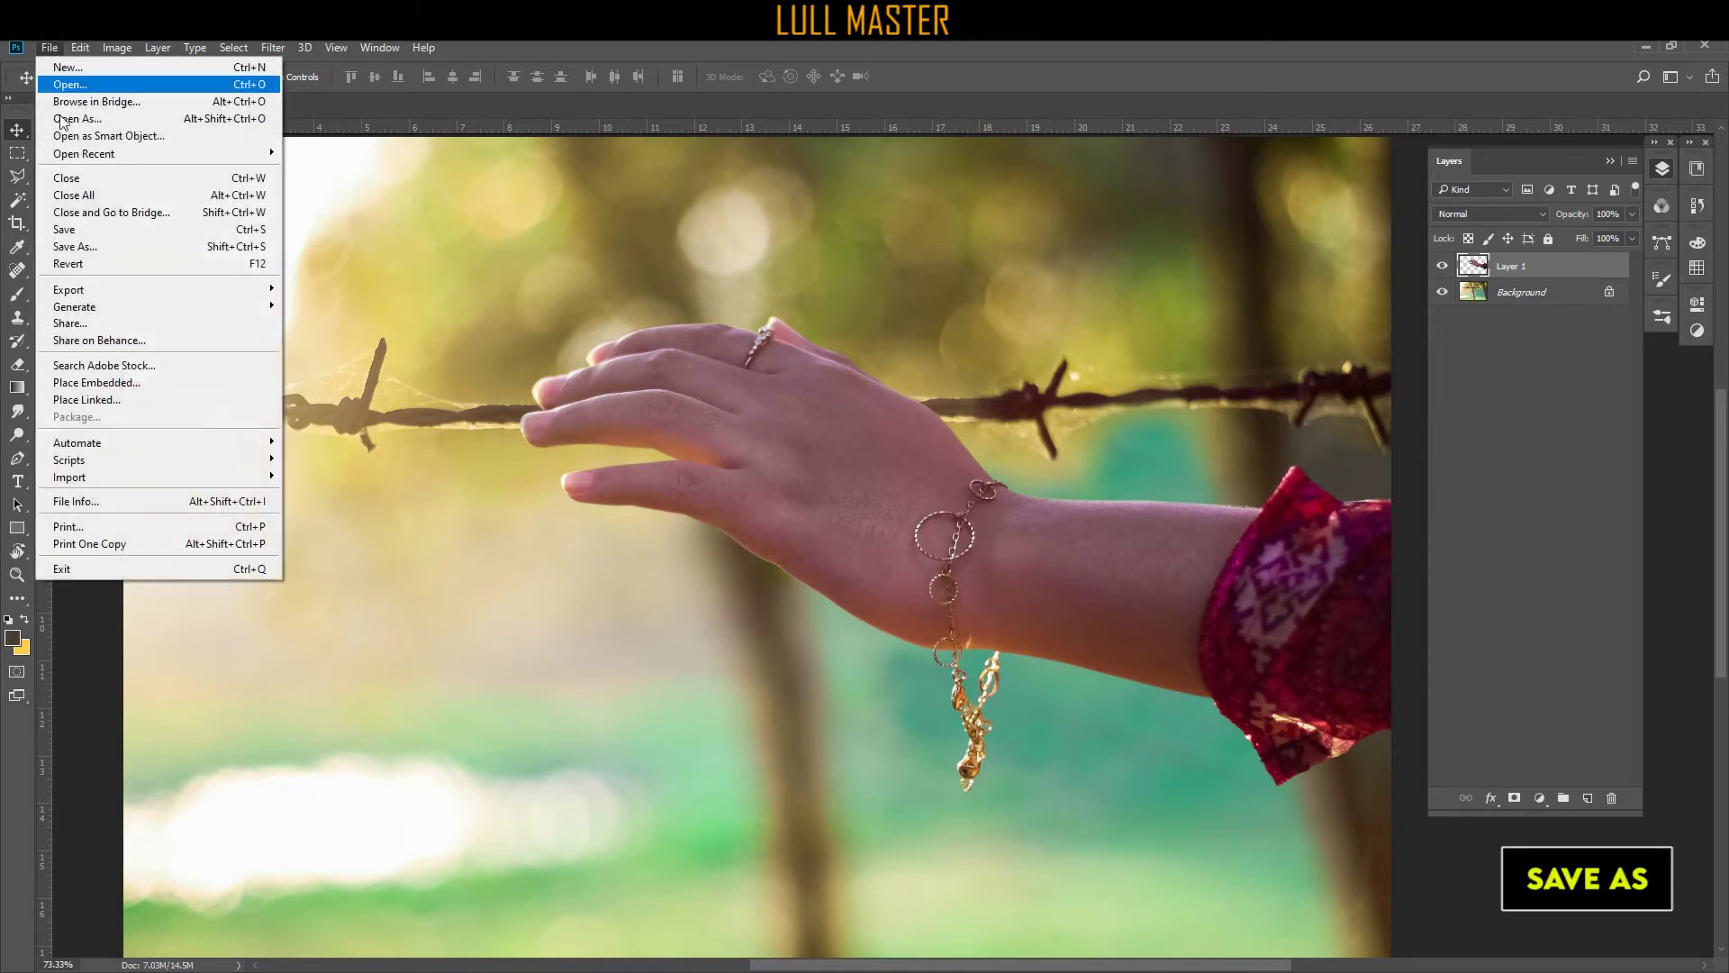
click(93, 246)
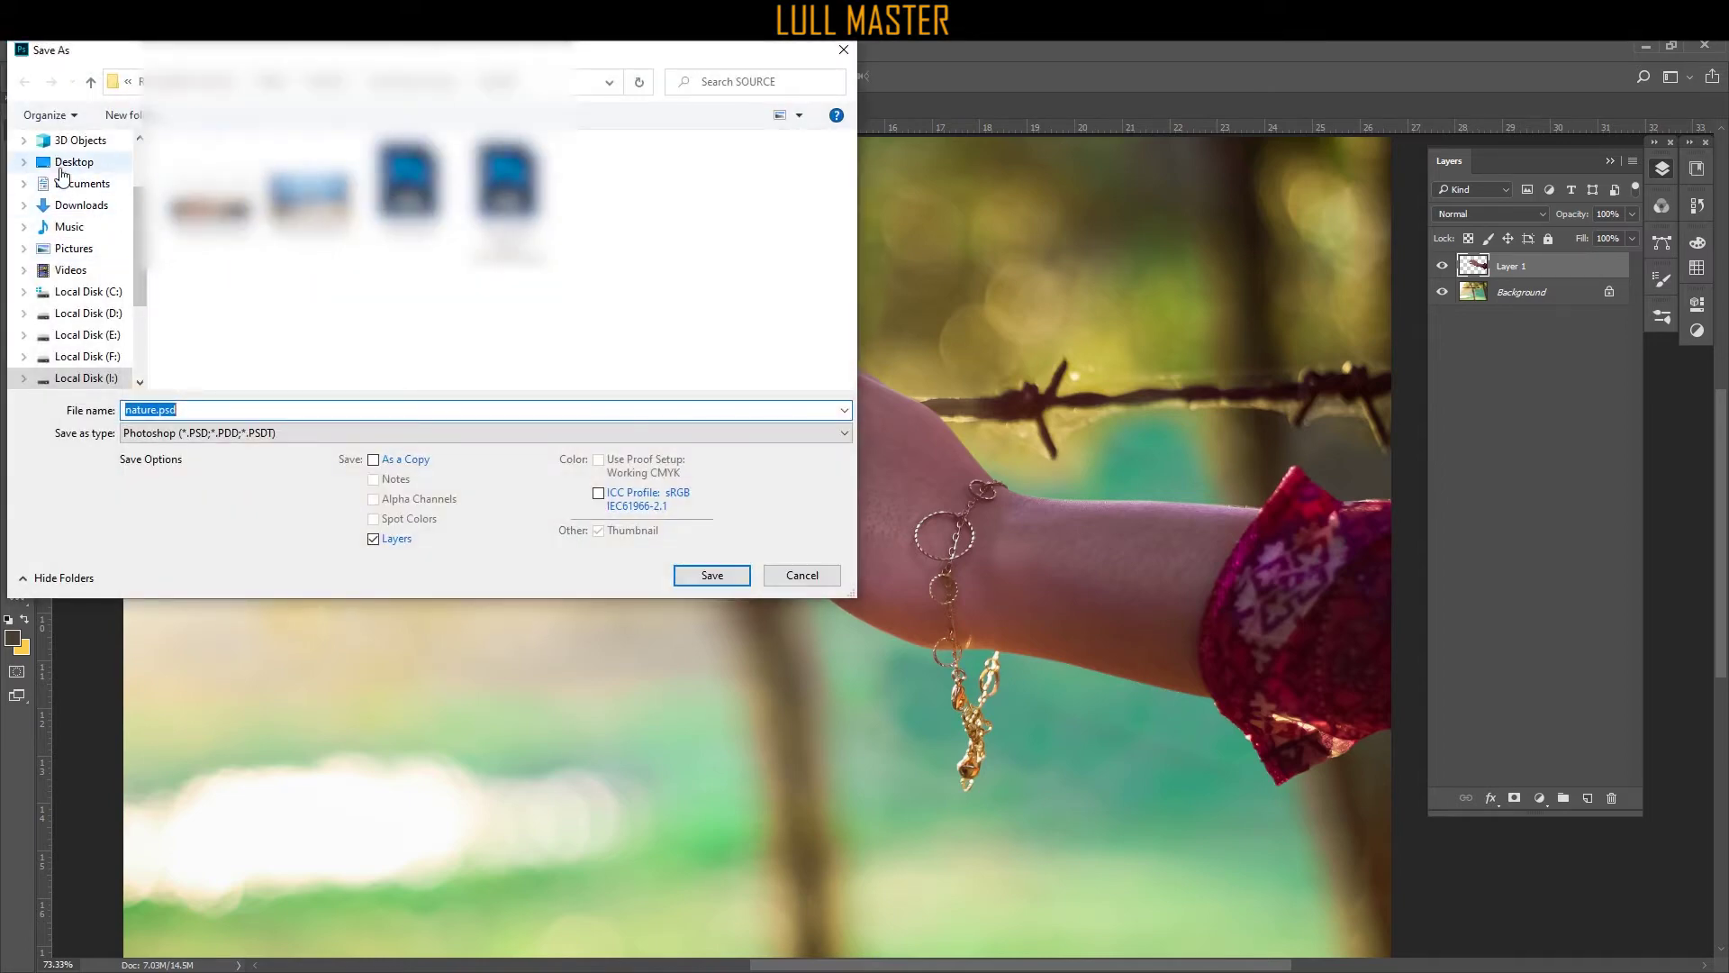
scroll(74, 263, up, 2)
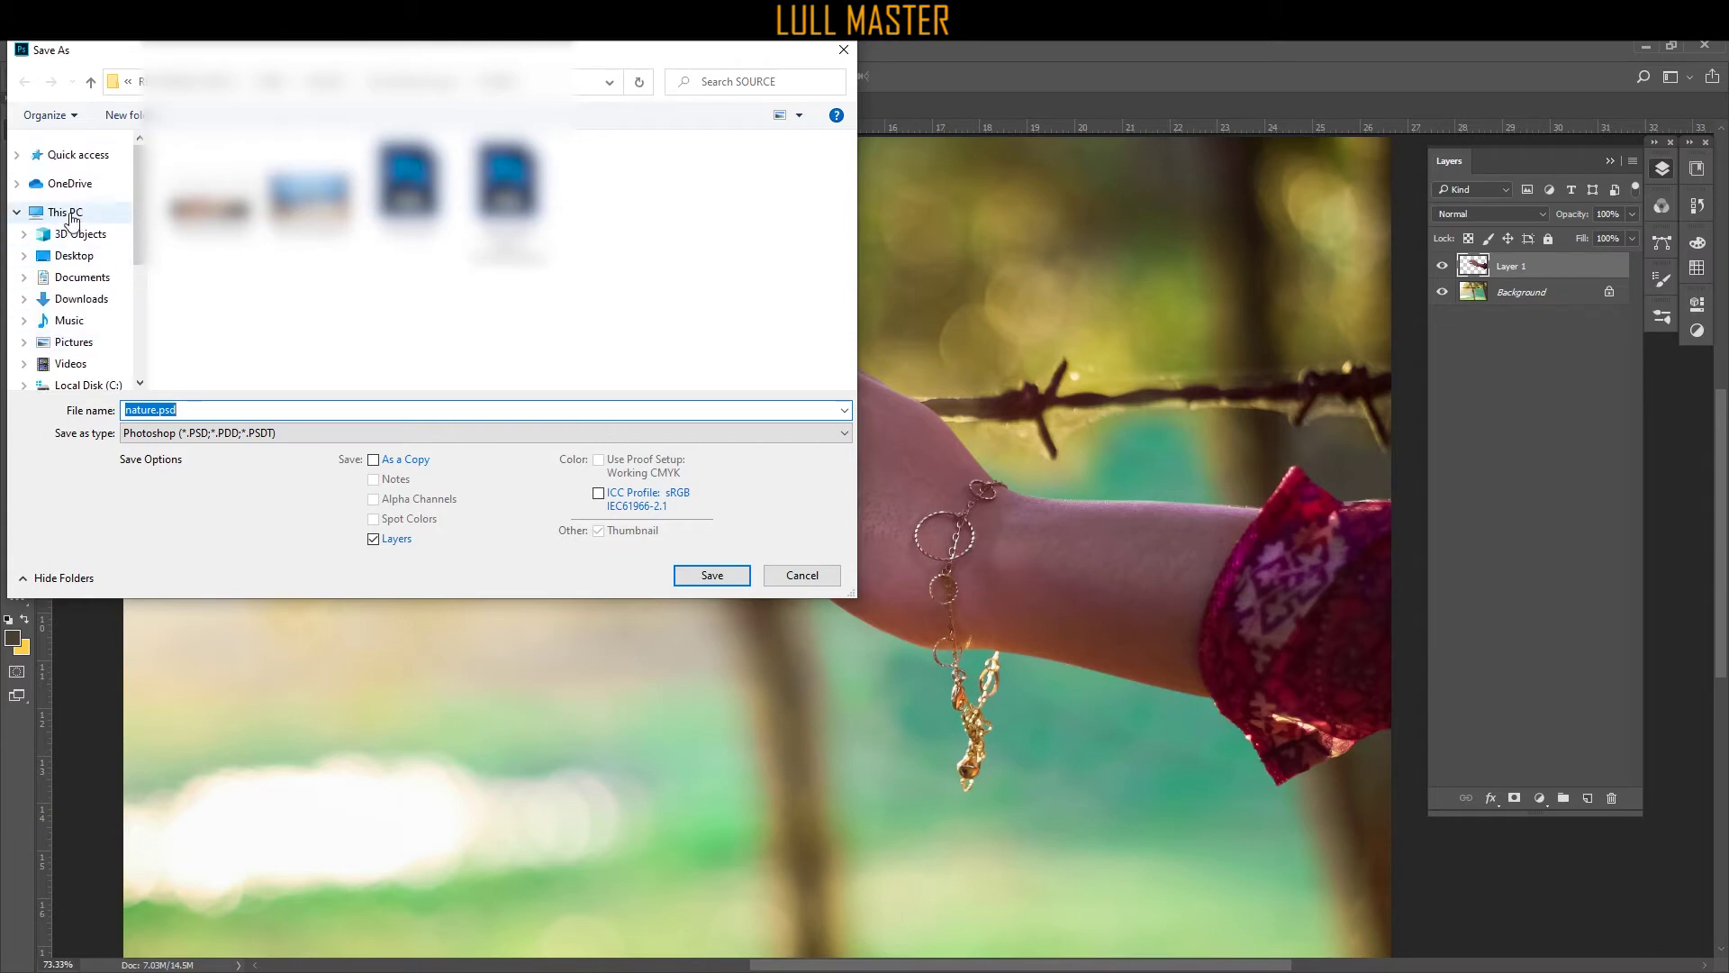
click(28, 216)
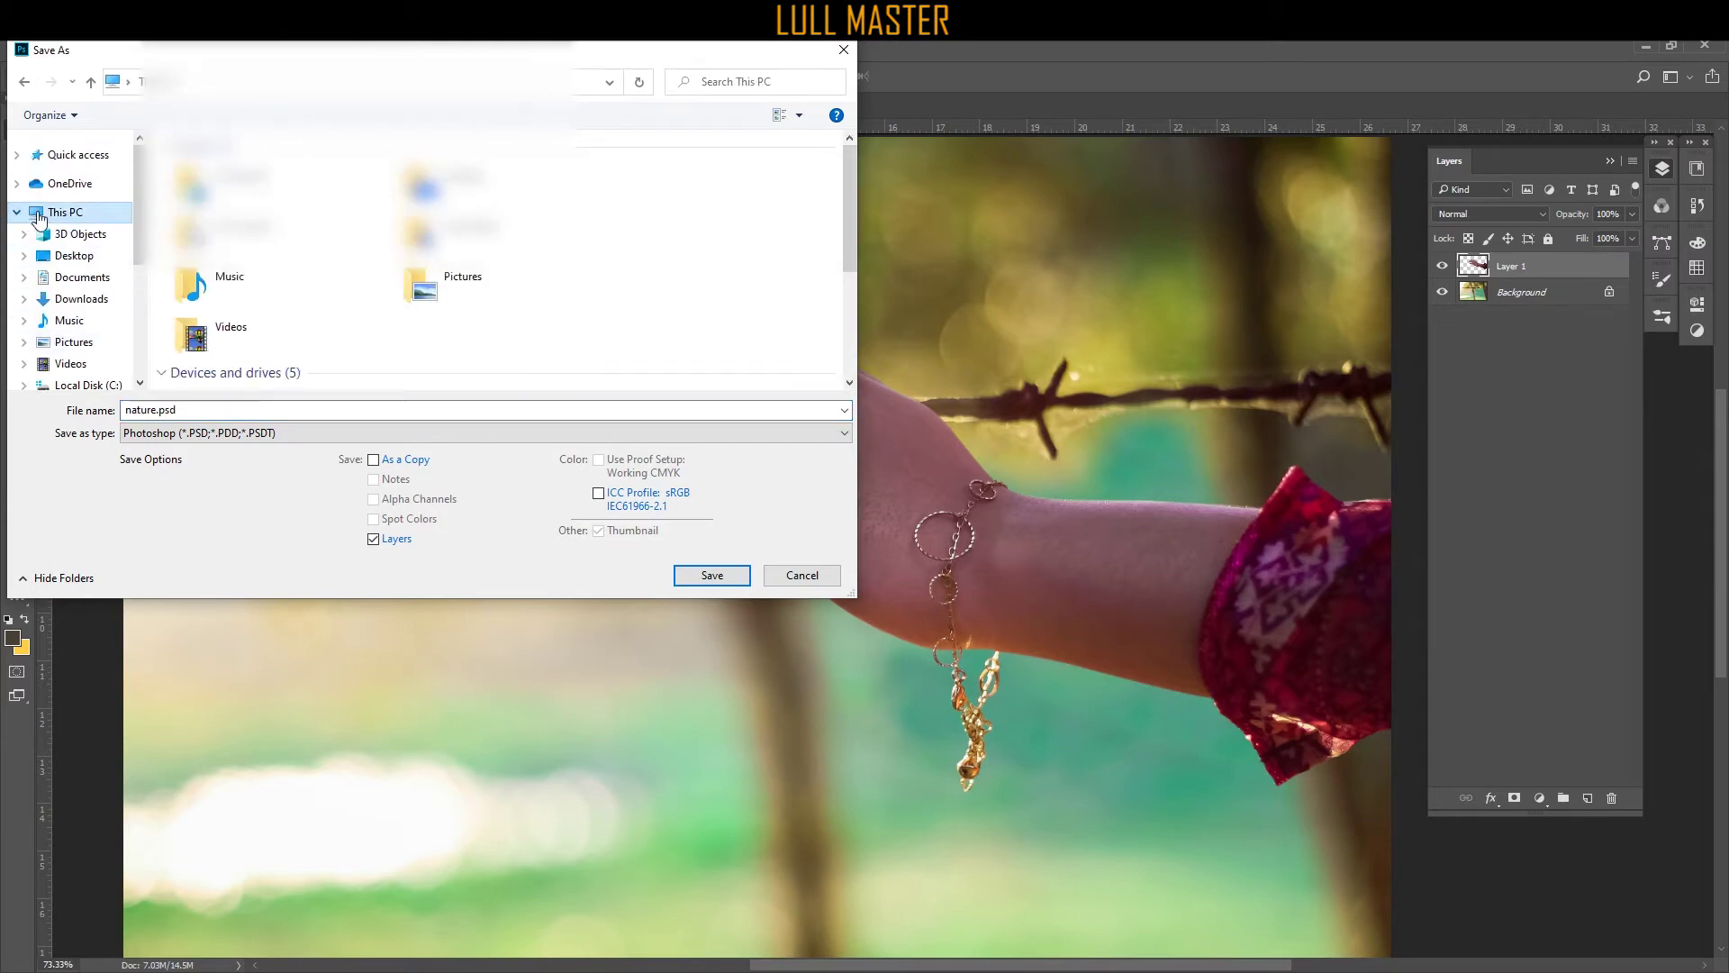
double_click(504, 185)
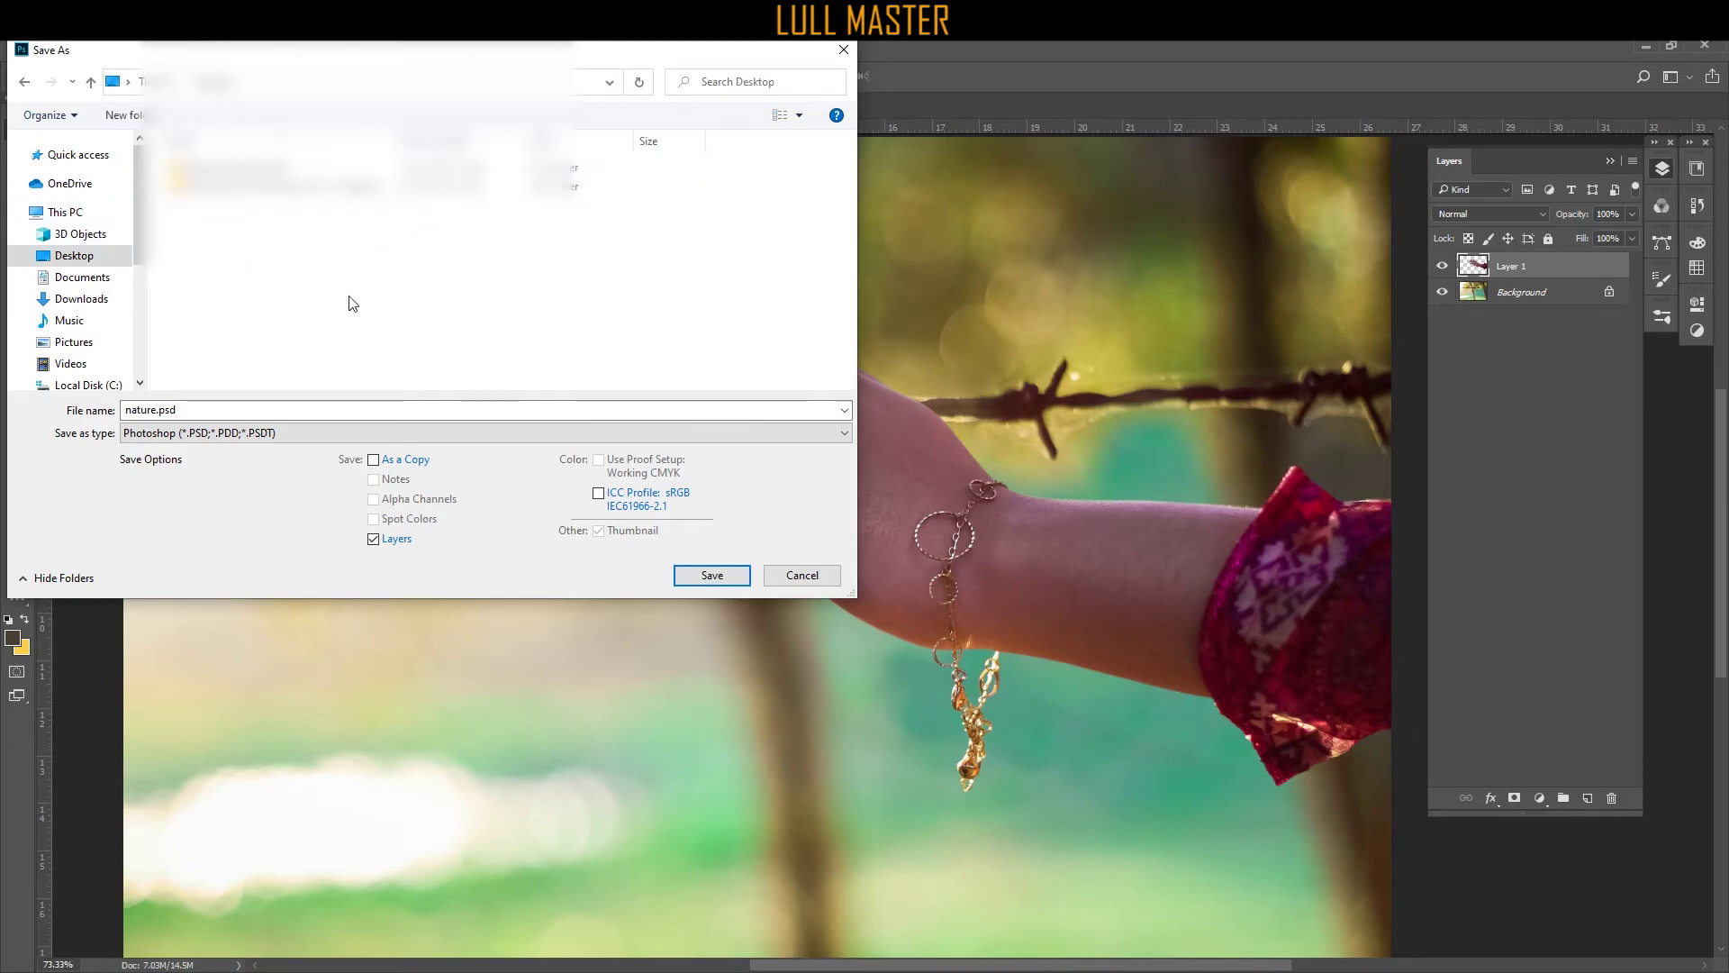
Save the layered document as nature.psd in Photoshop format.
click(194, 410)
click(231, 405)
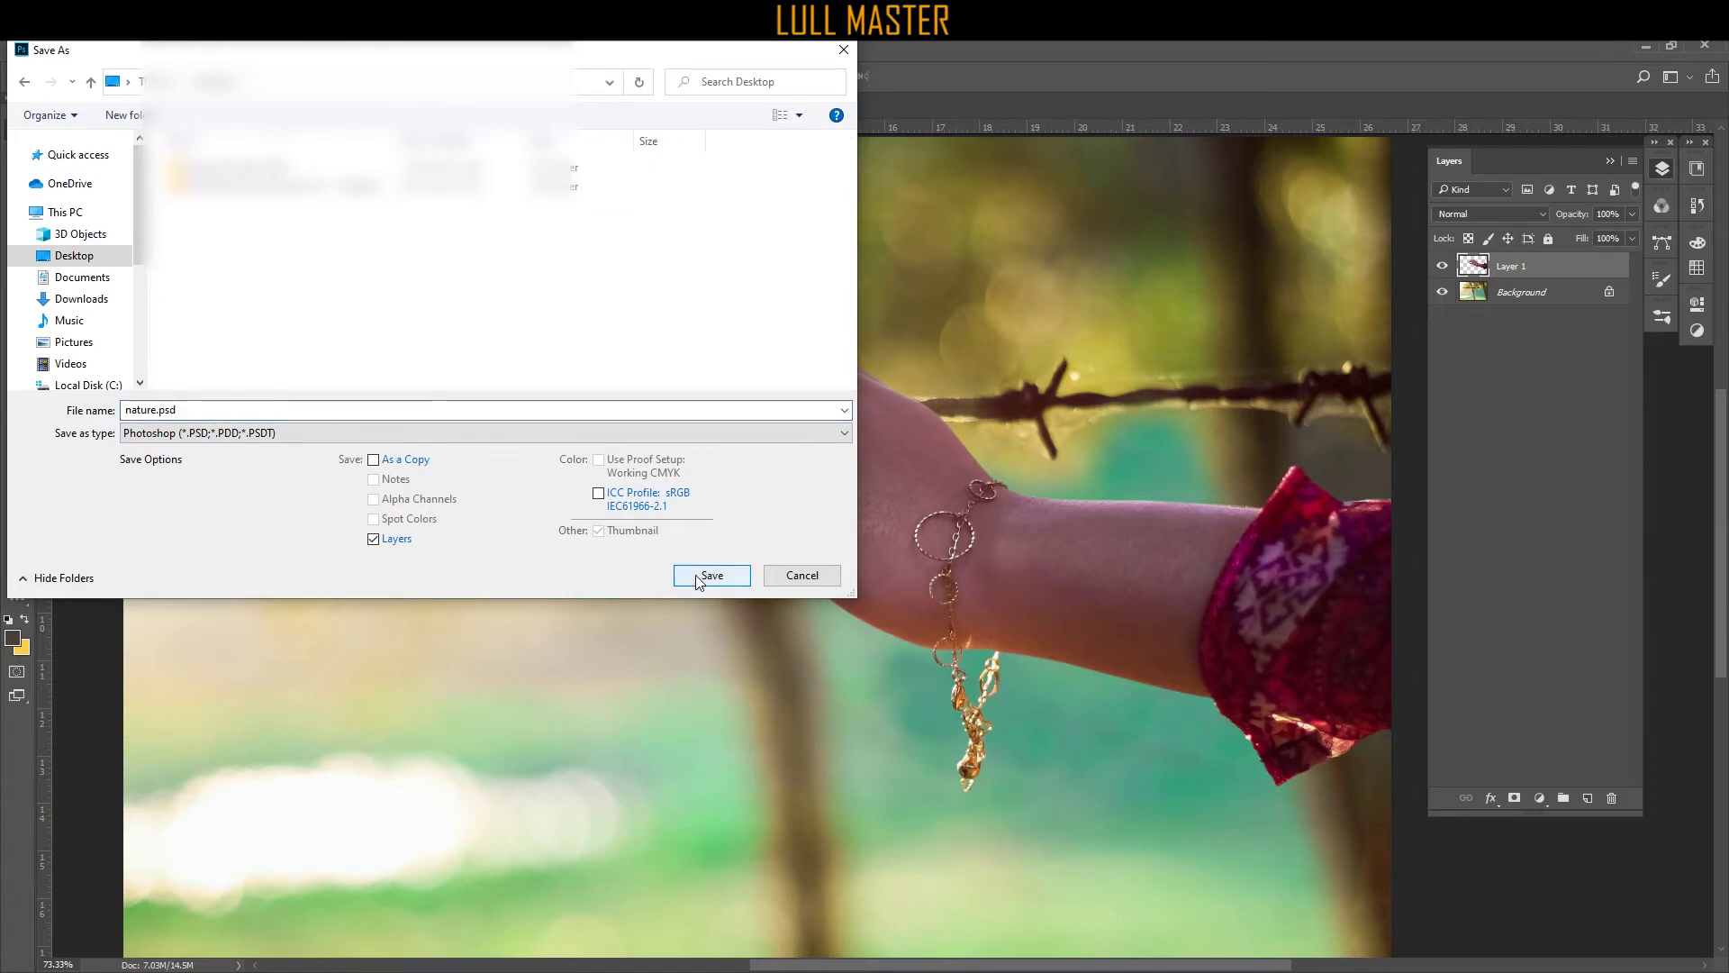
click(266, 434)
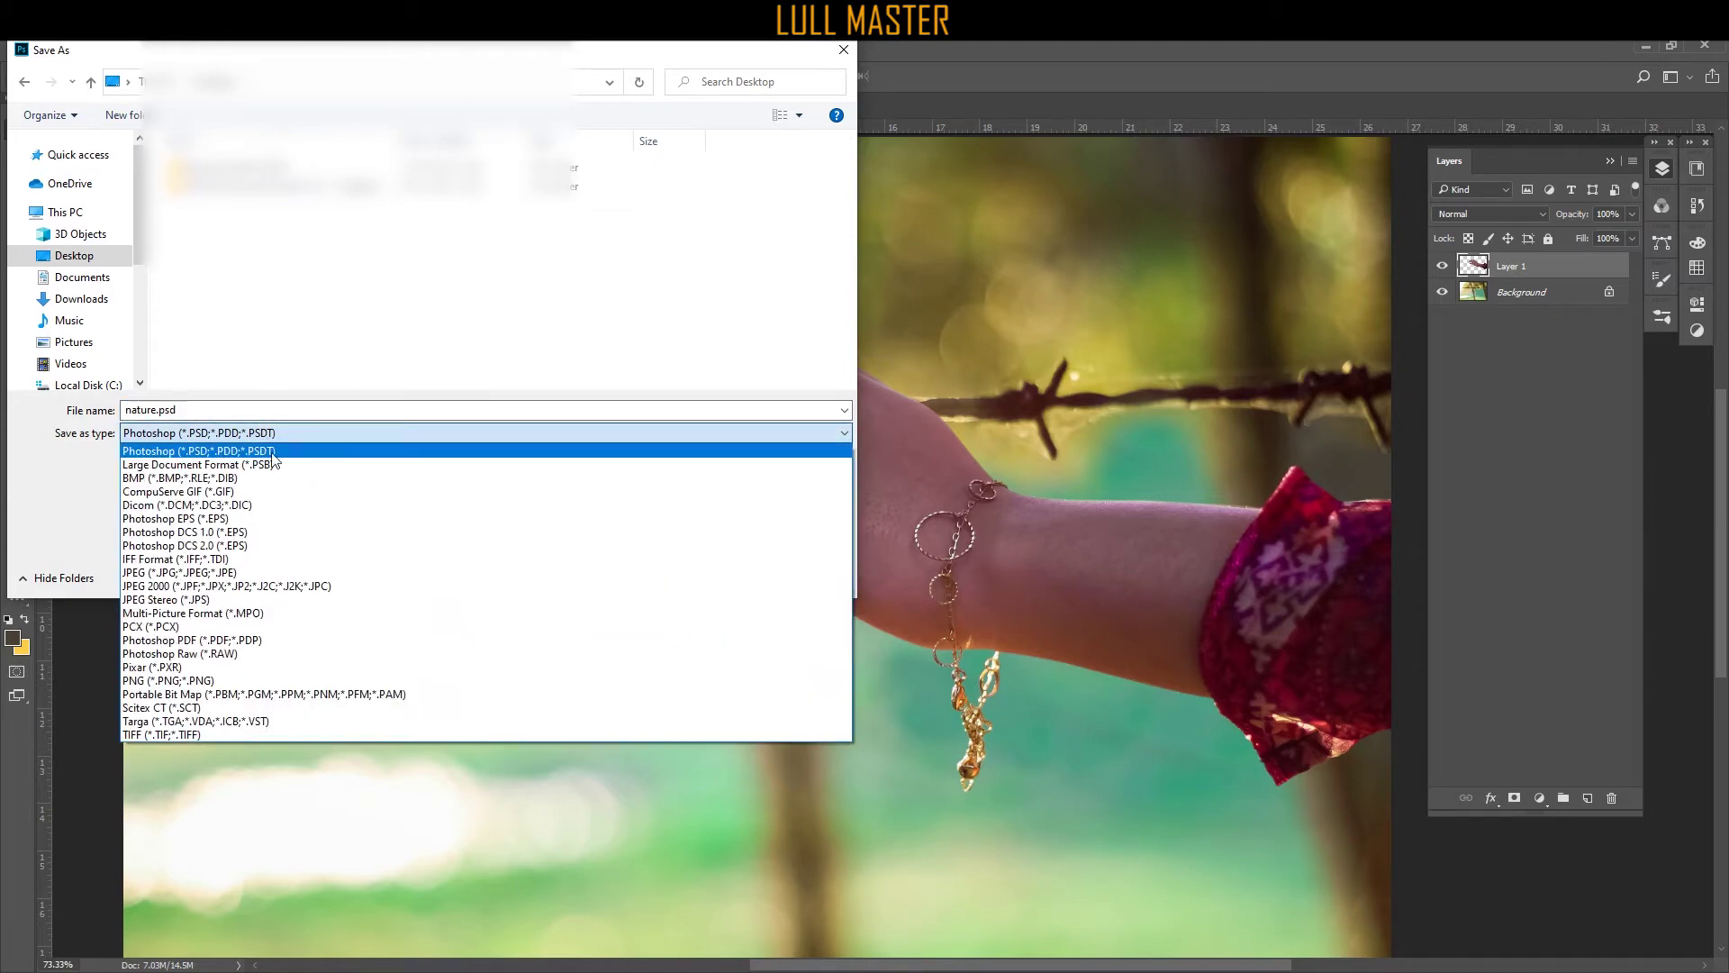
click(254, 452)
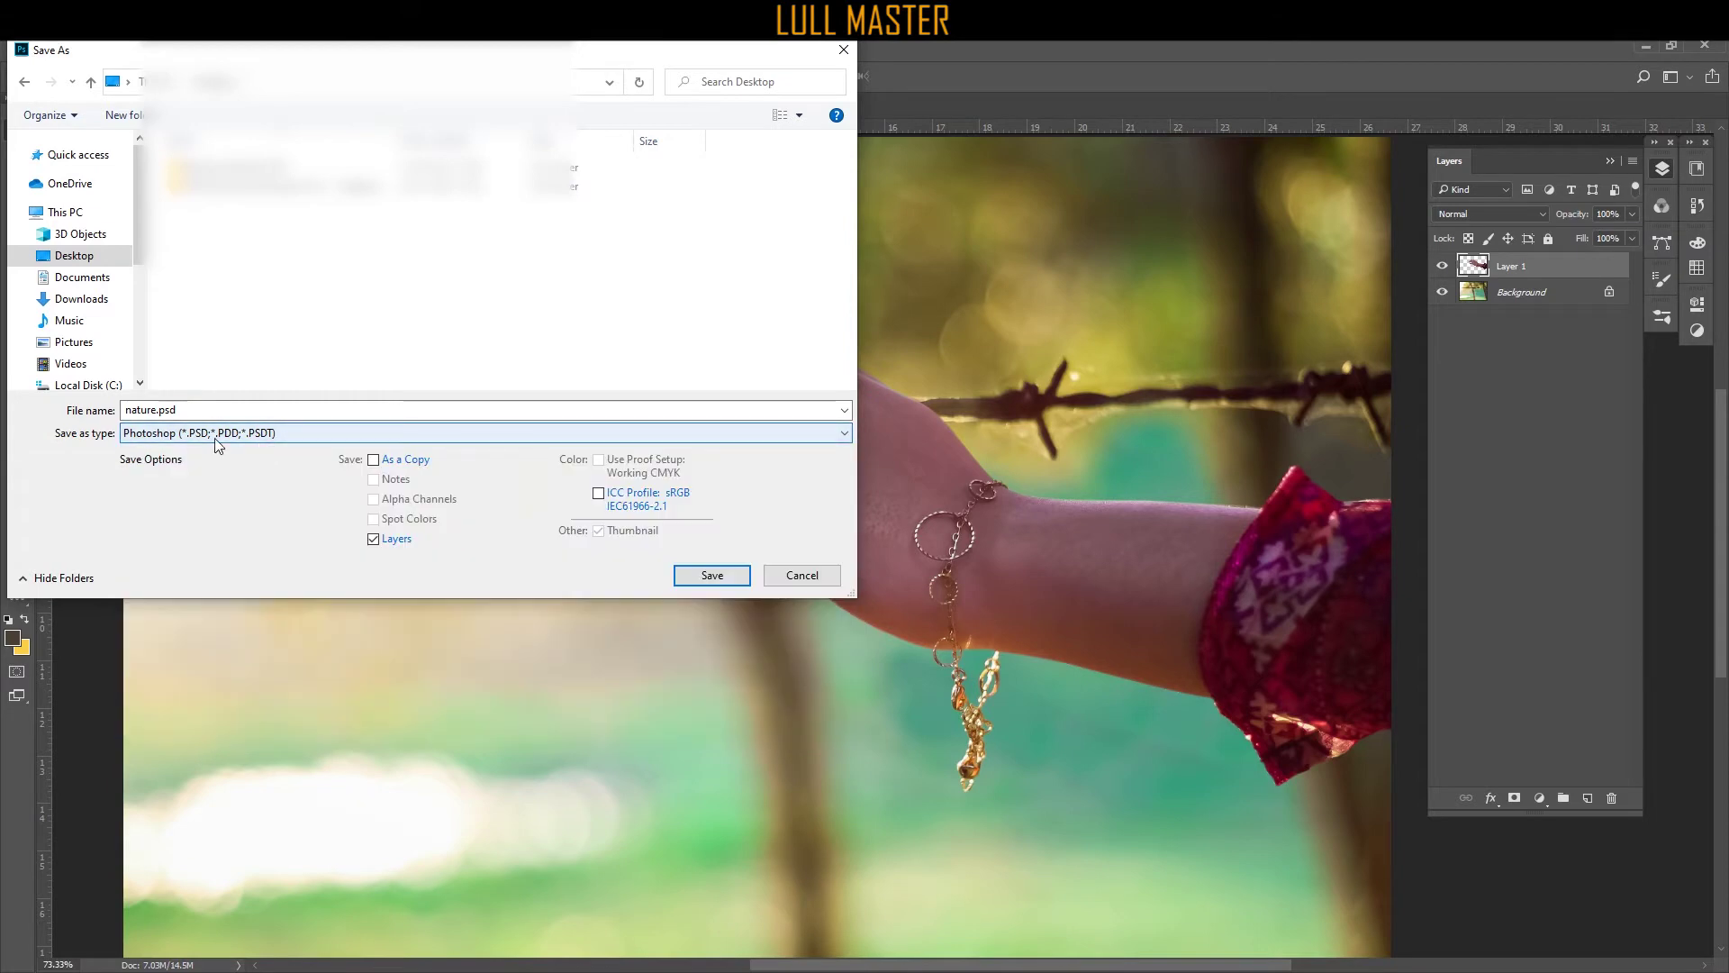
click(711, 575)
click(1063, 293)
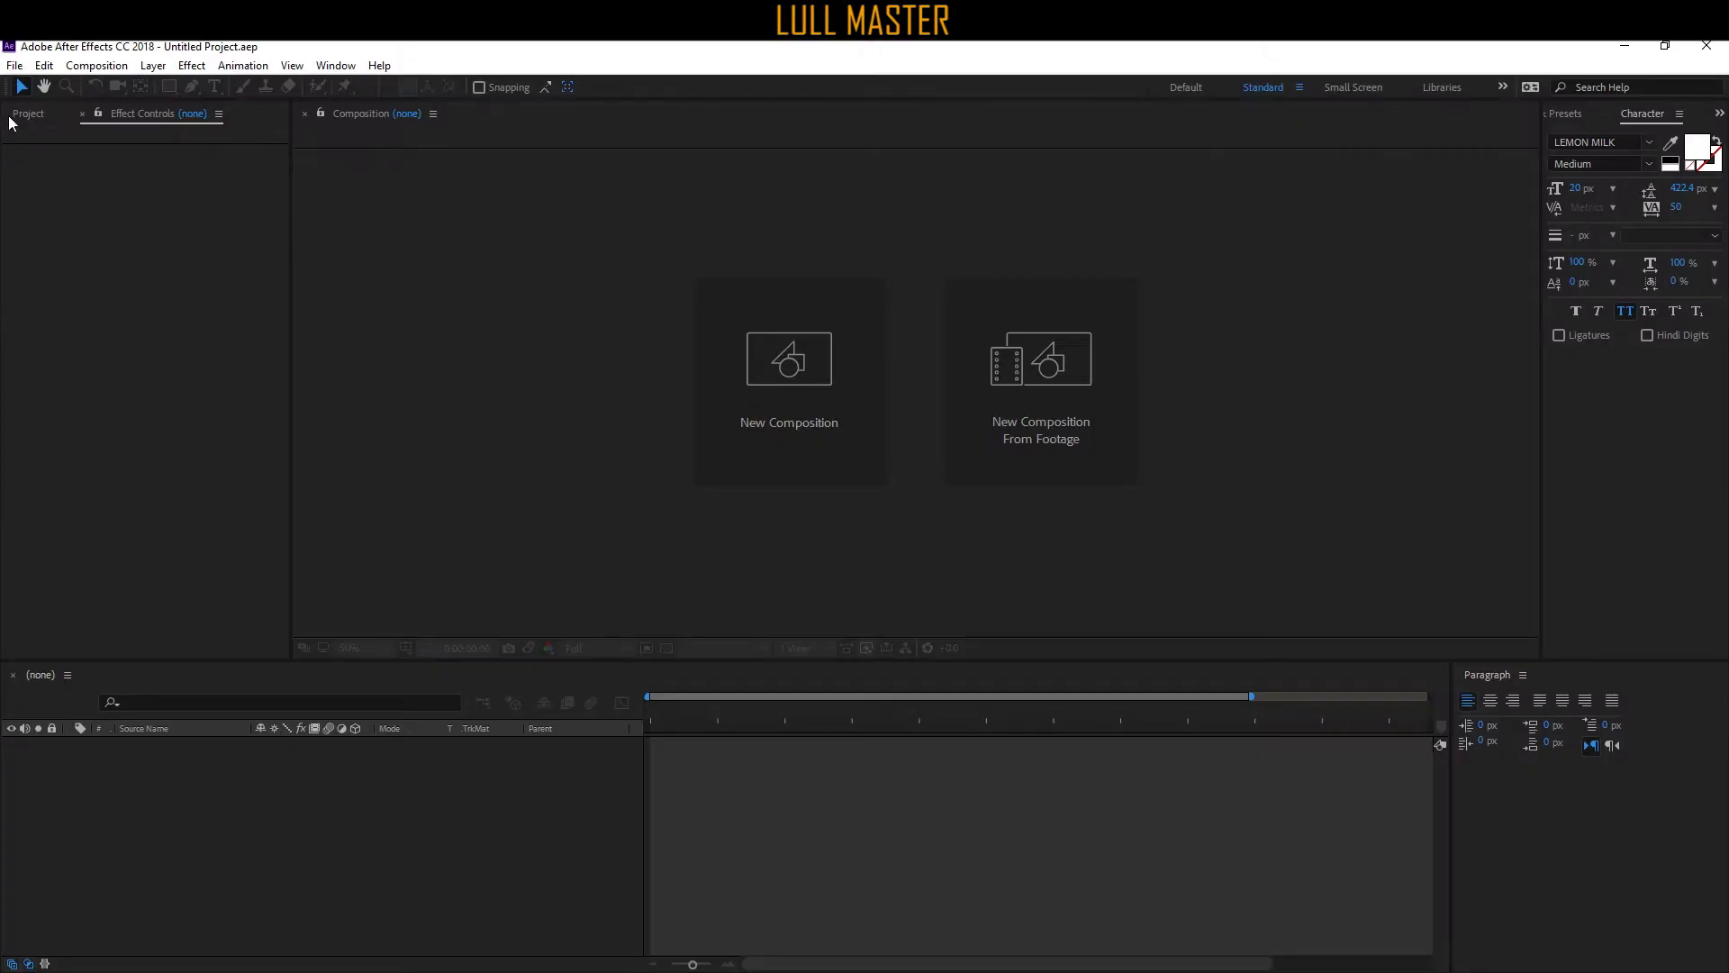
Import nature.psd from the Desktop as Composition - Retain Layer Sizes with editable layer styles.
click(26, 116)
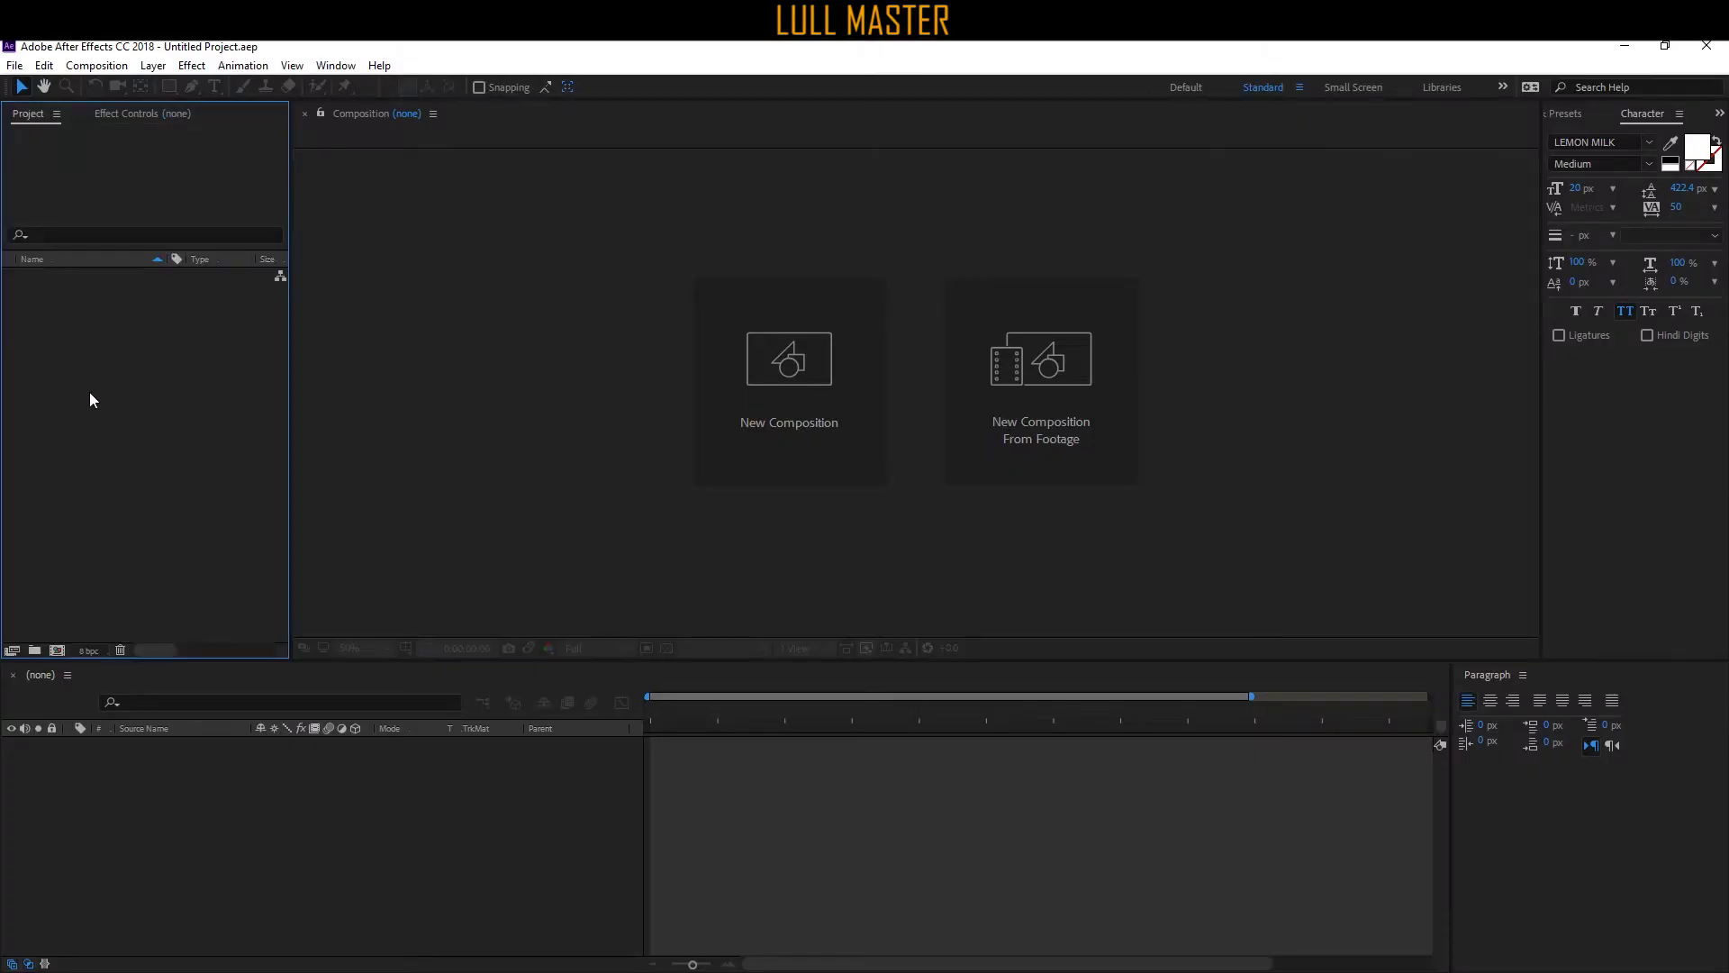
click(15, 66)
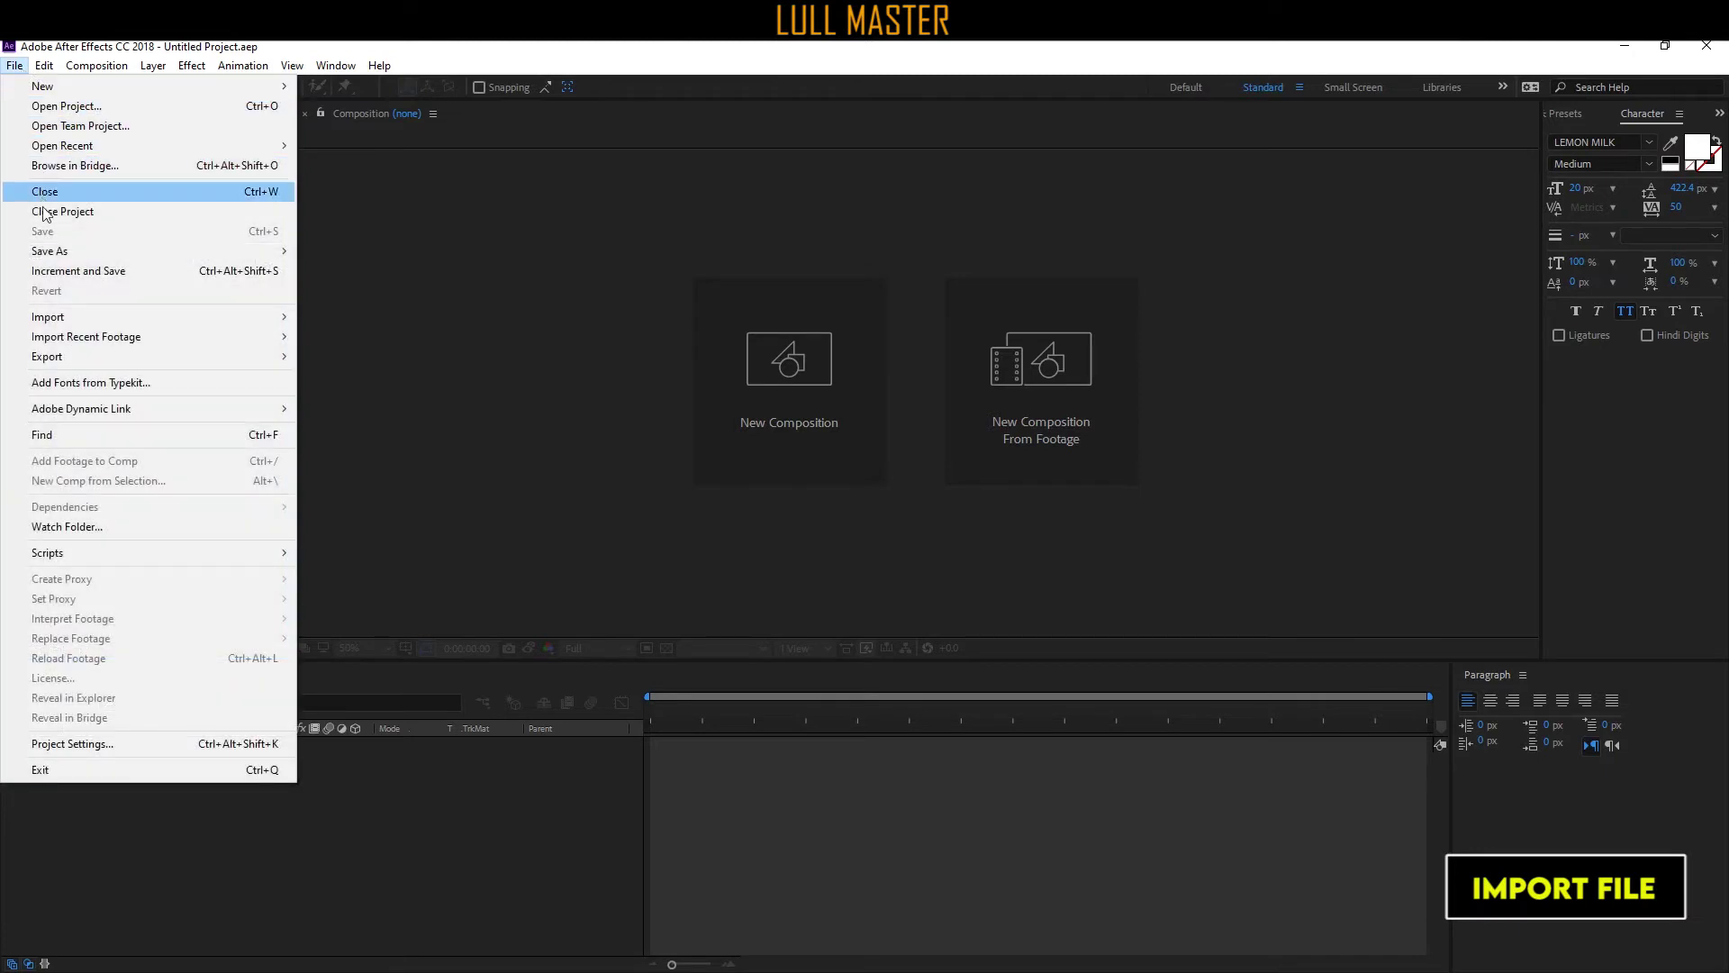
mouse_move(124, 323)
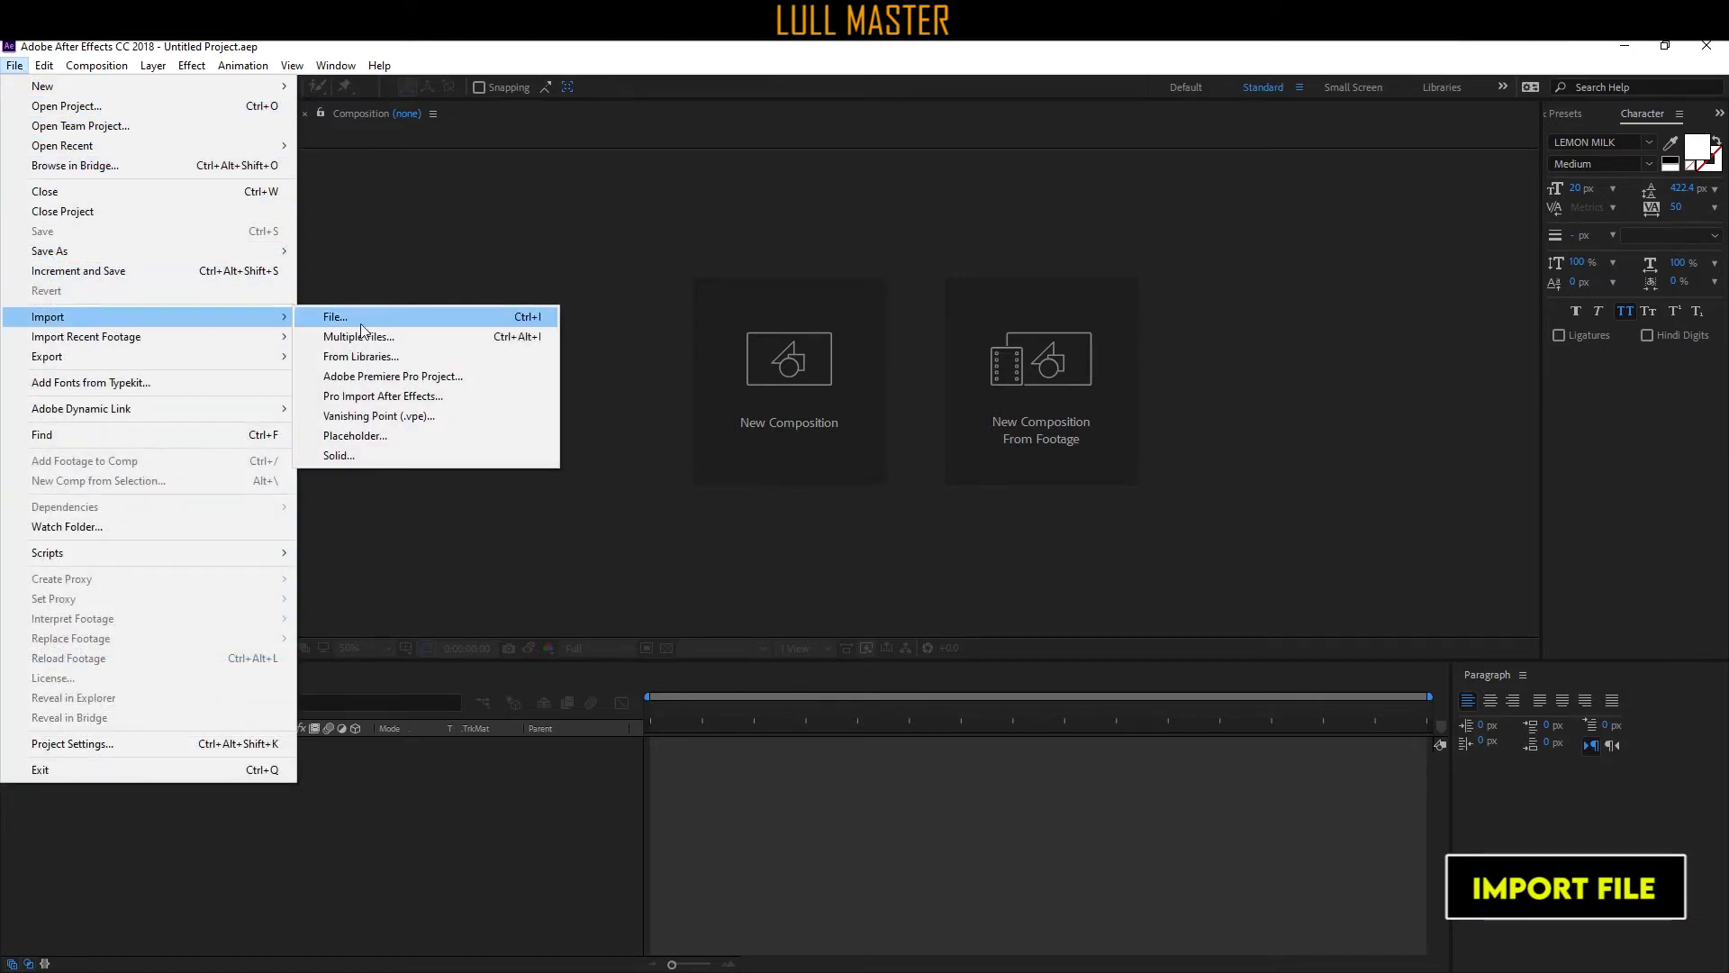
click(360, 325)
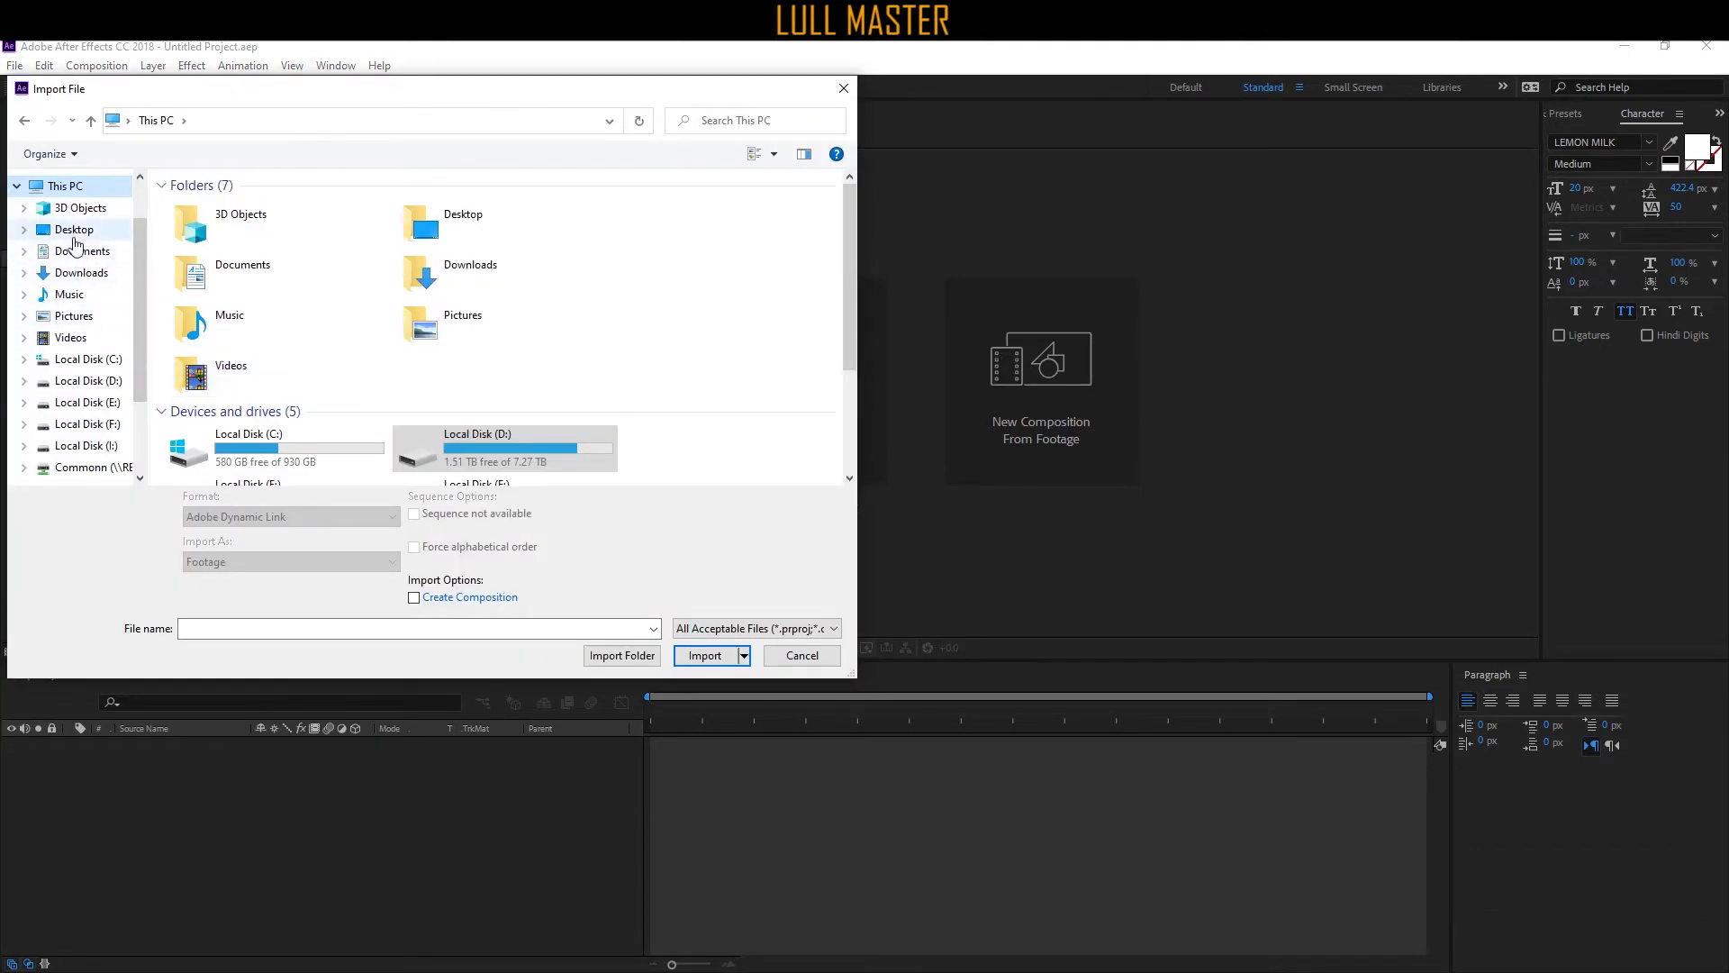
click(74, 231)
double_click(212, 246)
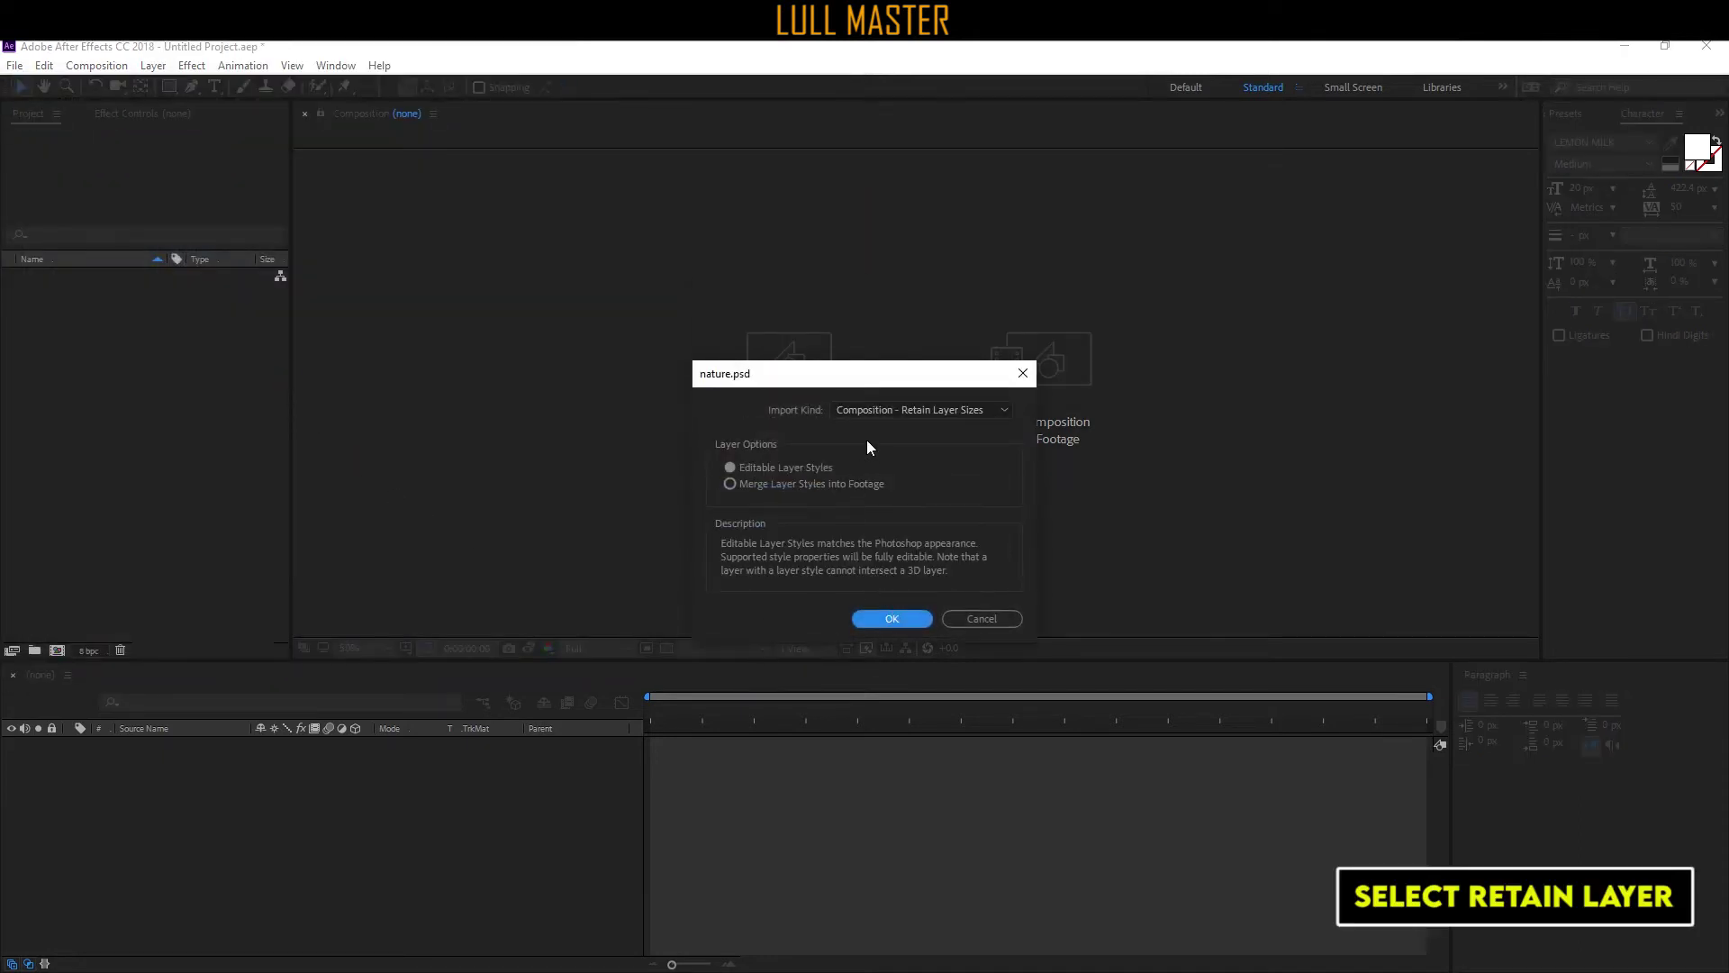
click(877, 409)
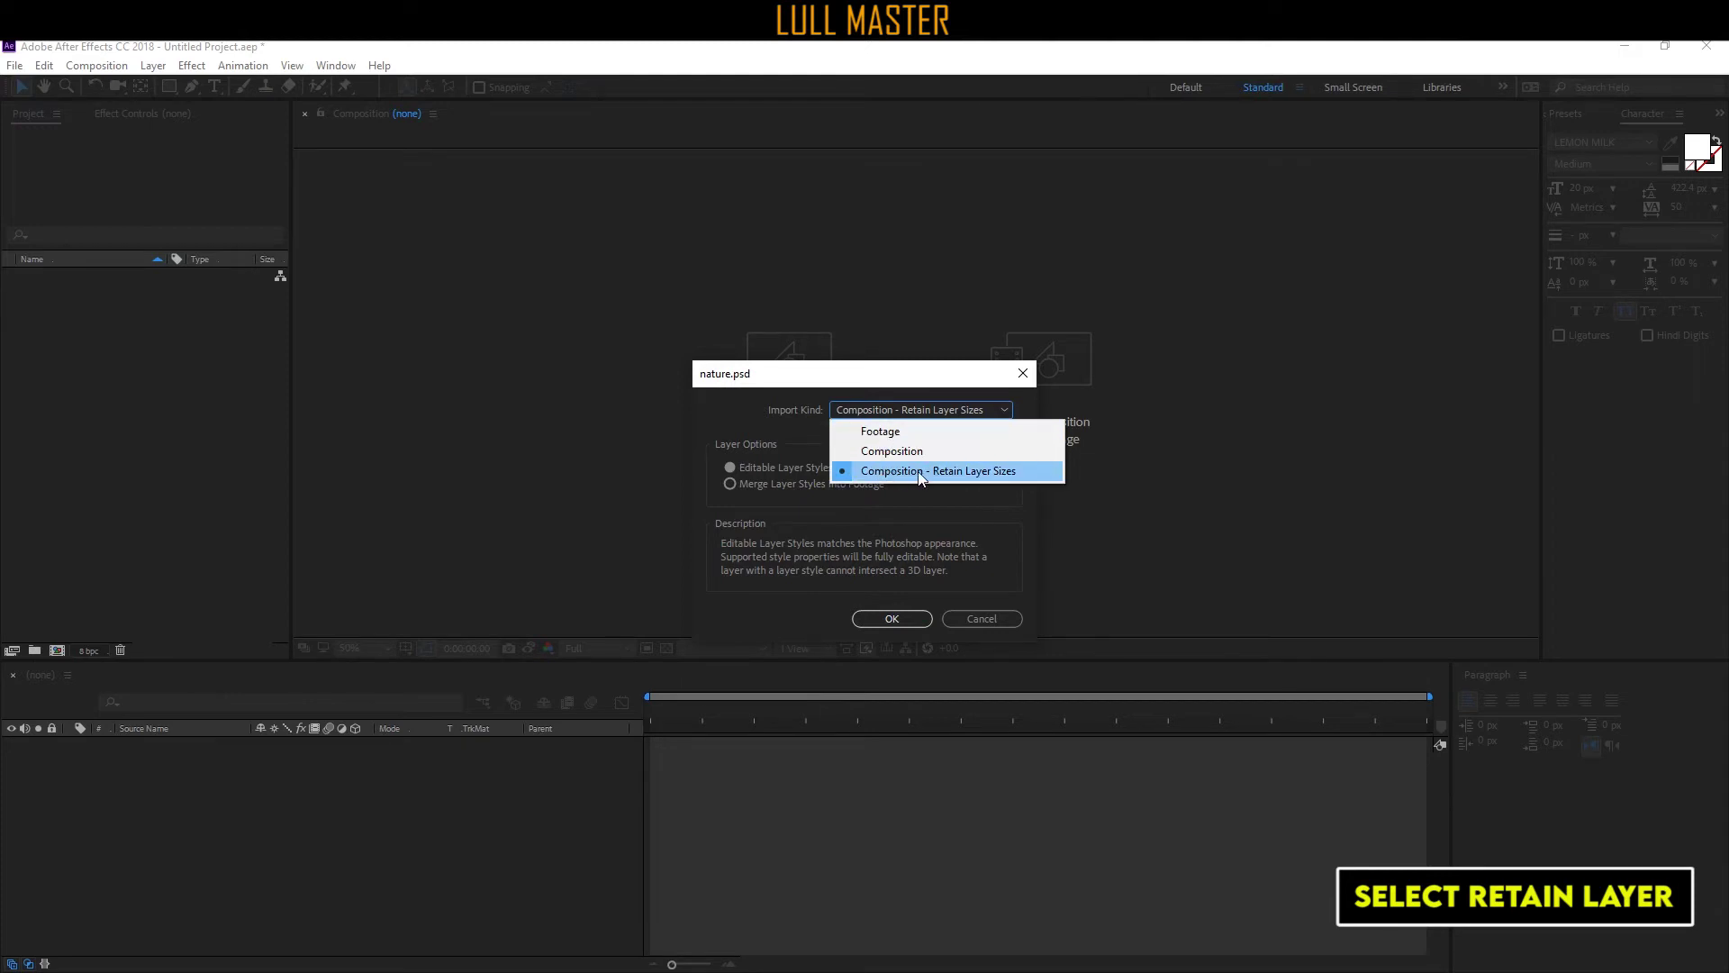
click(917, 472)
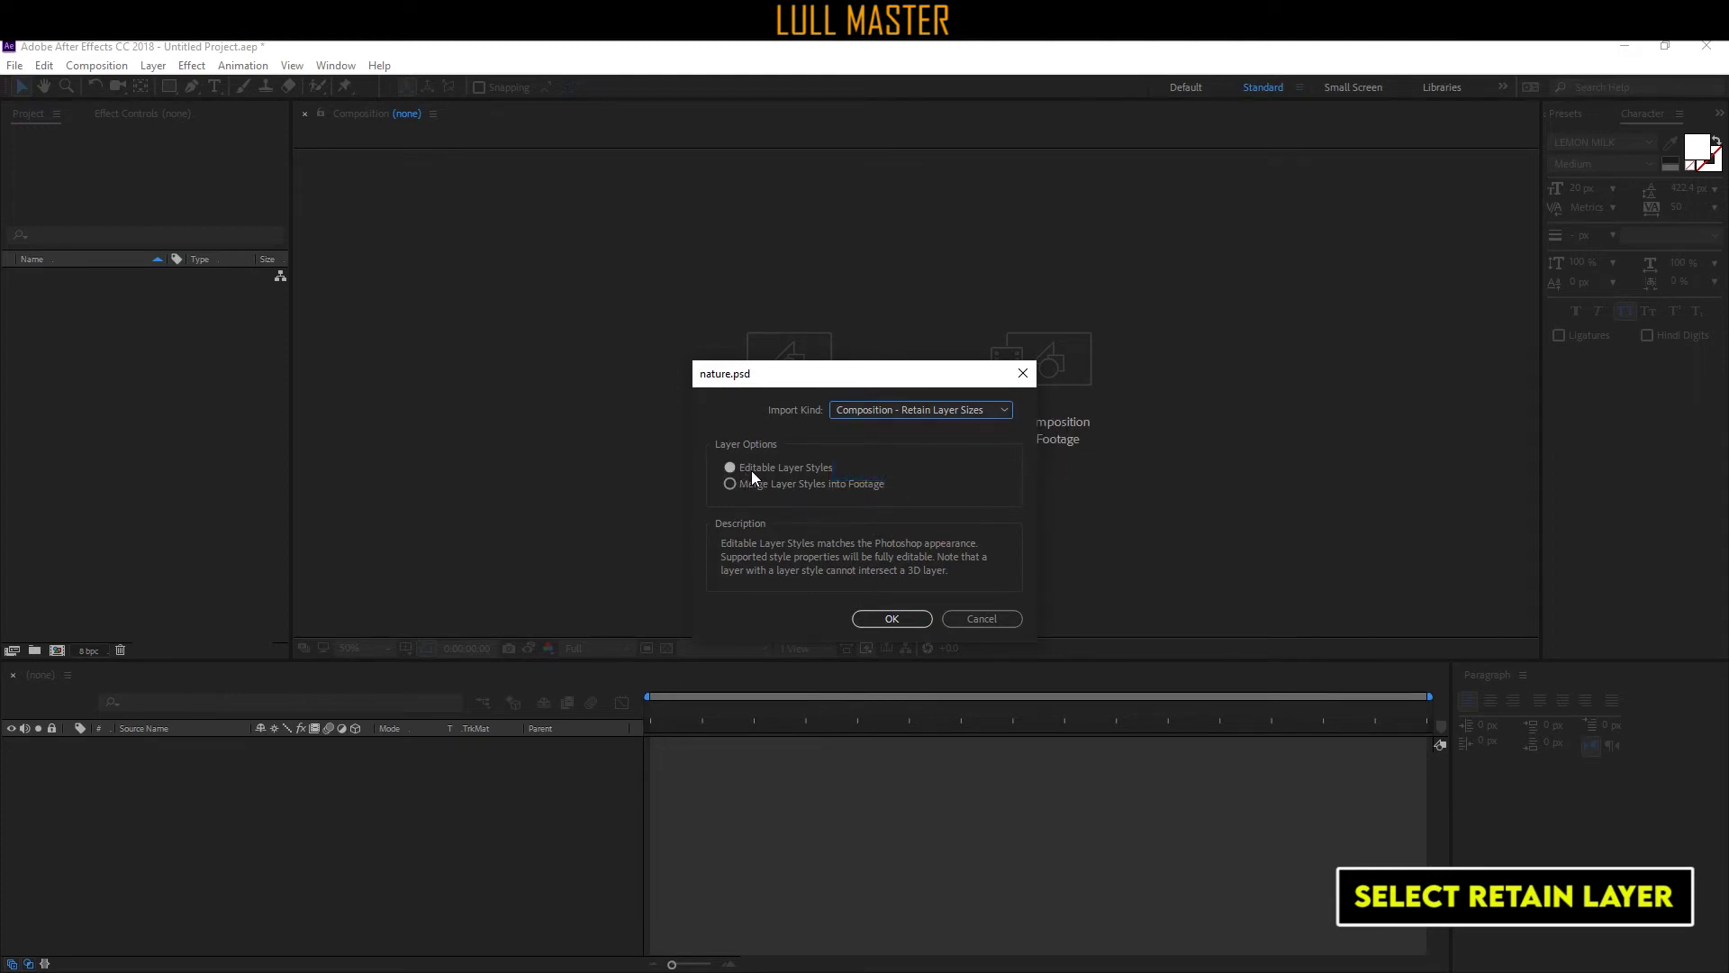
click(888, 620)
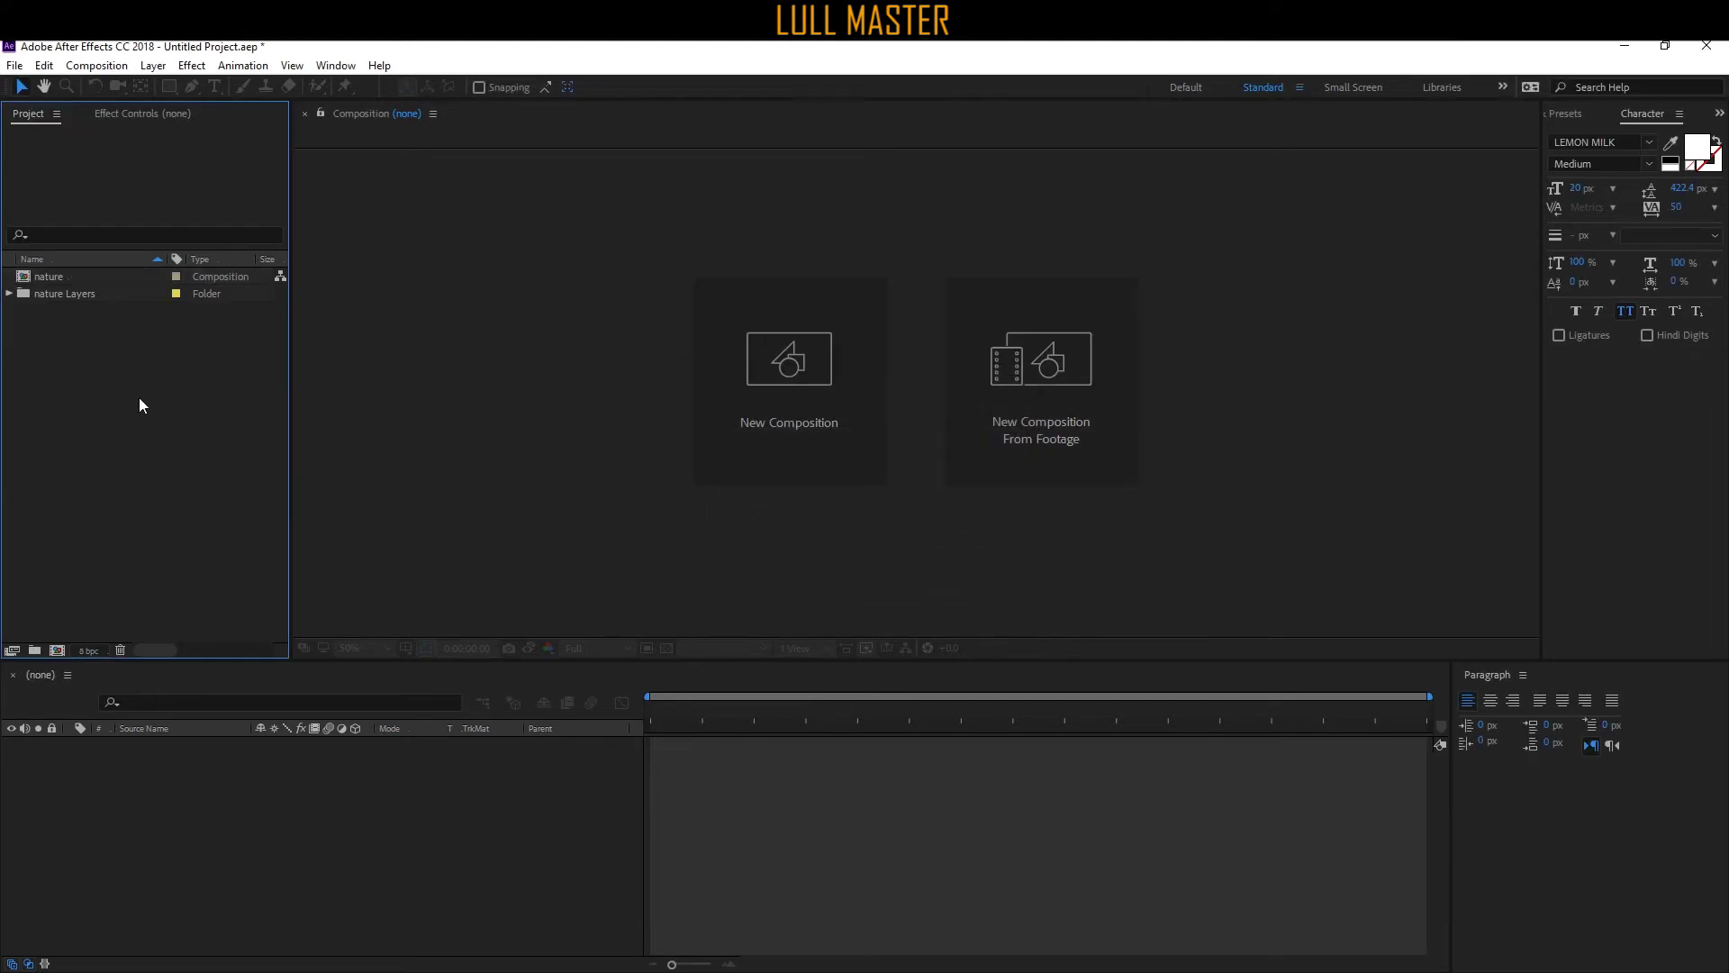
Open the nature composition and inspect Layer 1 and Background by toggling their visibility.
click(29, 281)
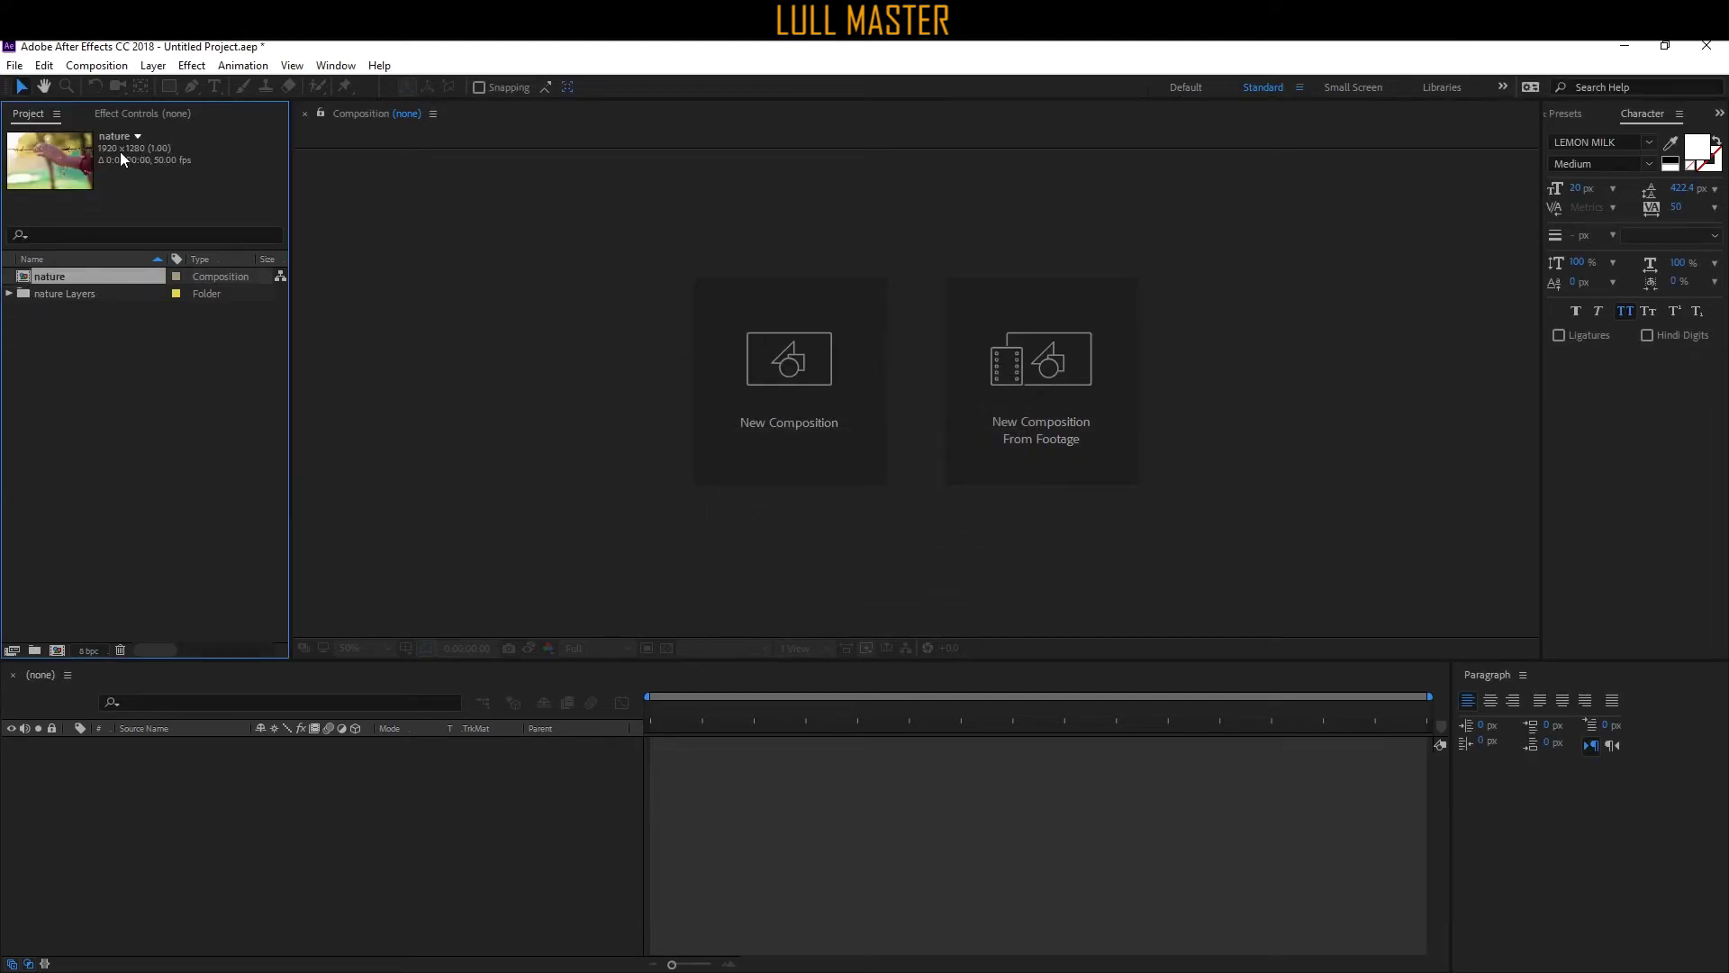
double_click(24, 281)
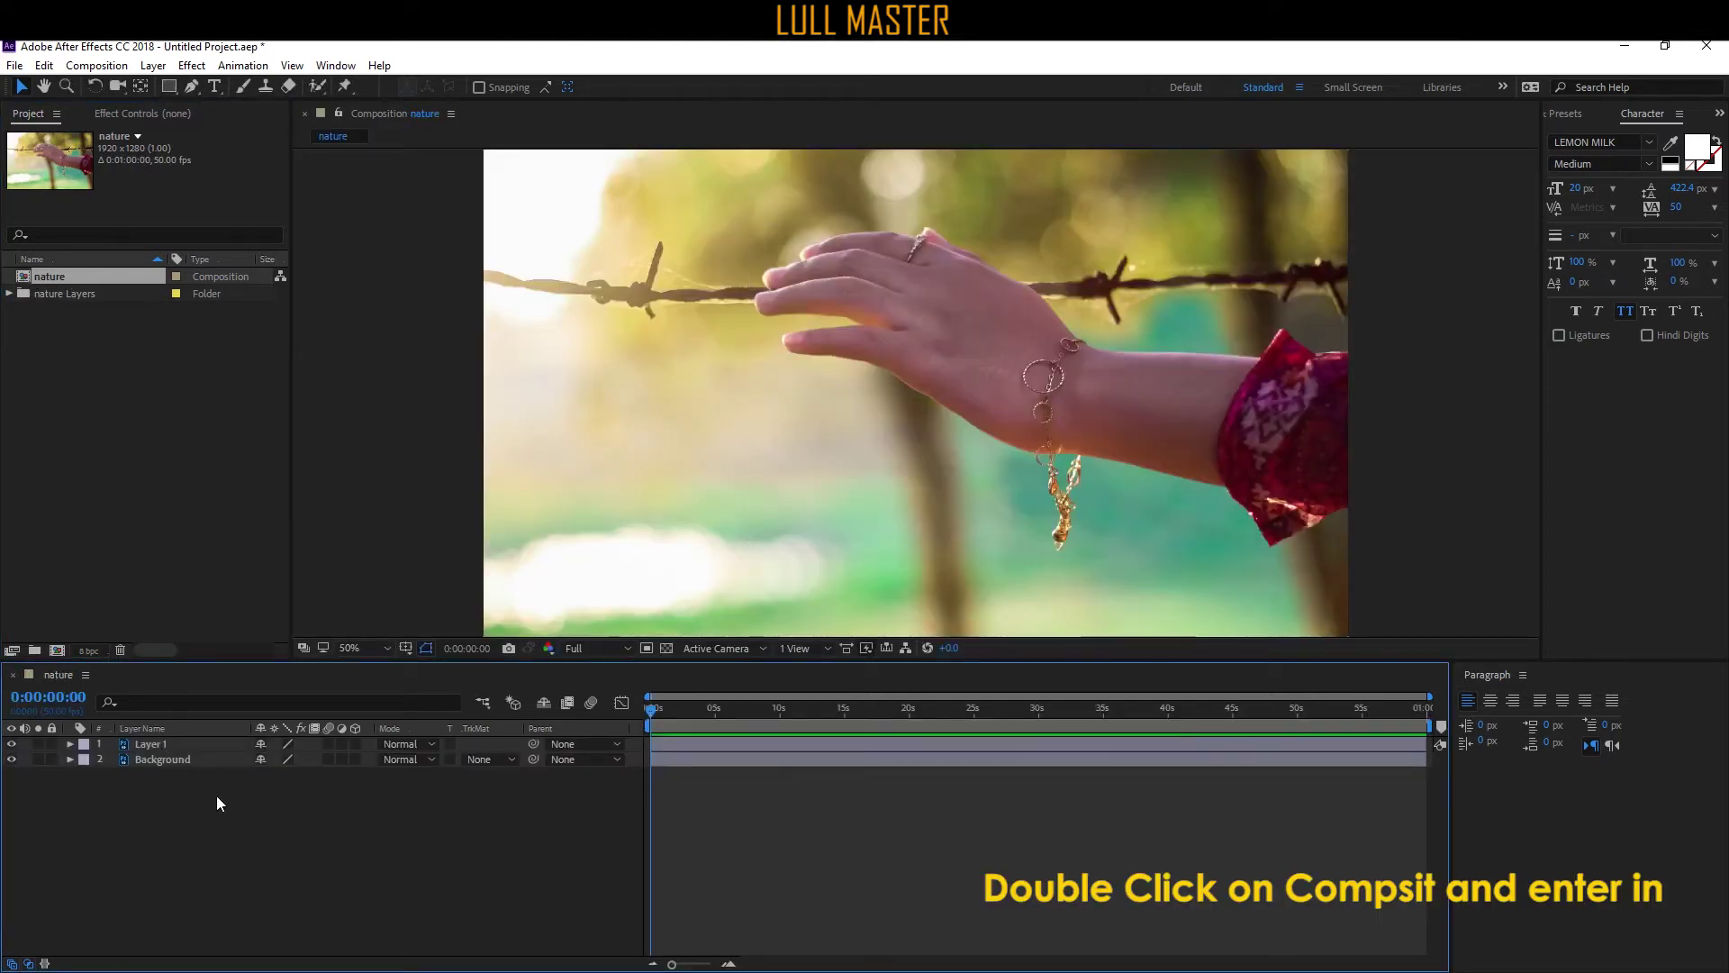
click(164, 745)
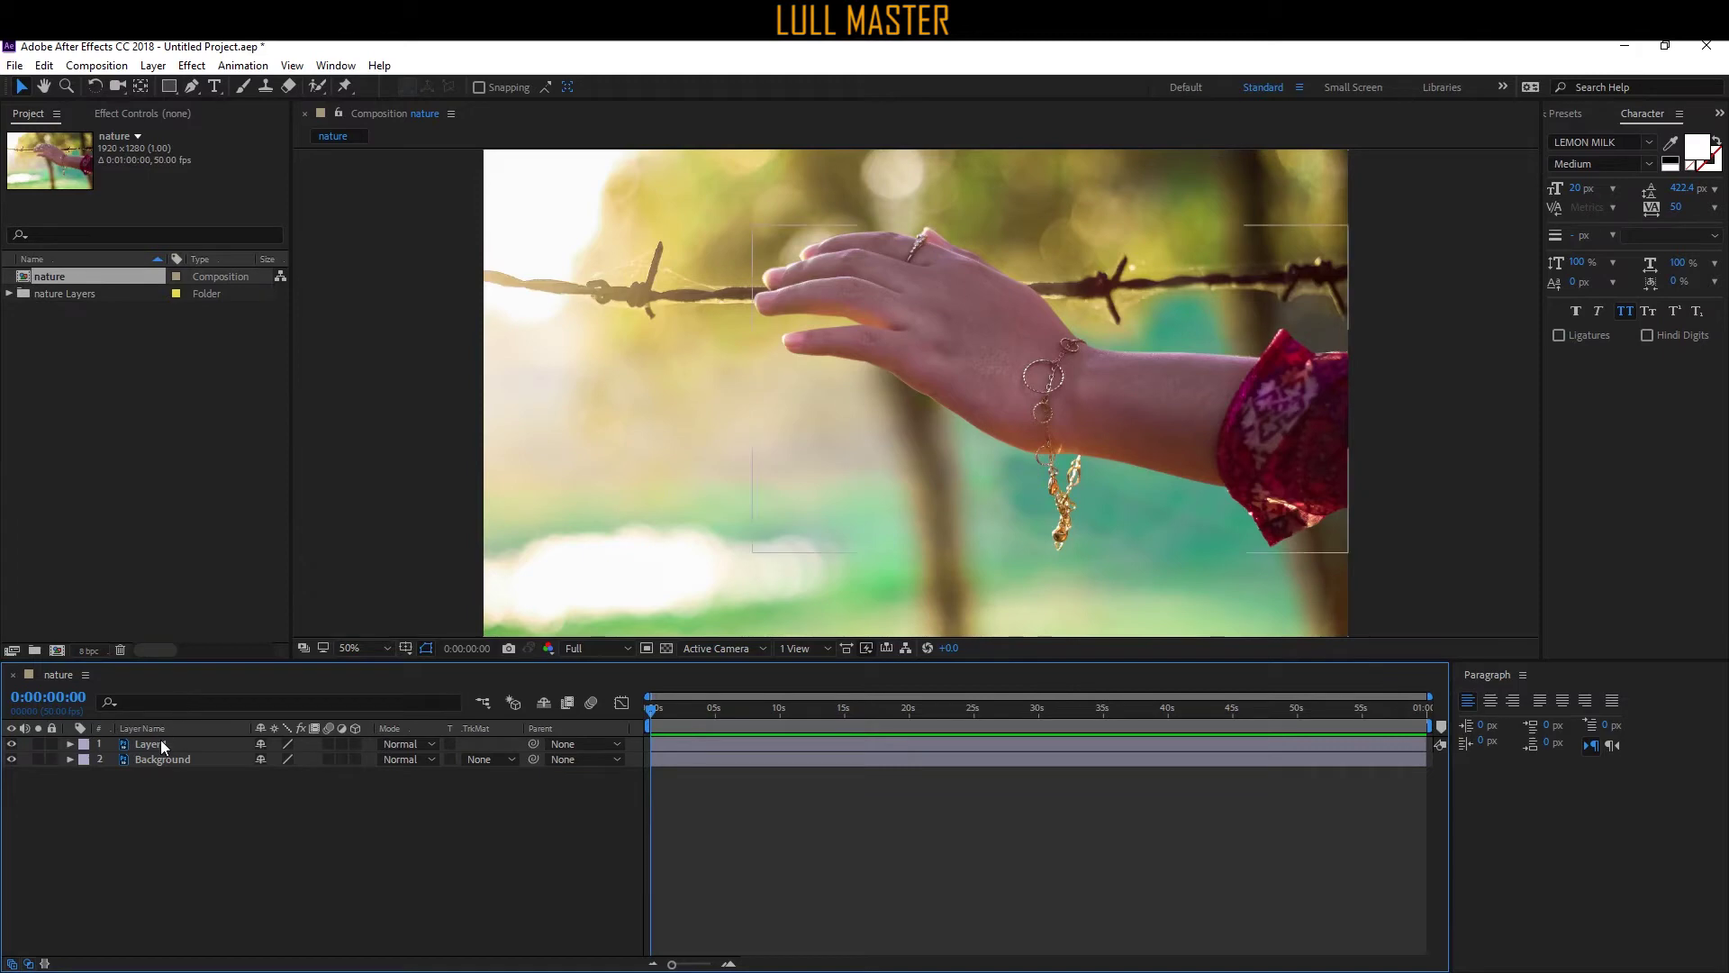
click(162, 747)
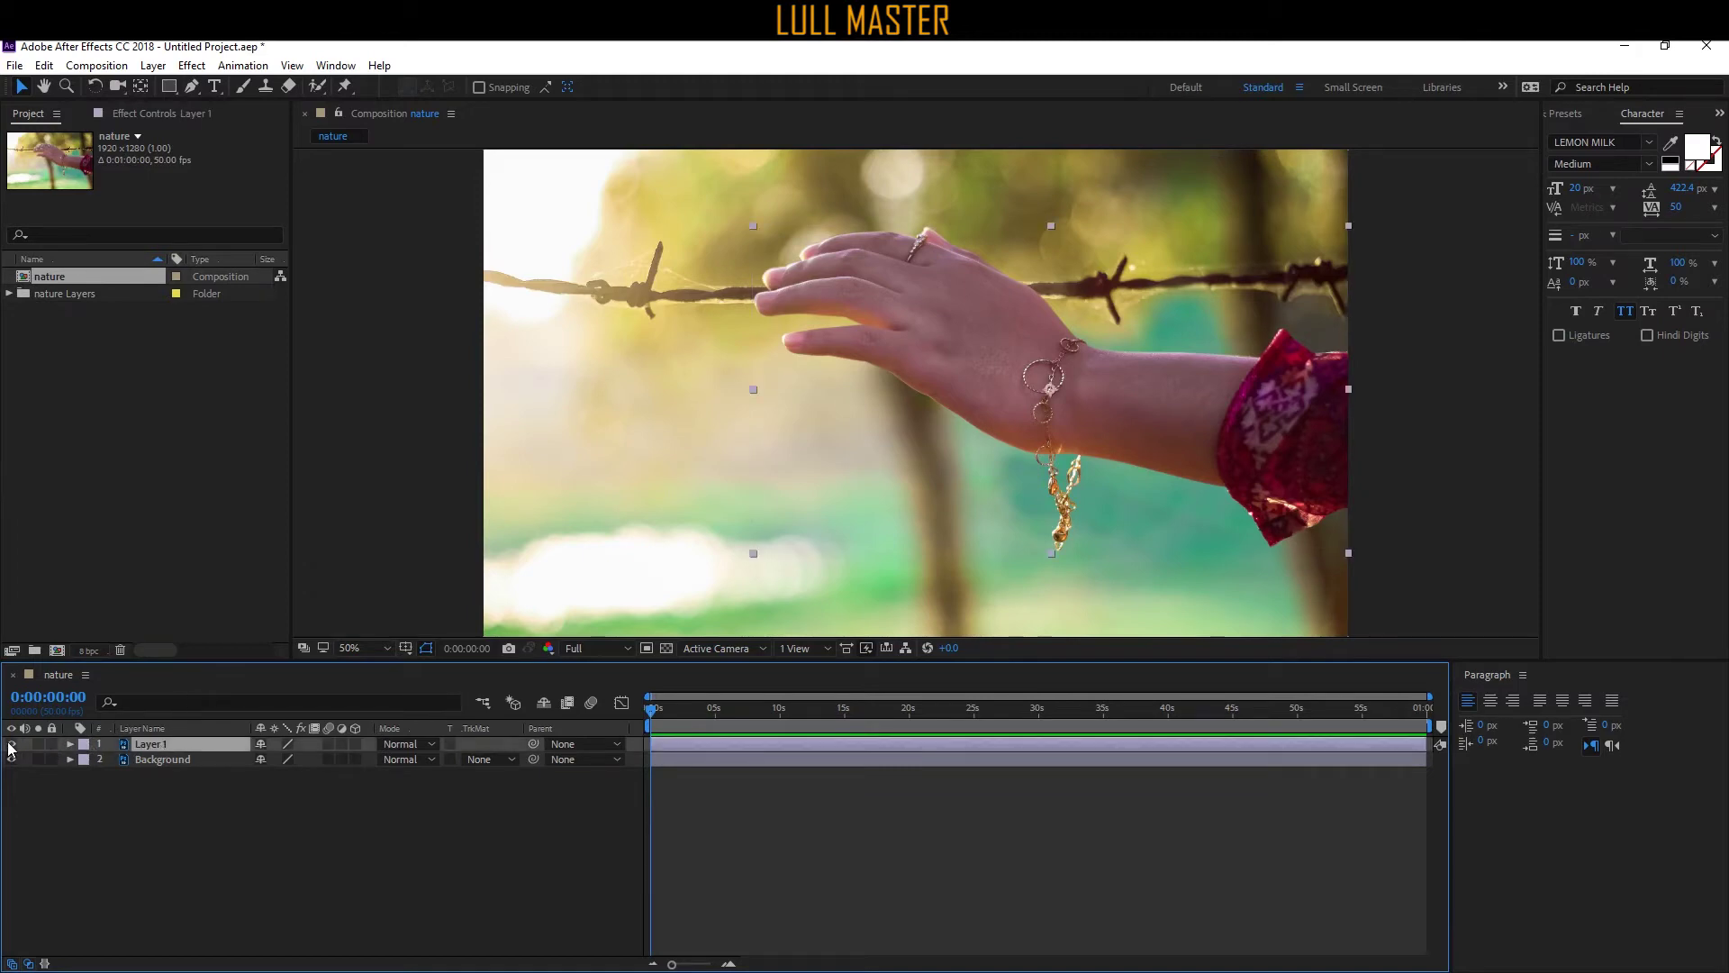
click(11, 744)
click(10, 744)
click(12, 759)
click(12, 759)
click(153, 759)
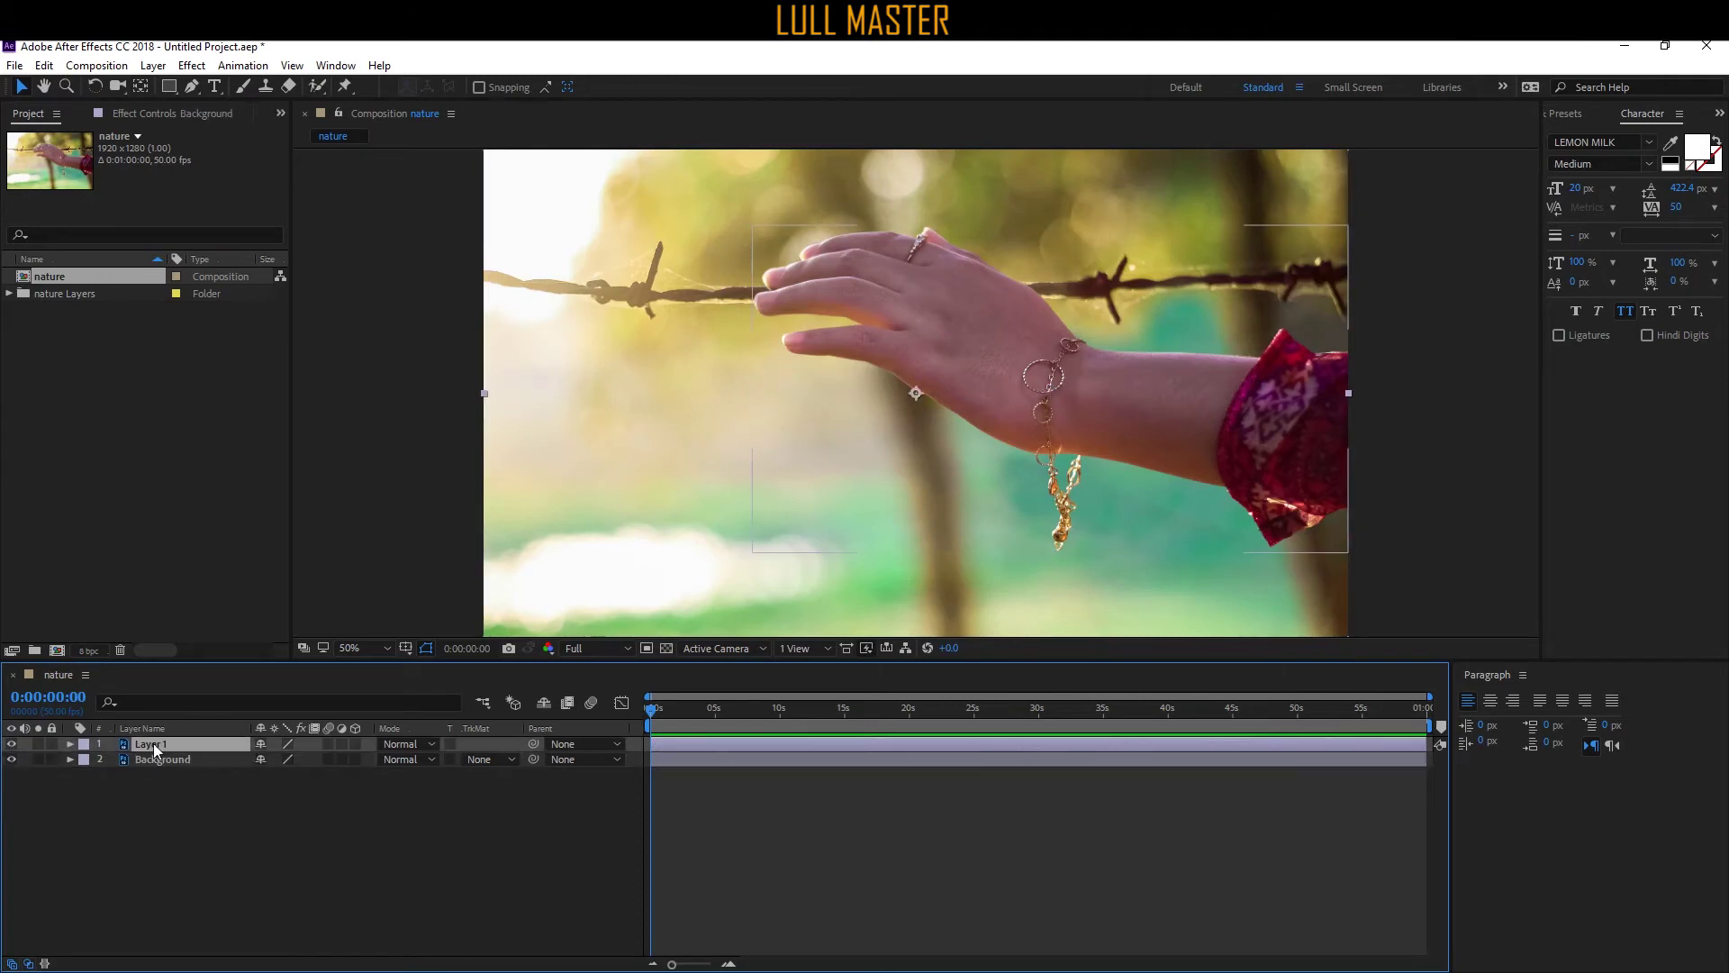
Select Layer 1, activate the Puppet Pin tool and solo the layer.
key(ctrl+5)
click(170, 743)
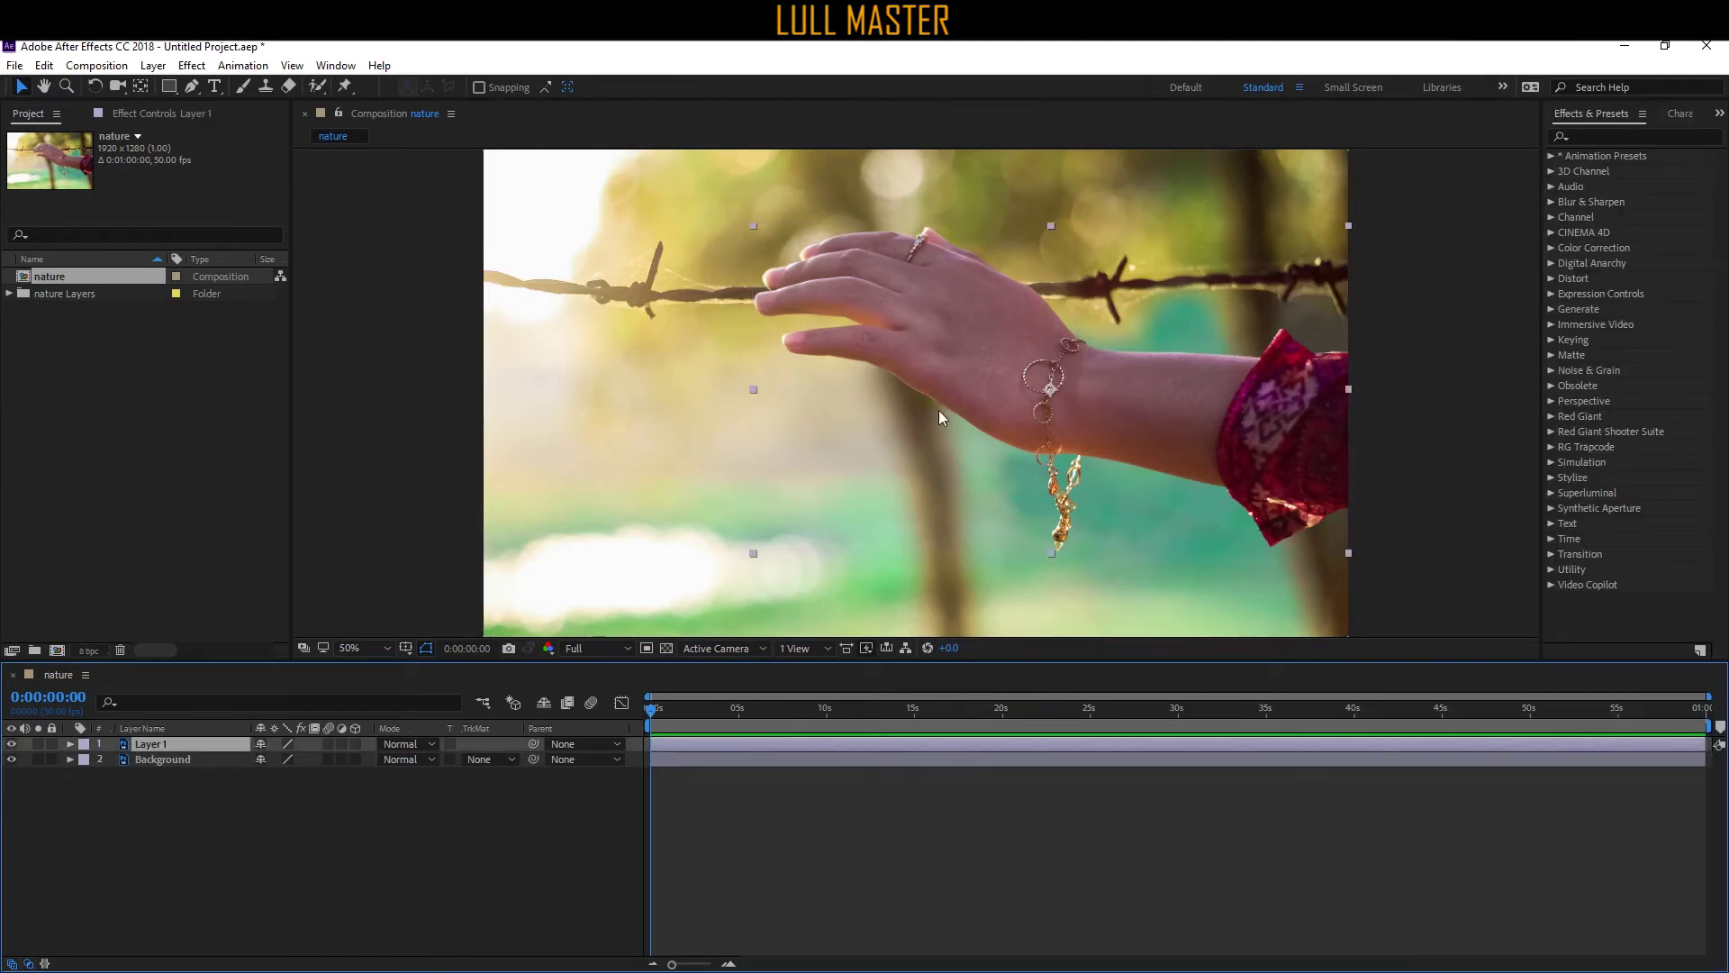
click(346, 86)
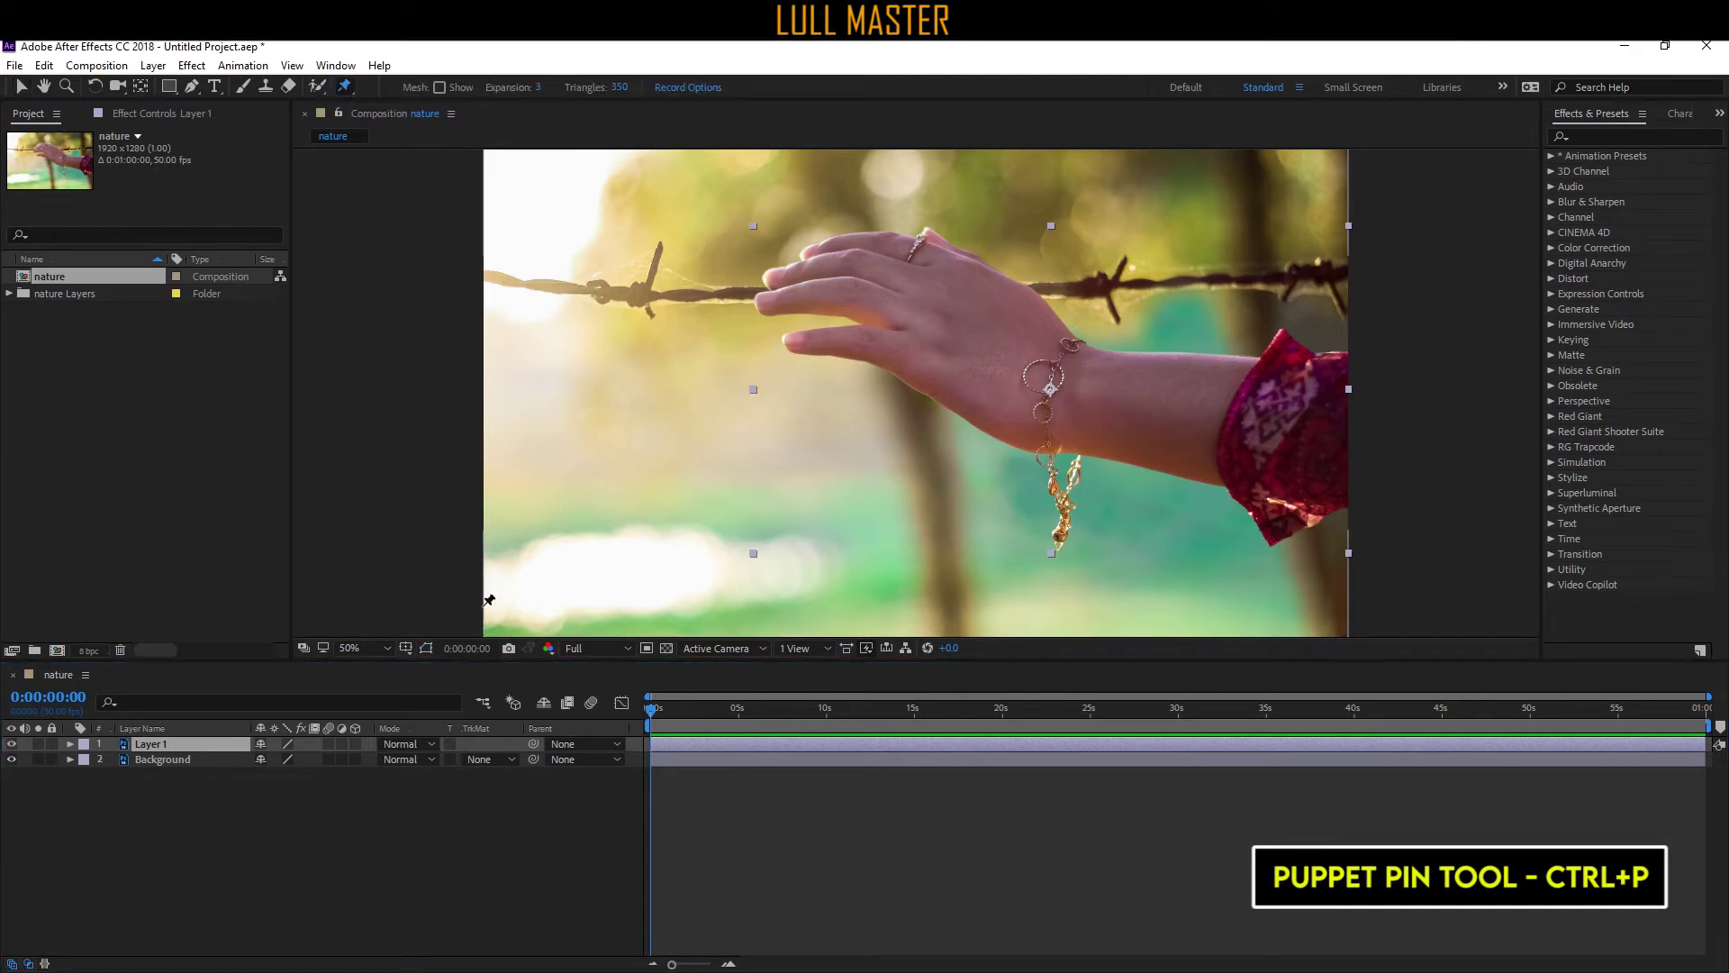
click(37, 744)
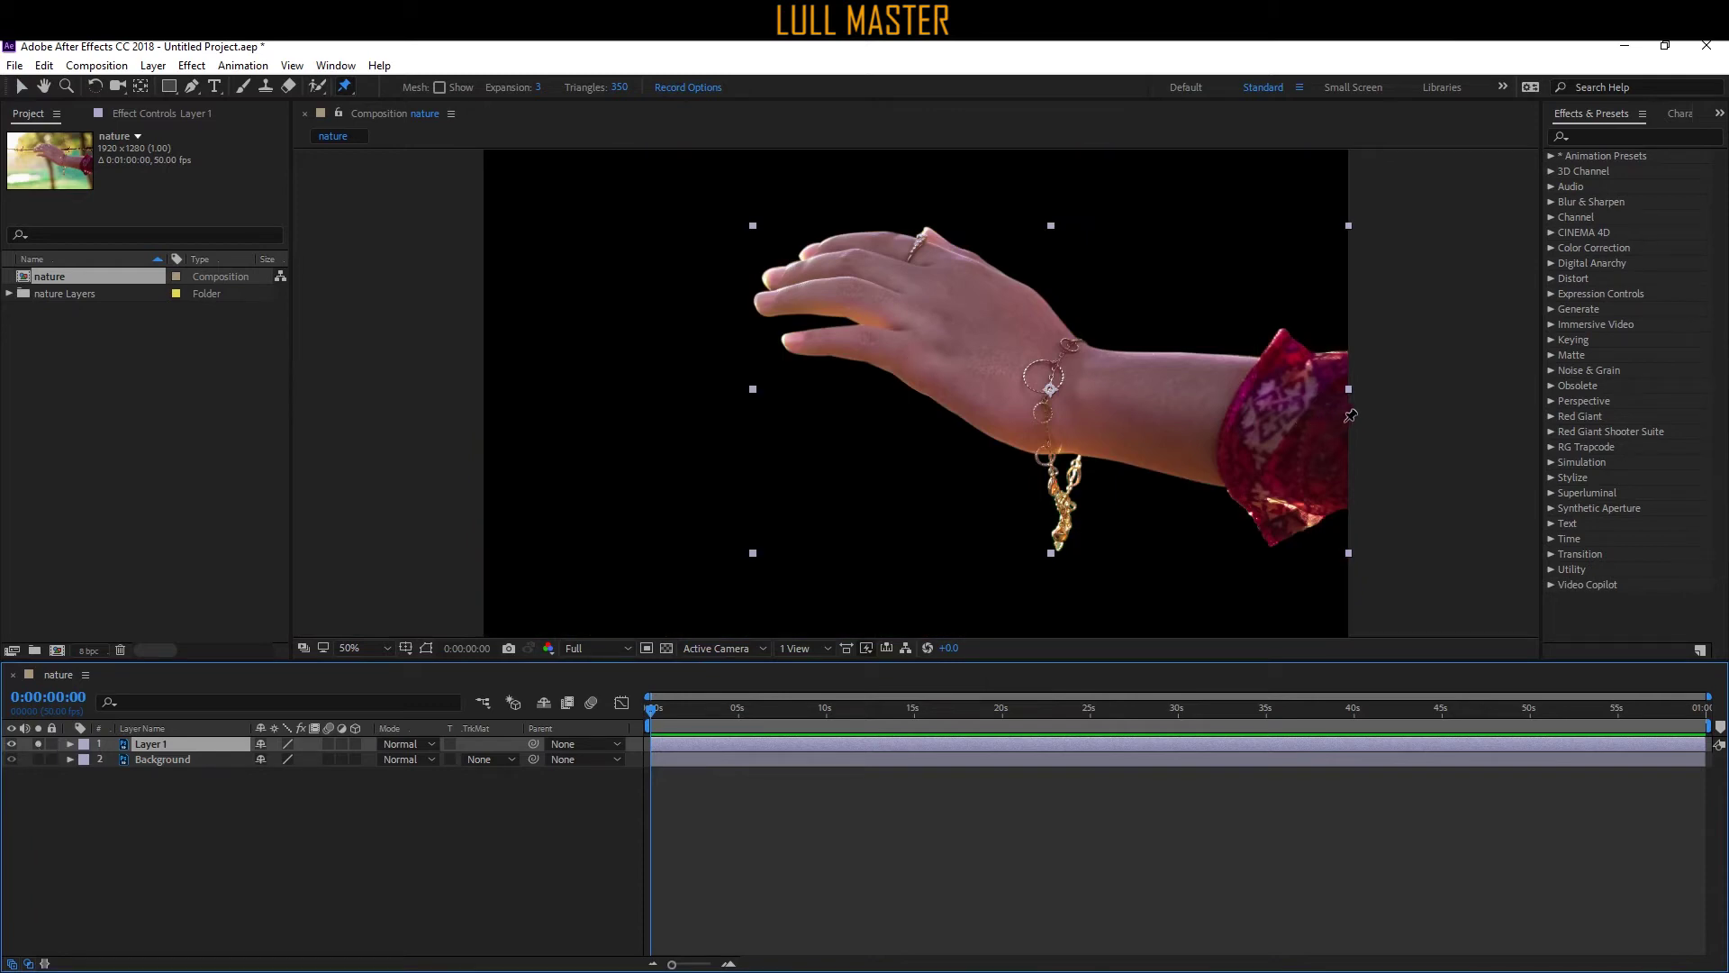
Anchor the arm with eight puppet pins distributed down the cut edge of the sleeve.
key(slash)
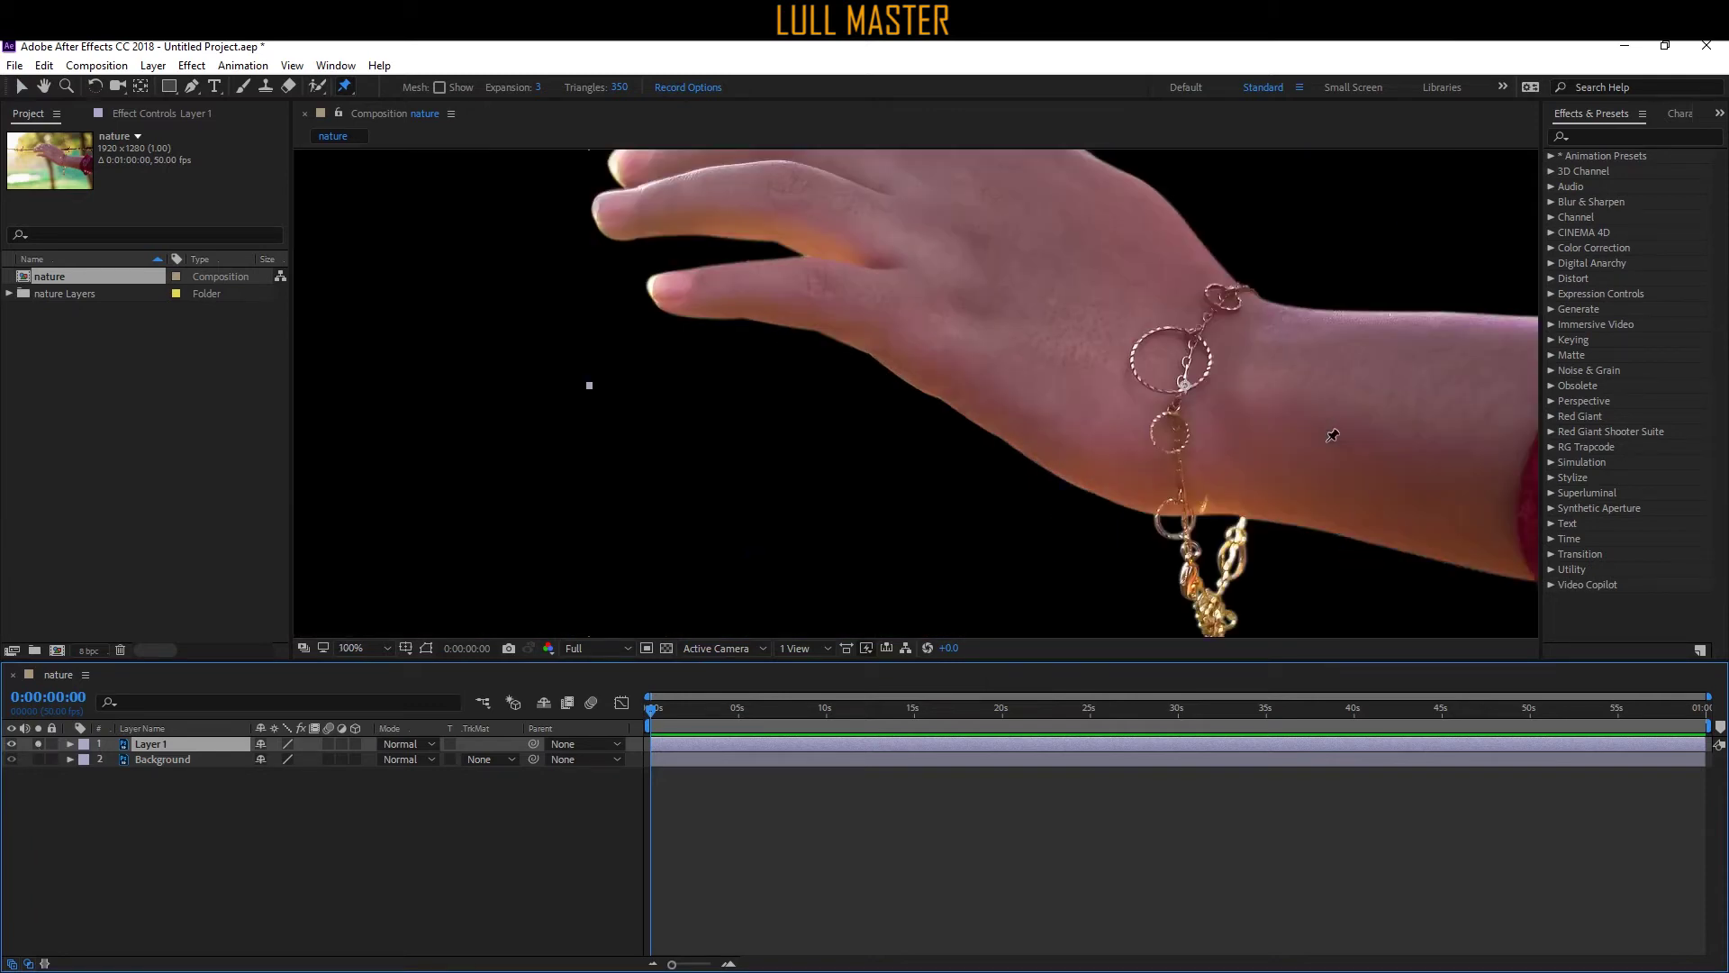
key(space)
drag(1356, 440, 915, 402)
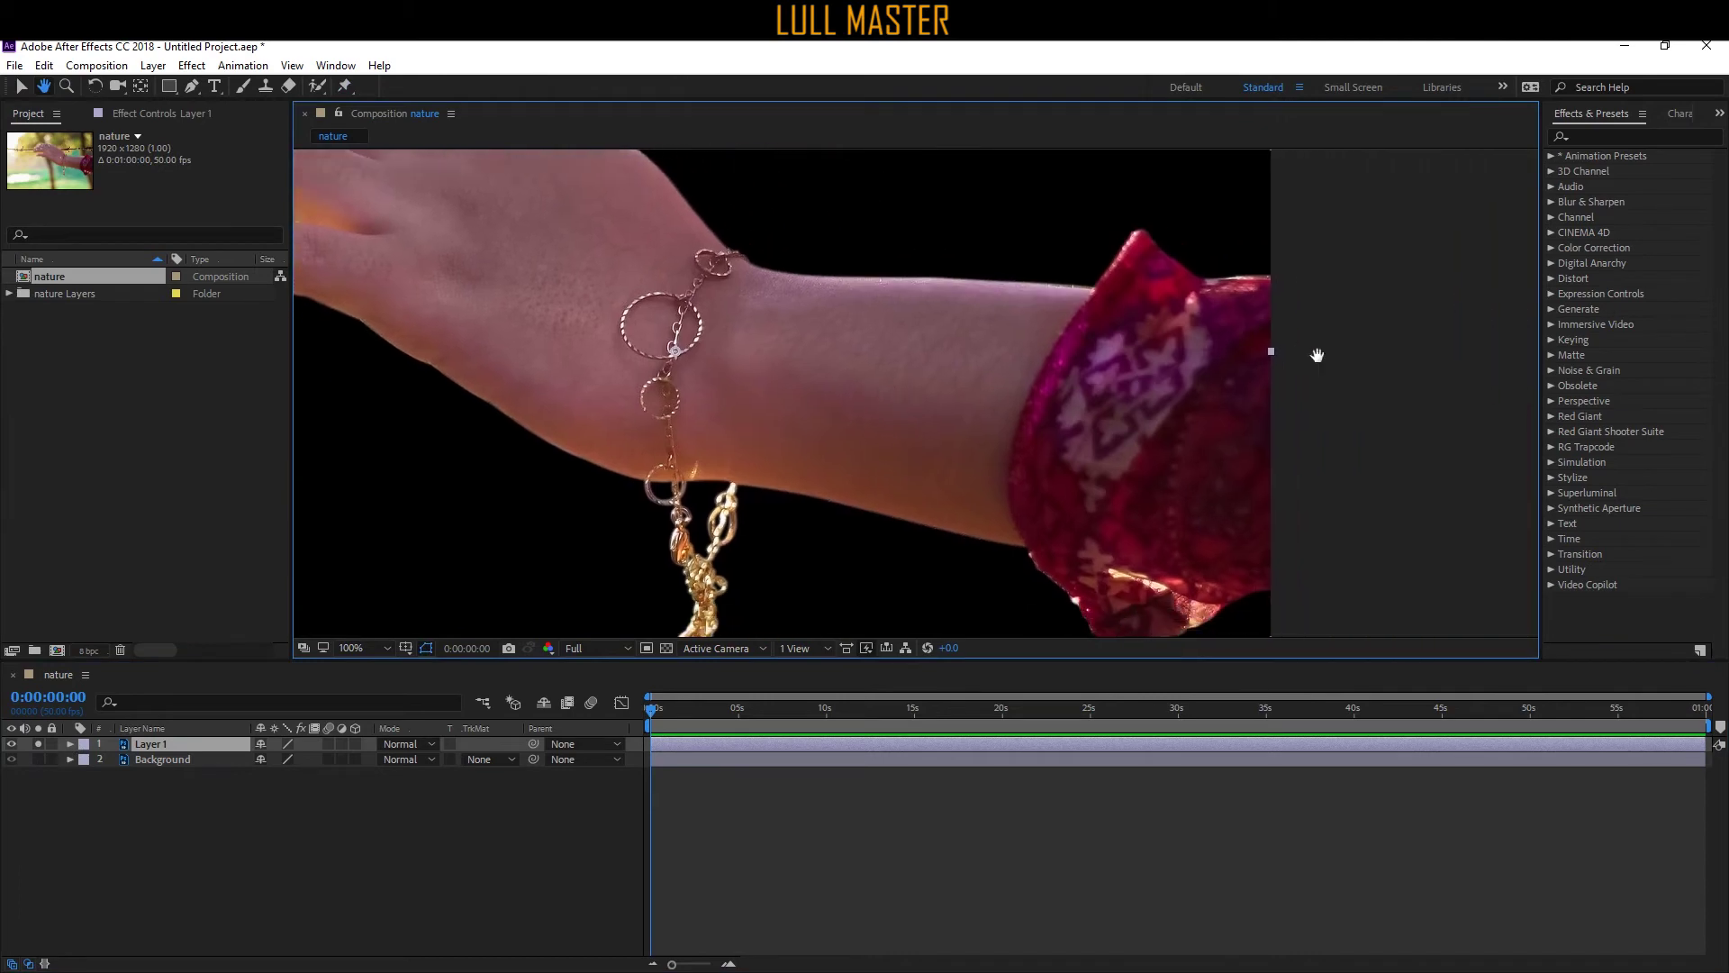
drag(1225, 375, 1164, 412)
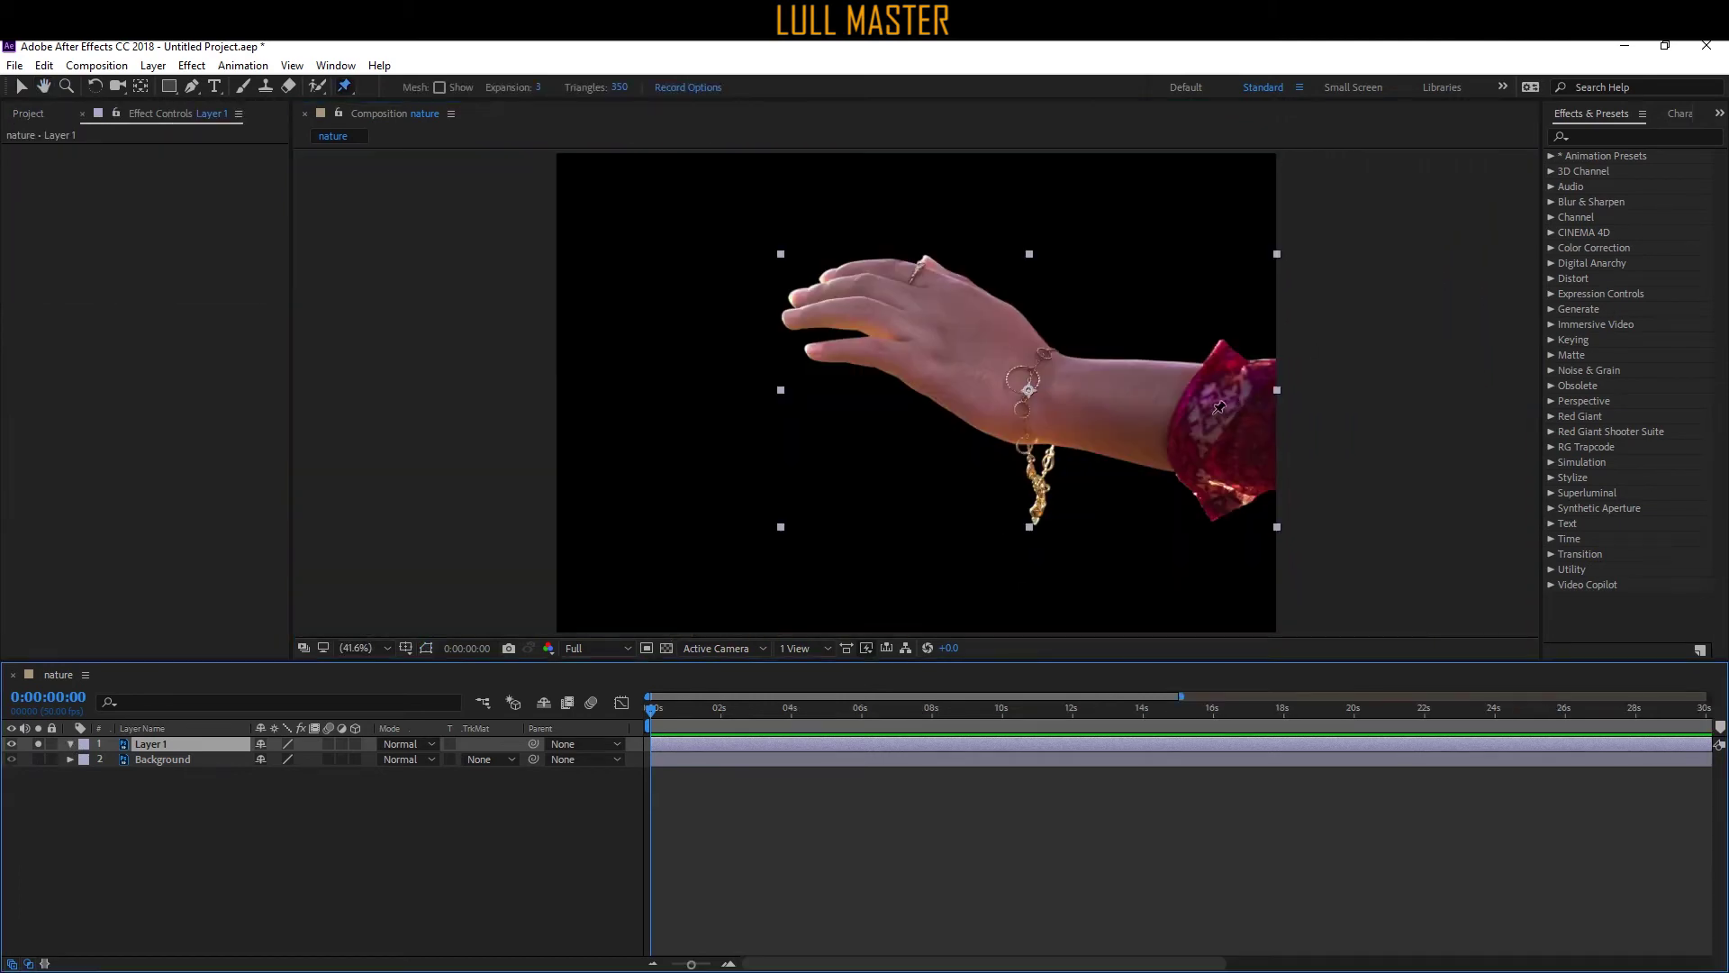
scroll(1281, 425, up, 1)
drag(1248, 434, 969, 414)
scroll(1062, 424, up, 1)
key(space)
drag(1151, 444, 999, 457)
click(1076, 283)
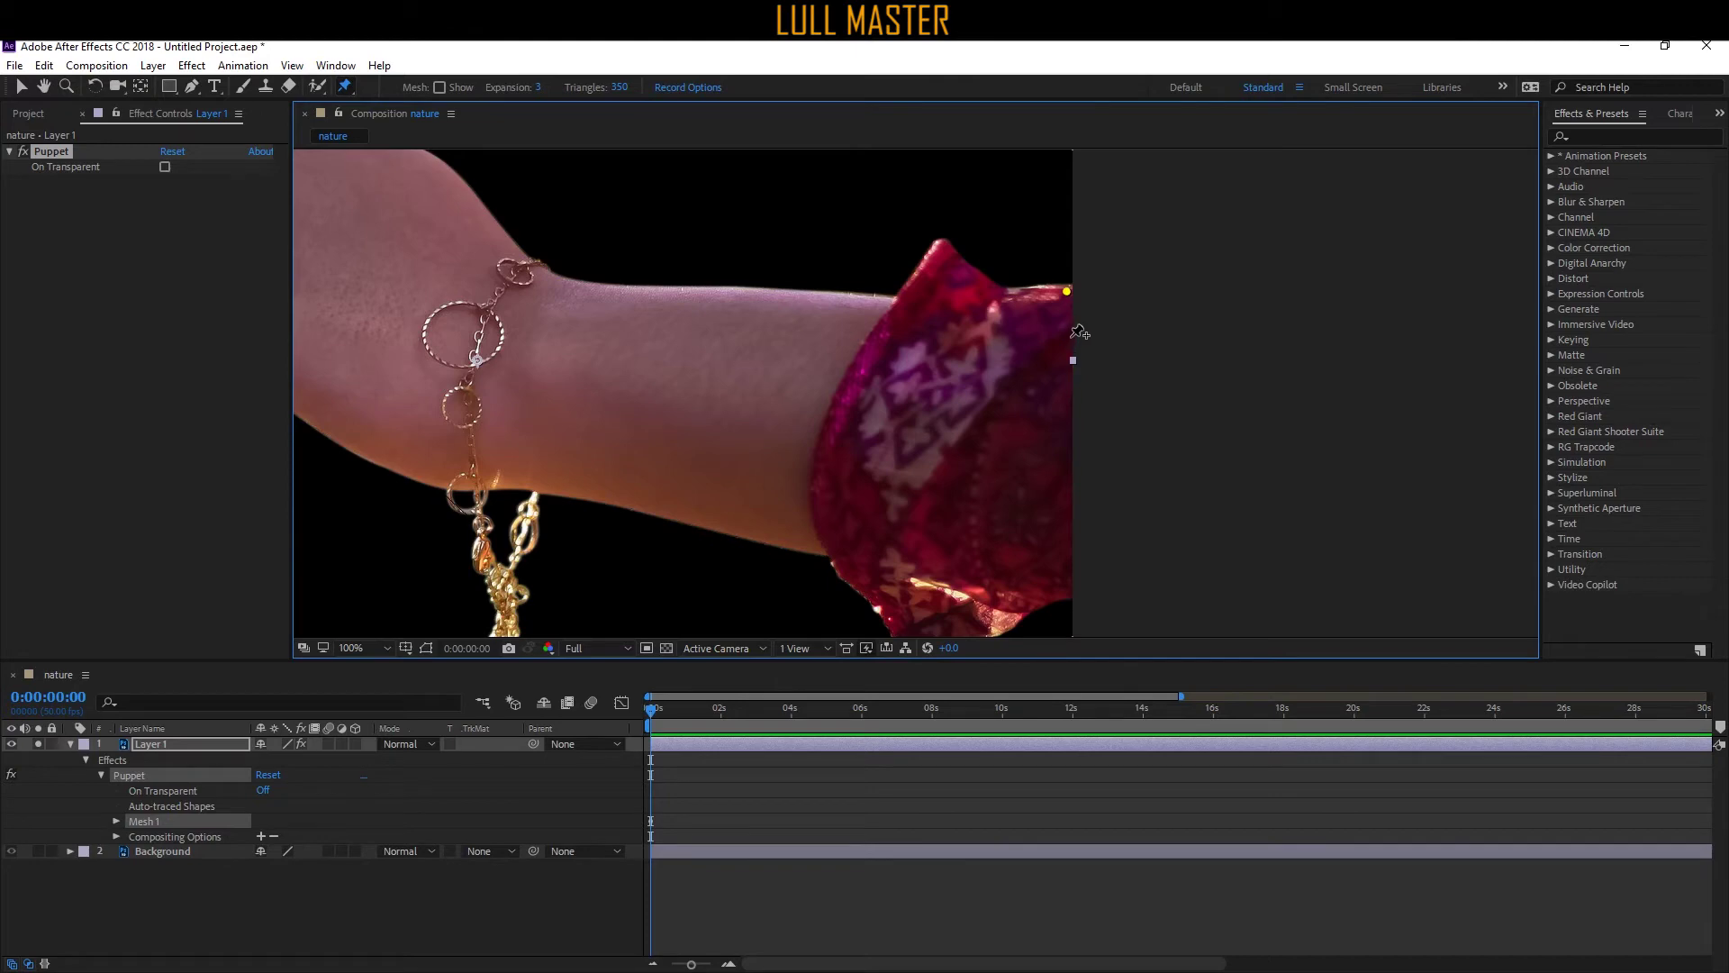
click(1068, 341)
click(1066, 394)
click(1068, 505)
click(1070, 556)
click(1069, 595)
click(1049, 579)
click(1052, 533)
click(1048, 451)
key(ctrl+z)
click(1067, 491)
click(1070, 441)
click(1043, 390)
Place one puppet pin on the forearm beside the bracelet and another on the middle of the fingers.
key(space)
drag(997, 444, 1293, 470)
click(835, 391)
key(space)
drag(844, 397, 1250, 572)
click(773, 330)
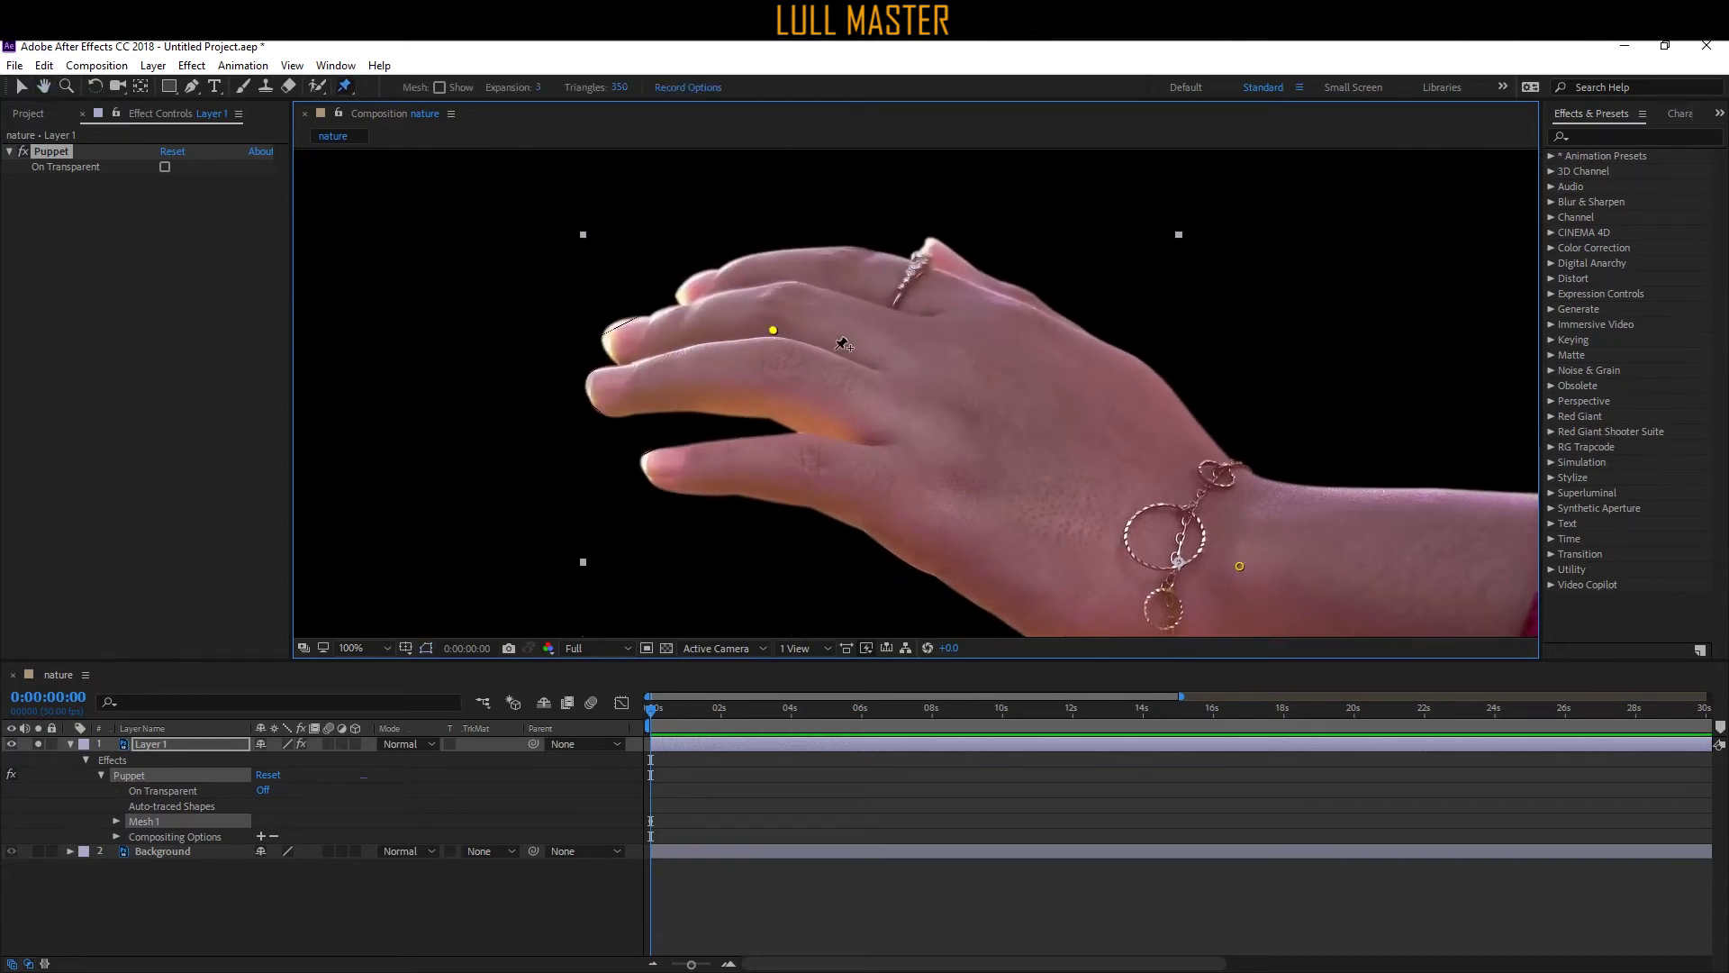
Try bending the hand upward at the wrist with the finger pin, and undo the move.
scroll(848, 344, down, 1)
key(space)
drag(1018, 448, 795, 394)
drag(619, 308, 765, 265)
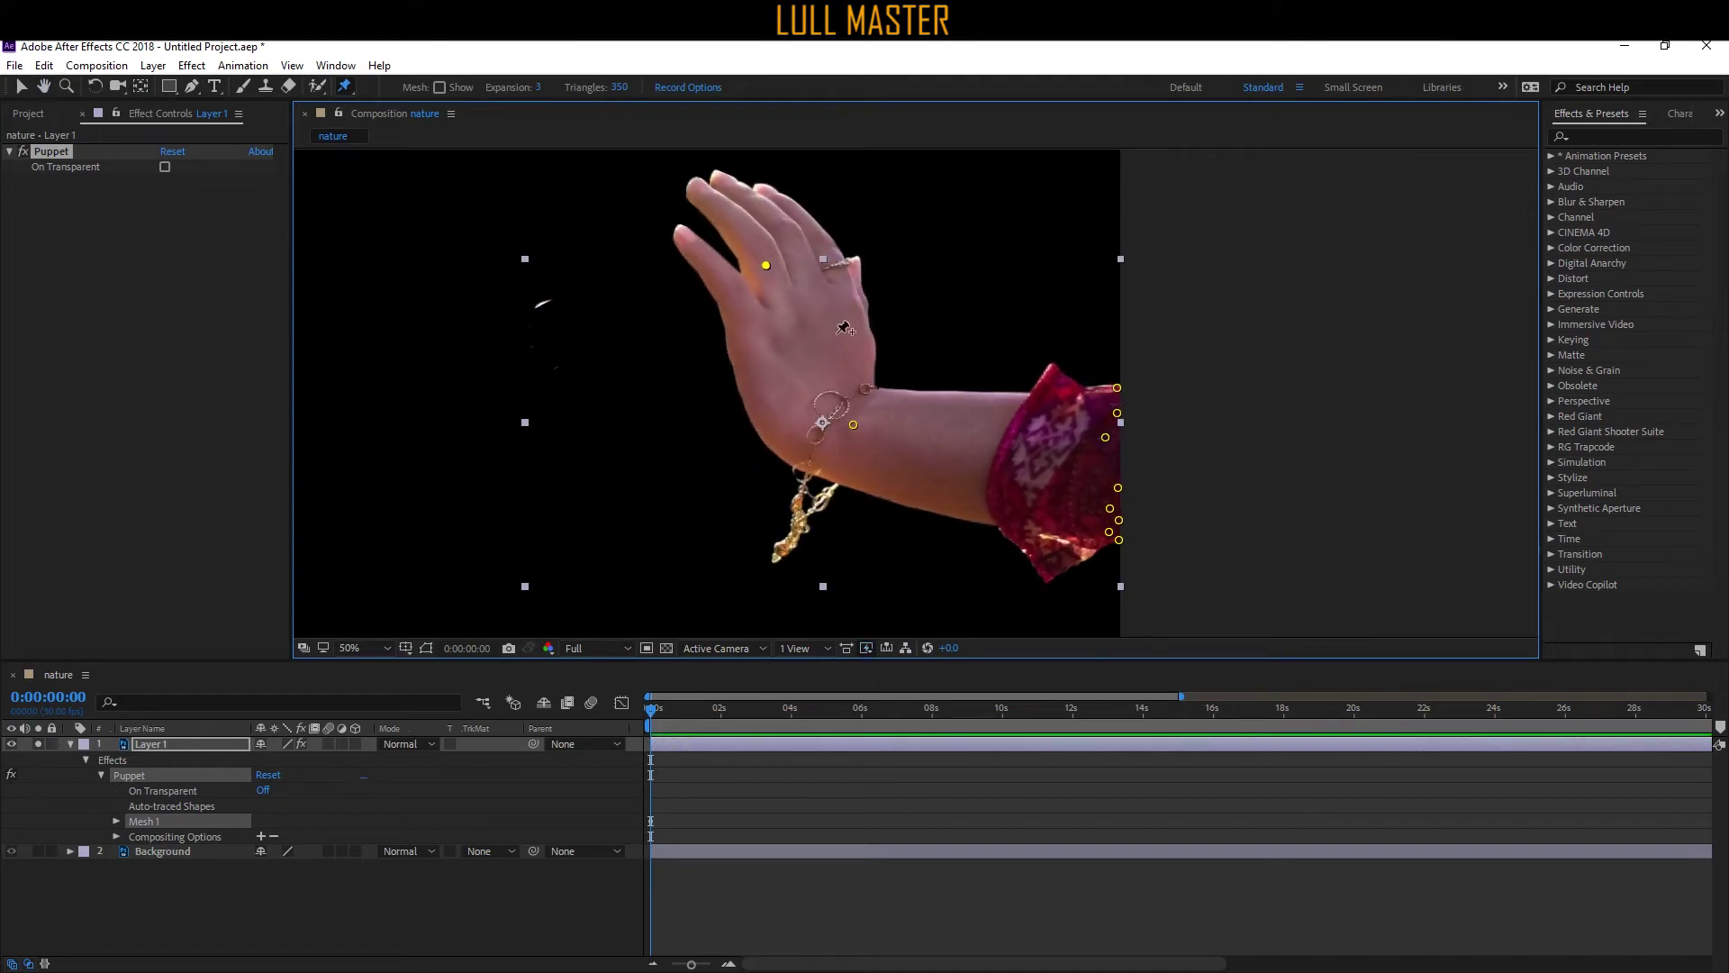
key(ctrl+z)
Reveal the keyframed puppet pin positions of Layer 1 in the timeline and look through them.
click(106, 753)
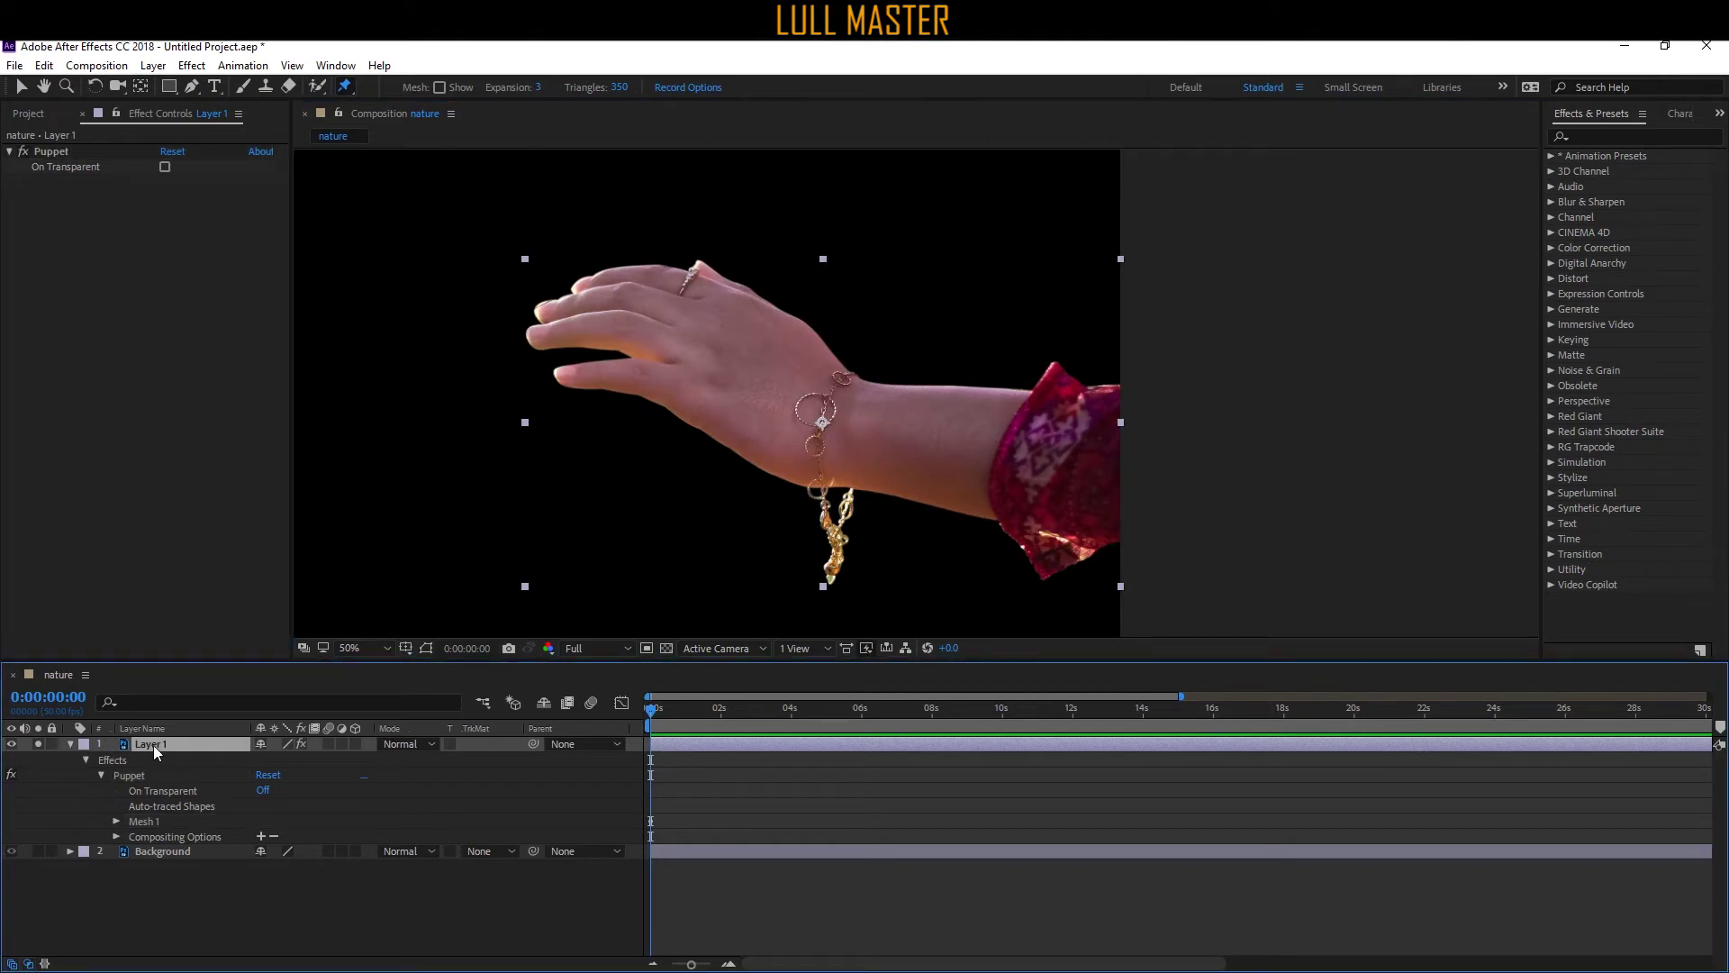
key(u)
scroll(732, 818, down, 2)
scroll(704, 798, up, 2)
Add a Position keyframe for Puppet Pin 10 at 0:00:02:00 with the hand in its original pose.
click(49, 697)
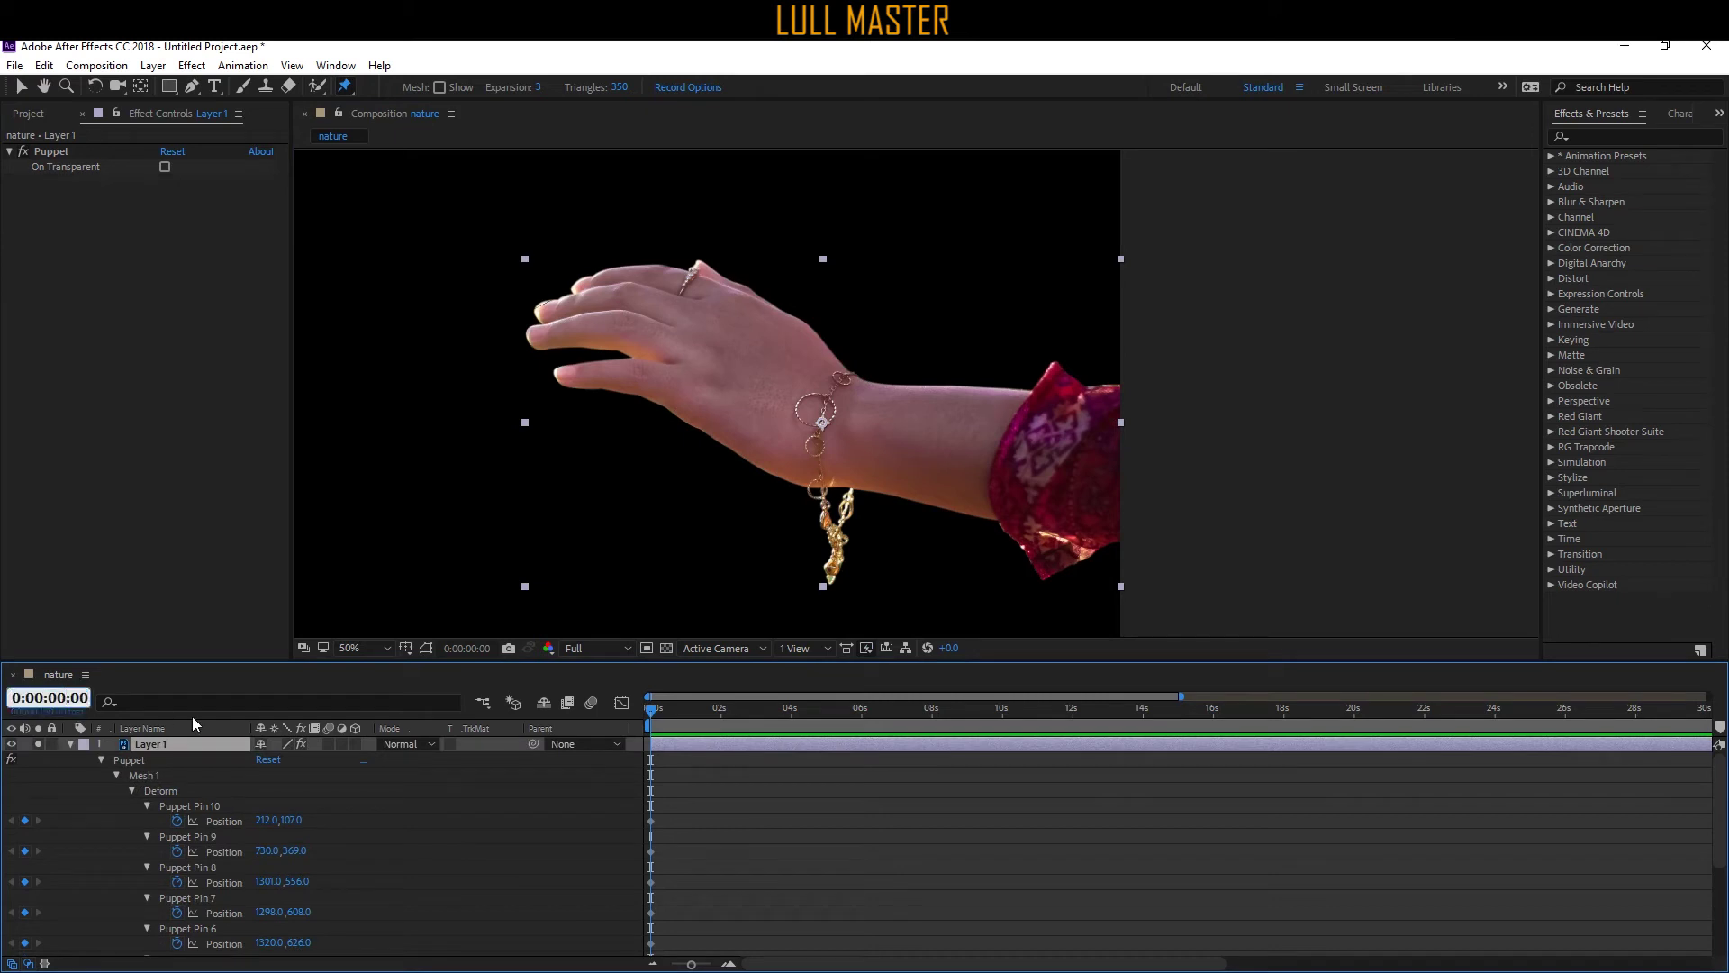
text(200)
key(Return)
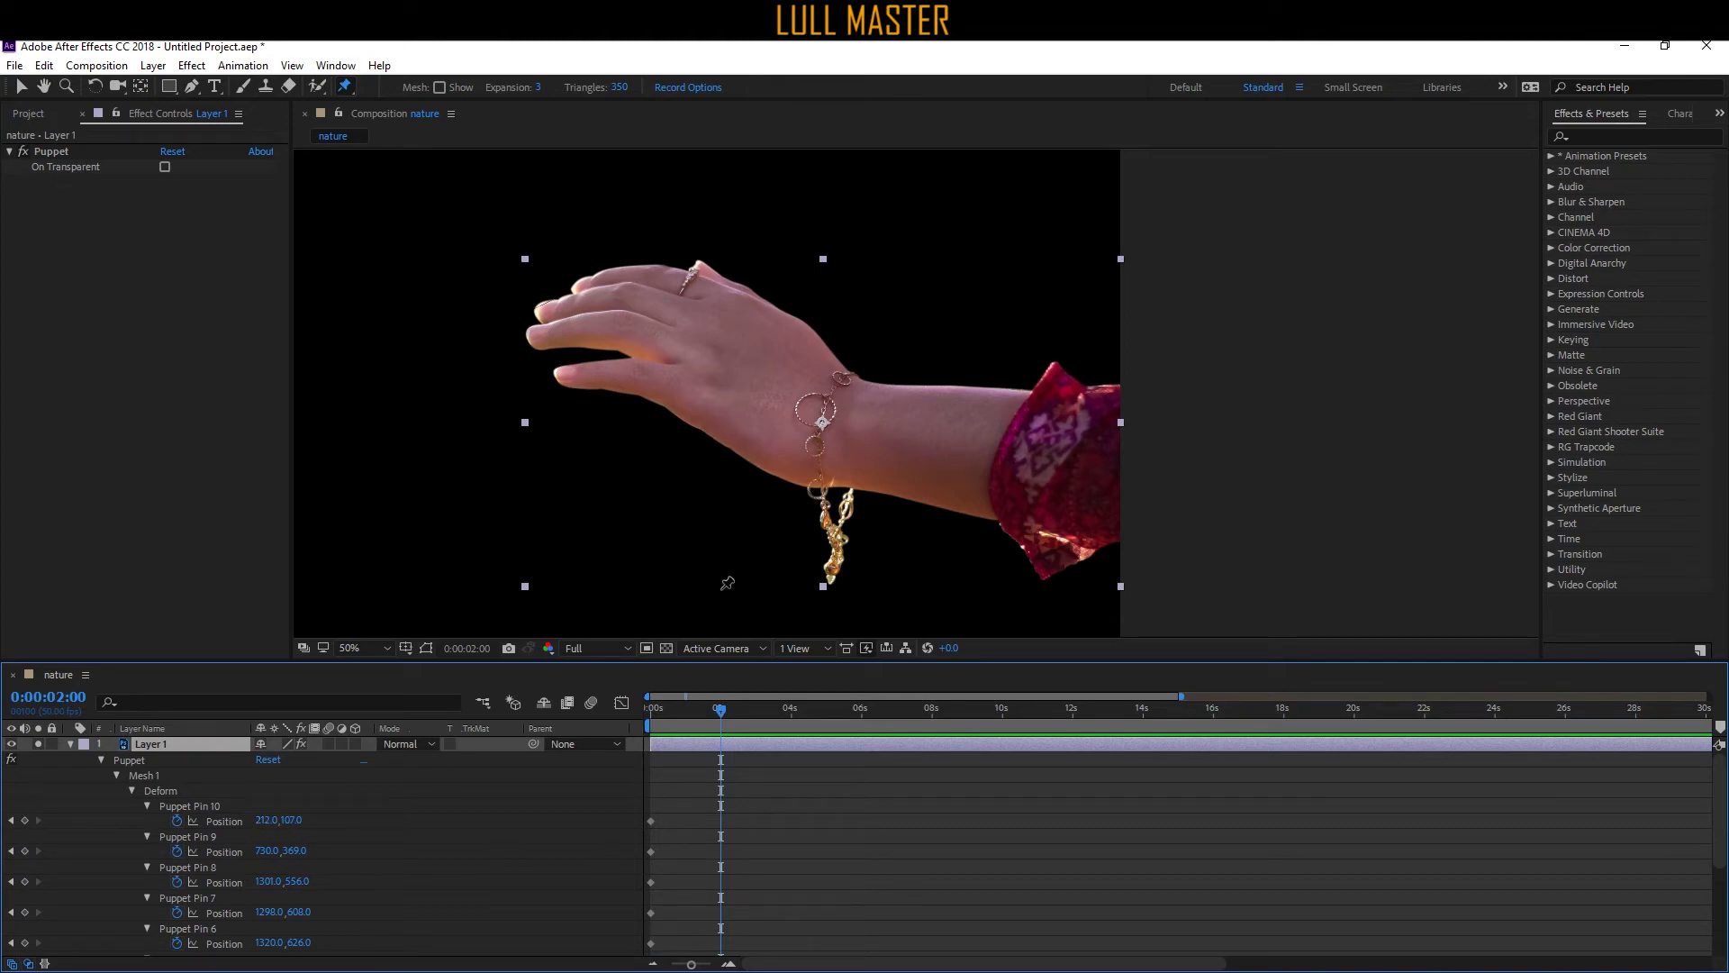
click(651, 821)
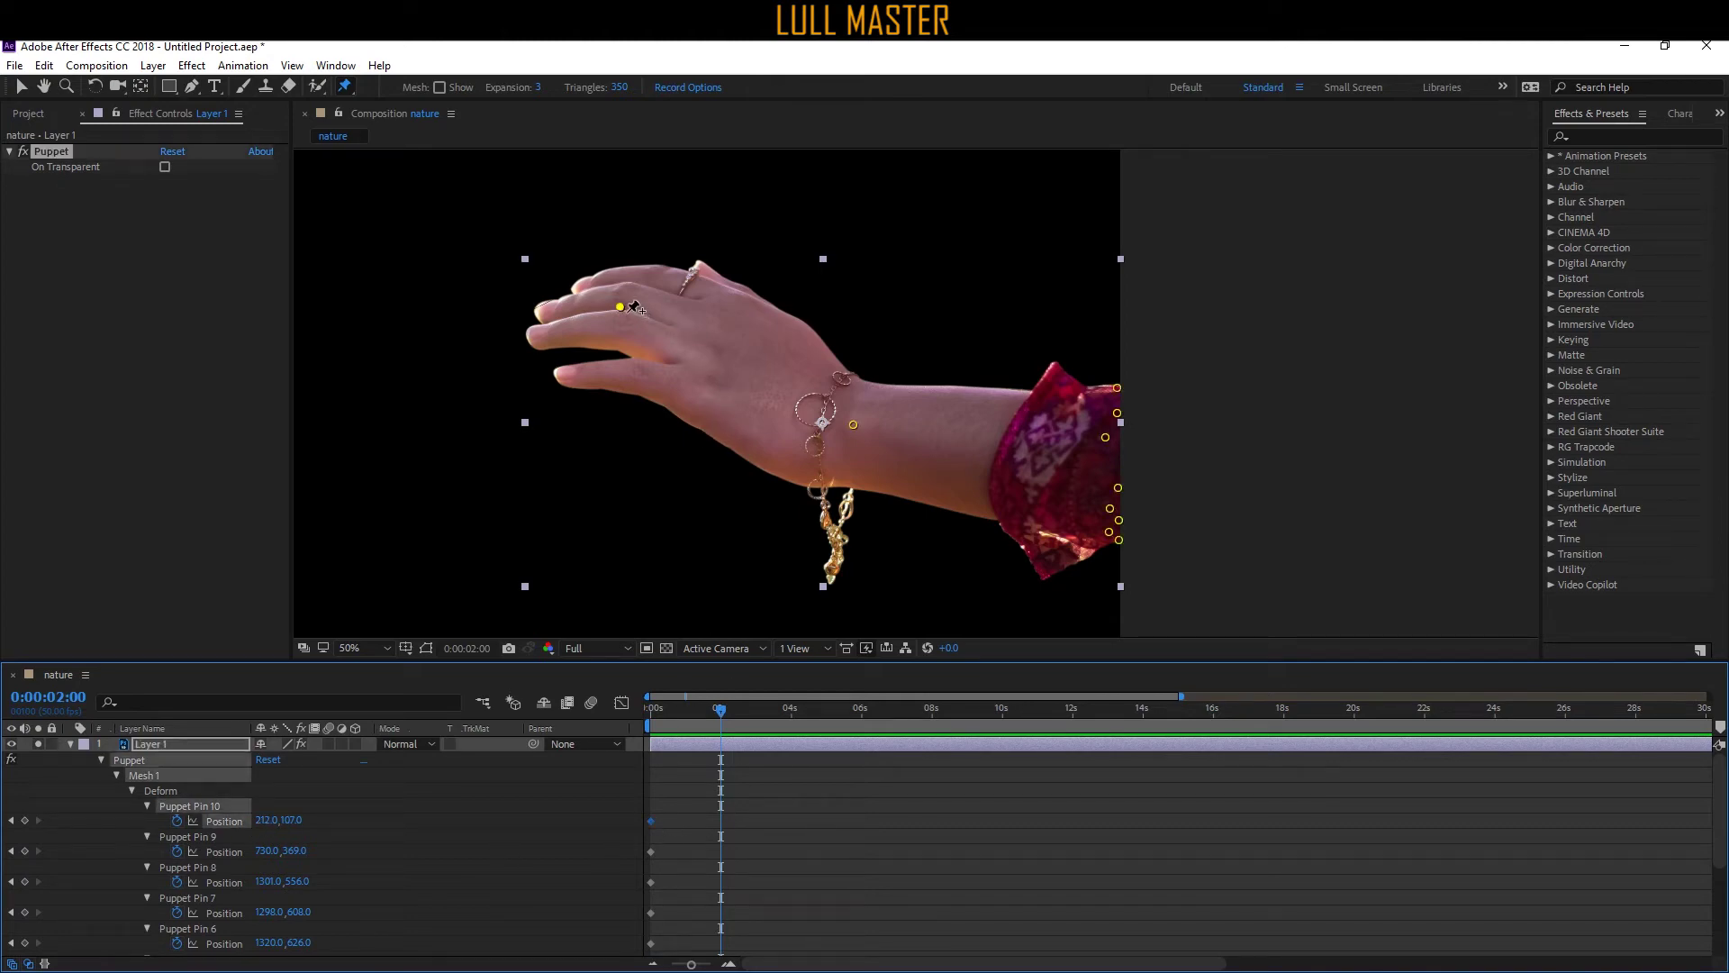
drag(621, 306, 639, 285)
key(ctrl+z)
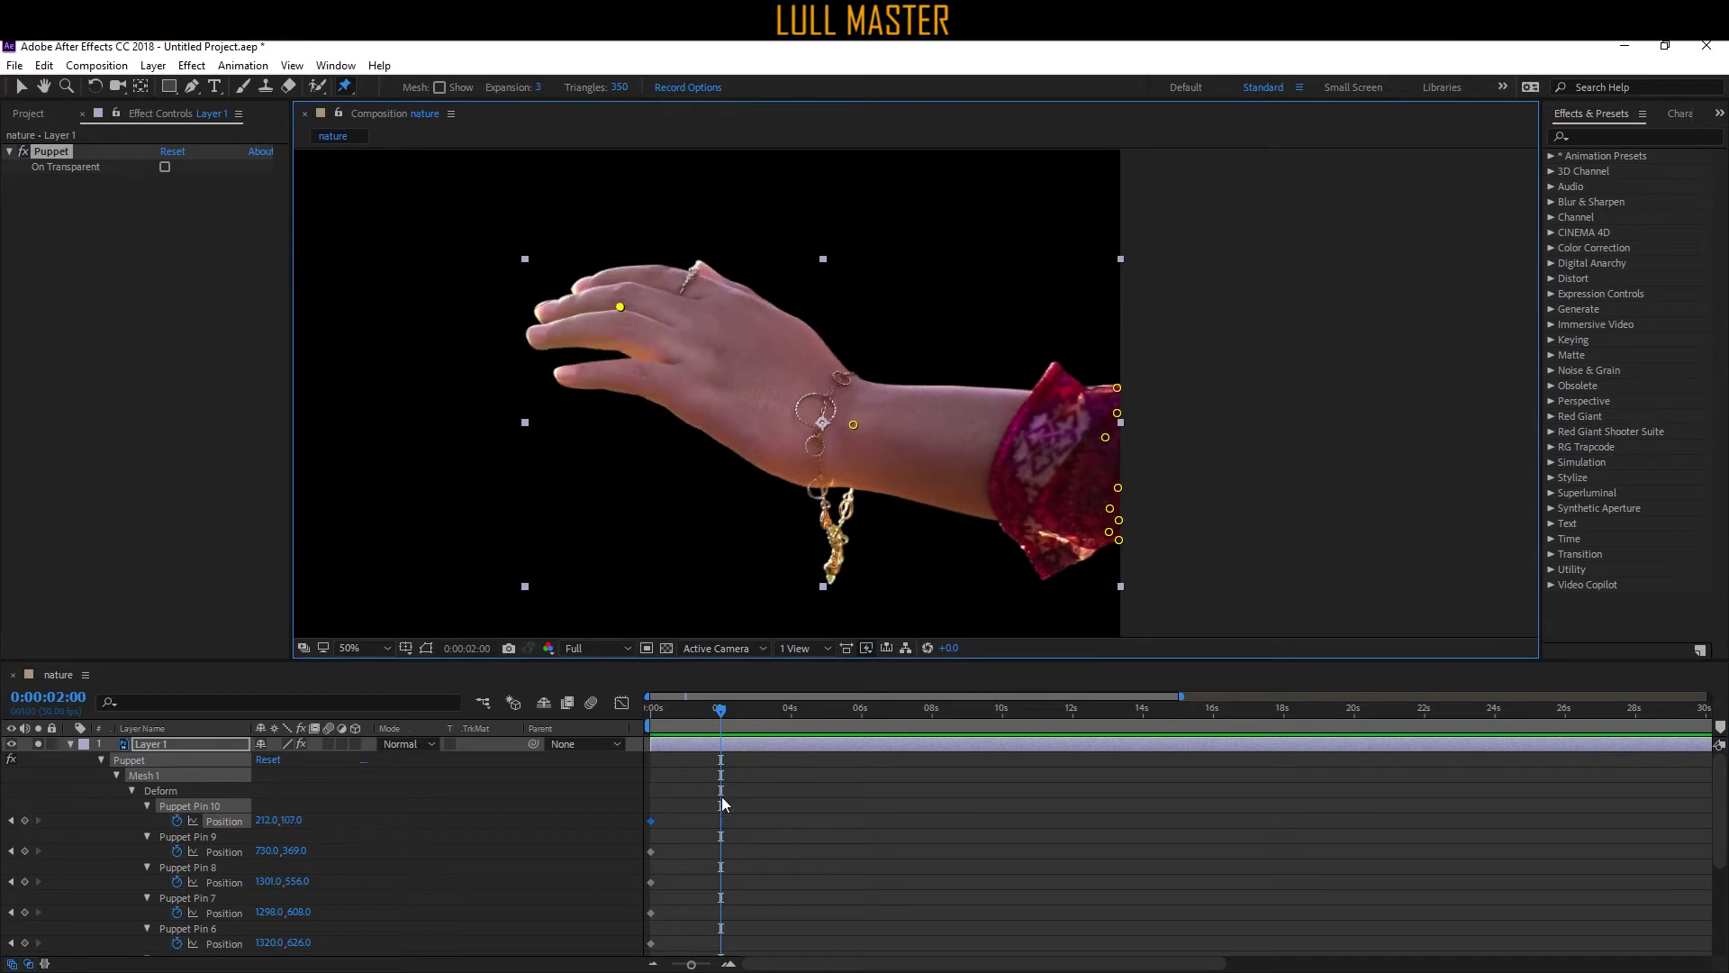
click(25, 820)
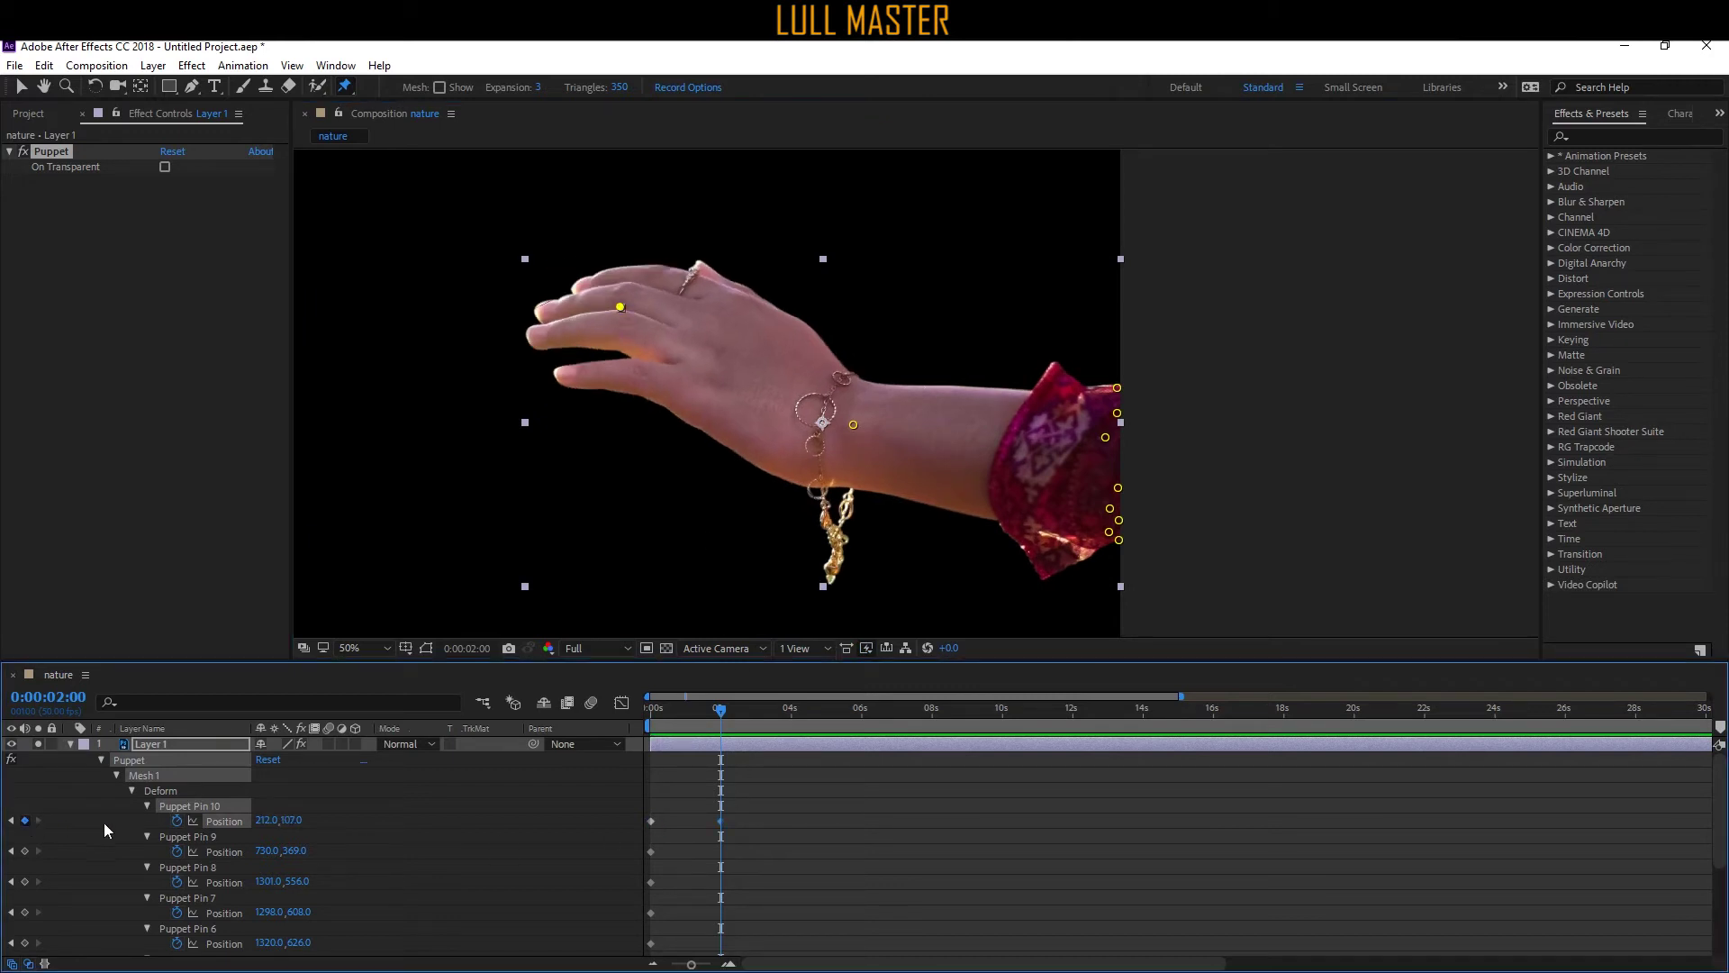
At 0:00:00:00, raise the hand by moving the finger pin up to about 356, -35.
drag(684, 697, 621, 731)
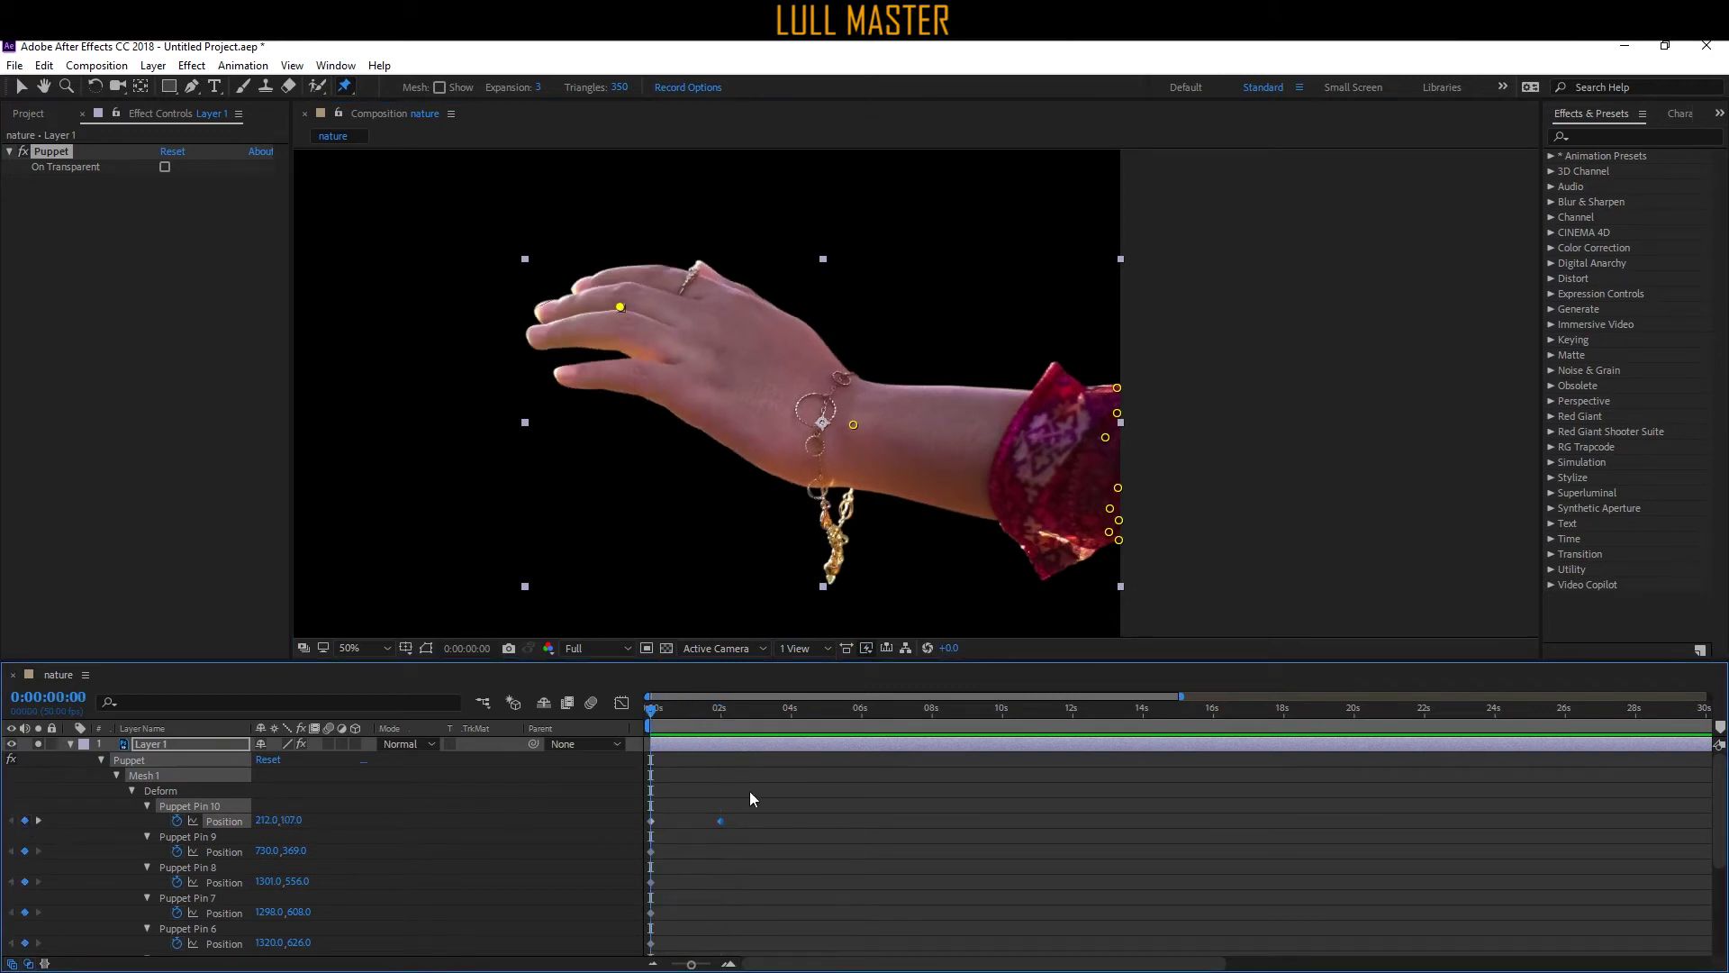
click(622, 309)
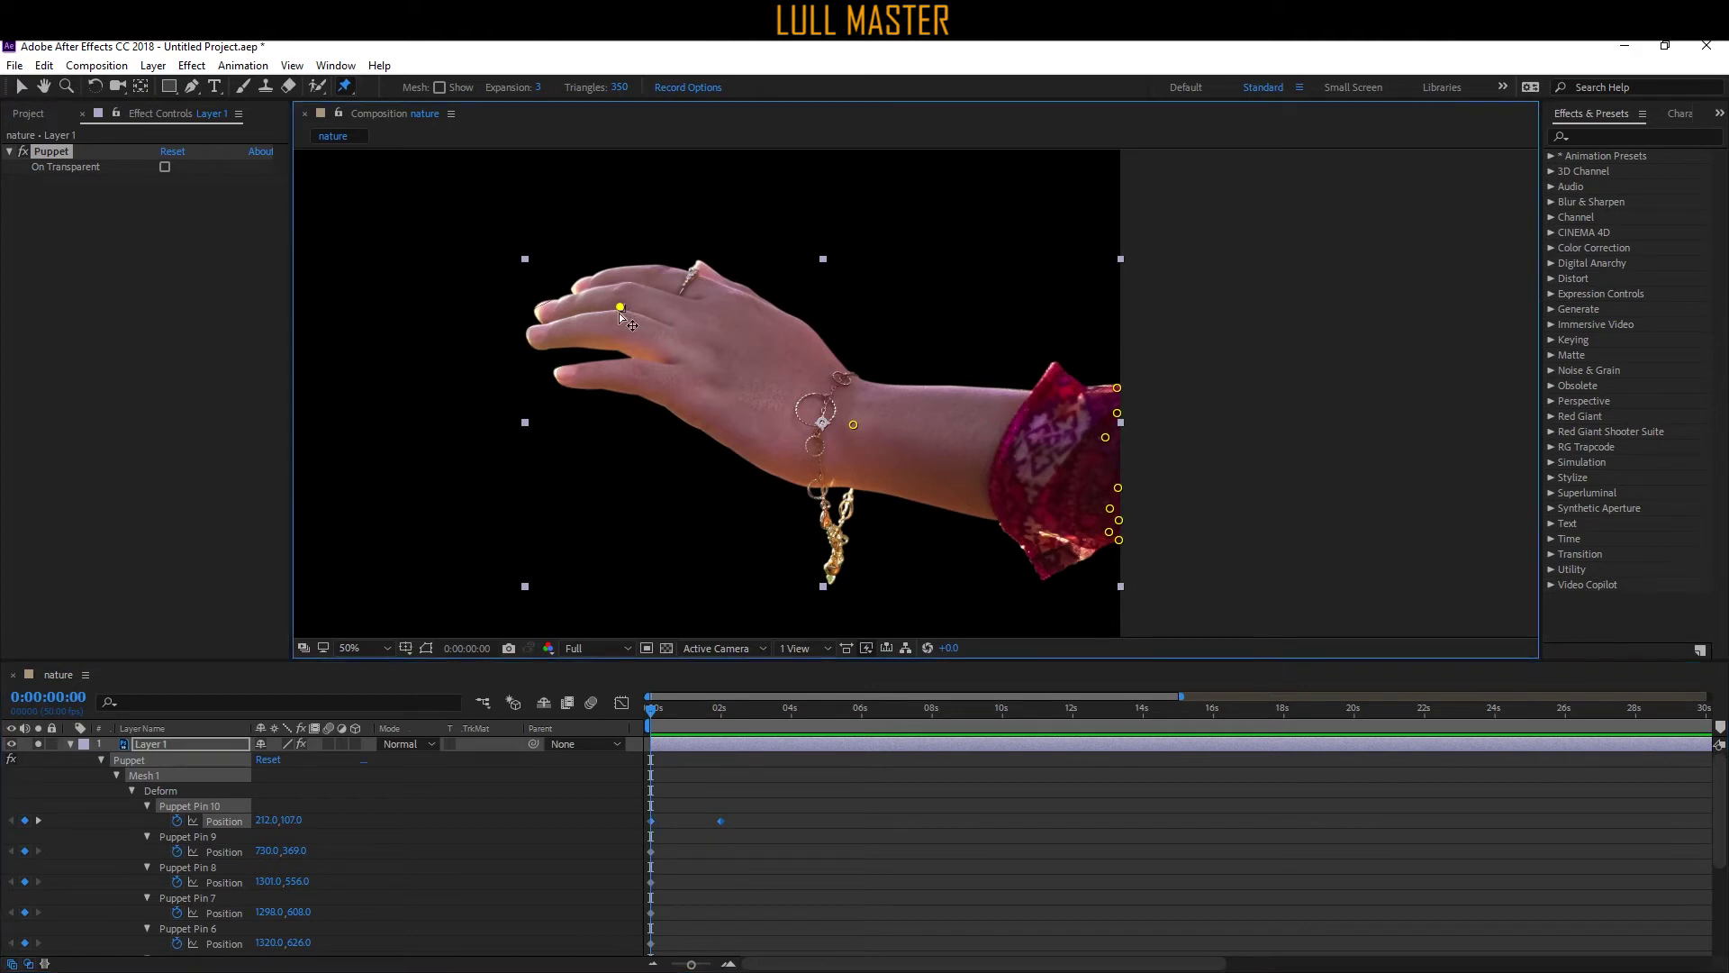
click(689, 847)
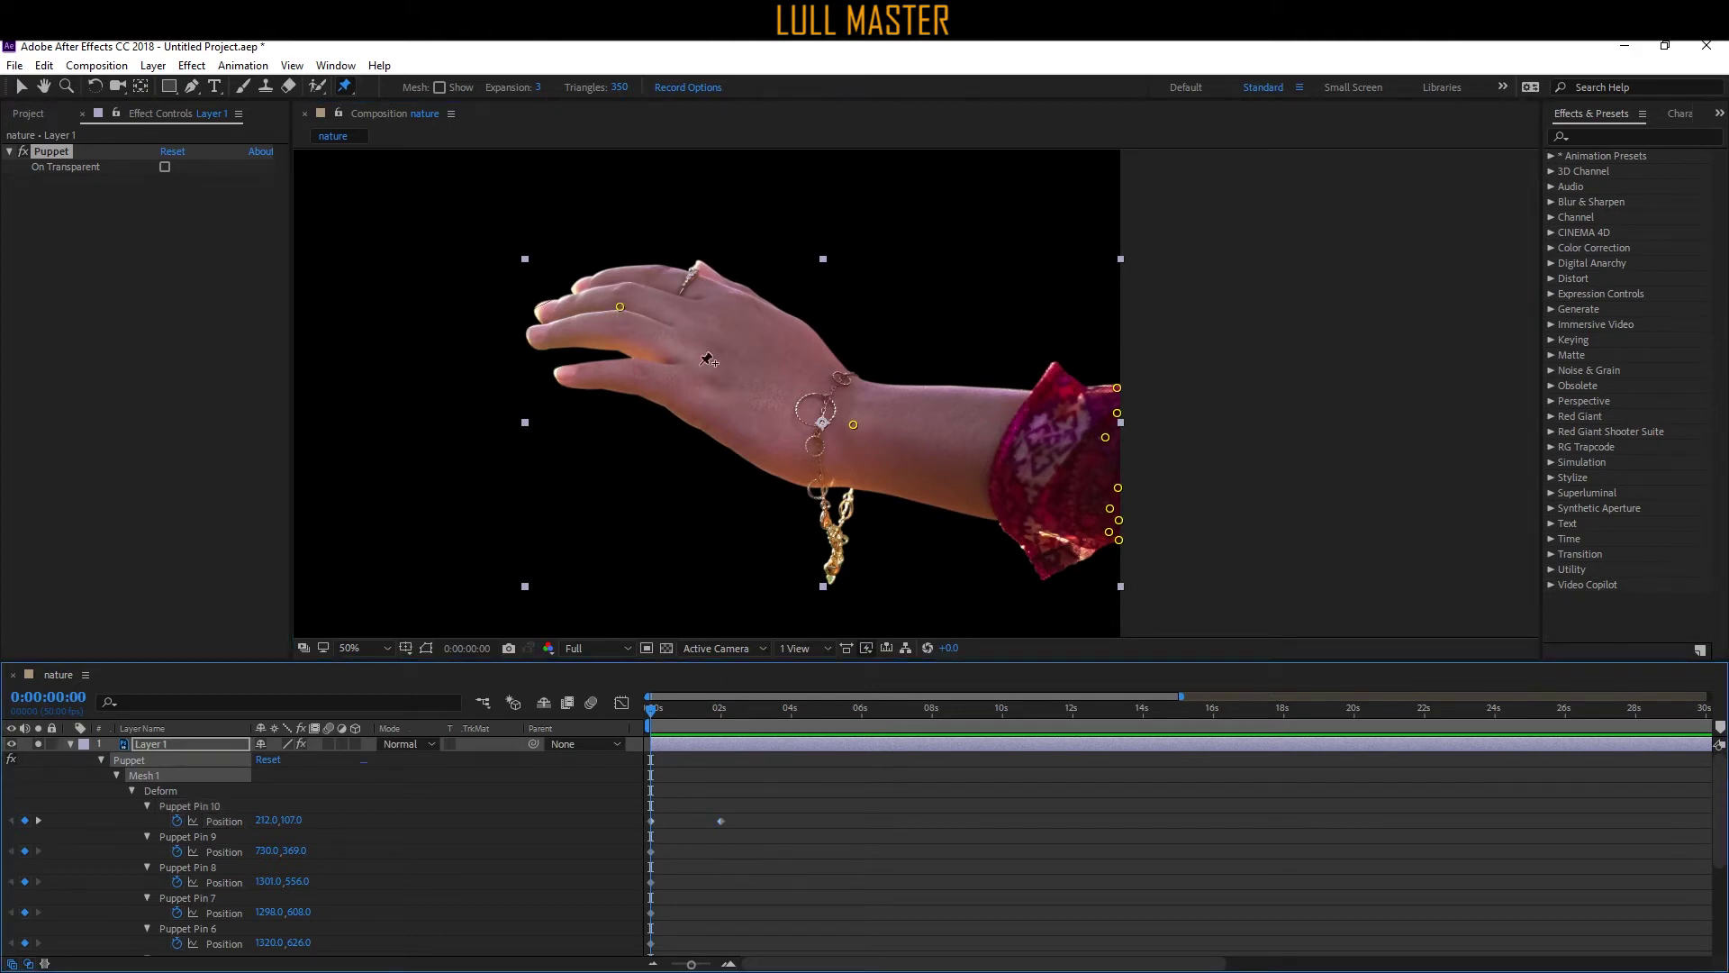
drag(620, 306, 685, 243)
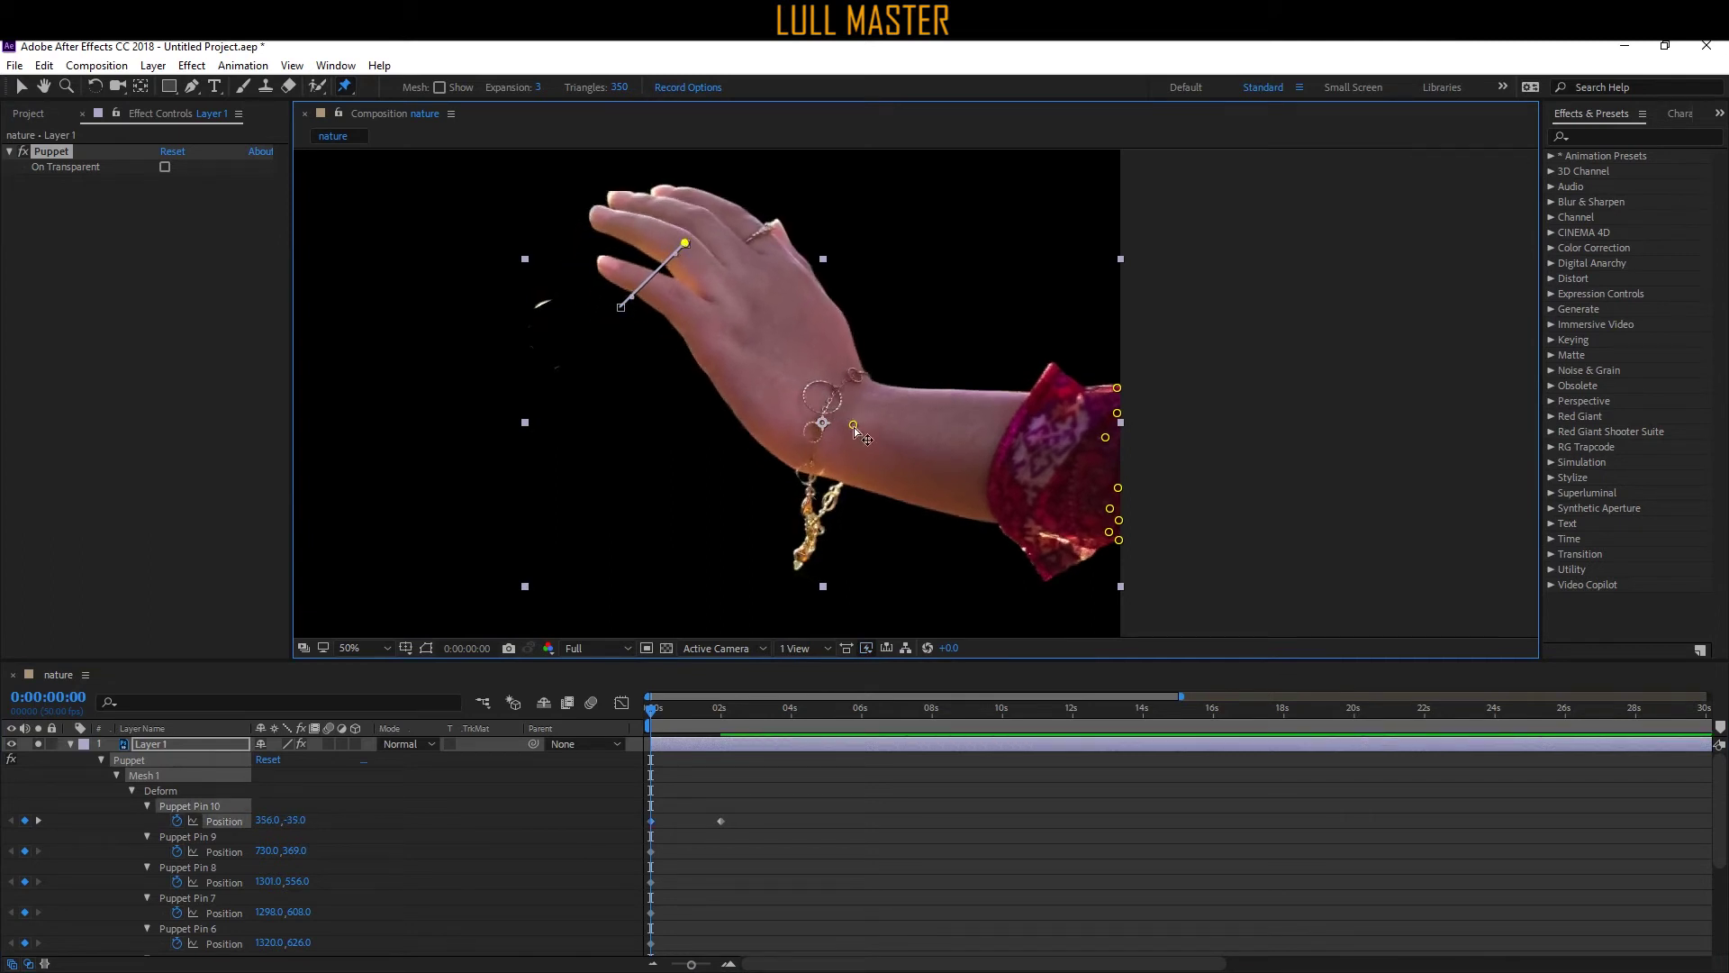
Try shifting the wrist pin to about 696, 383, and undo the move.
drag(854, 427, 838, 433)
scroll(861, 845, down, 5)
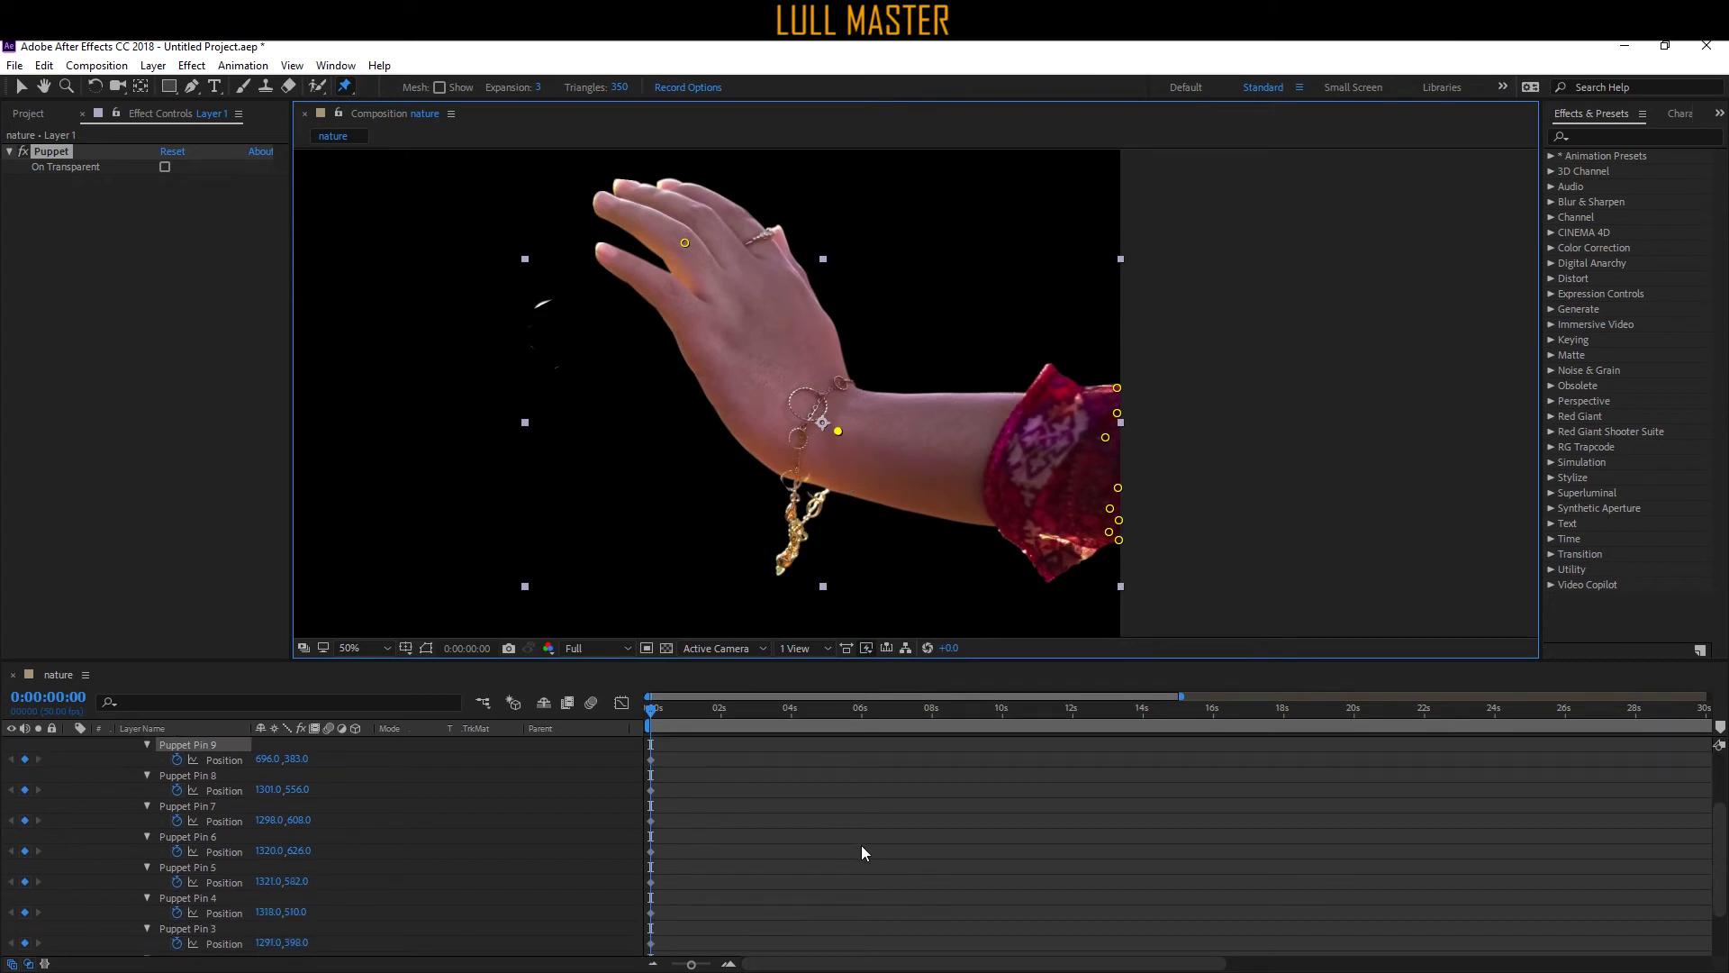
key(ctrl+z)
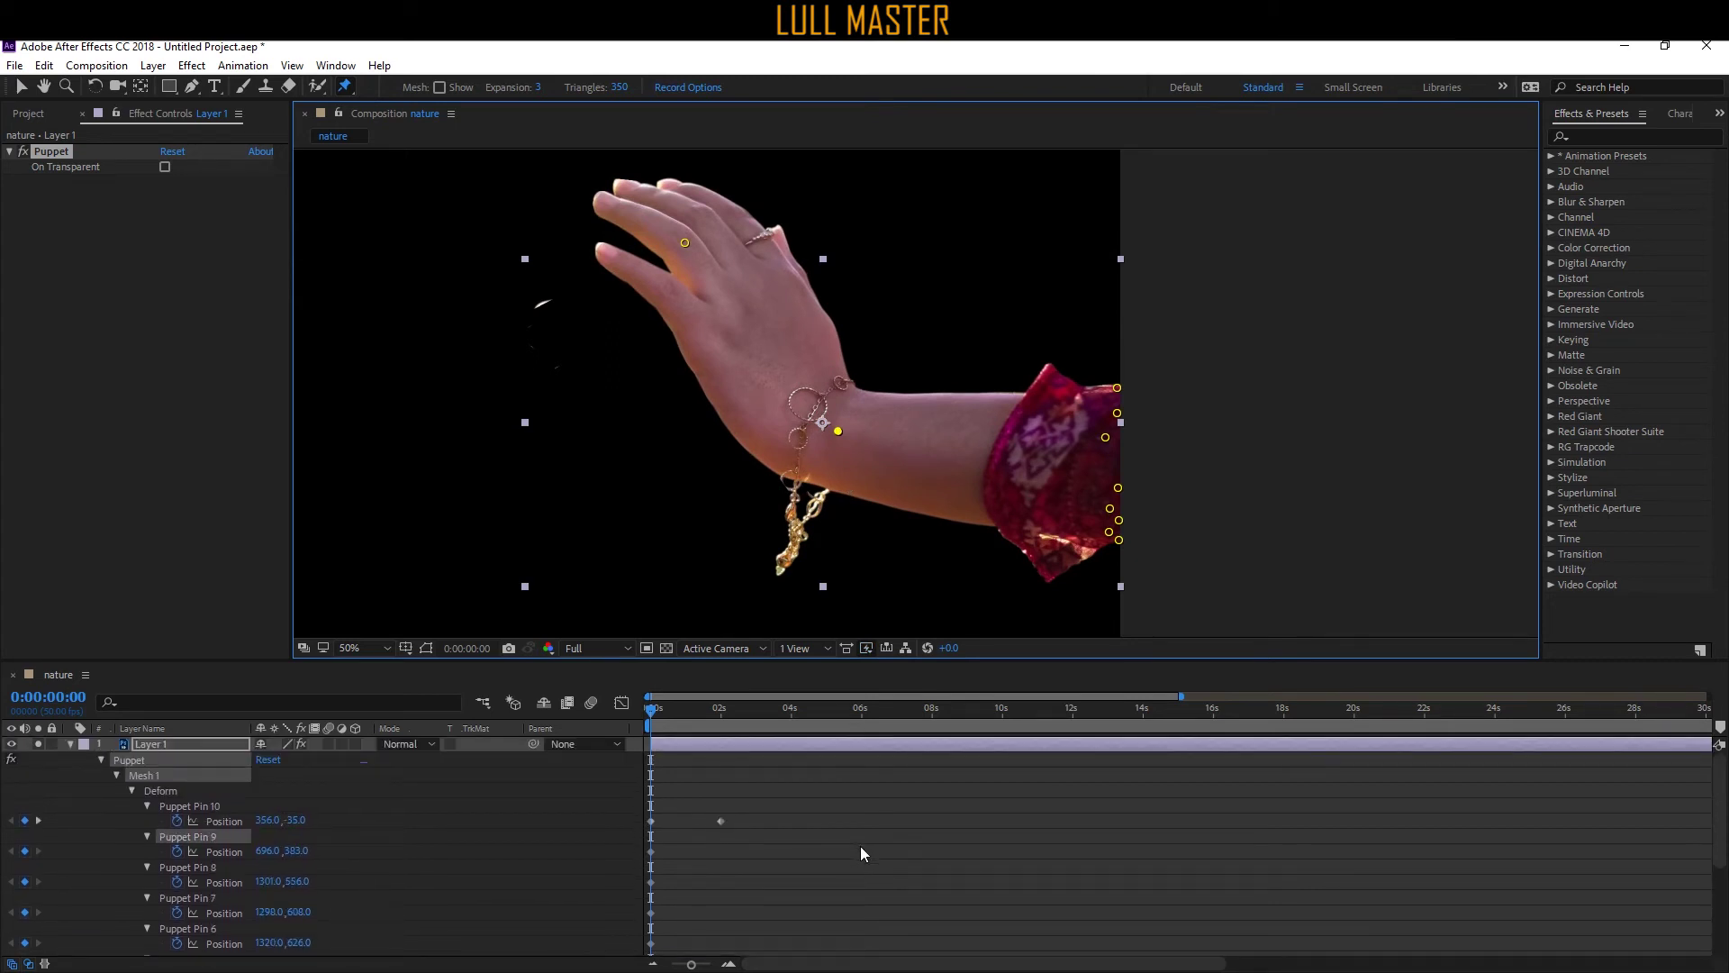
Add a Position keyframe for Puppet Pin 9 at 0:00:02:00 with the wrist in its original place.
click(718, 714)
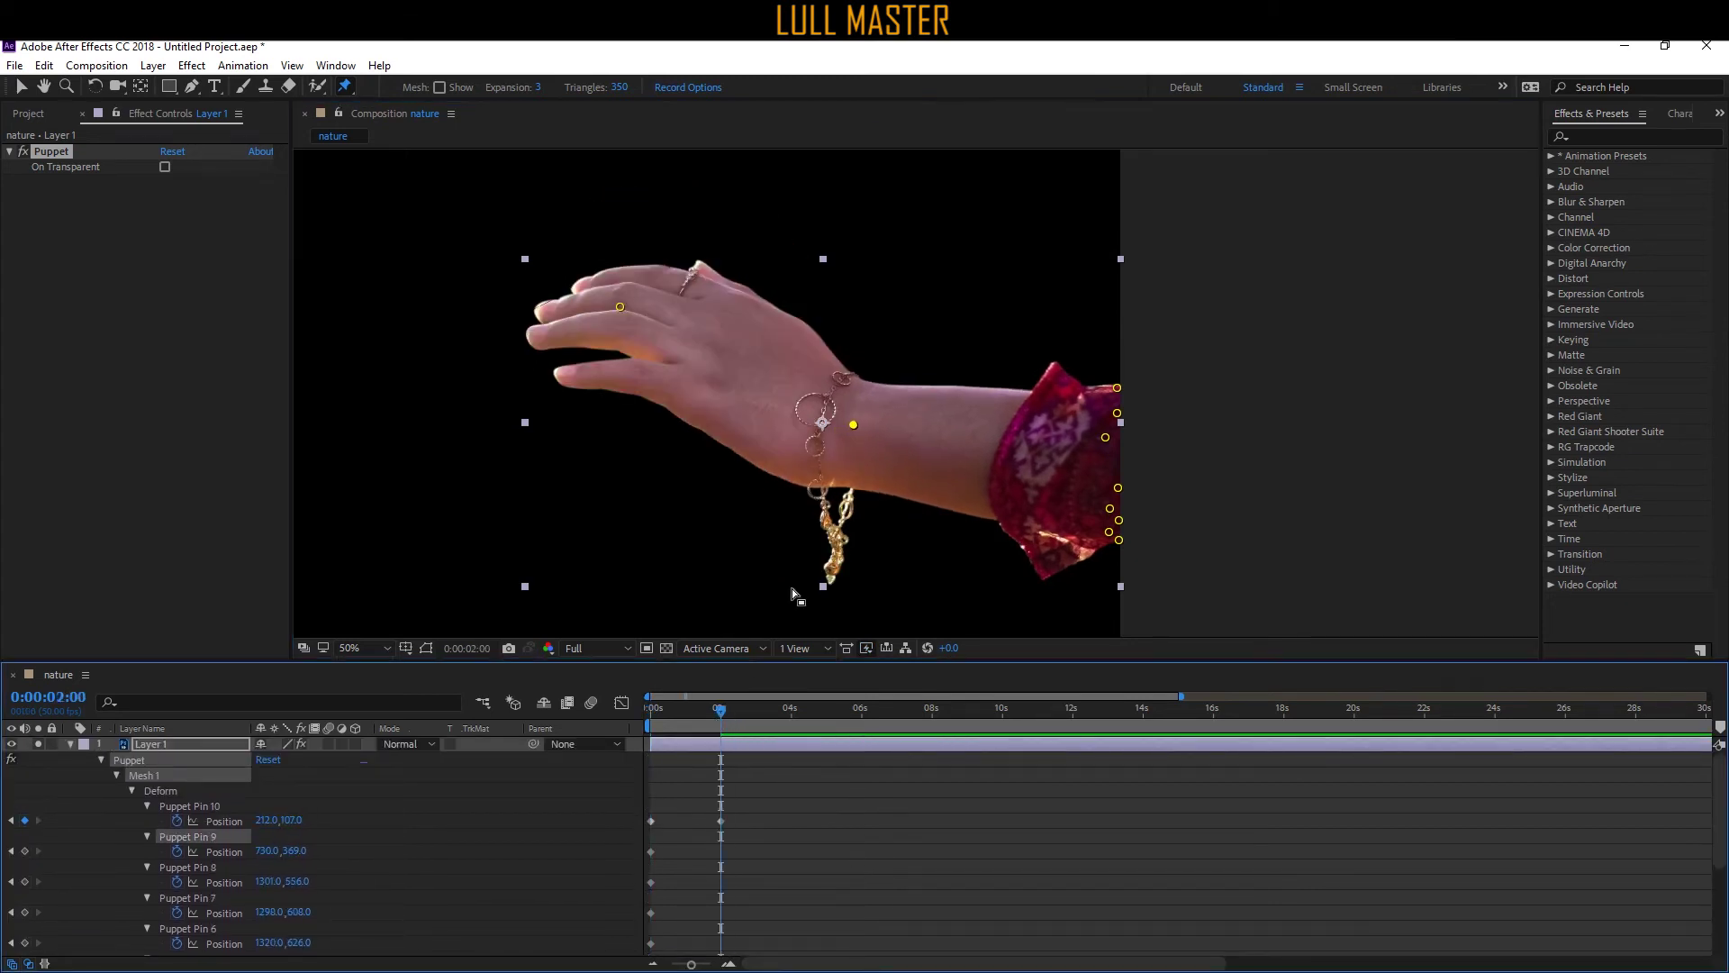
click(854, 426)
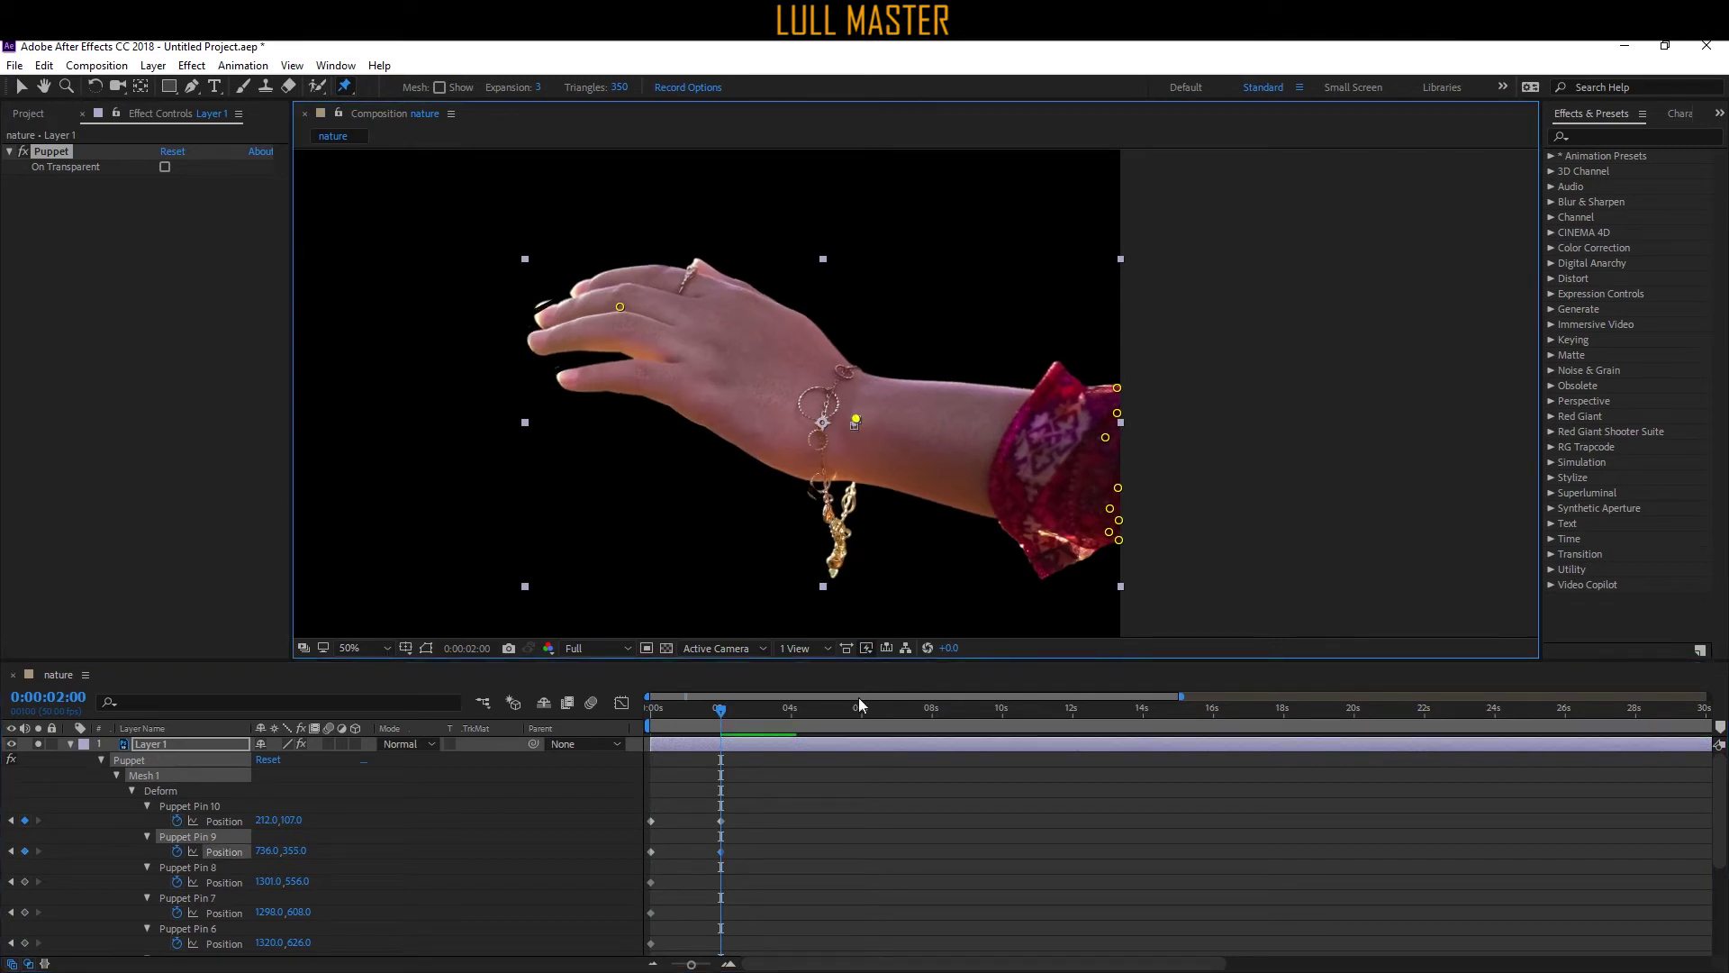
mouse_move(700, 730)
mouse_down()
mouse_move(631, 726)
mouse_move(719, 745)
mouse_up()
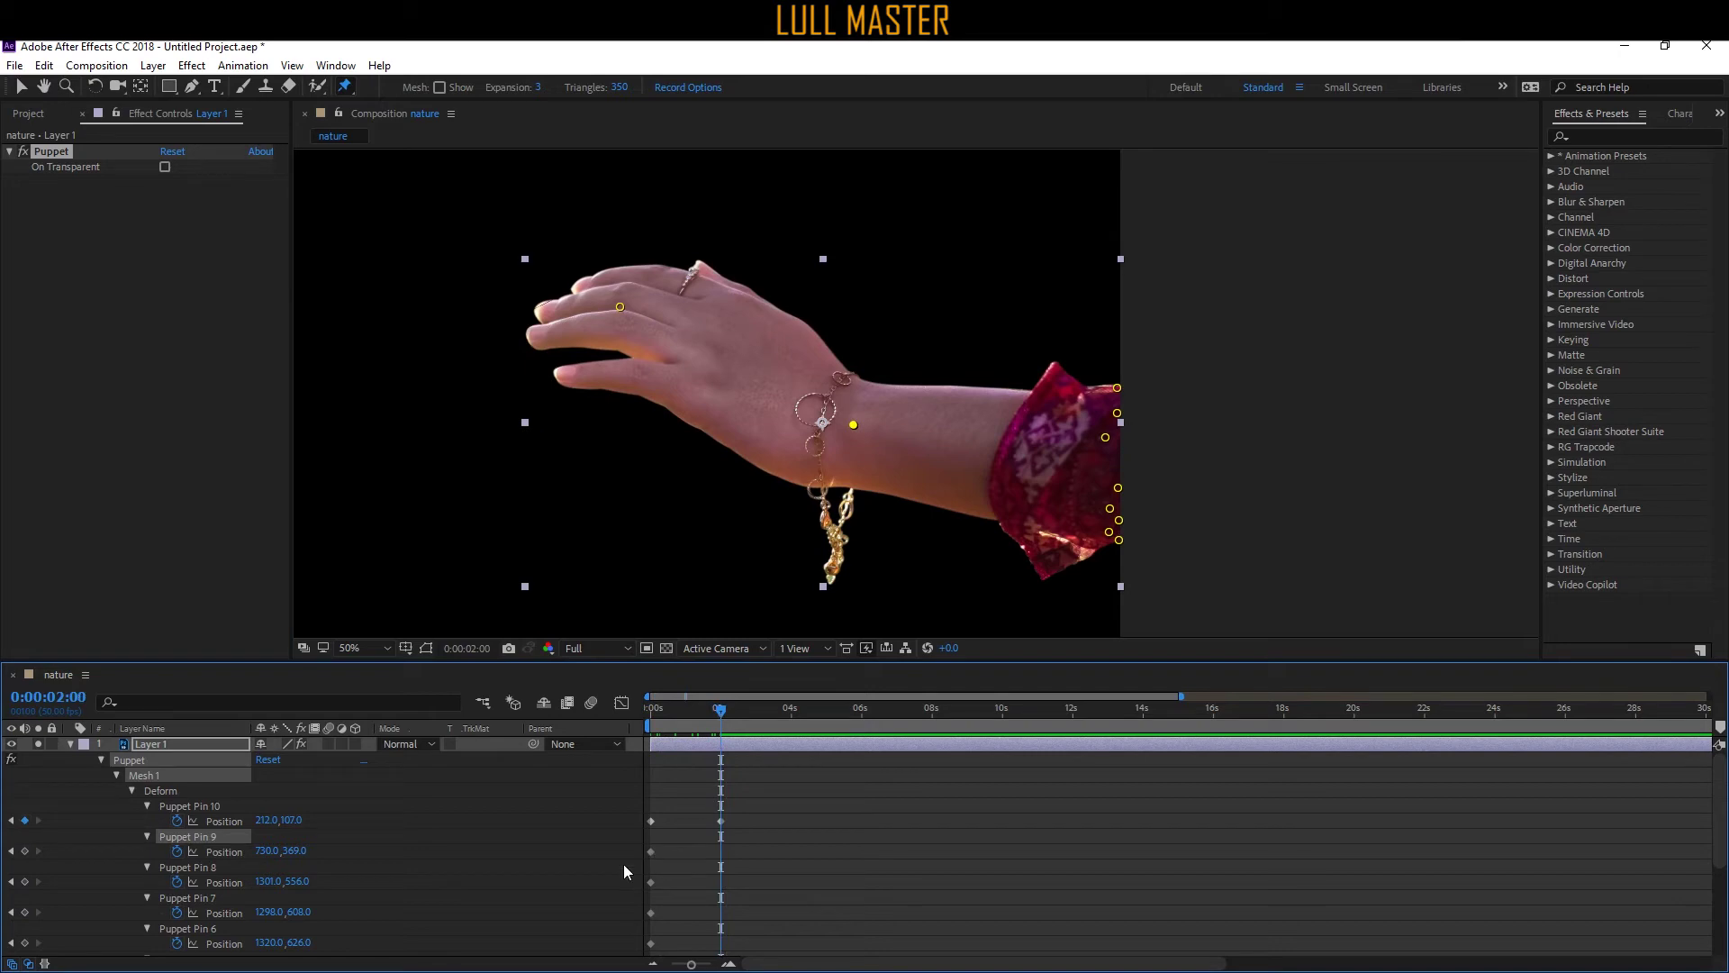
click(24, 851)
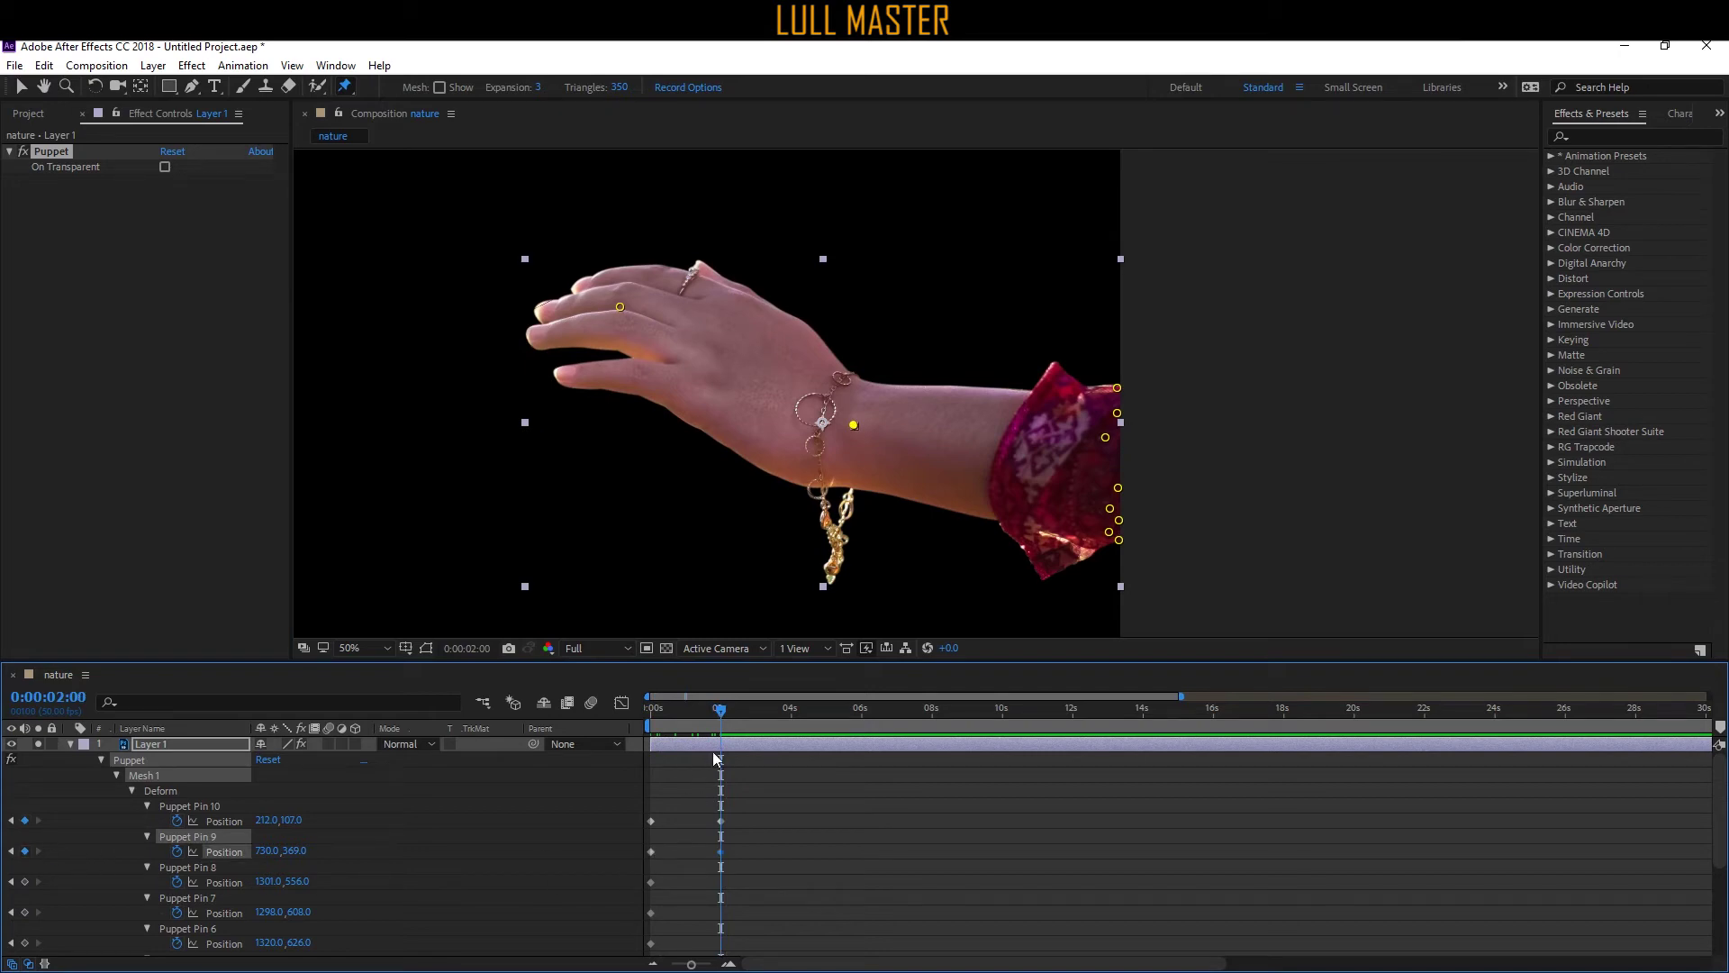
At 0:00:00:00, move the wrist pin to about 658, 399 and preview the hand movement.
click(651, 726)
drag(854, 427, 822, 438)
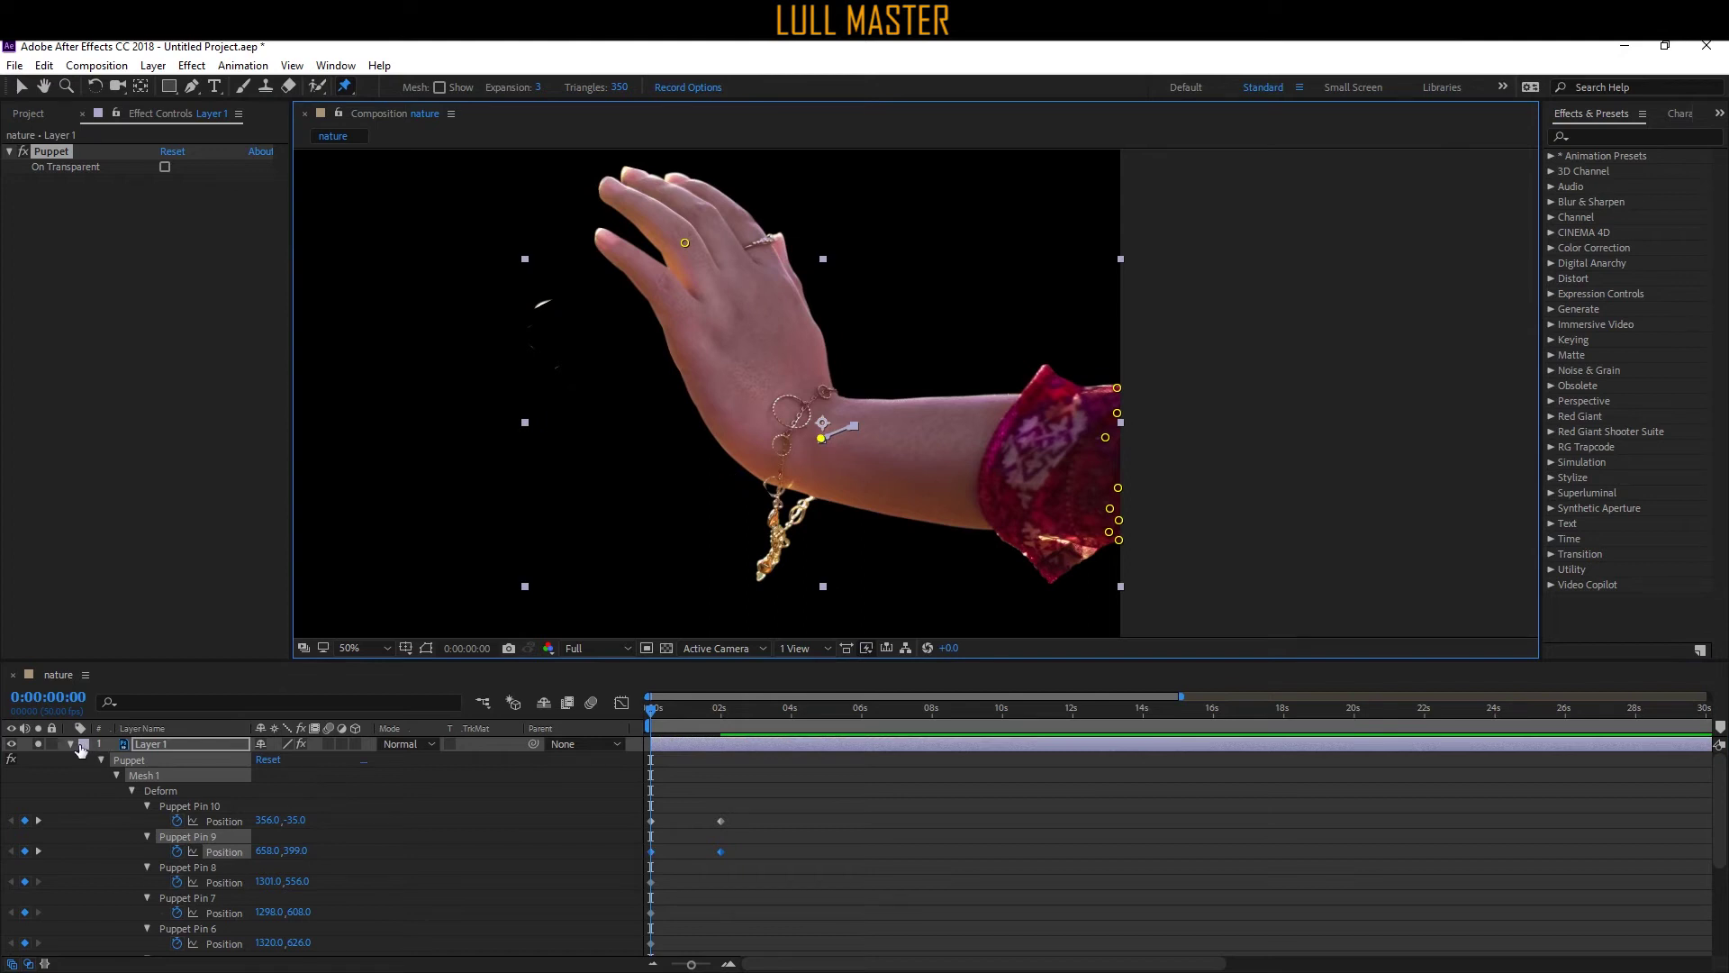
click(823, 849)
key(space)
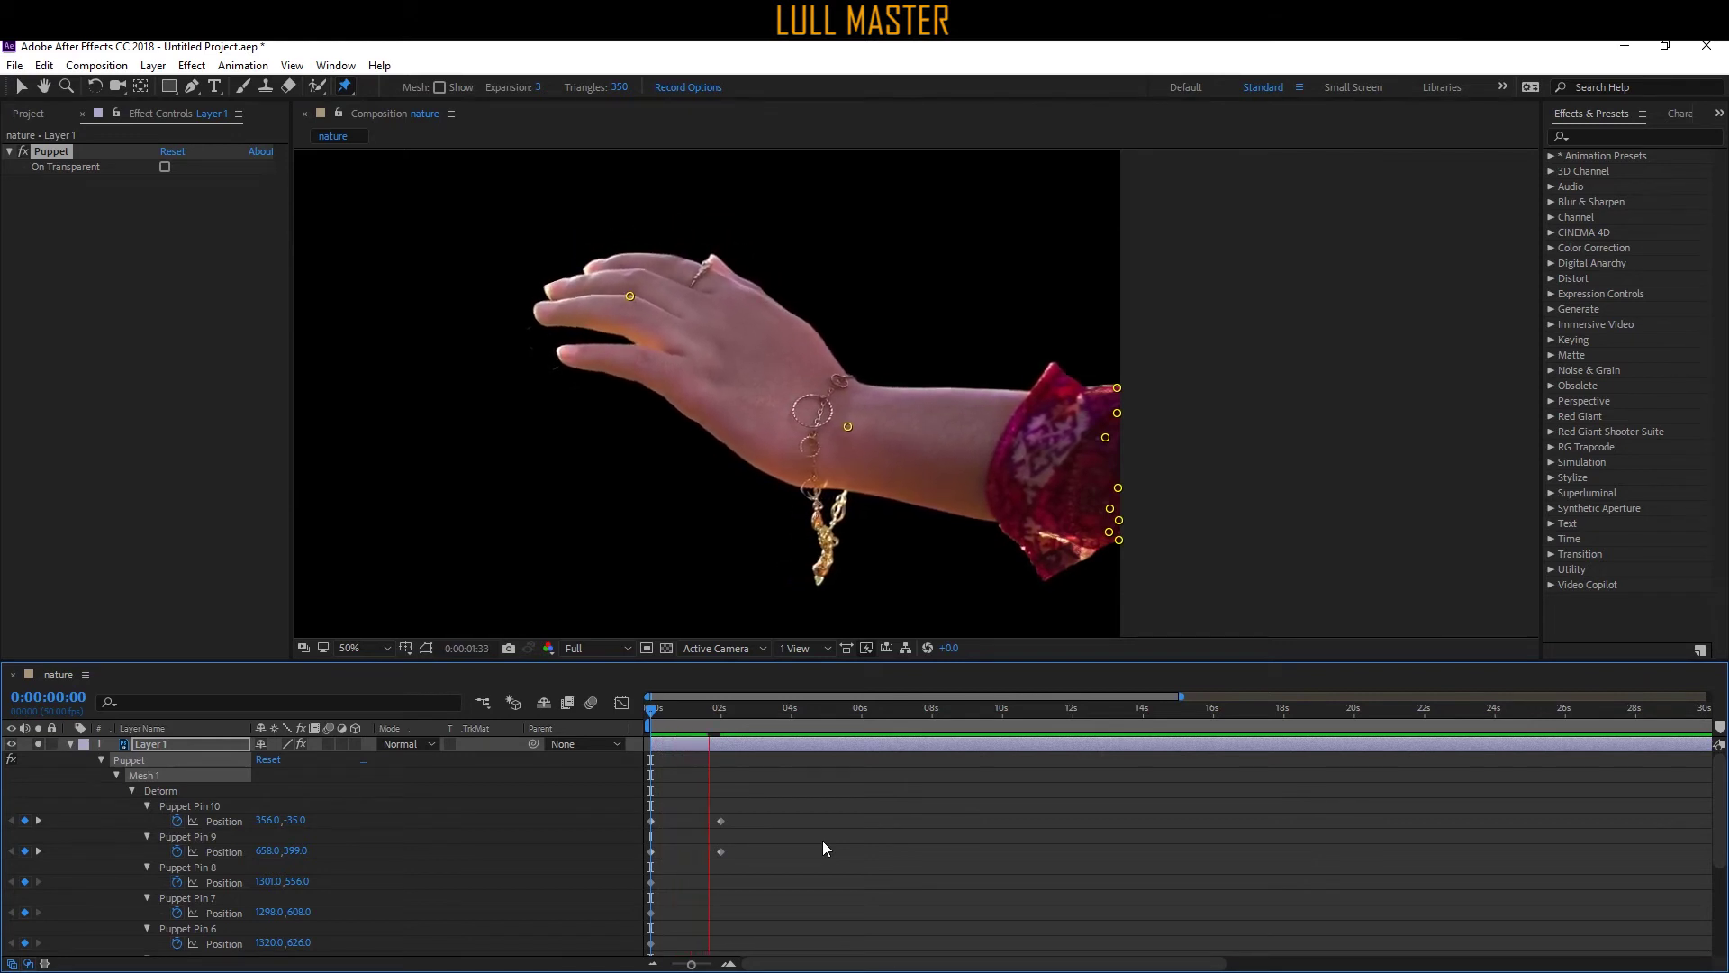
key(space)
Apply Easy Ease In to the Position keyframes of Puppet Pin 10 and Puppet Pin 9, and preview the animation.
drag(743, 800, 645, 861)
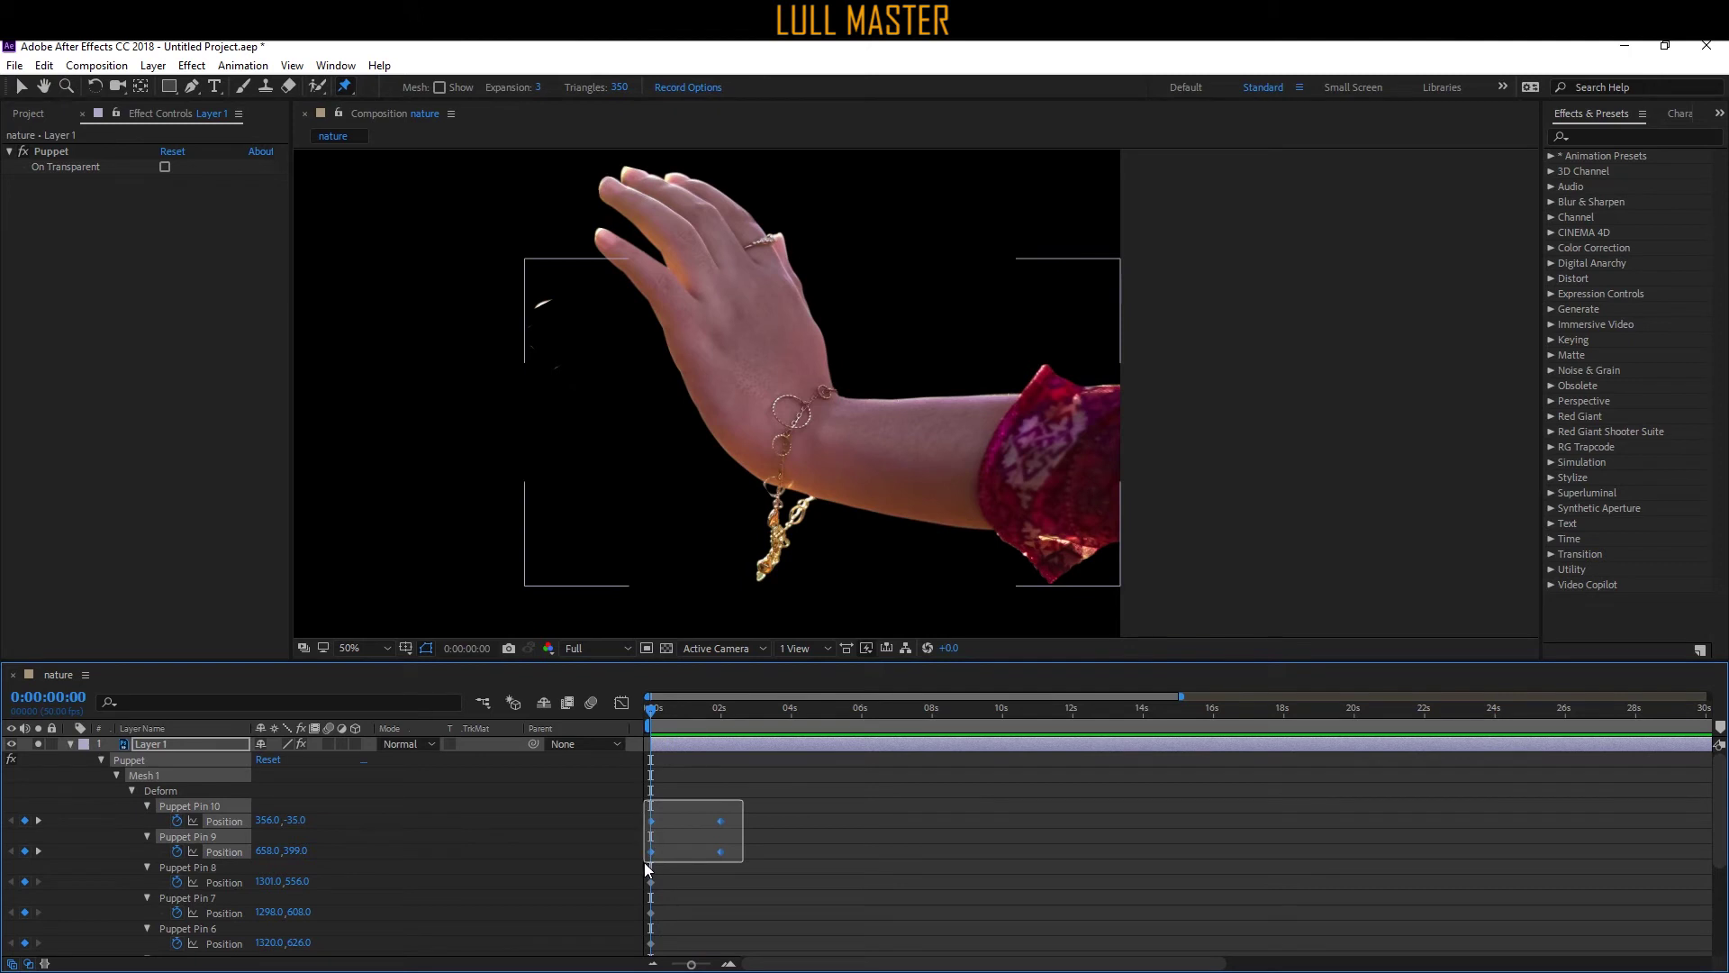
right_click(721, 821)
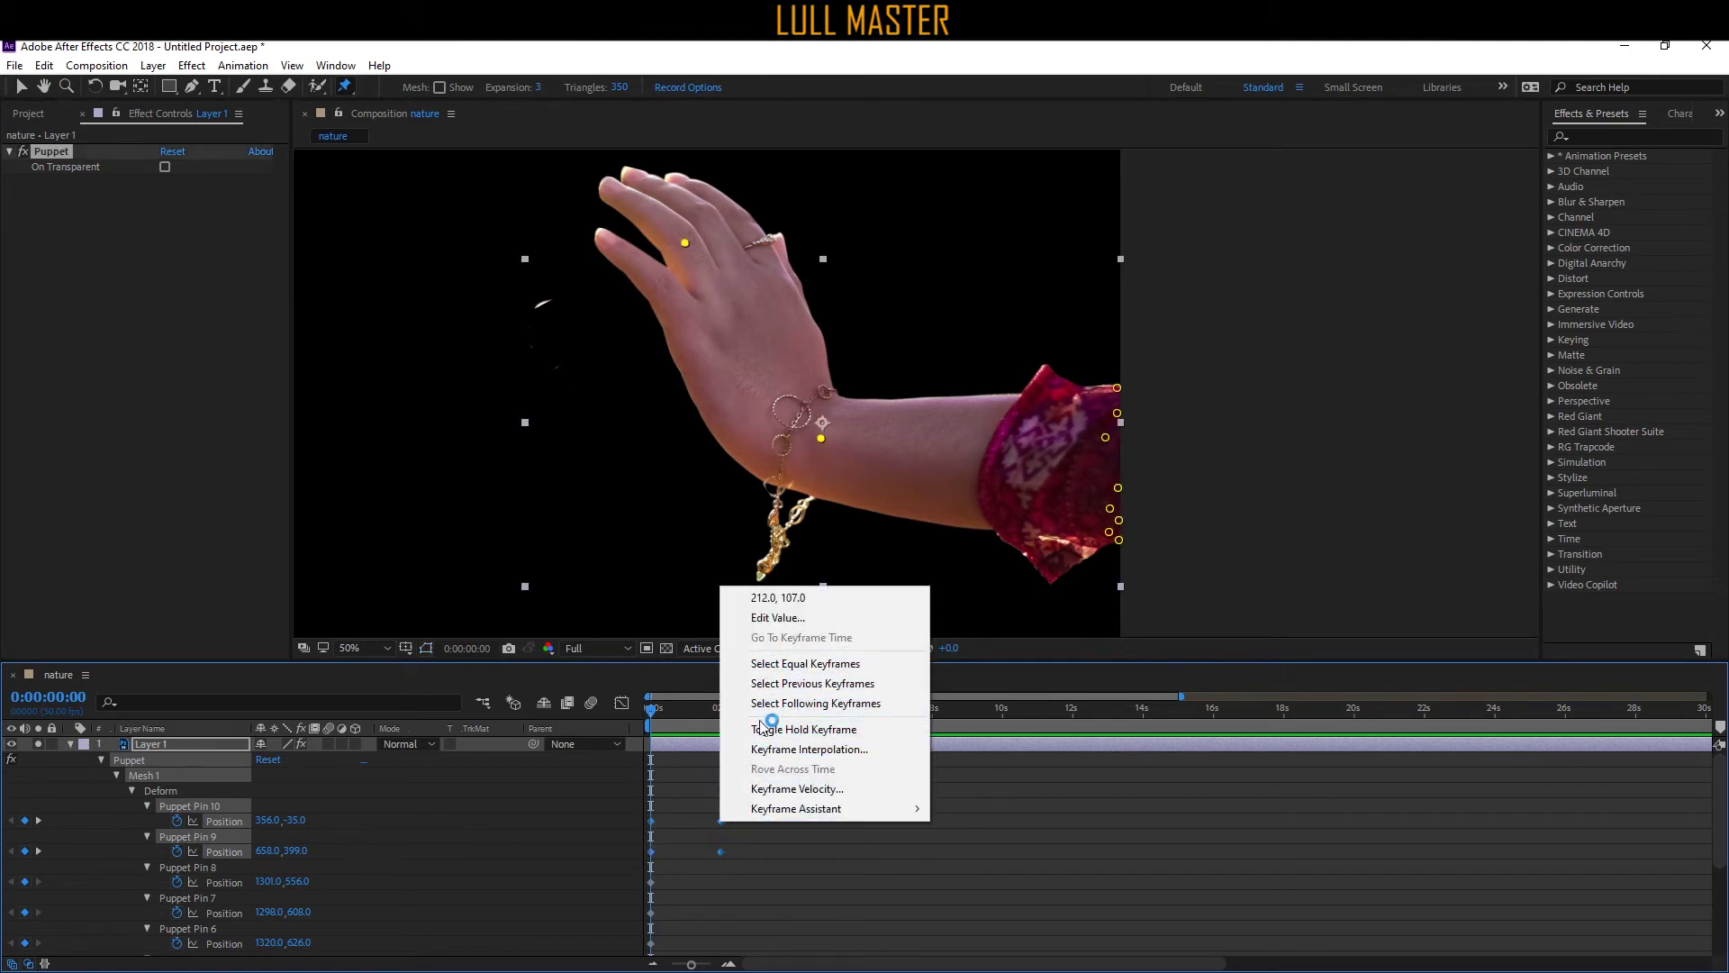
mouse_move(796, 808)
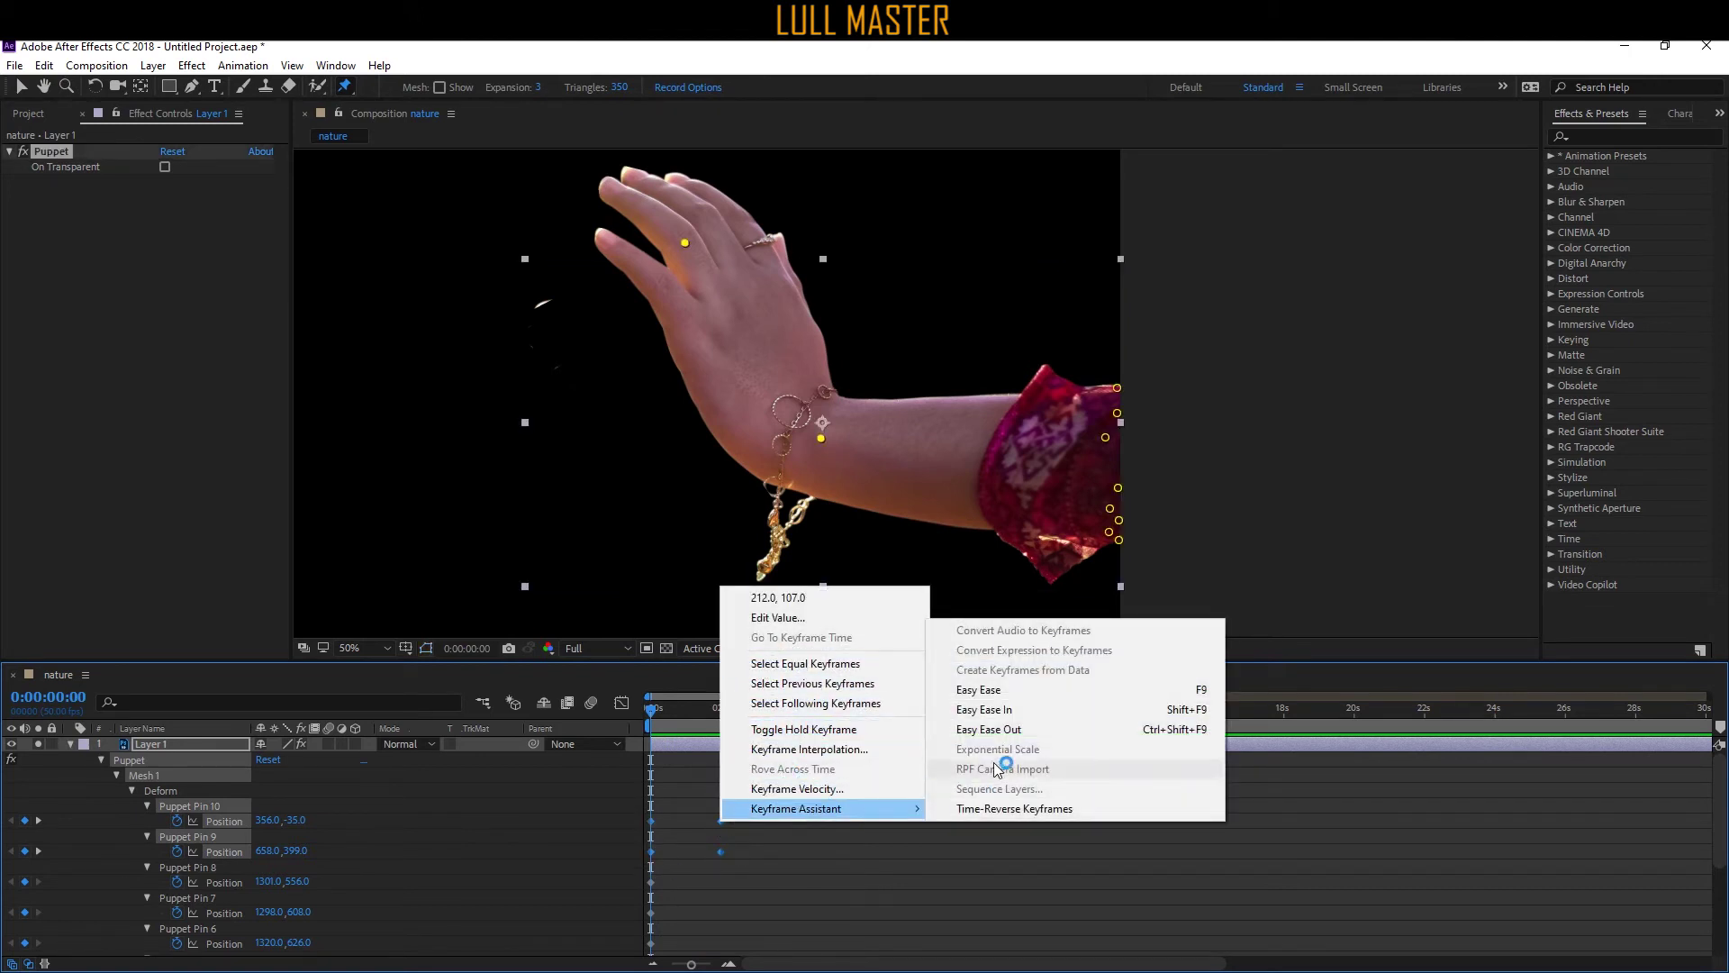
click(984, 709)
key(space)
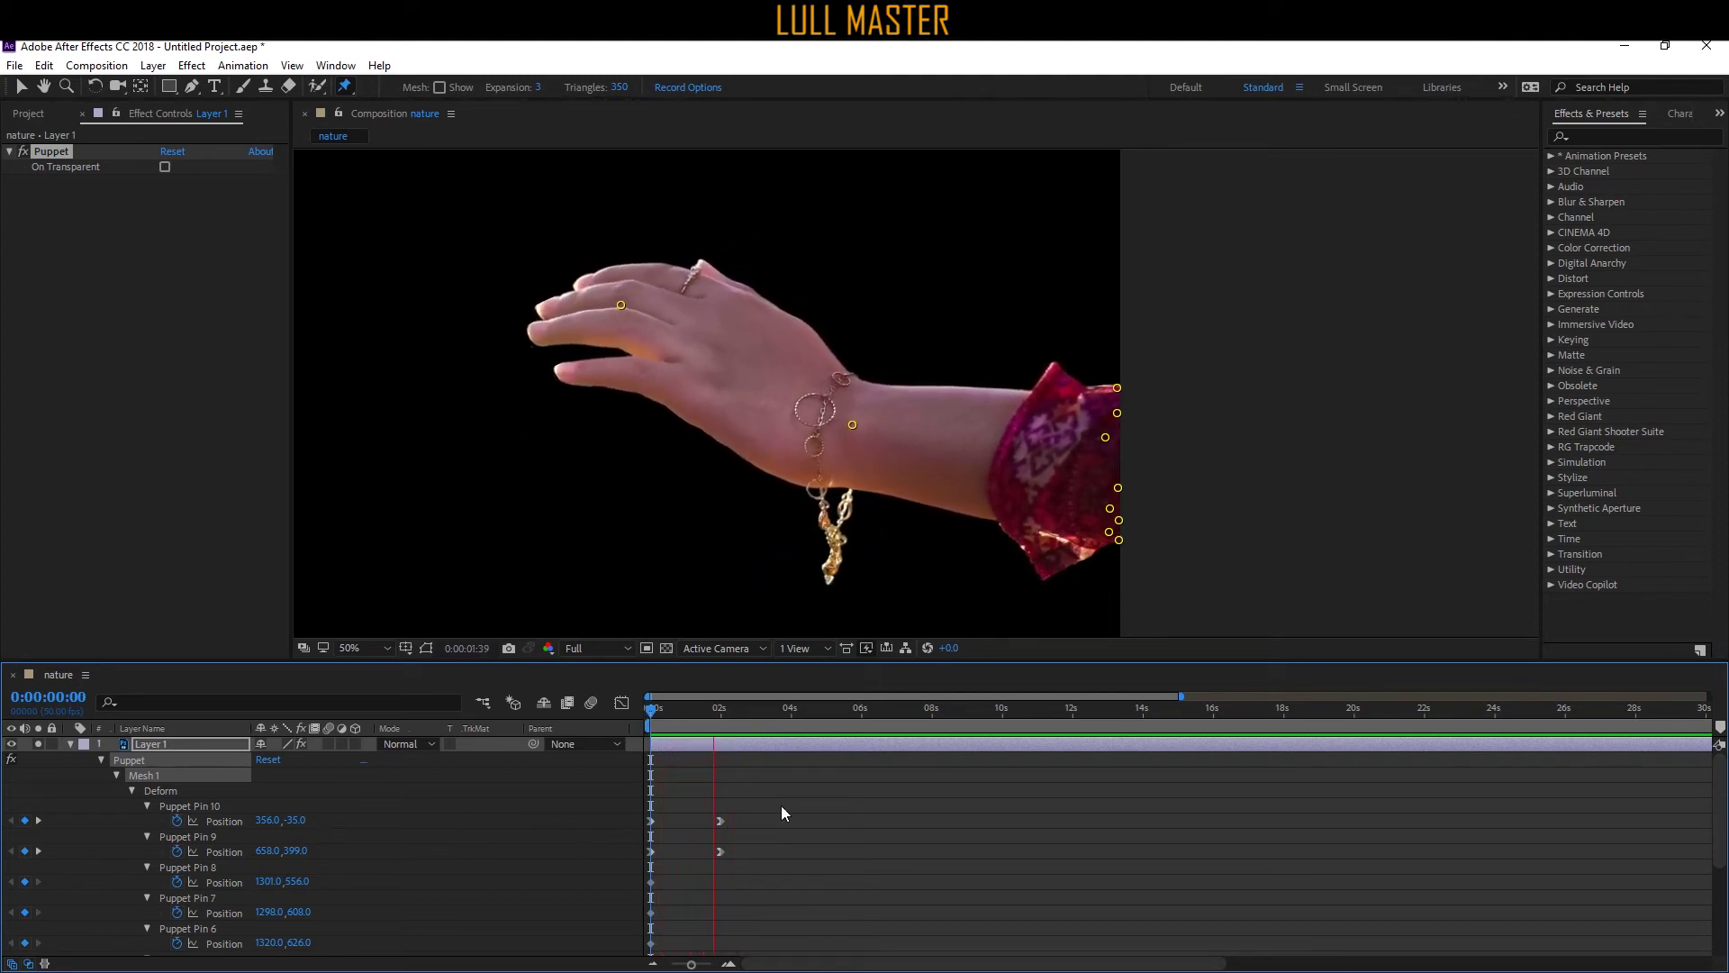
key(space)
drag(681, 710, 646, 714)
drag(647, 799, 734, 861)
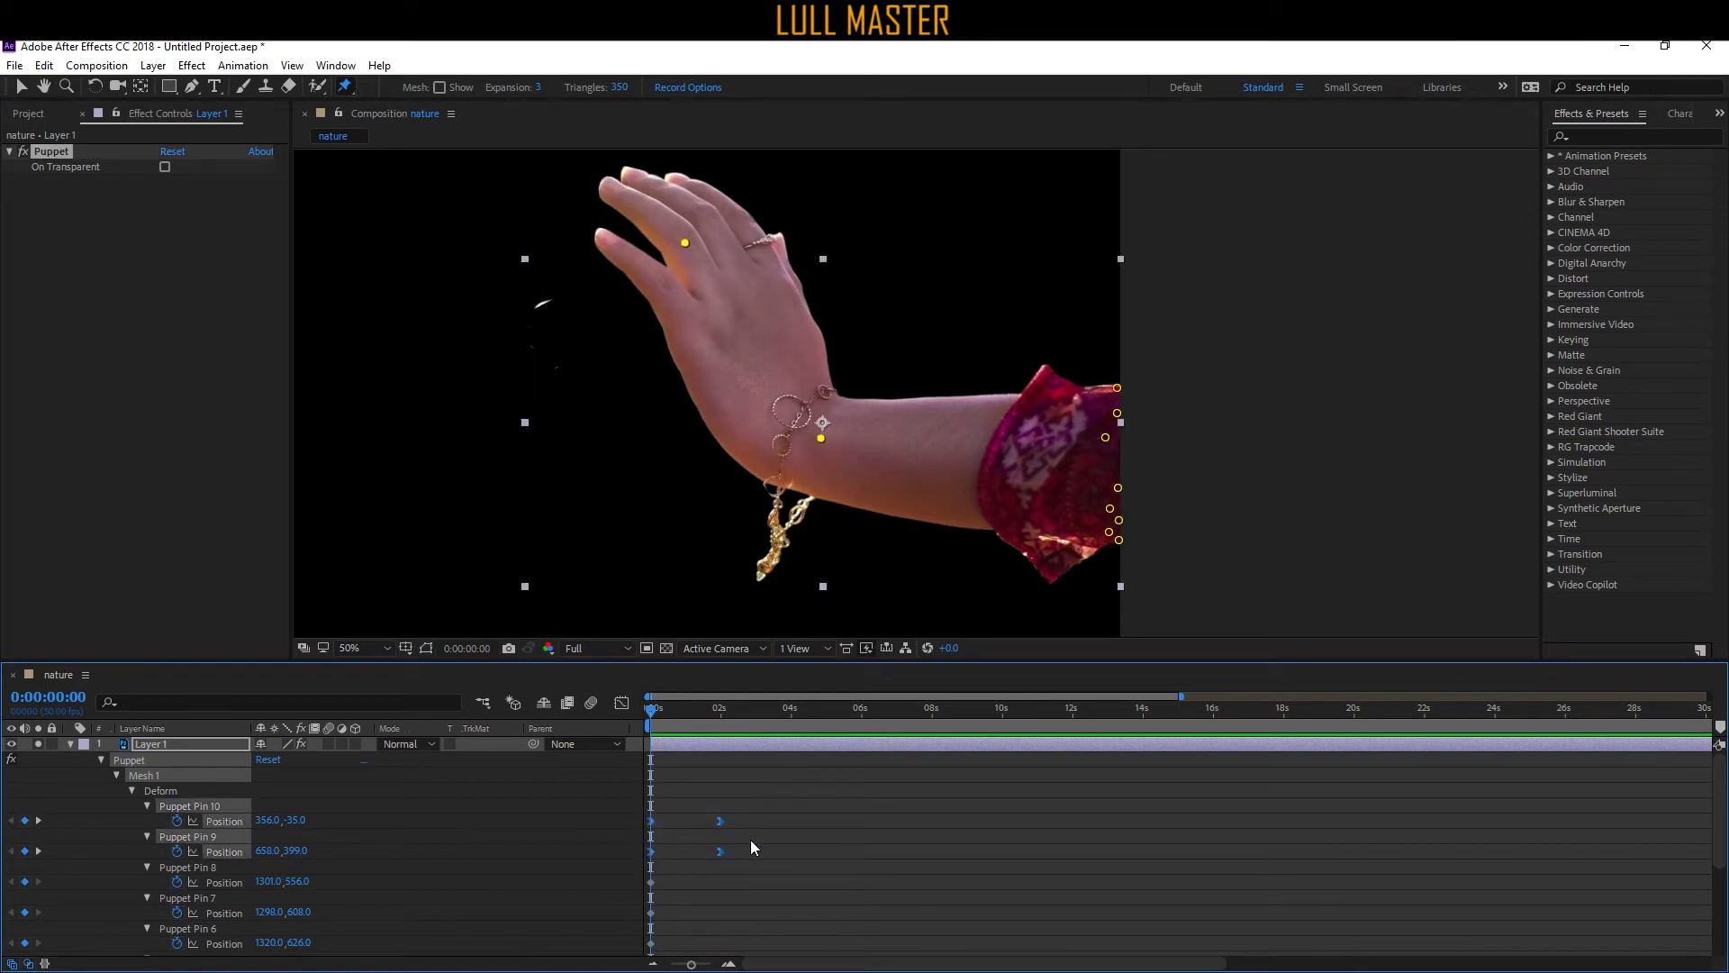
click(774, 838)
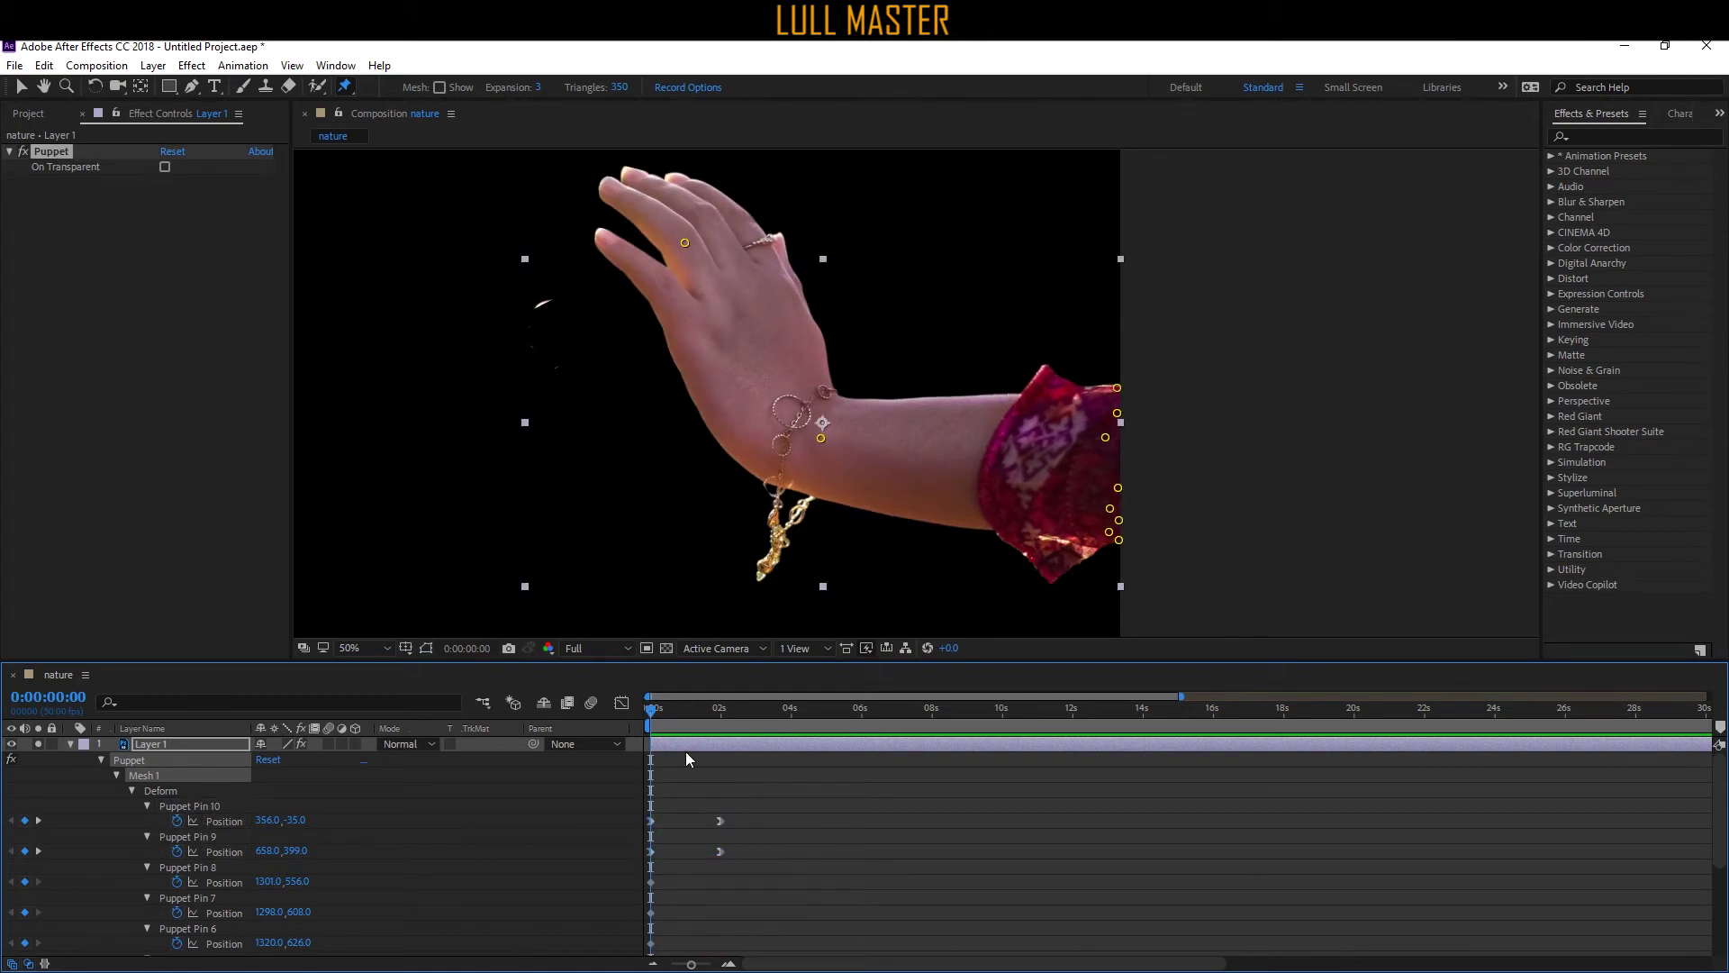
mouse_move(659, 705)
mouse_down()
mouse_move(717, 707)
mouse_move(641, 720)
mouse_up()
Keyframe Layer 1's Rotation from 19° at 0:00:00:00 to 0° at 0:00:02:00.
click(339, 783)
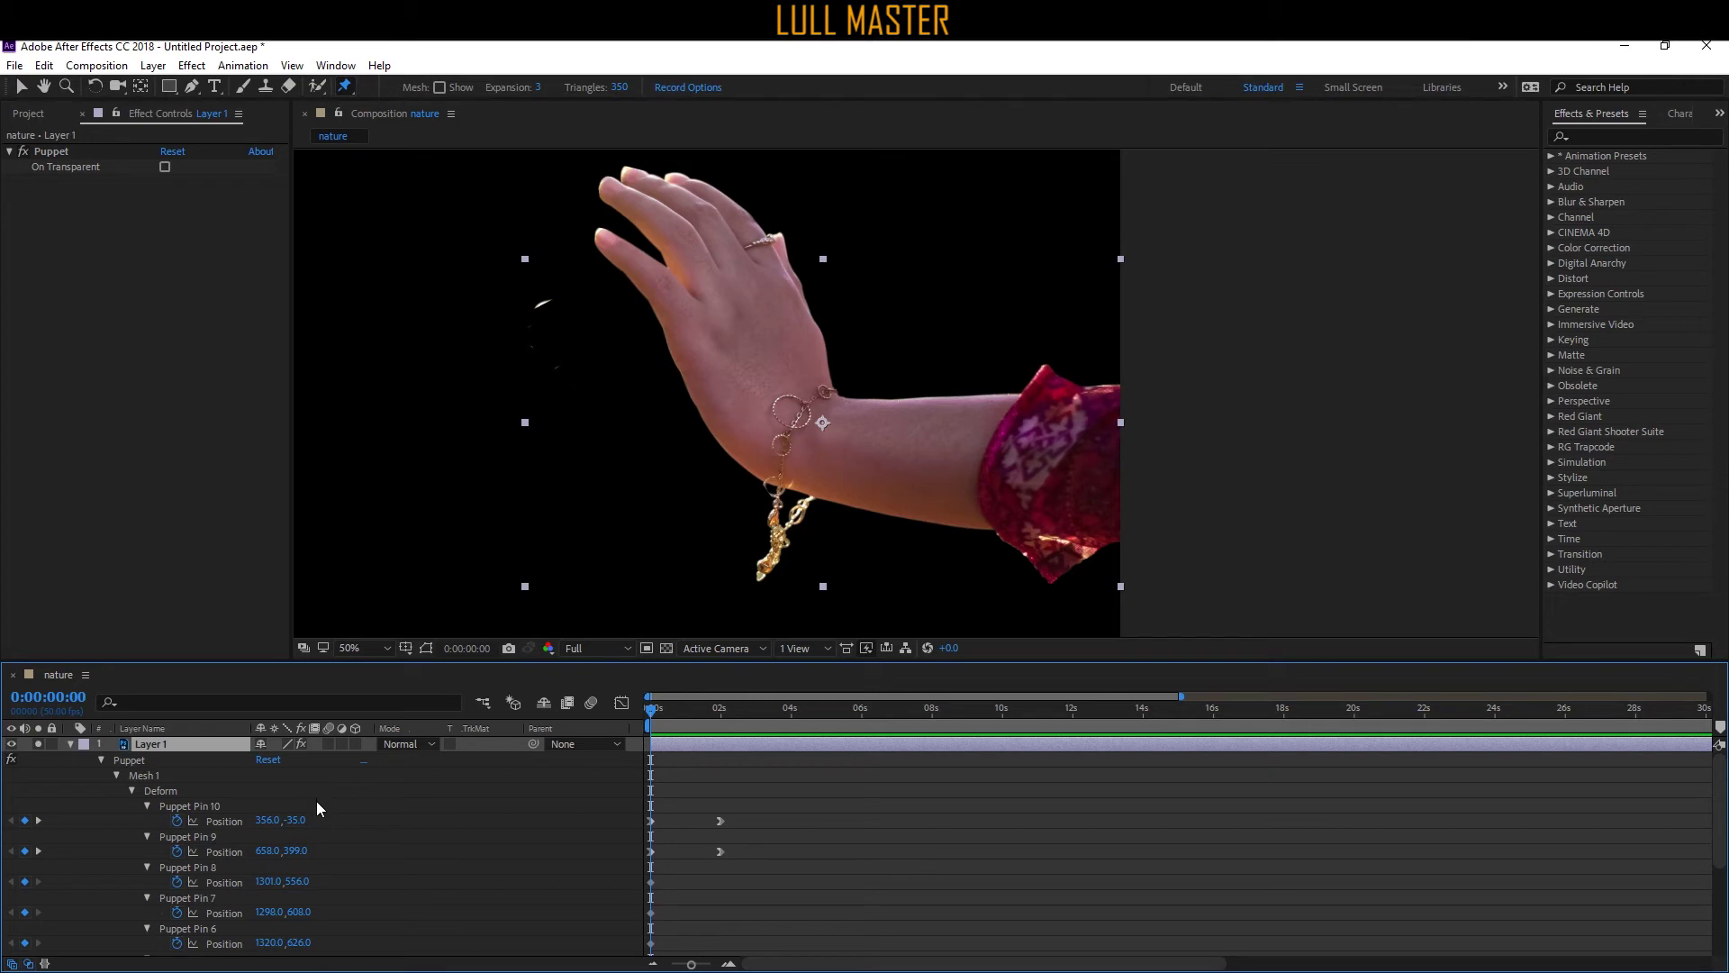
key(r)
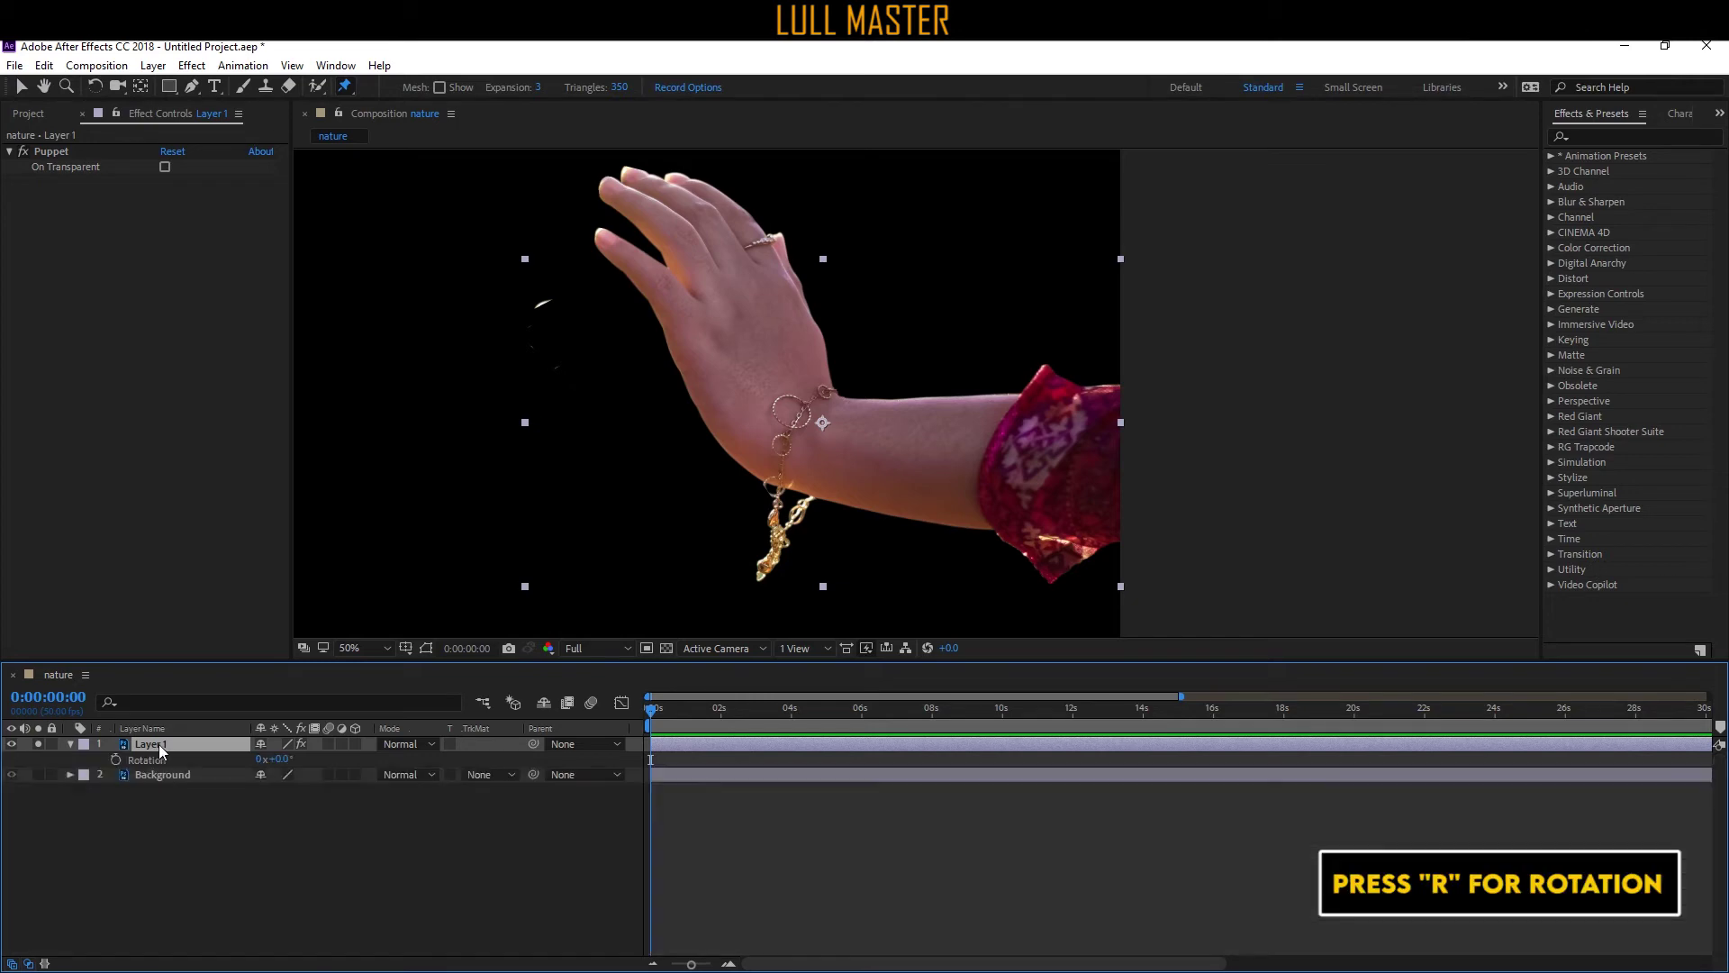
click(116, 760)
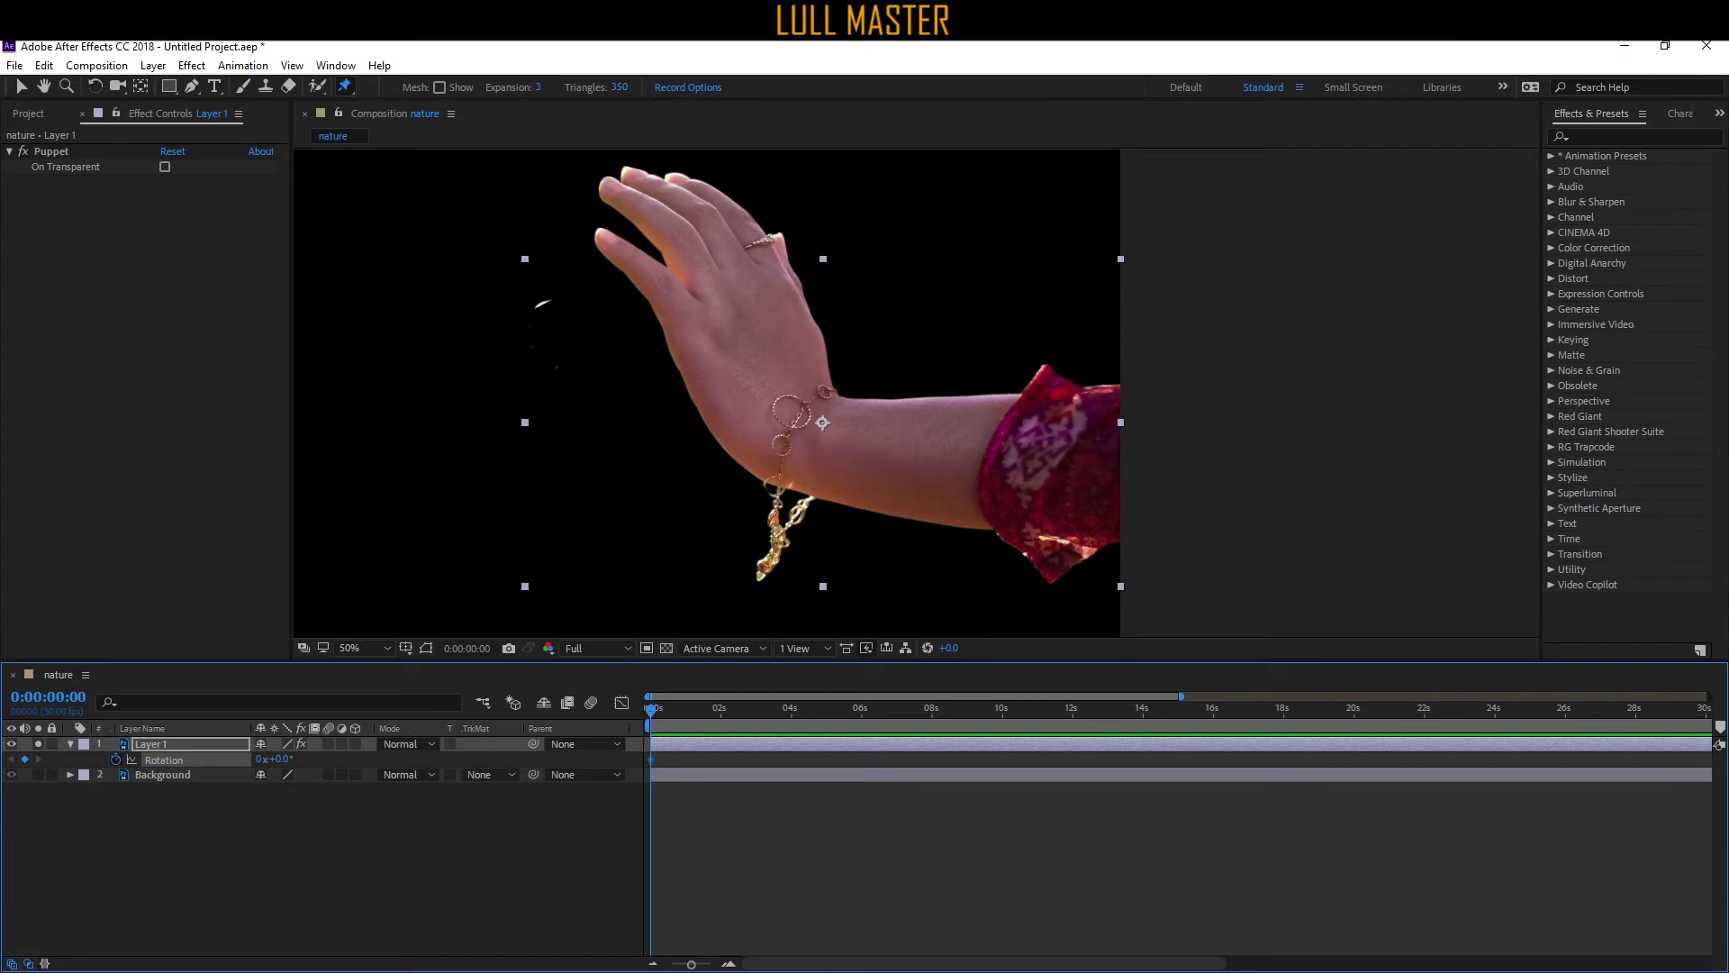
click(165, 748)
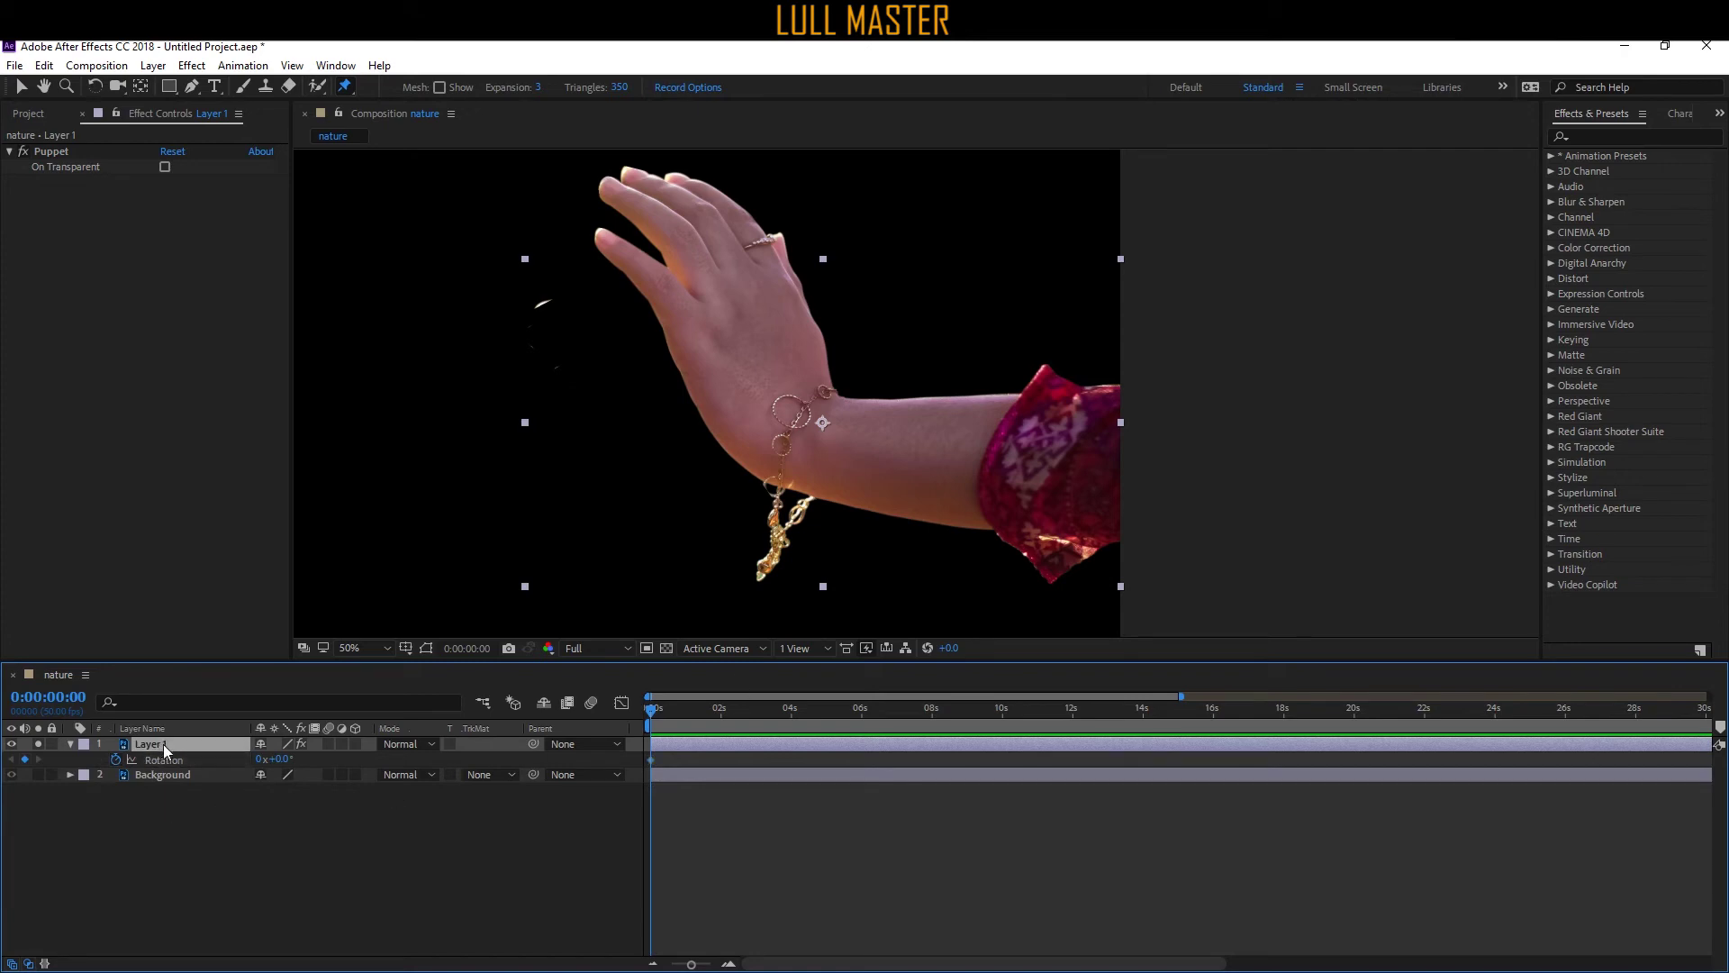
click(115, 761)
click(80, 698)
click(67, 698)
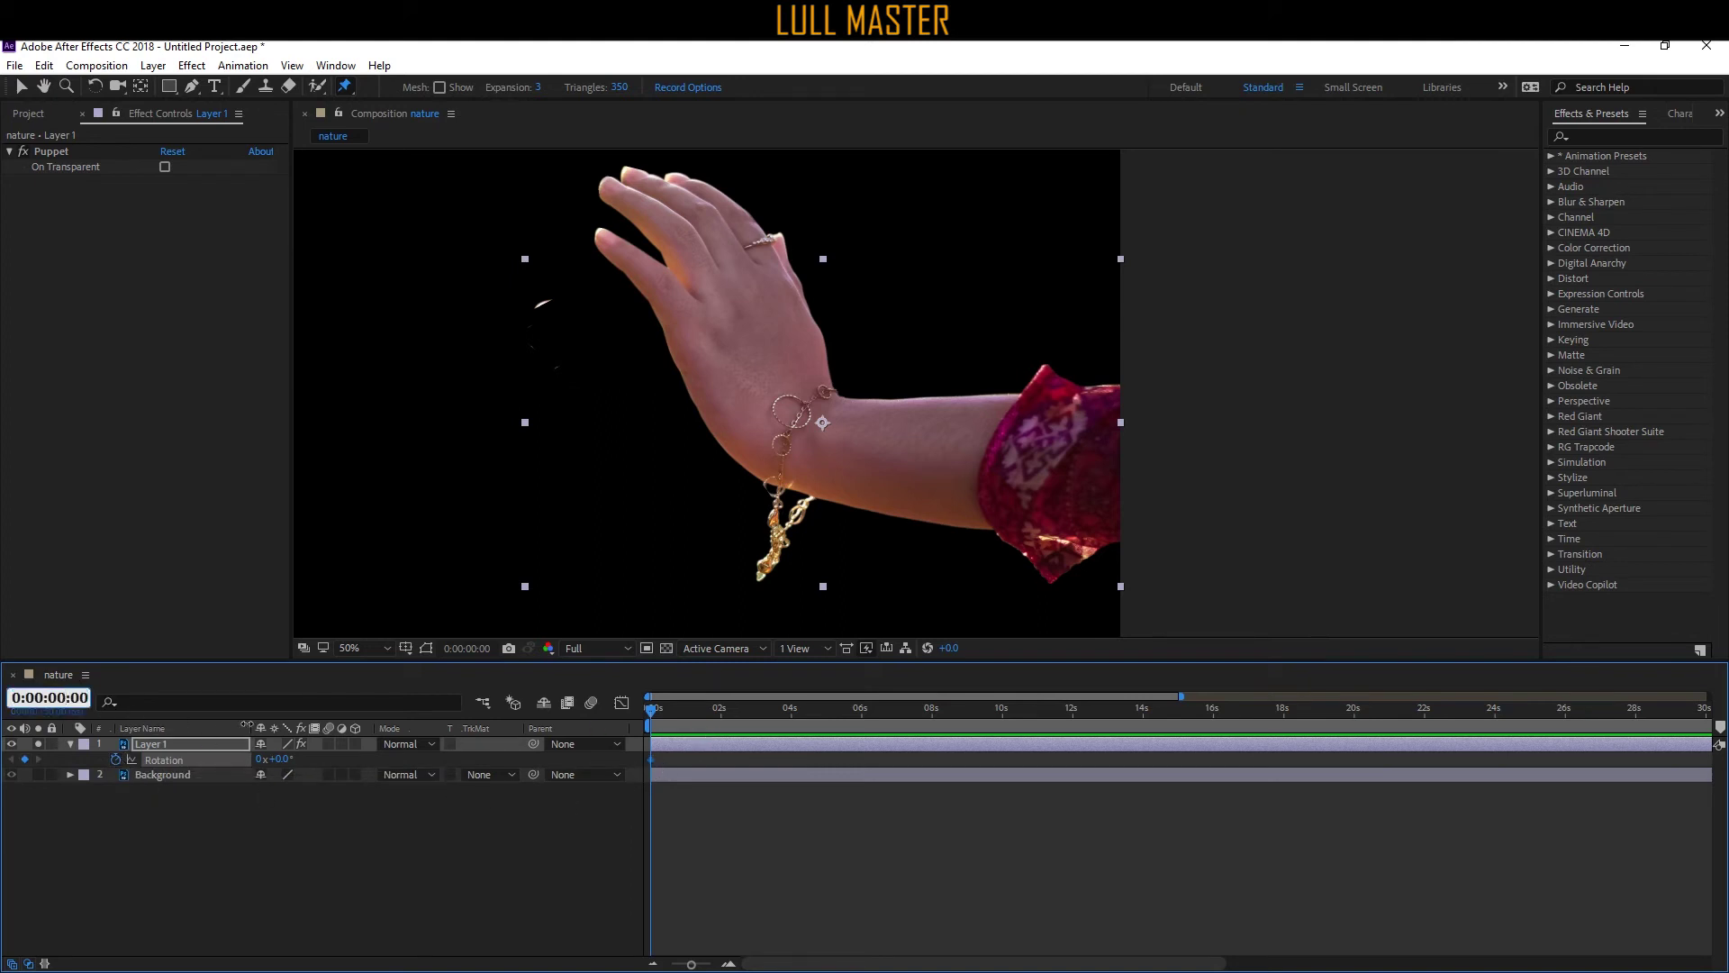
text(2)
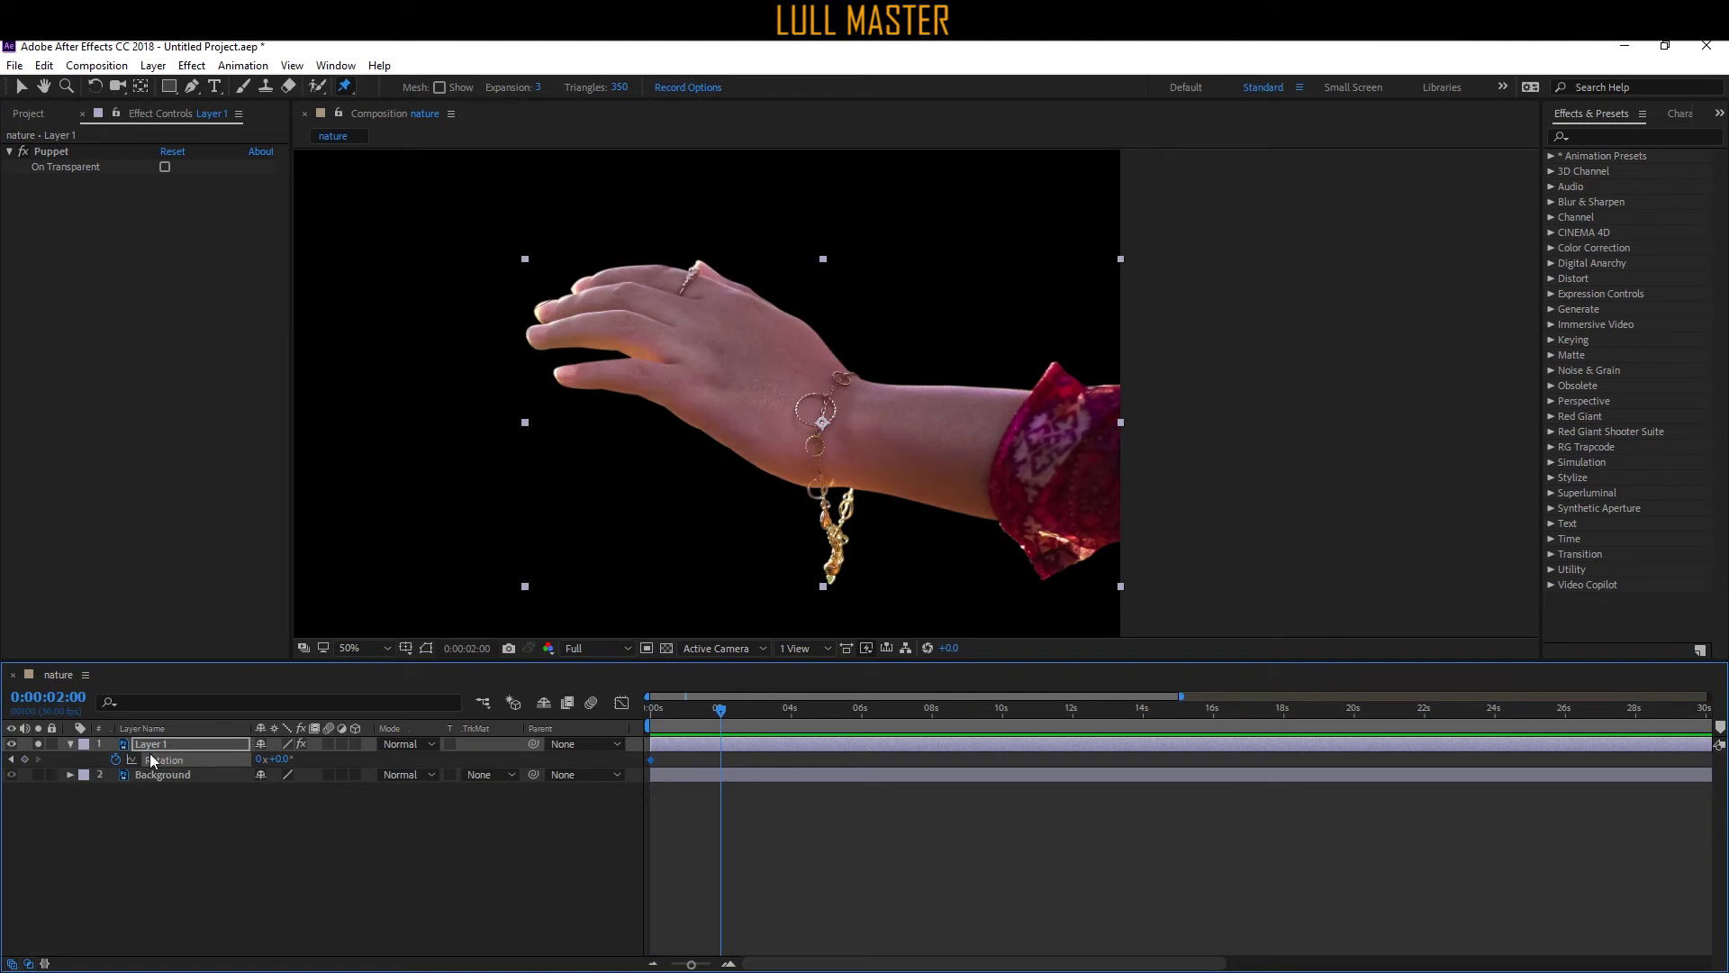
click(12, 760)
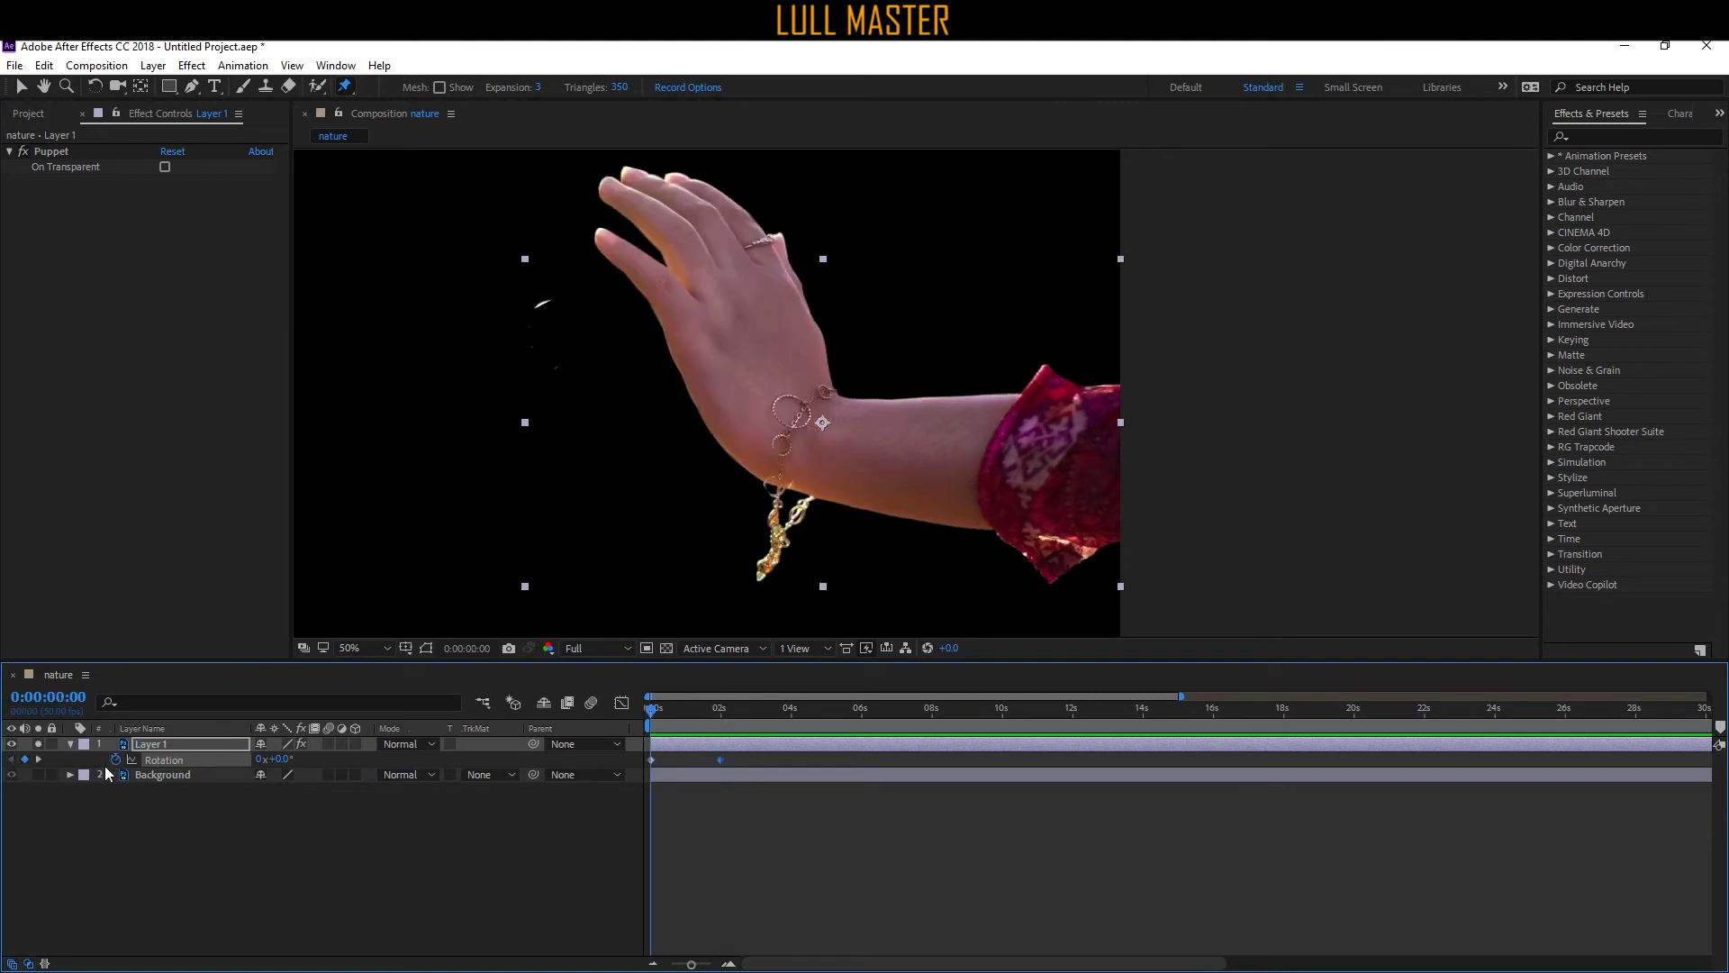
drag(289, 759, 301, 757)
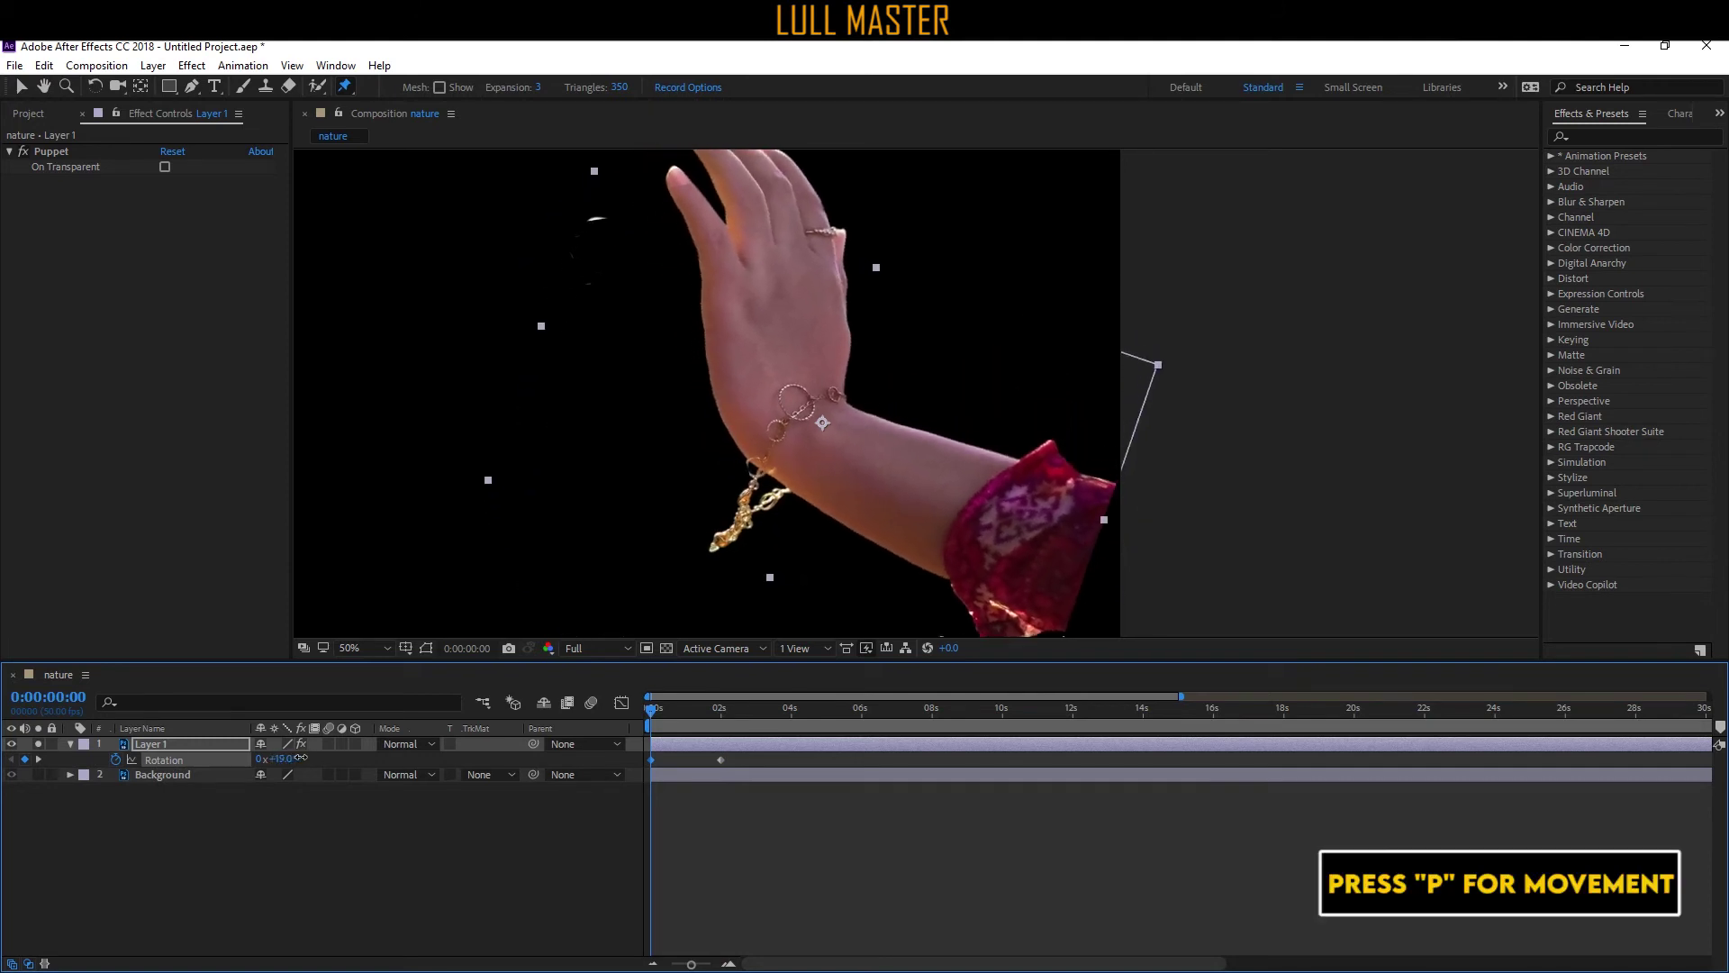
Start keyframing Layer 1's Position at 0:00:00:00 and show its Rotation property alongside.
click(209, 746)
key(p)
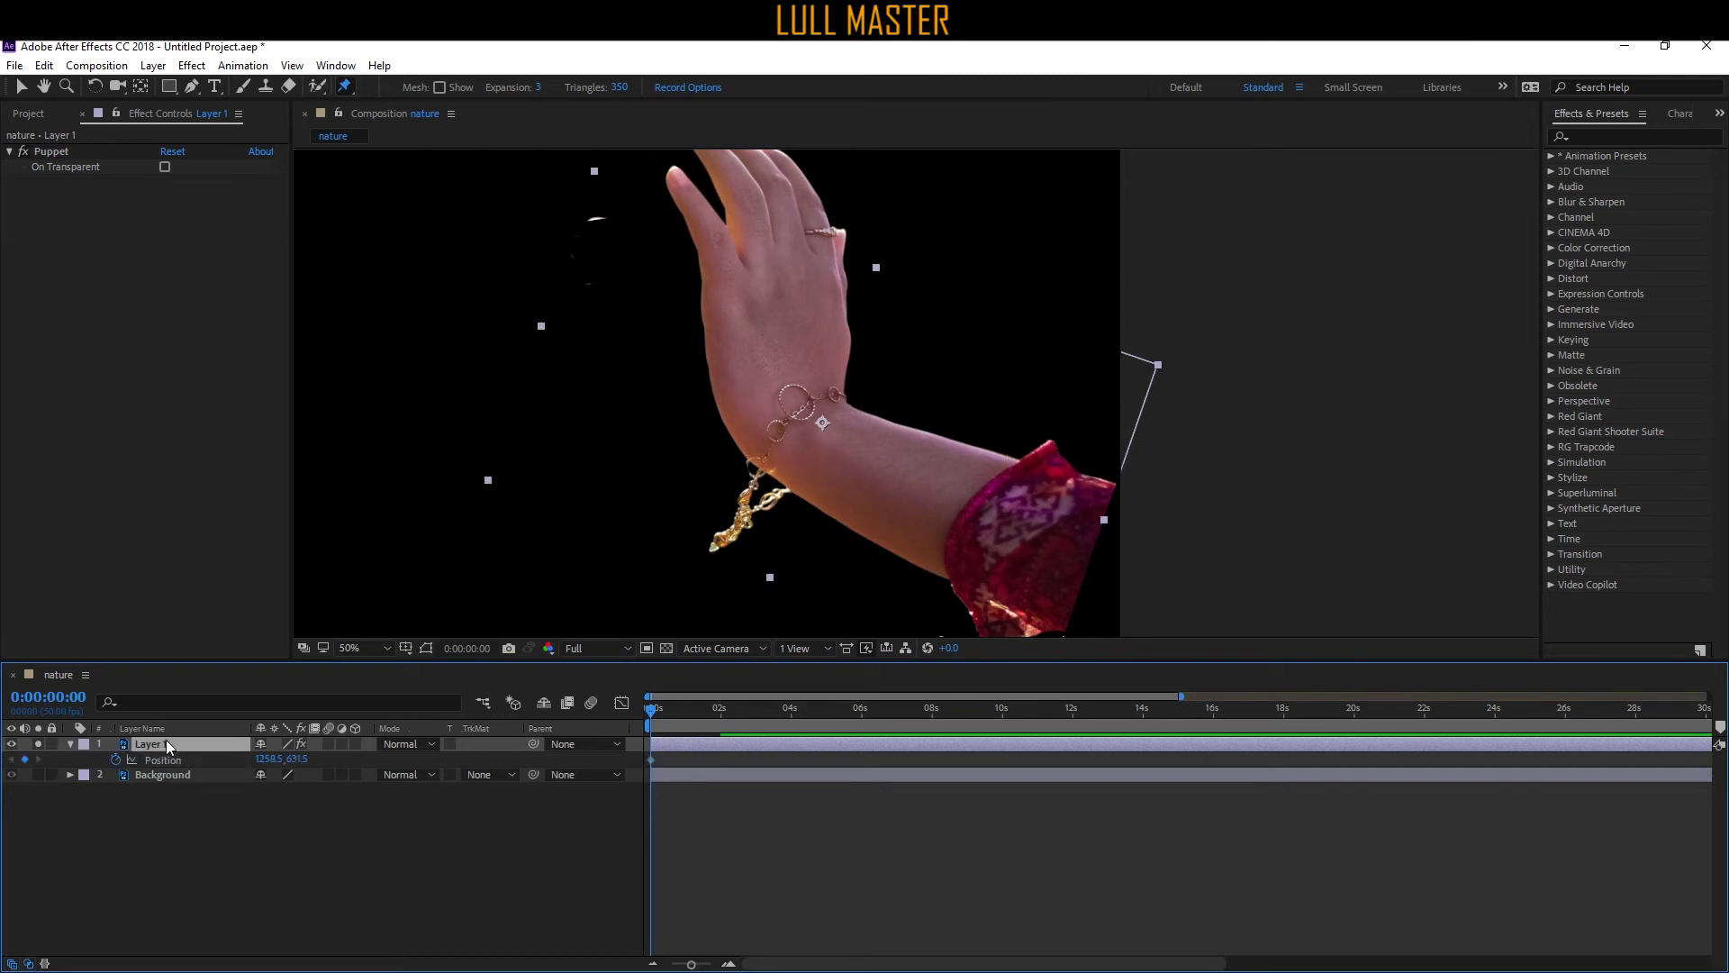
key(shift+r)
click(717, 714)
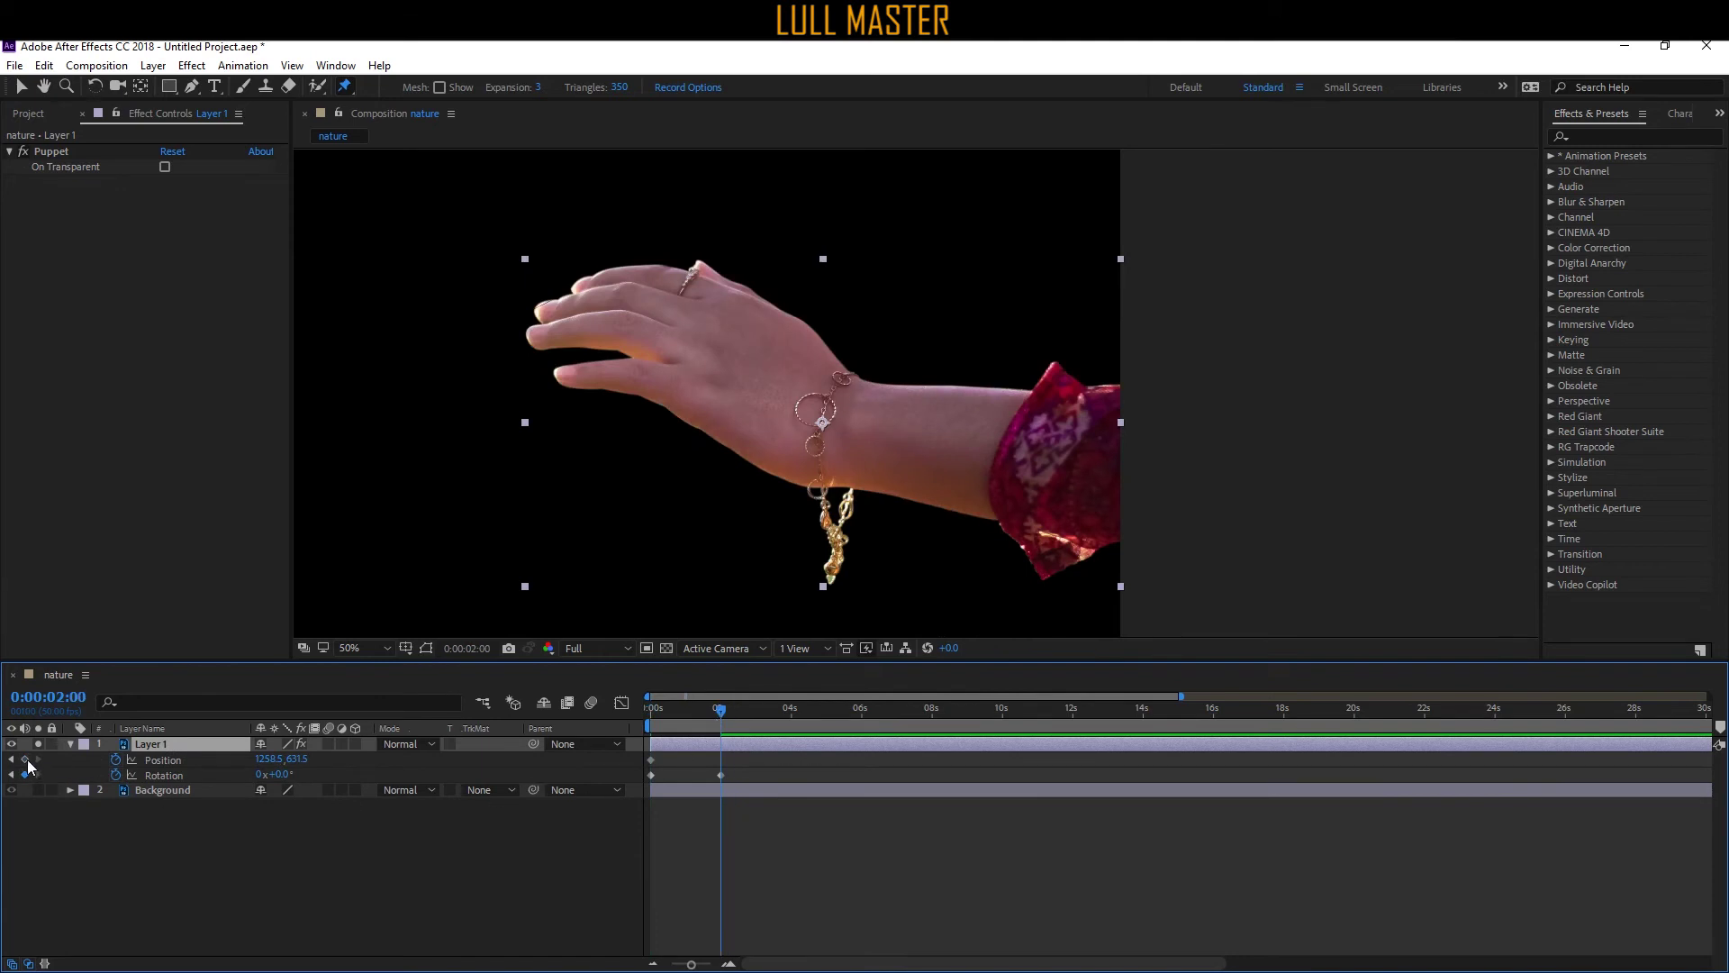
drag(690, 716, 635, 716)
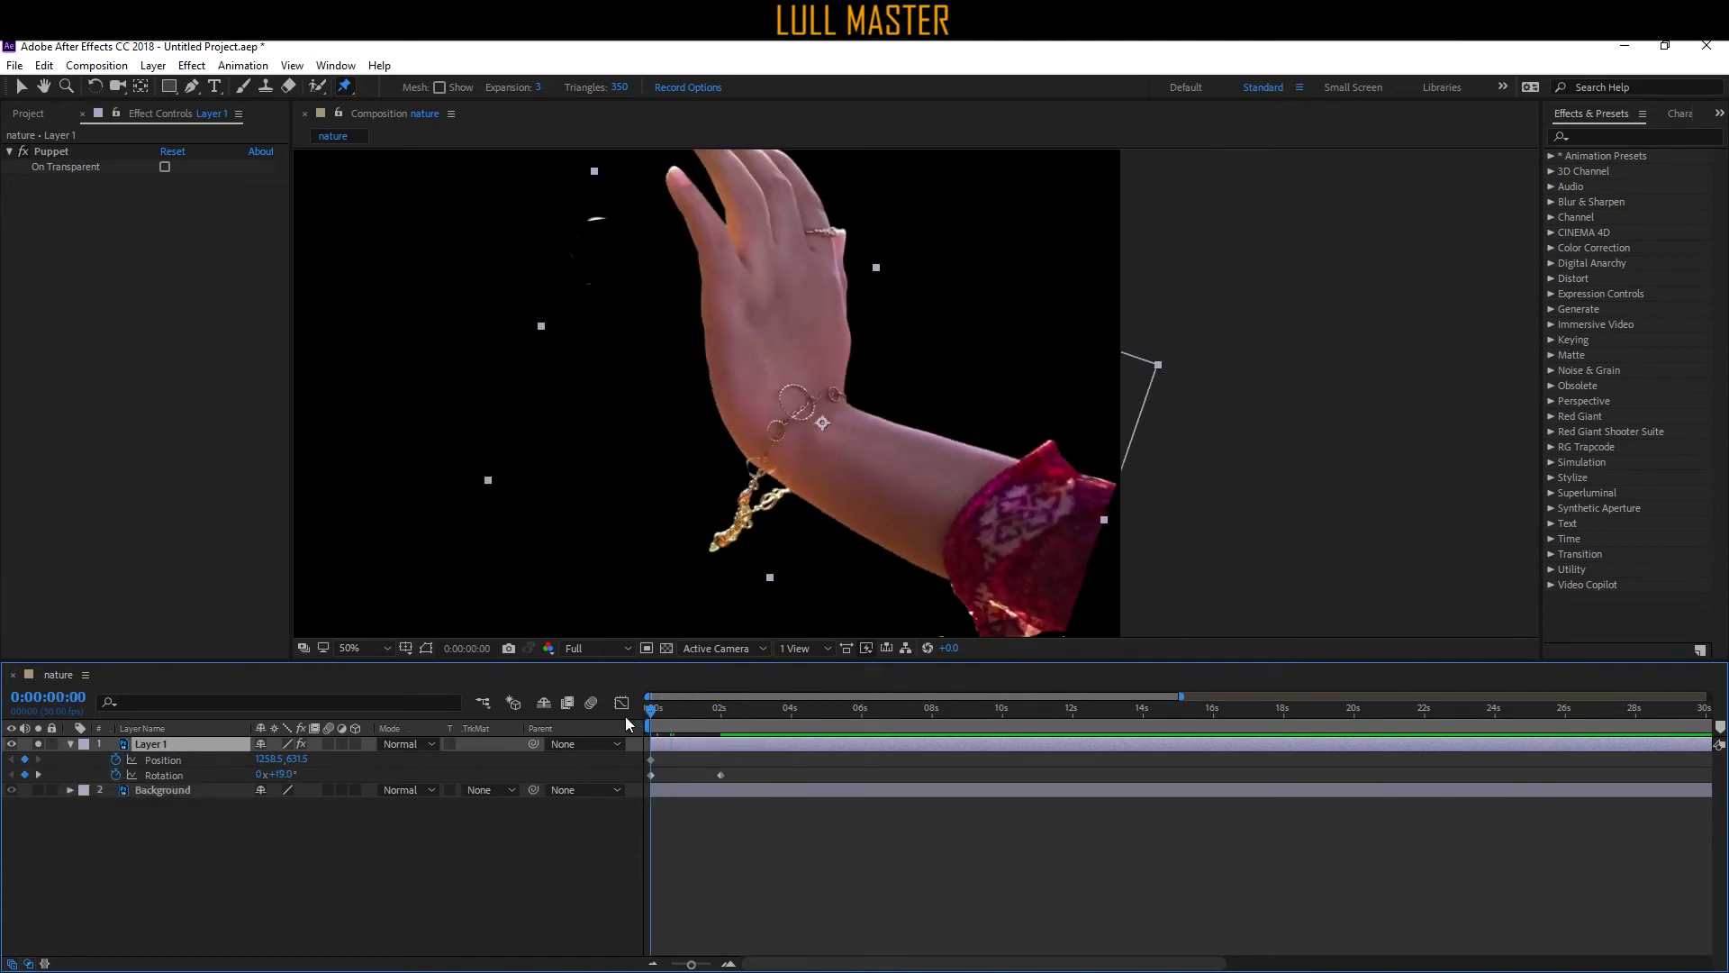
Reveal all keyframed properties of Layer 1 and add a layer Position keyframe at 0:00:02:00.
key(u)
key(u)
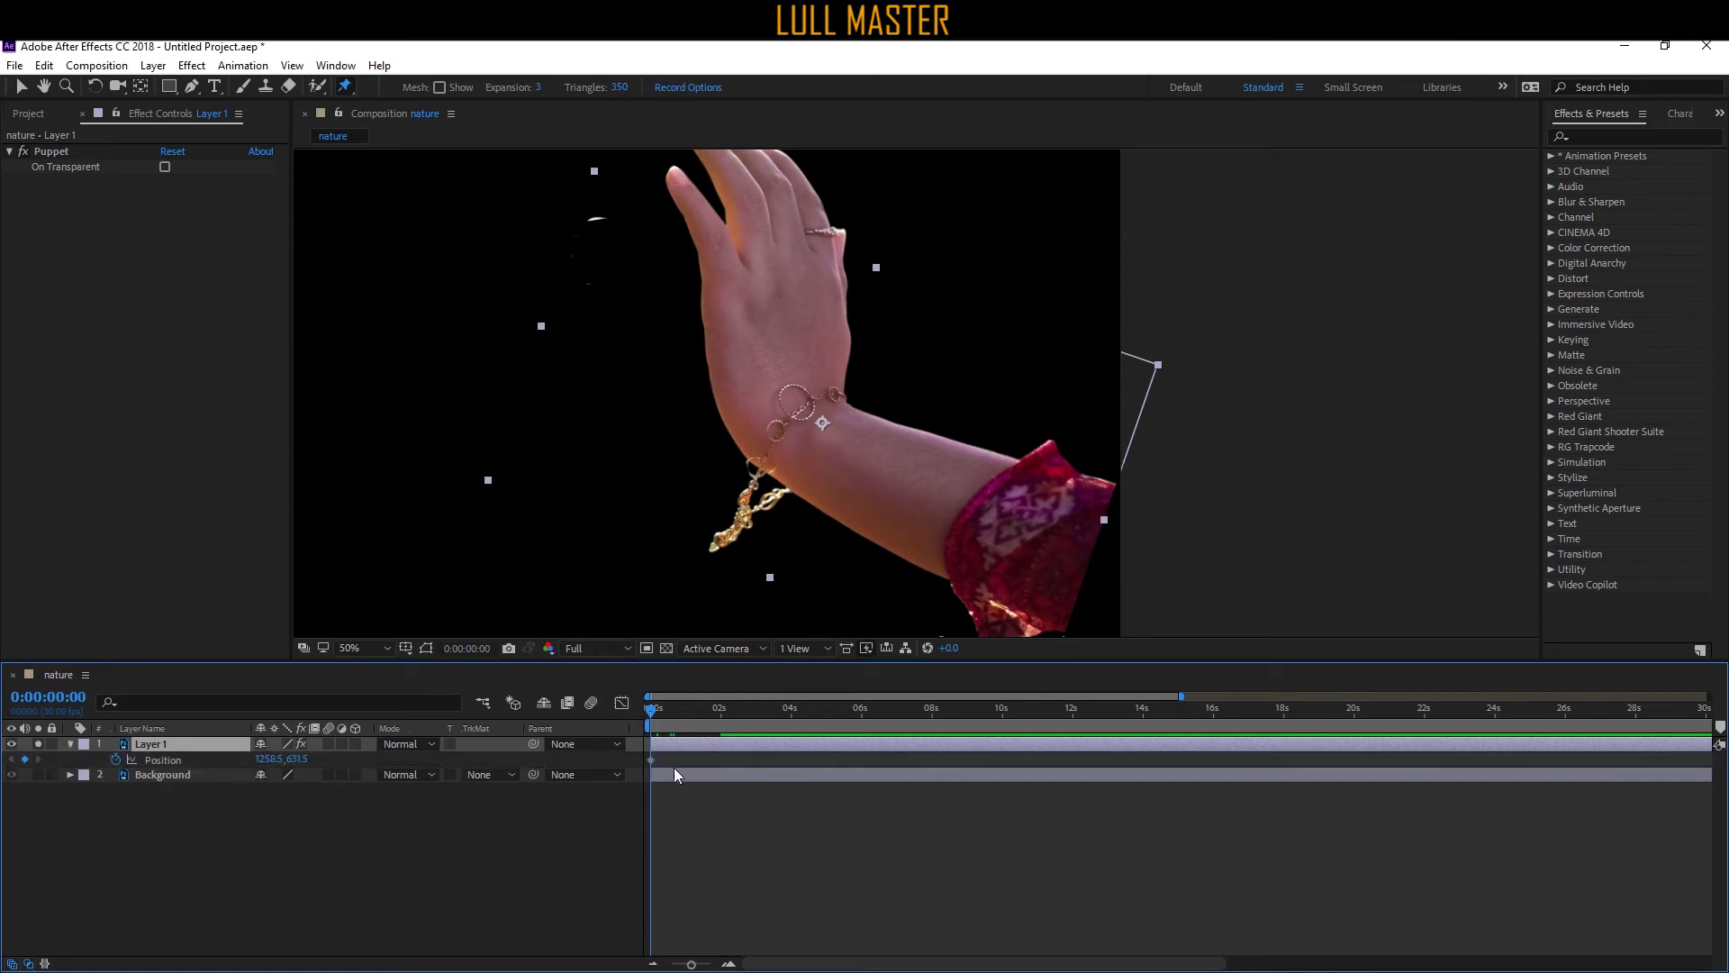
key(u)
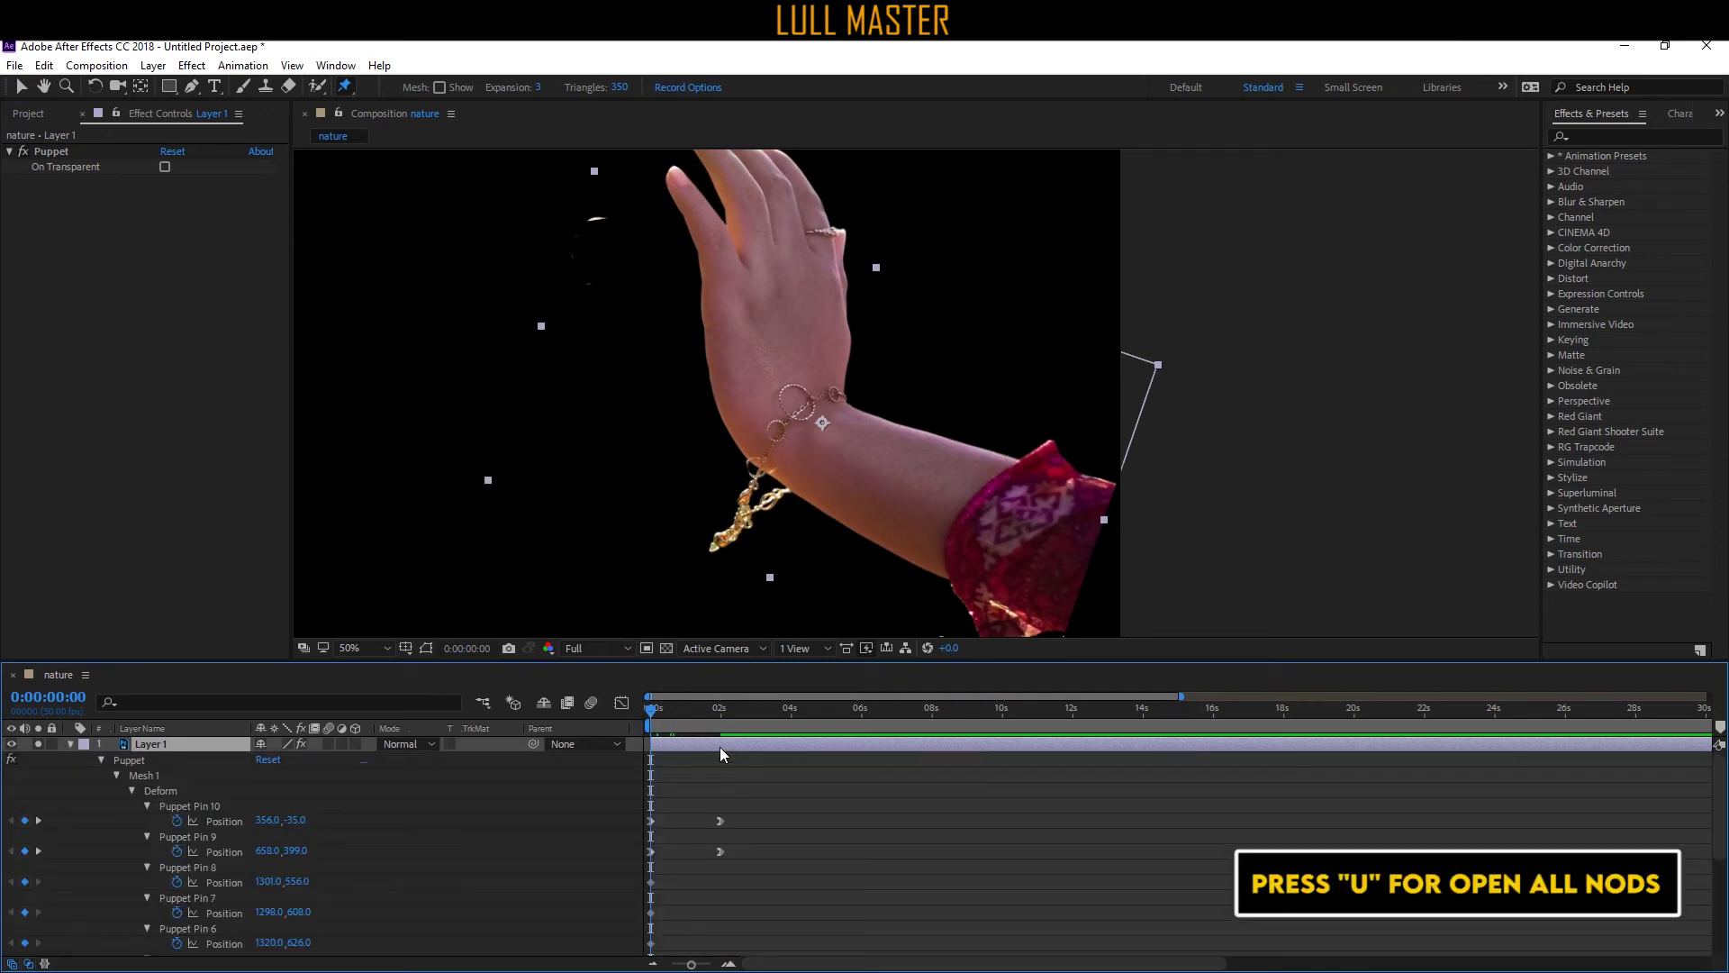
scroll(746, 829, down, 4)
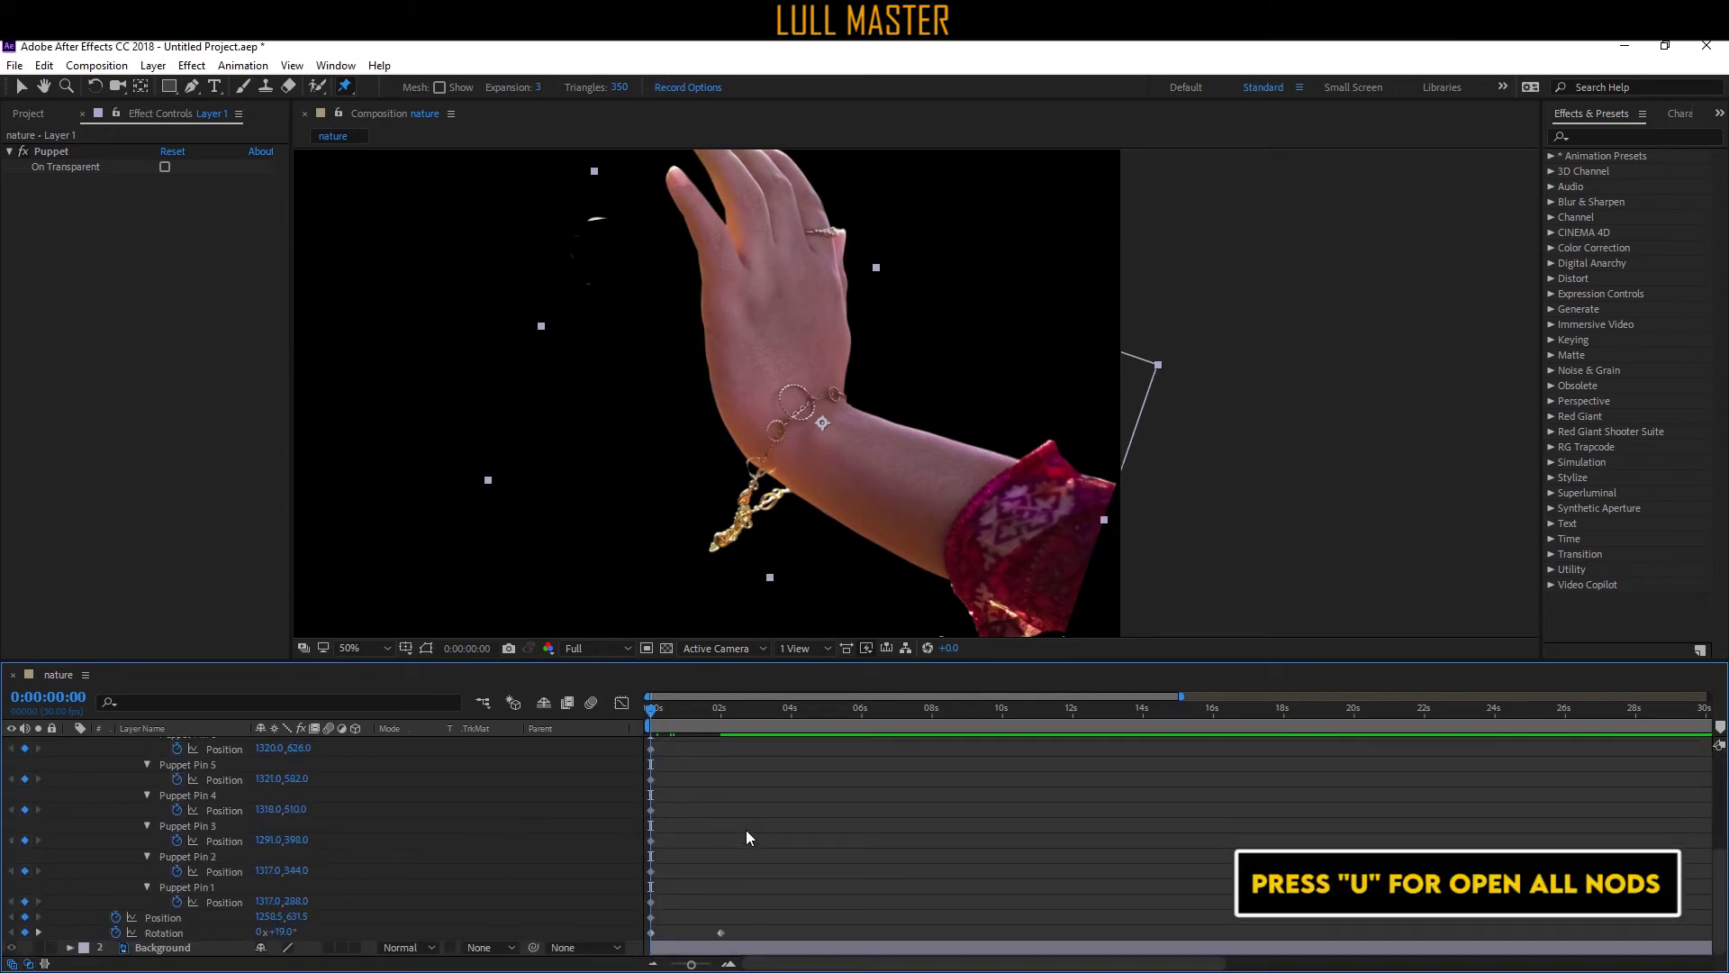
click(725, 709)
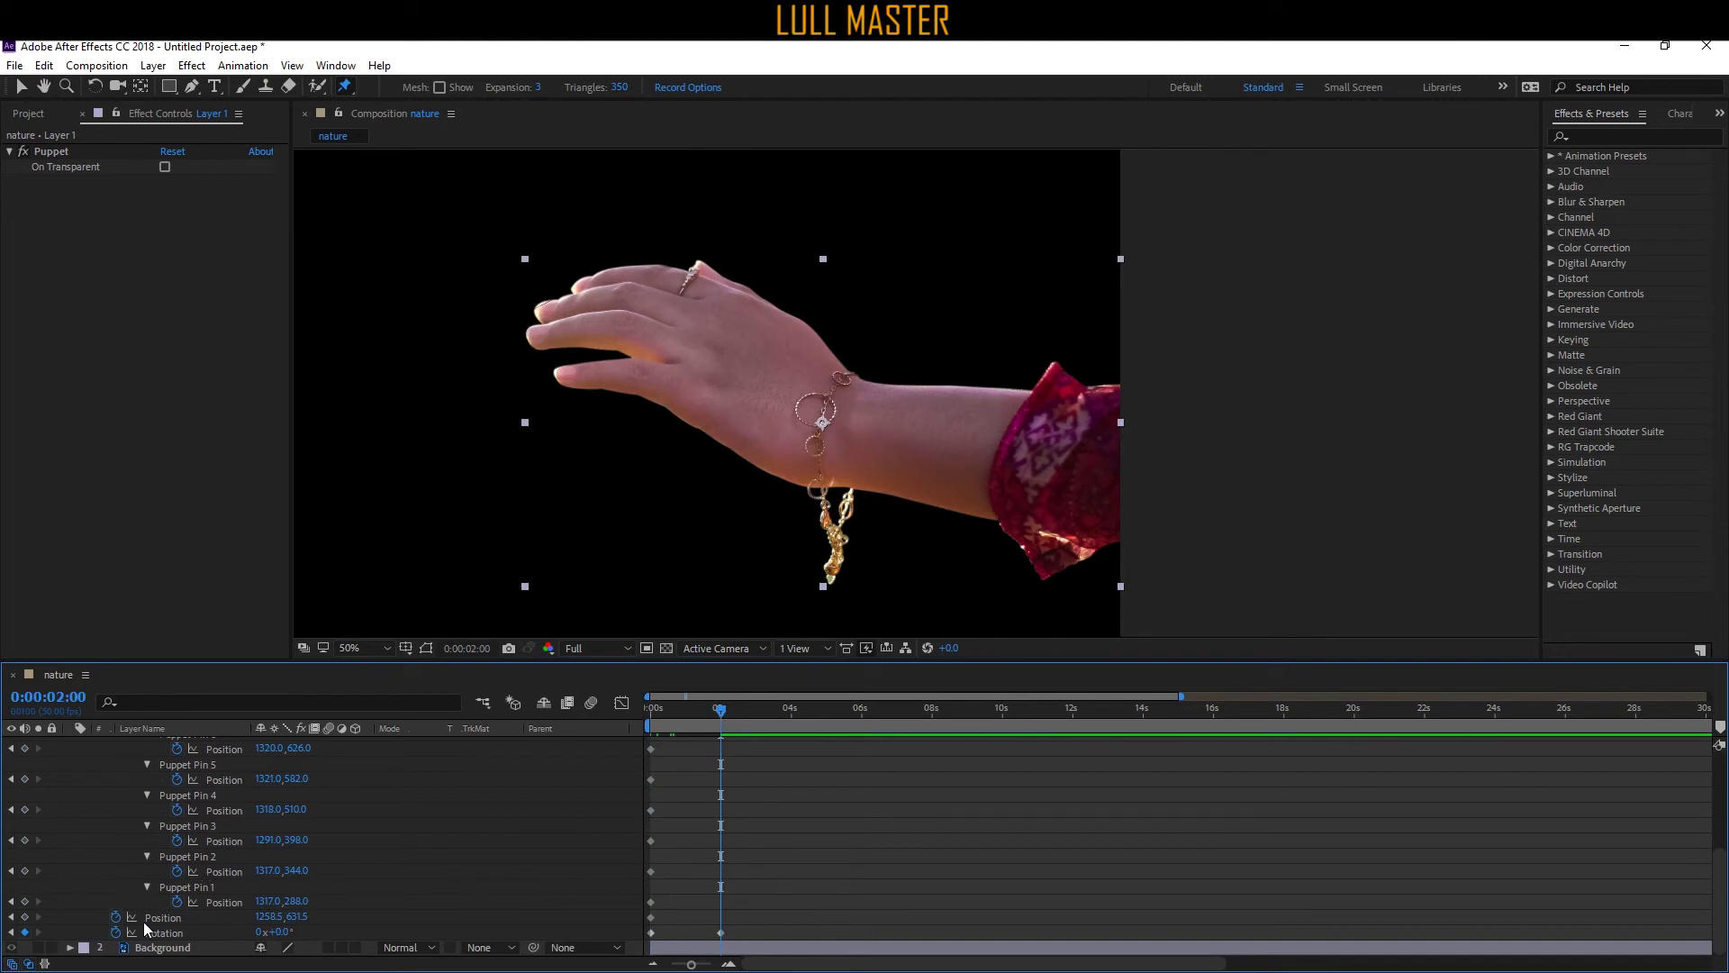
click(24, 917)
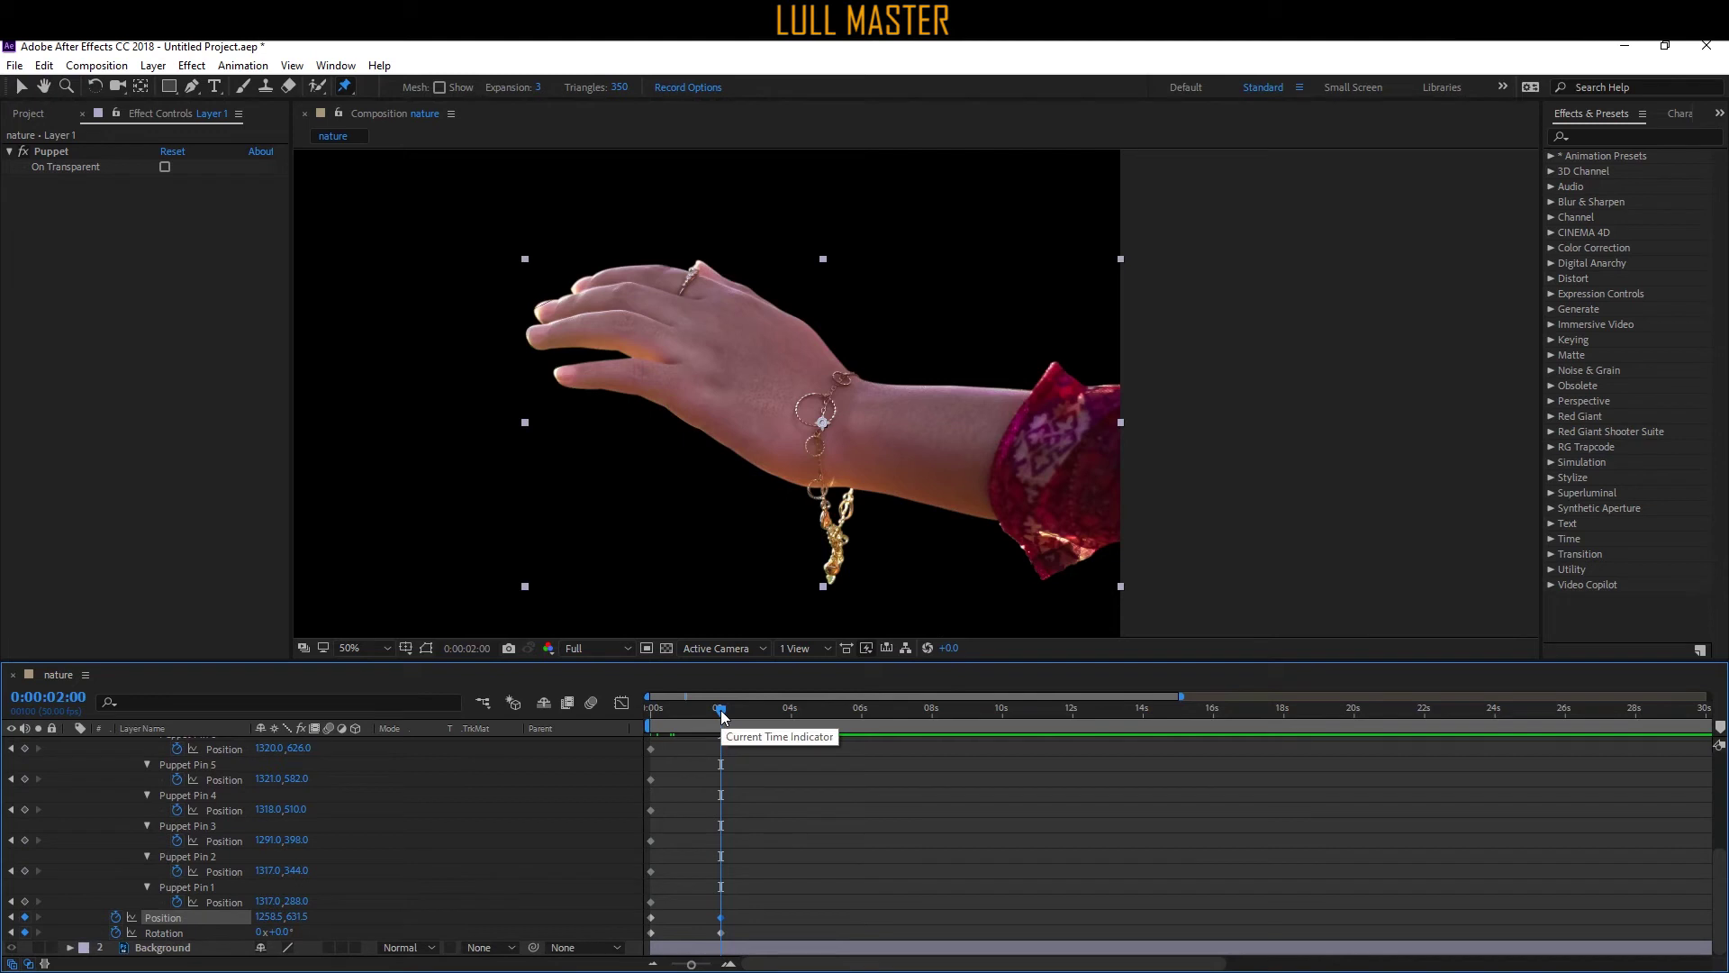
At 0:00:00:00, move Layer 1 to about 1456, 702 and fit the whole composition in the view.
drag(722, 716, 629, 723)
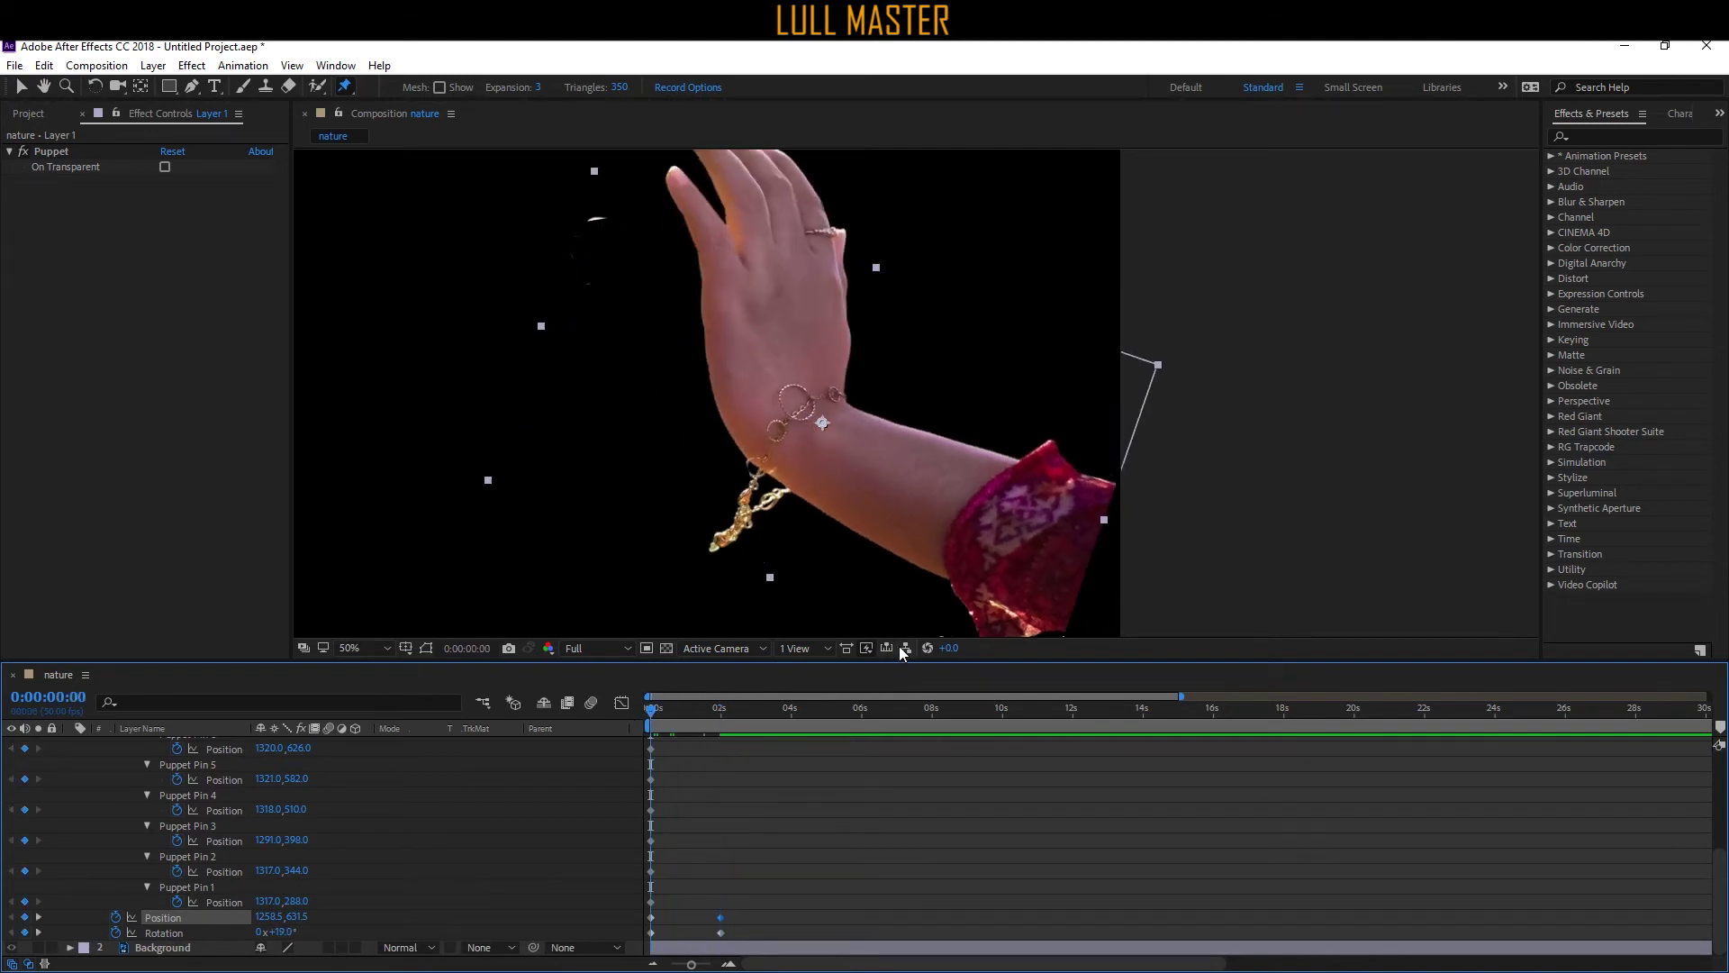
click(25, 87)
drag(1013, 480, 1080, 450)
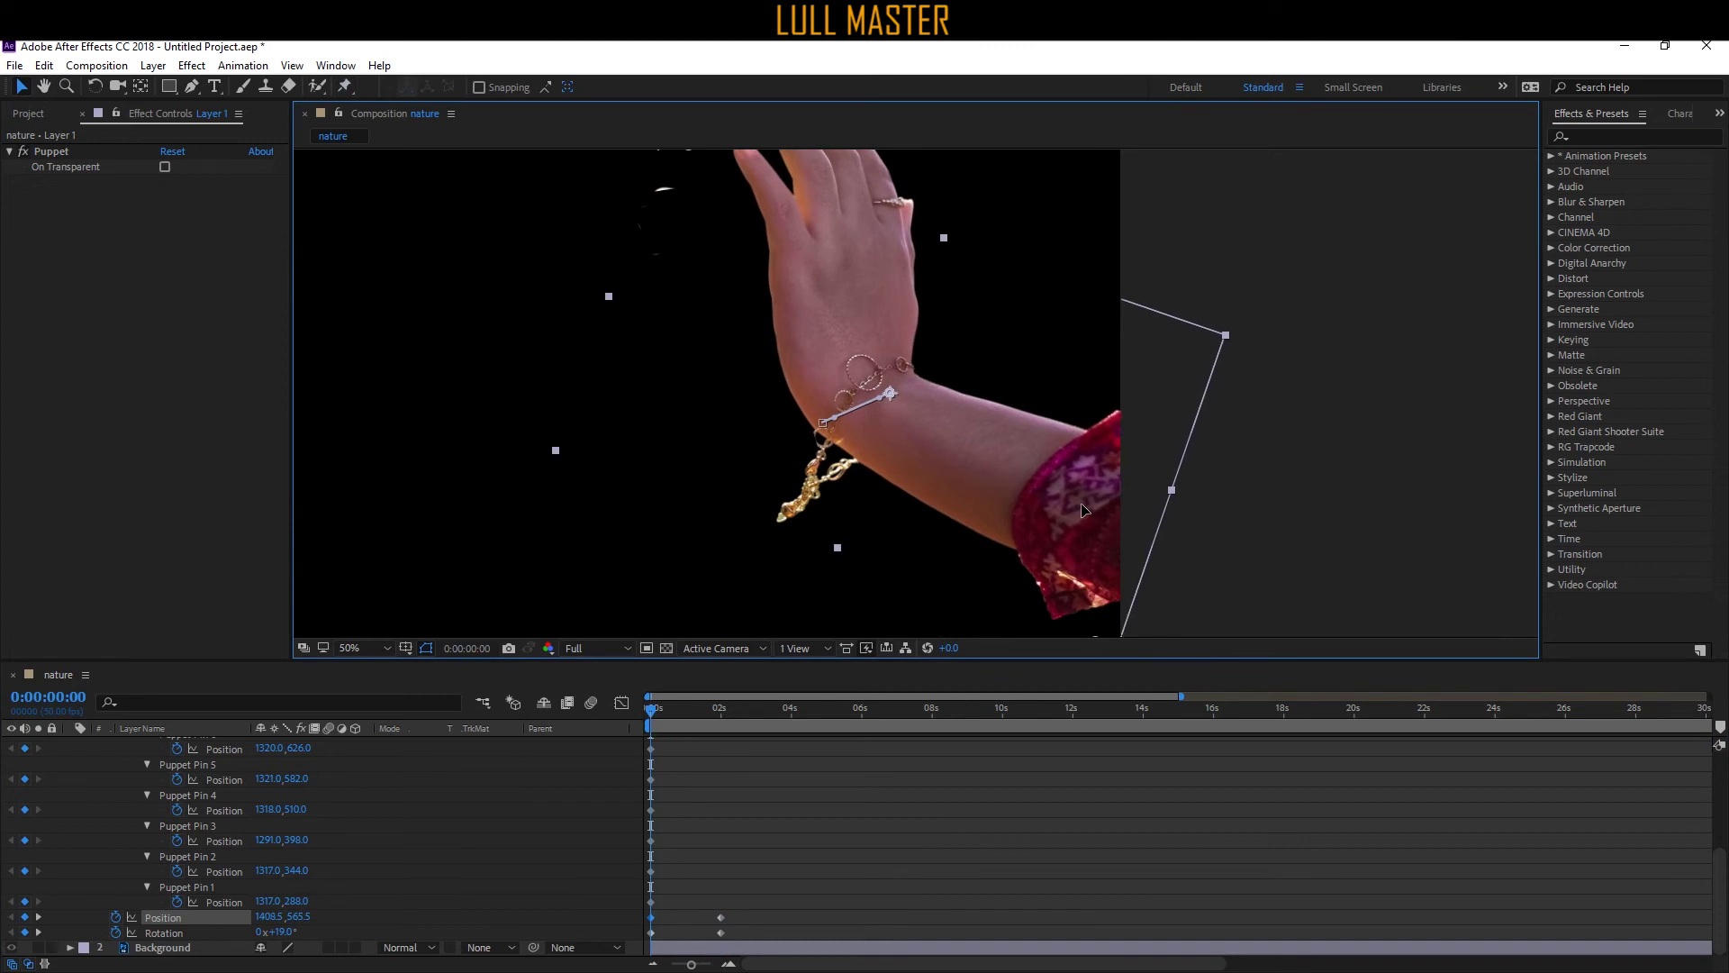
click(388, 648)
click(365, 324)
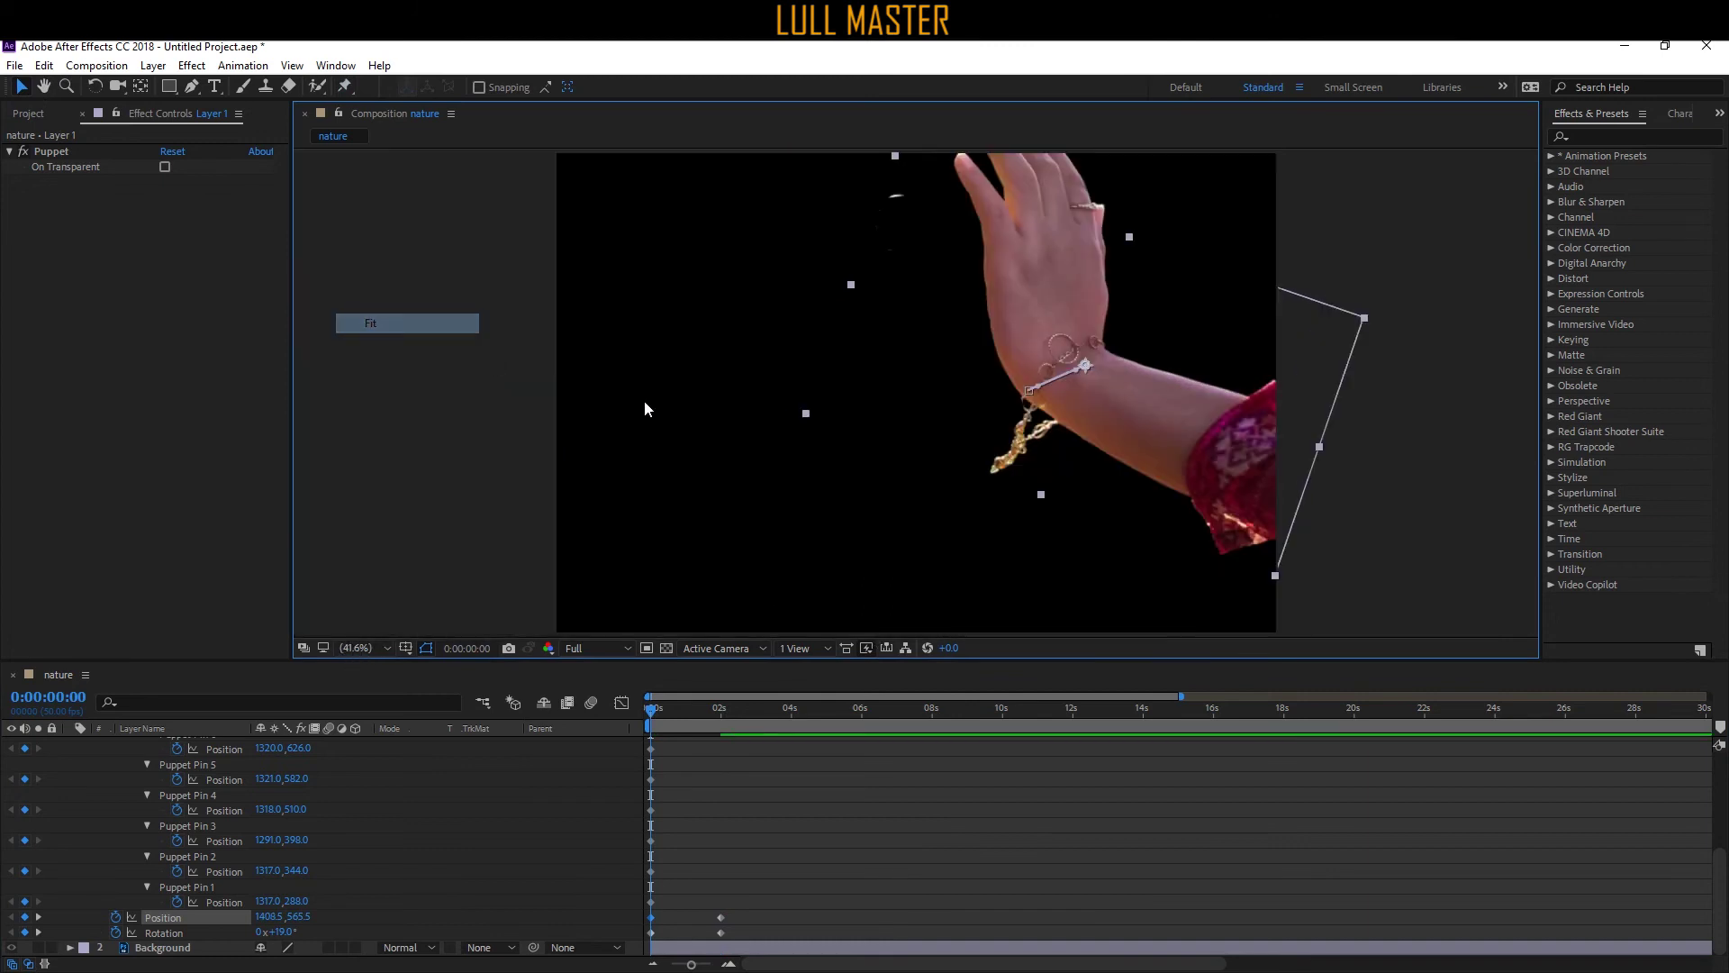
drag(1257, 491, 1264, 538)
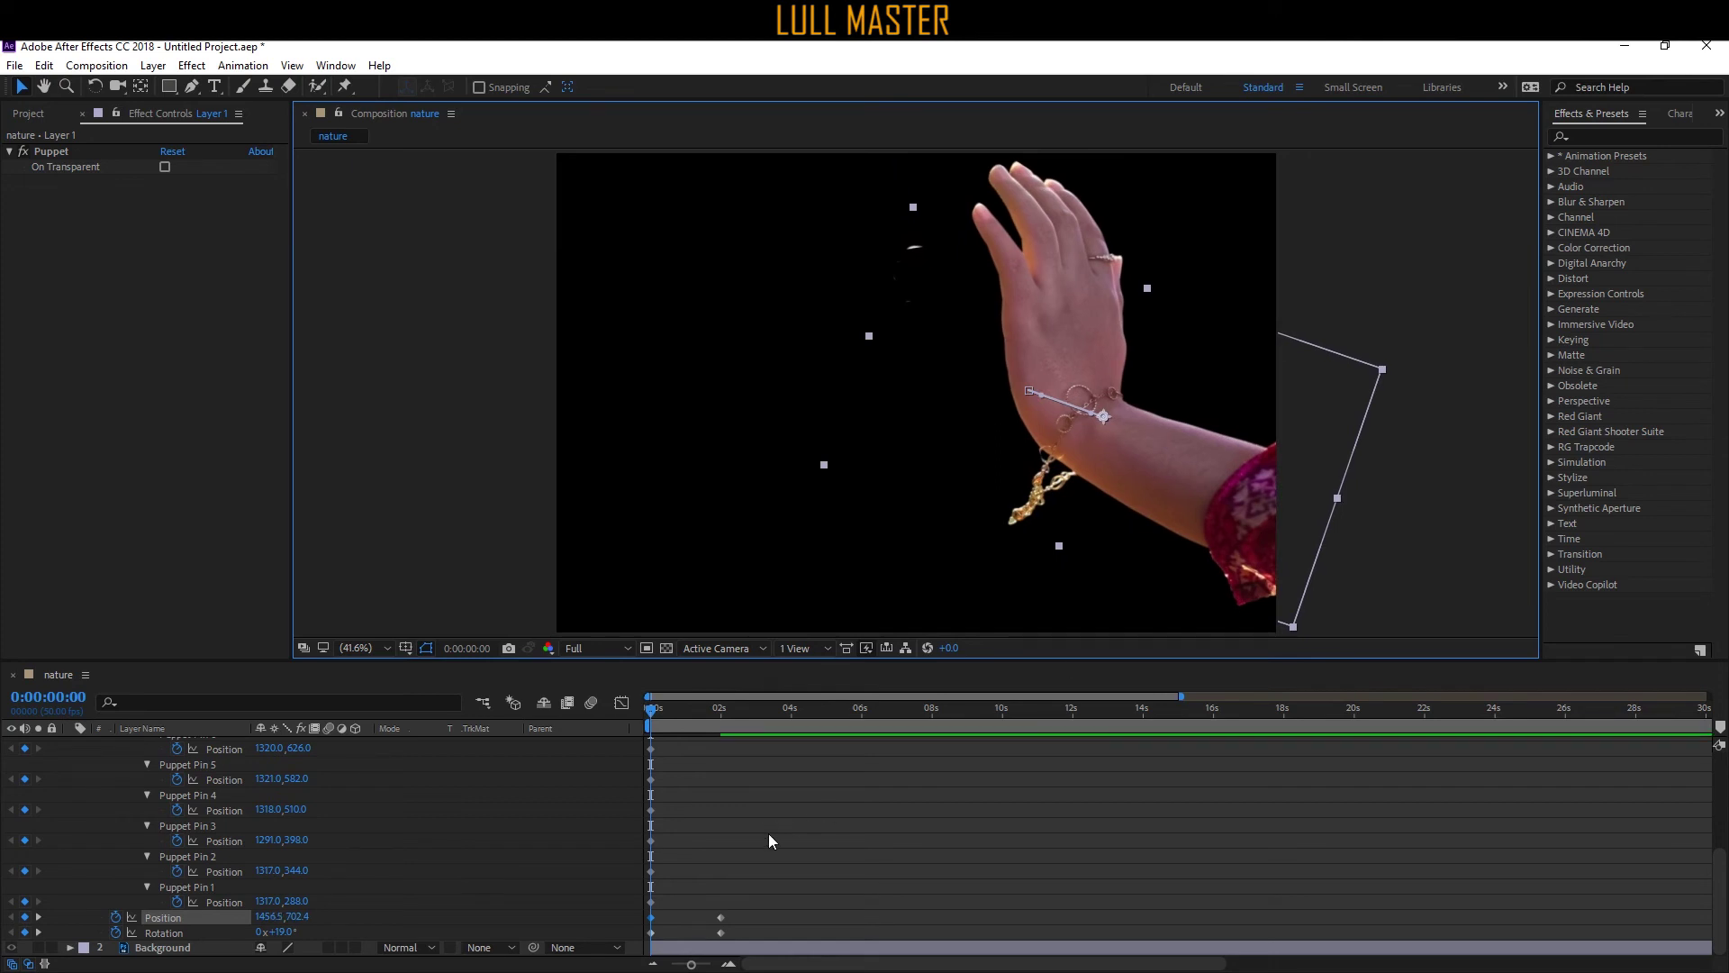
Apply Easy Ease to Layer 1's Position and Rotation keyframes and preview the animation.
drag(752, 902, 651, 942)
right_click(723, 928)
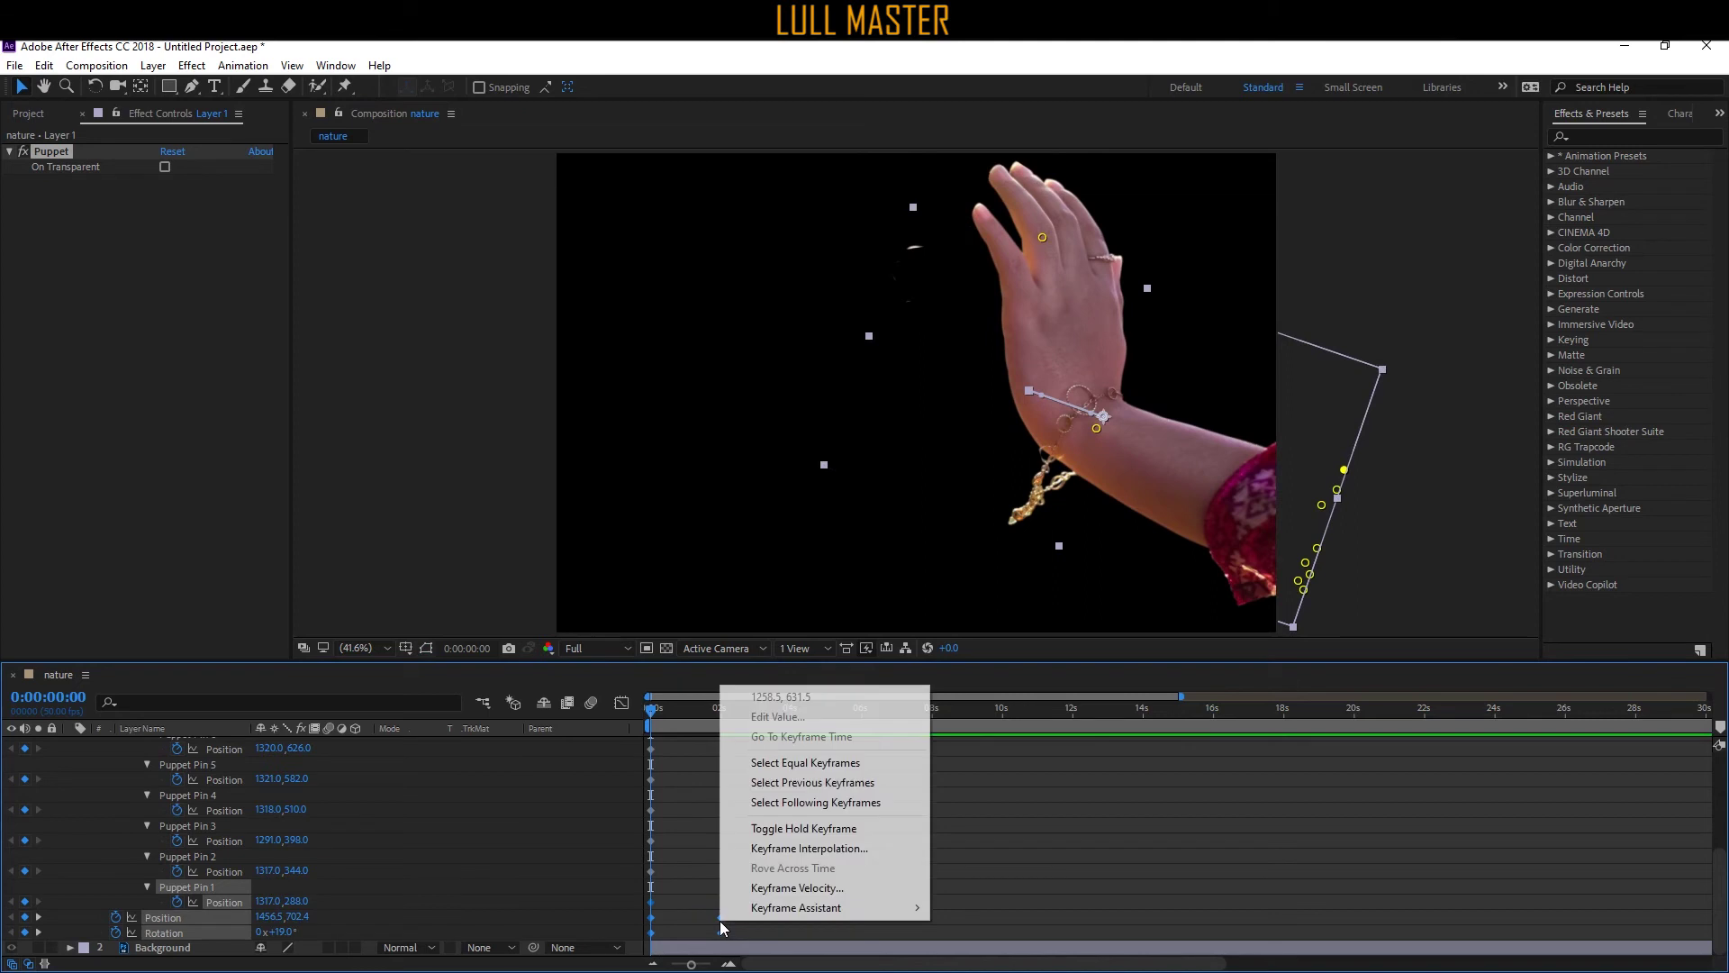
mouse_move(910, 907)
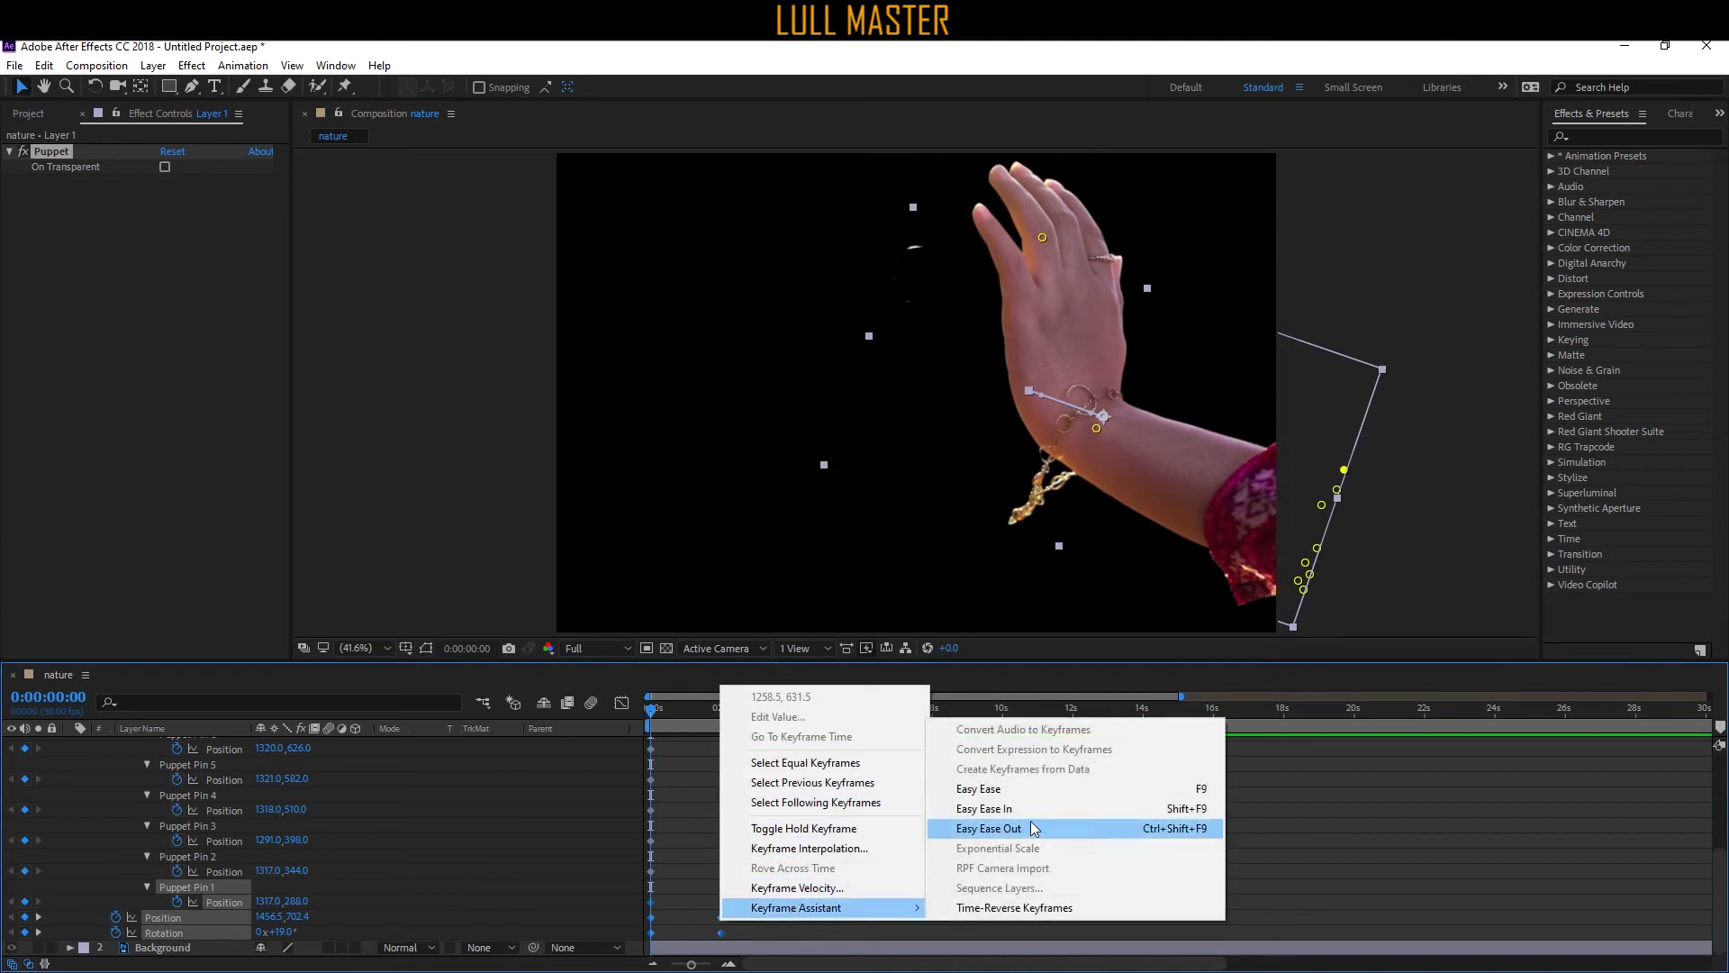
click(982, 789)
key(space)
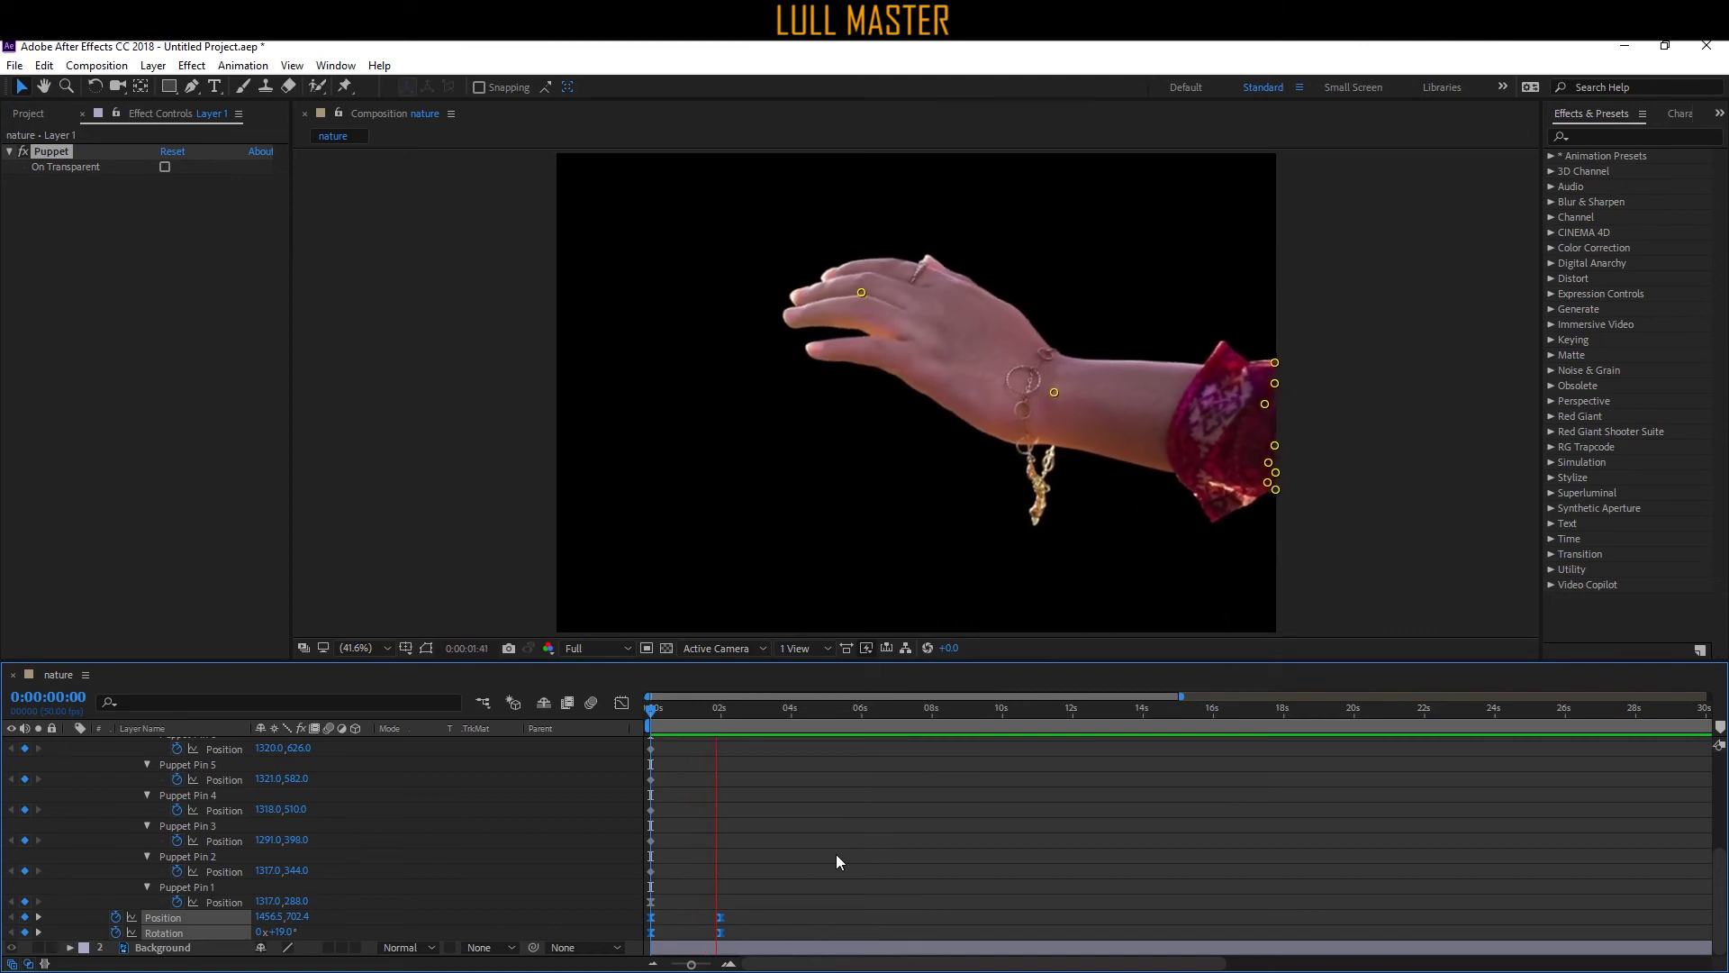
Deselect the keyframes and preview the isolated hand animation from the start of the timeline.
click(830, 834)
key(space)
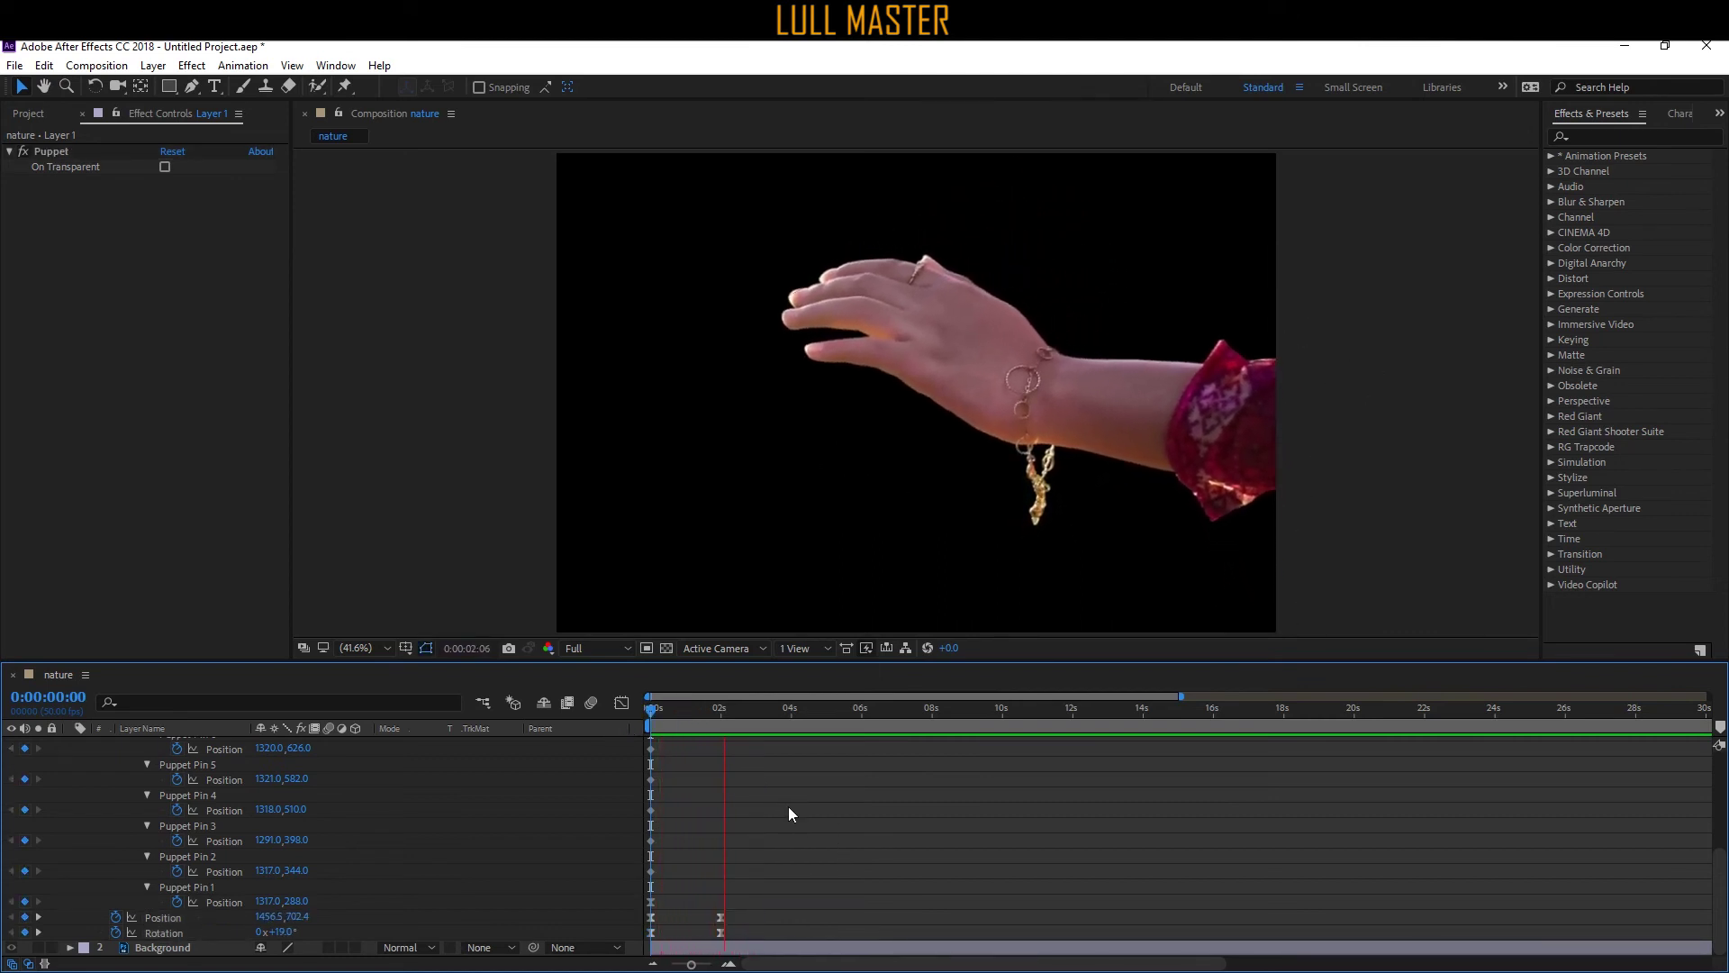
drag(667, 715, 636, 727)
key(space)
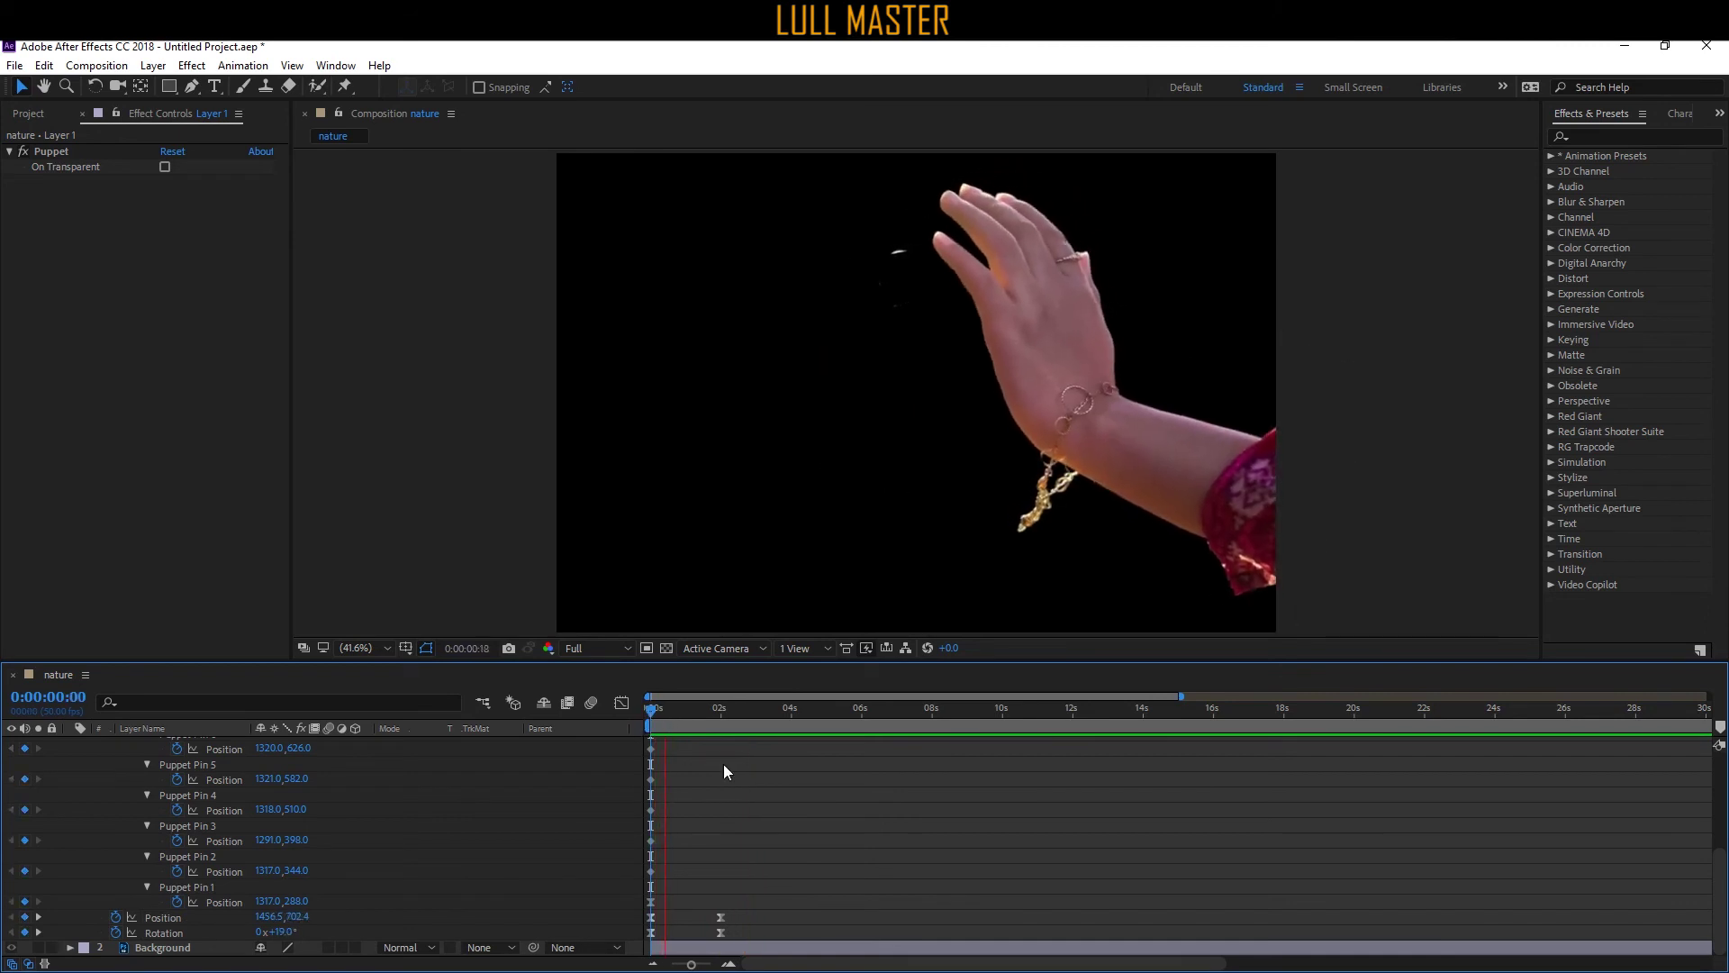
key(space)
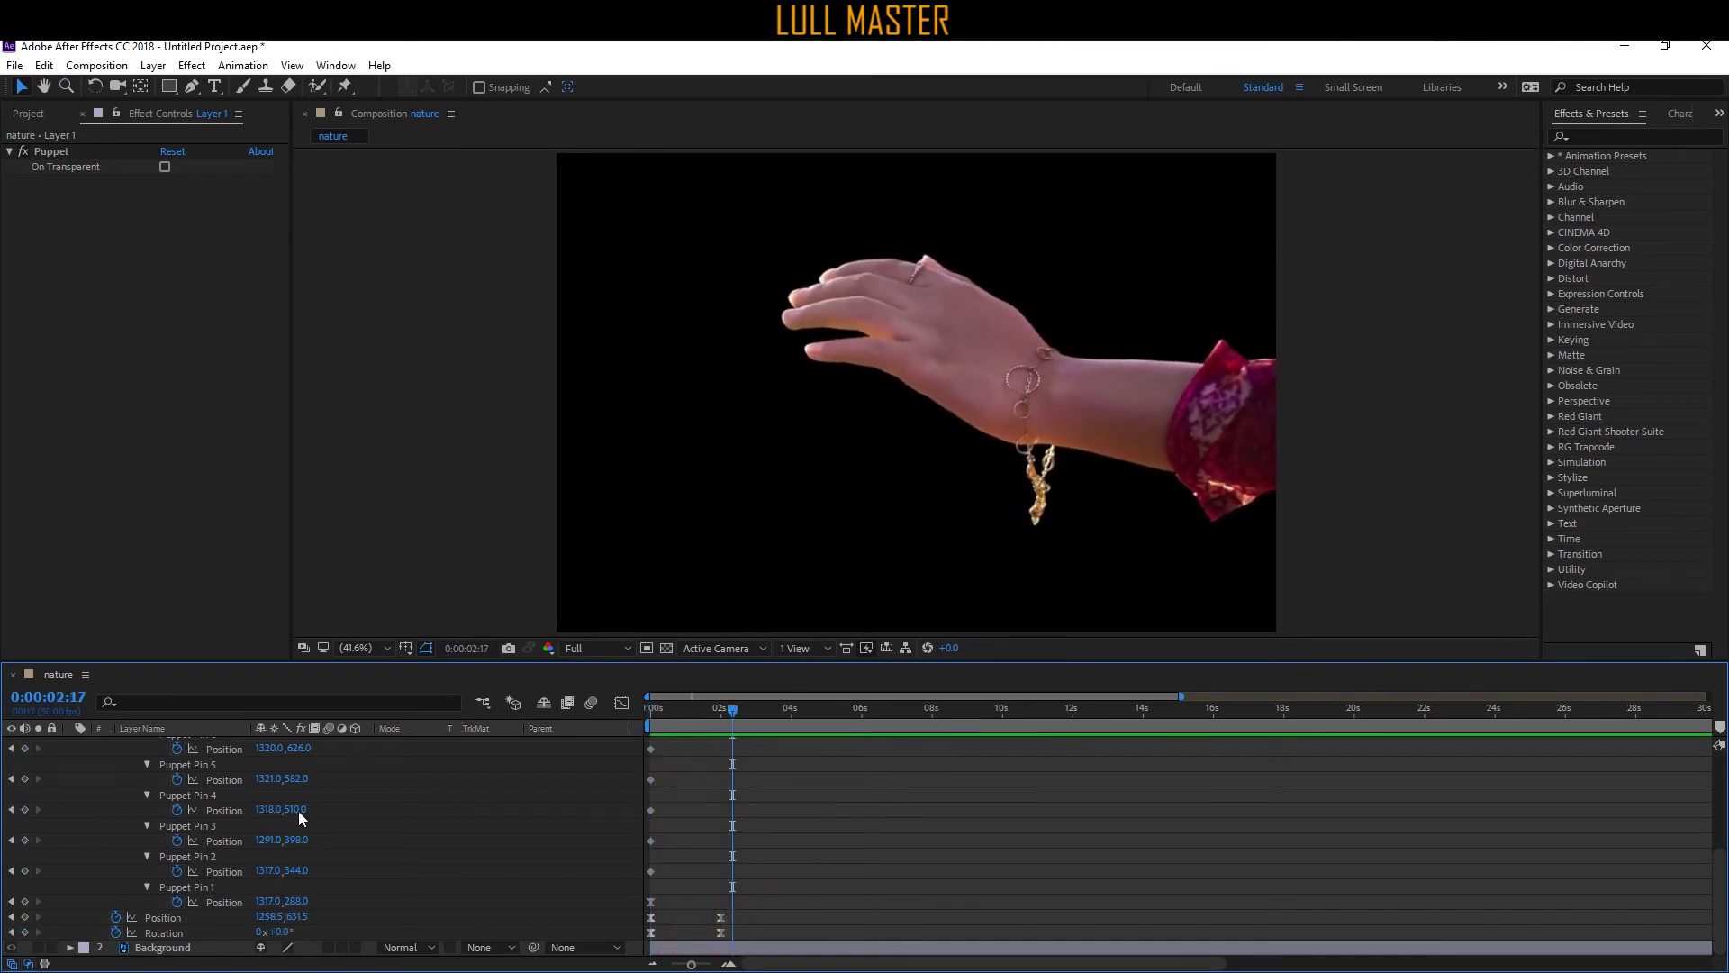
Collapse Layer 1's properties, return to 0:00:00:00 and turn off the layer's solo to bring back the Background.
scroll(182, 759, up, 5)
click(183, 743)
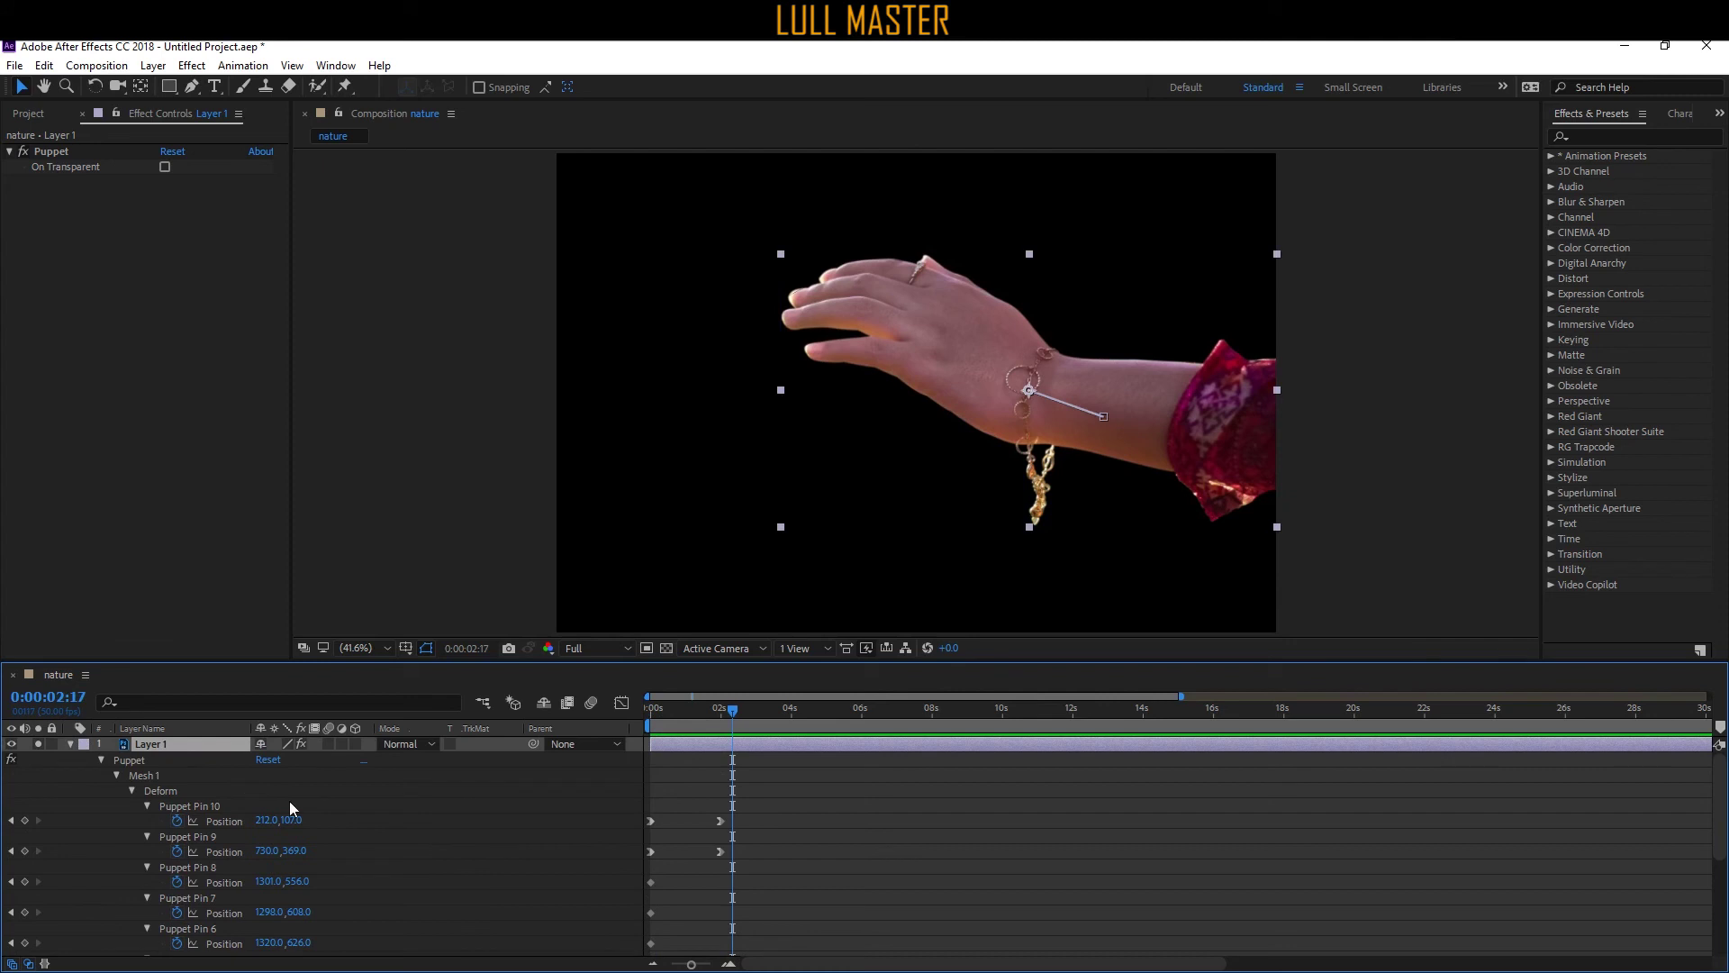
key(u)
click(872, 832)
drag(679, 709, 333, 749)
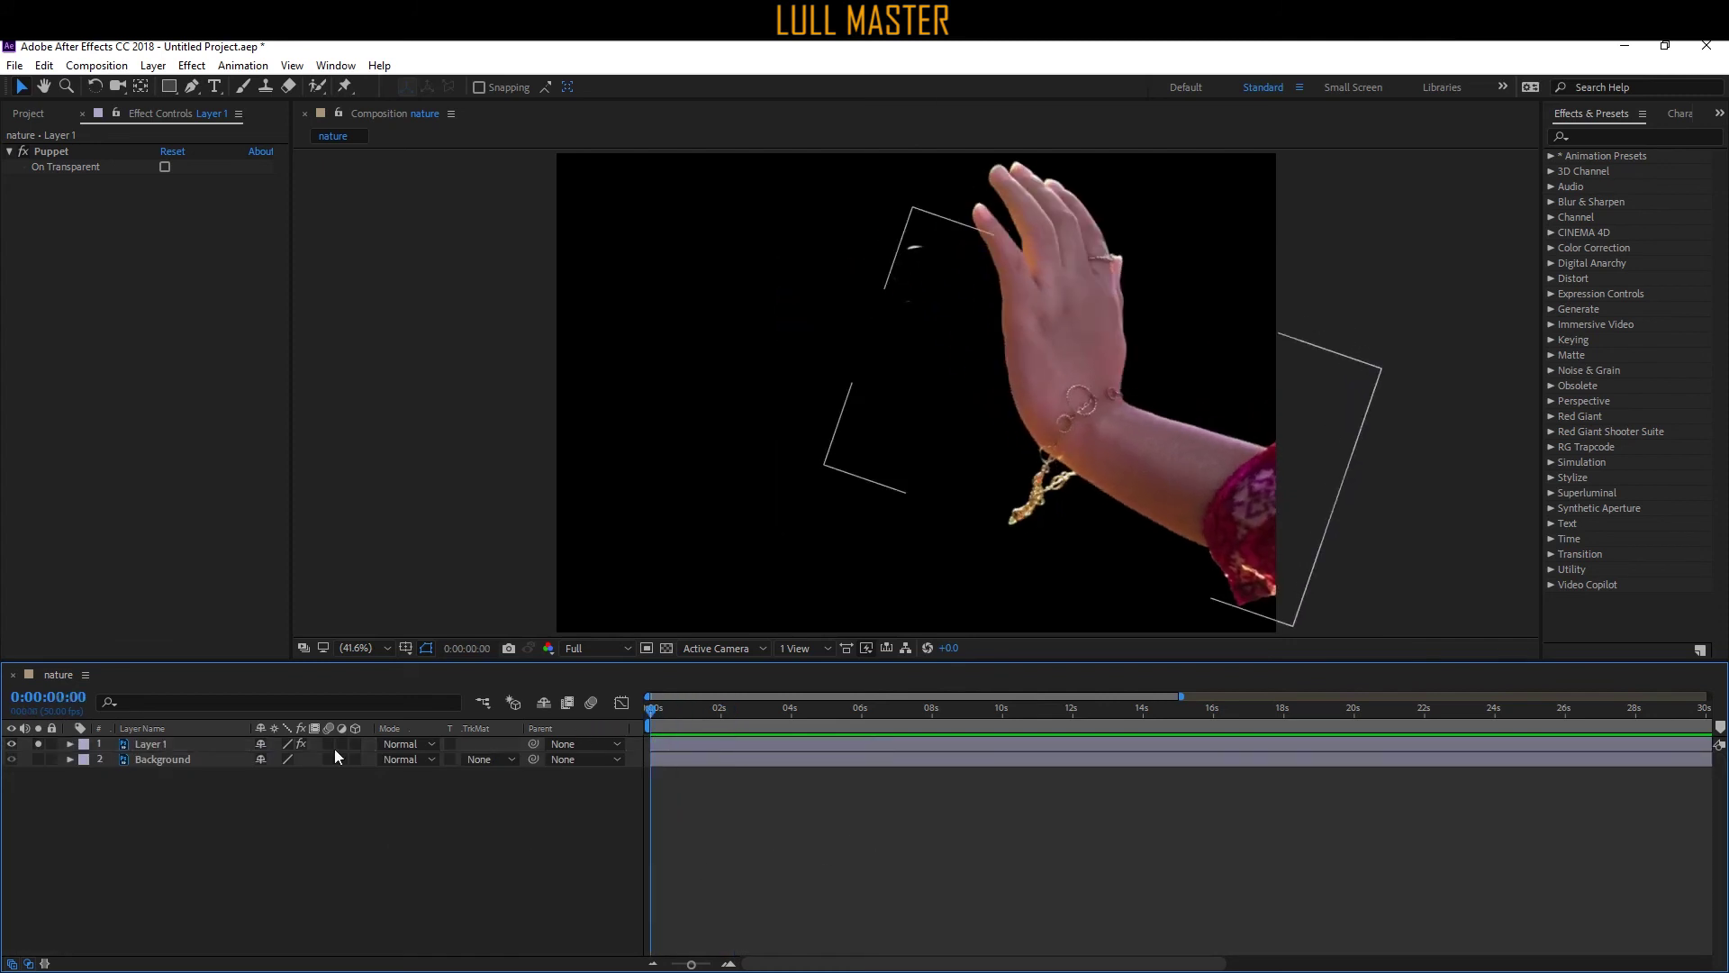
click(41, 750)
Preview the hand animation over the Background layer from the start.
key(space)
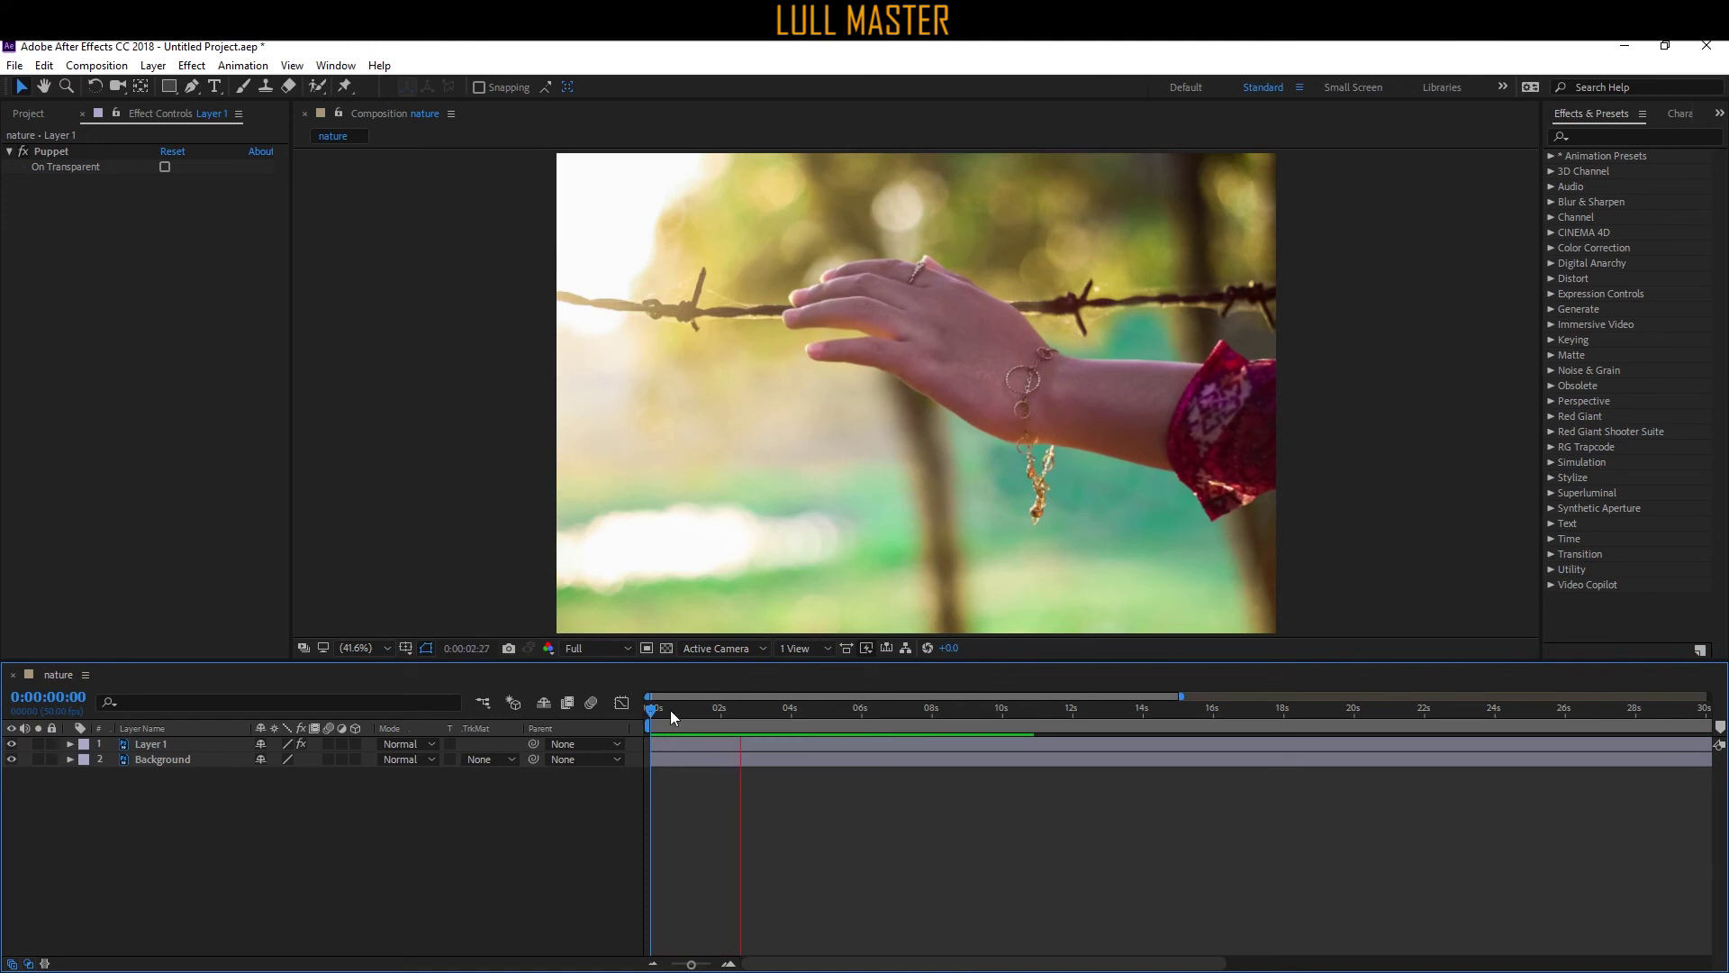
drag(670, 709, 636, 716)
key(space)
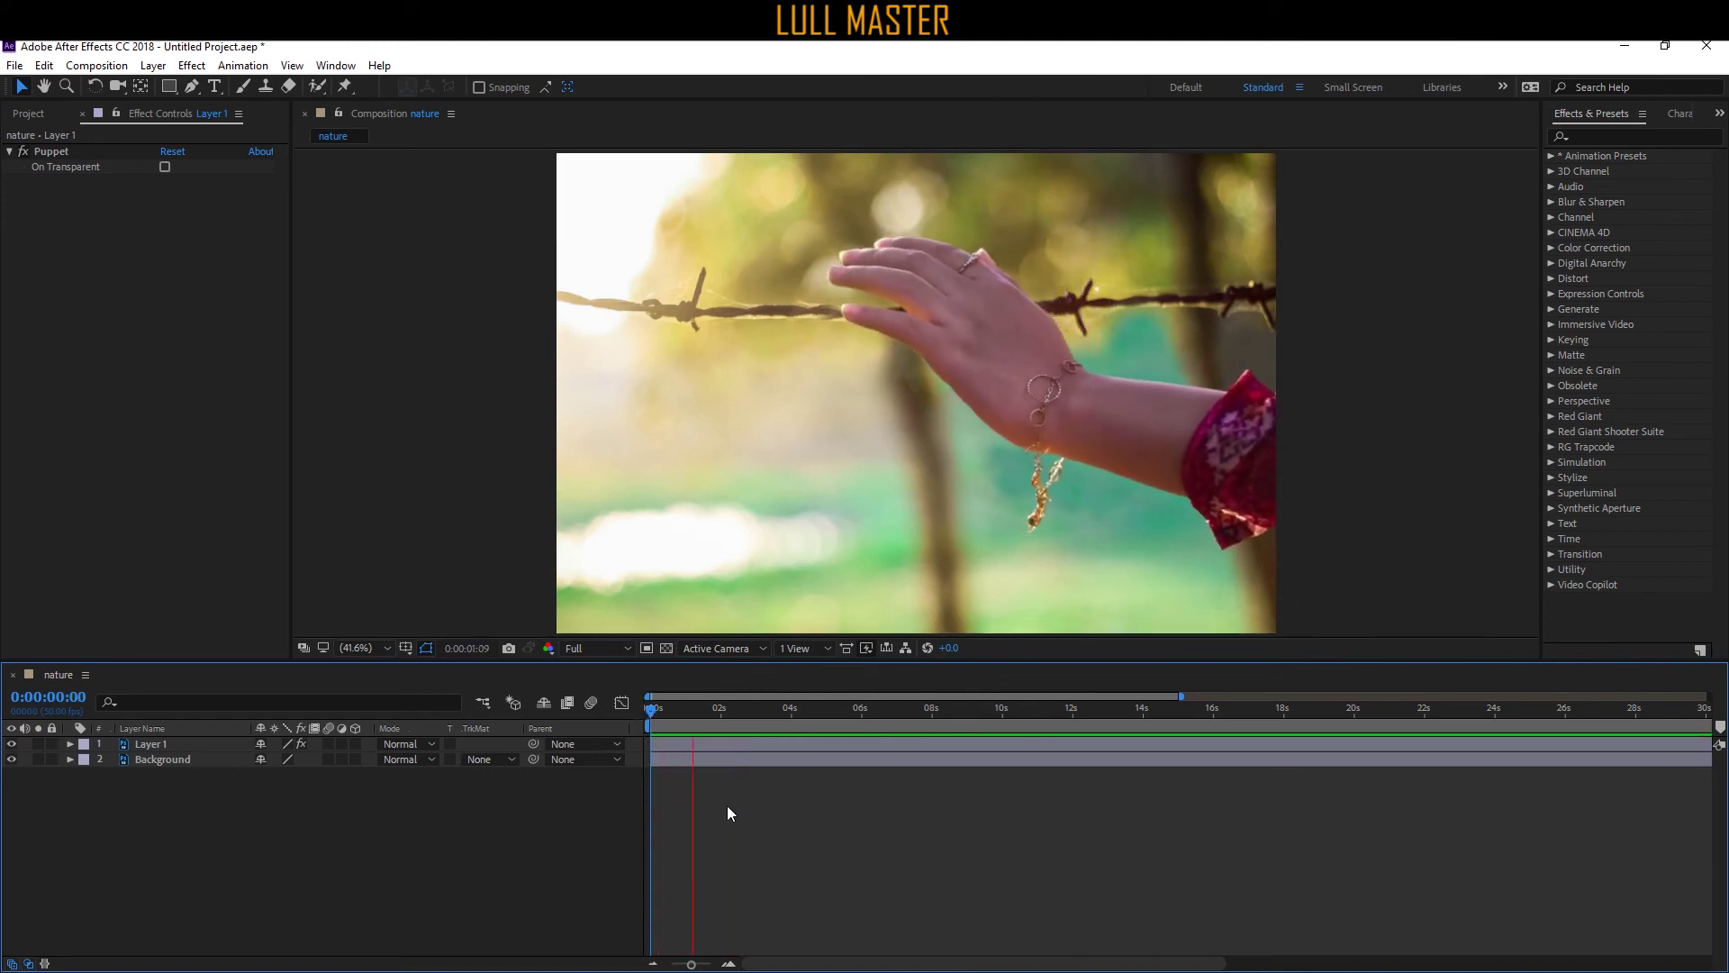
Move the end keyframes of Puppet Pins 9 and 10 and of Layer 1's Position and Rotation to 0:00:04:00.
click(685, 746)
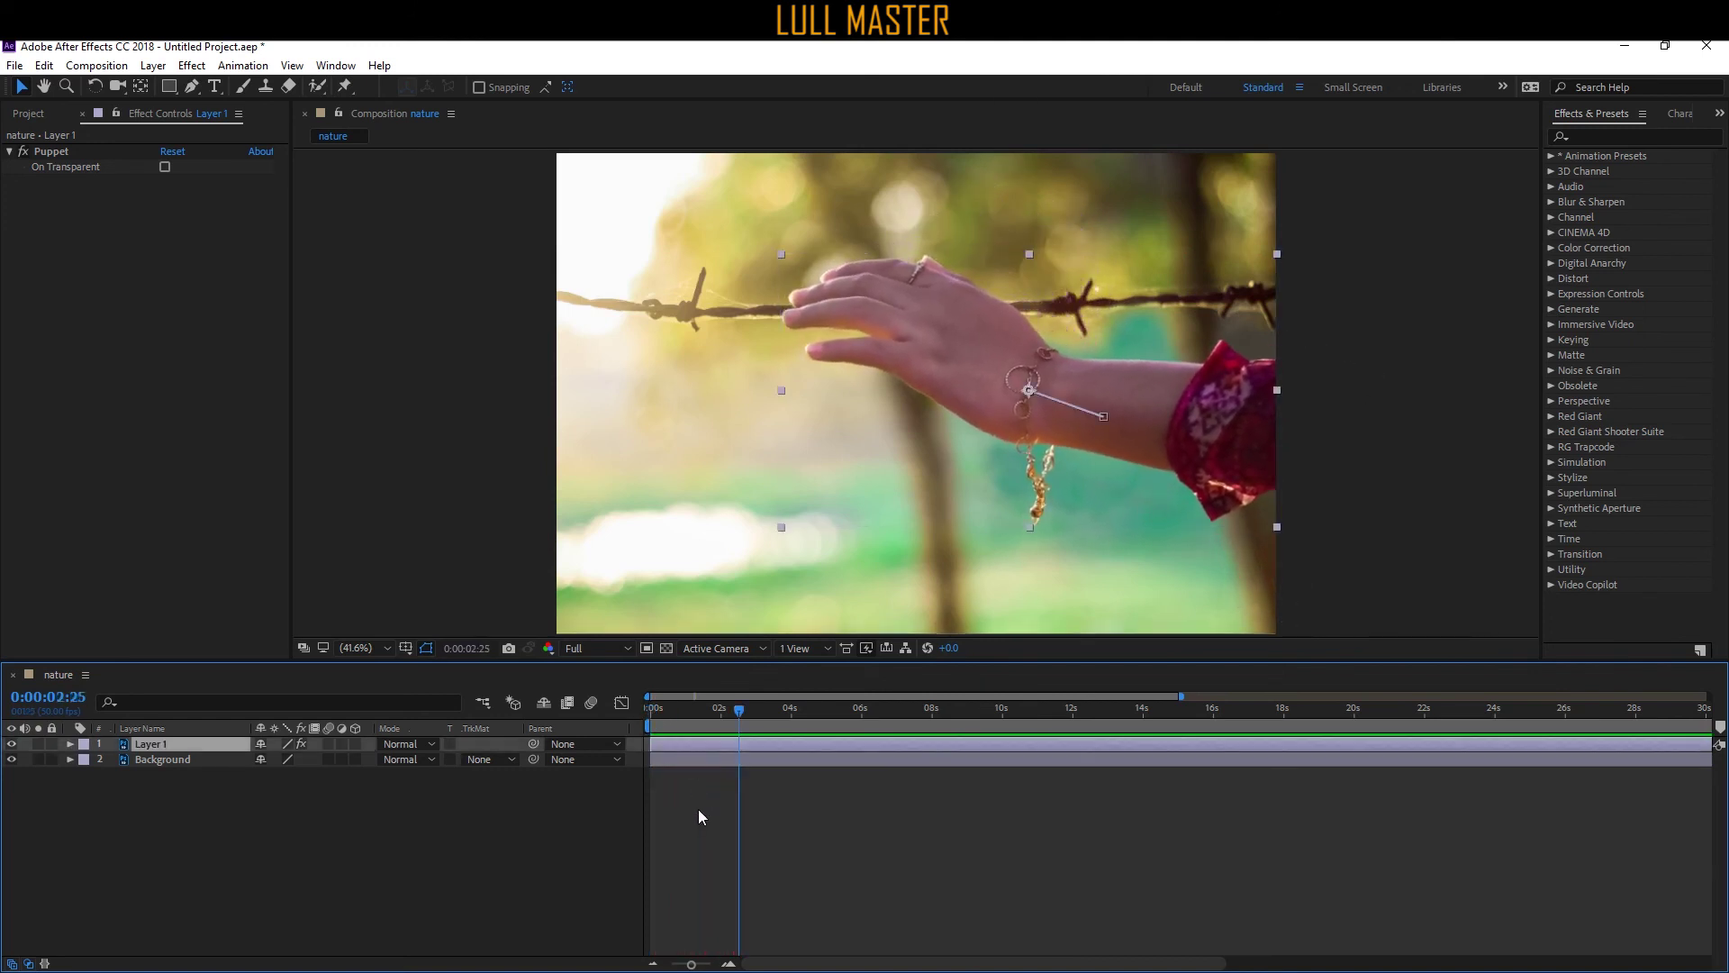
key(u)
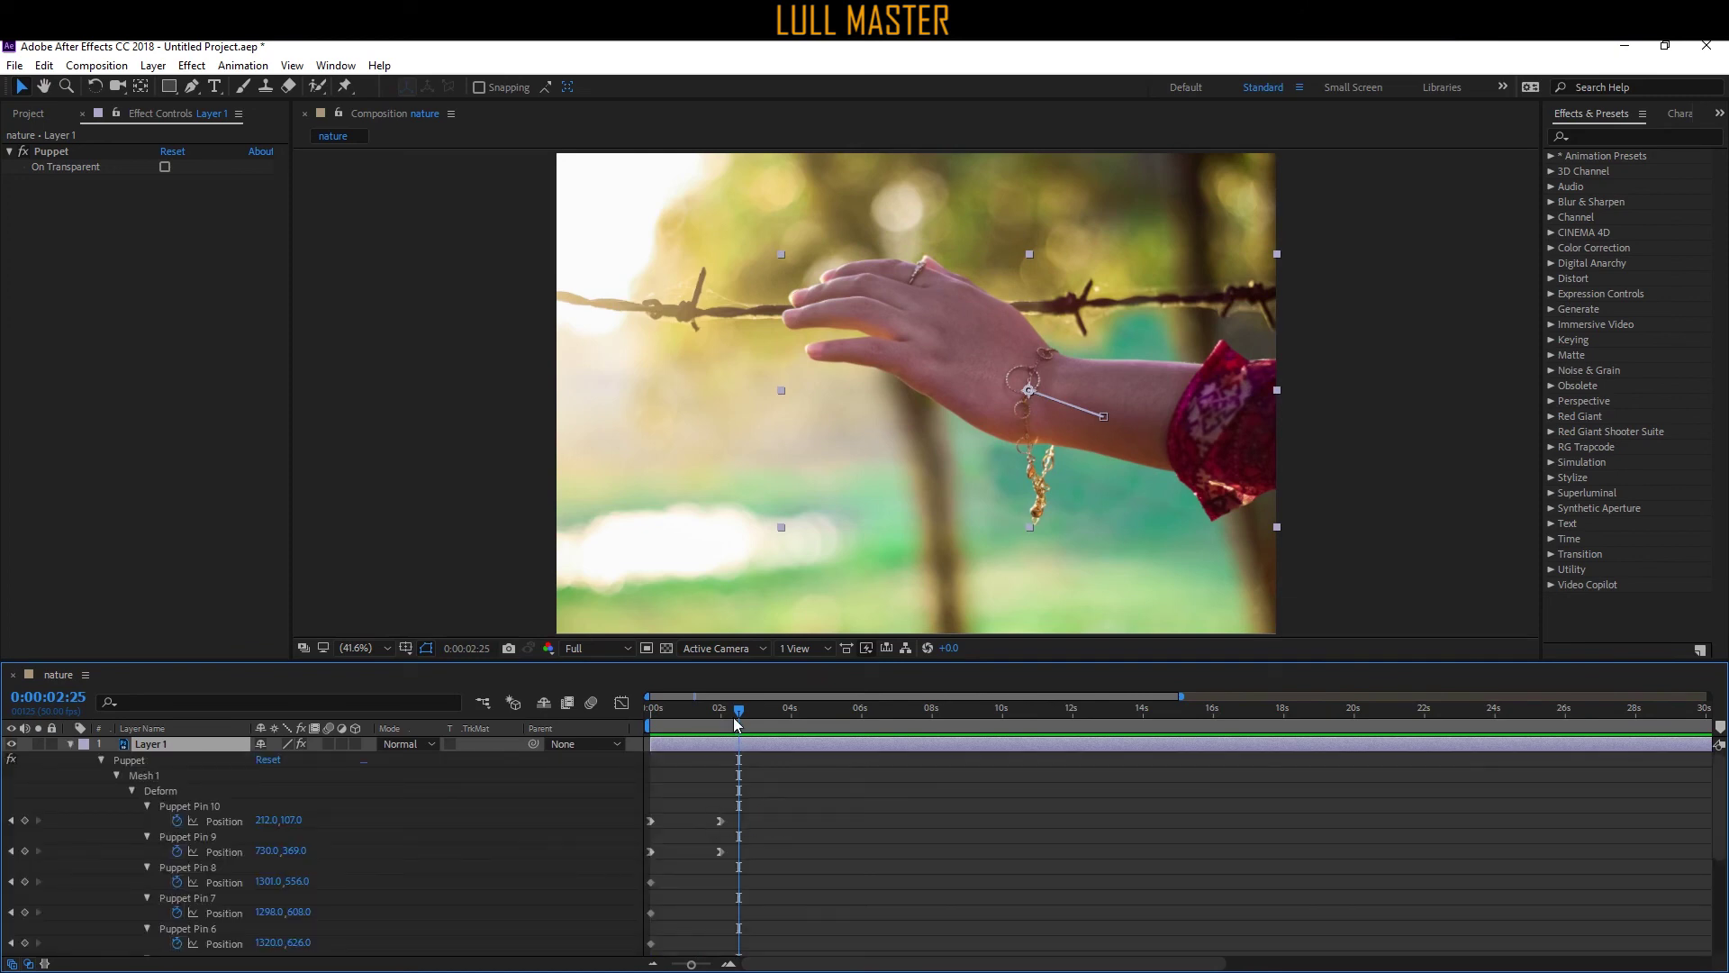
drag(739, 716, 791, 725)
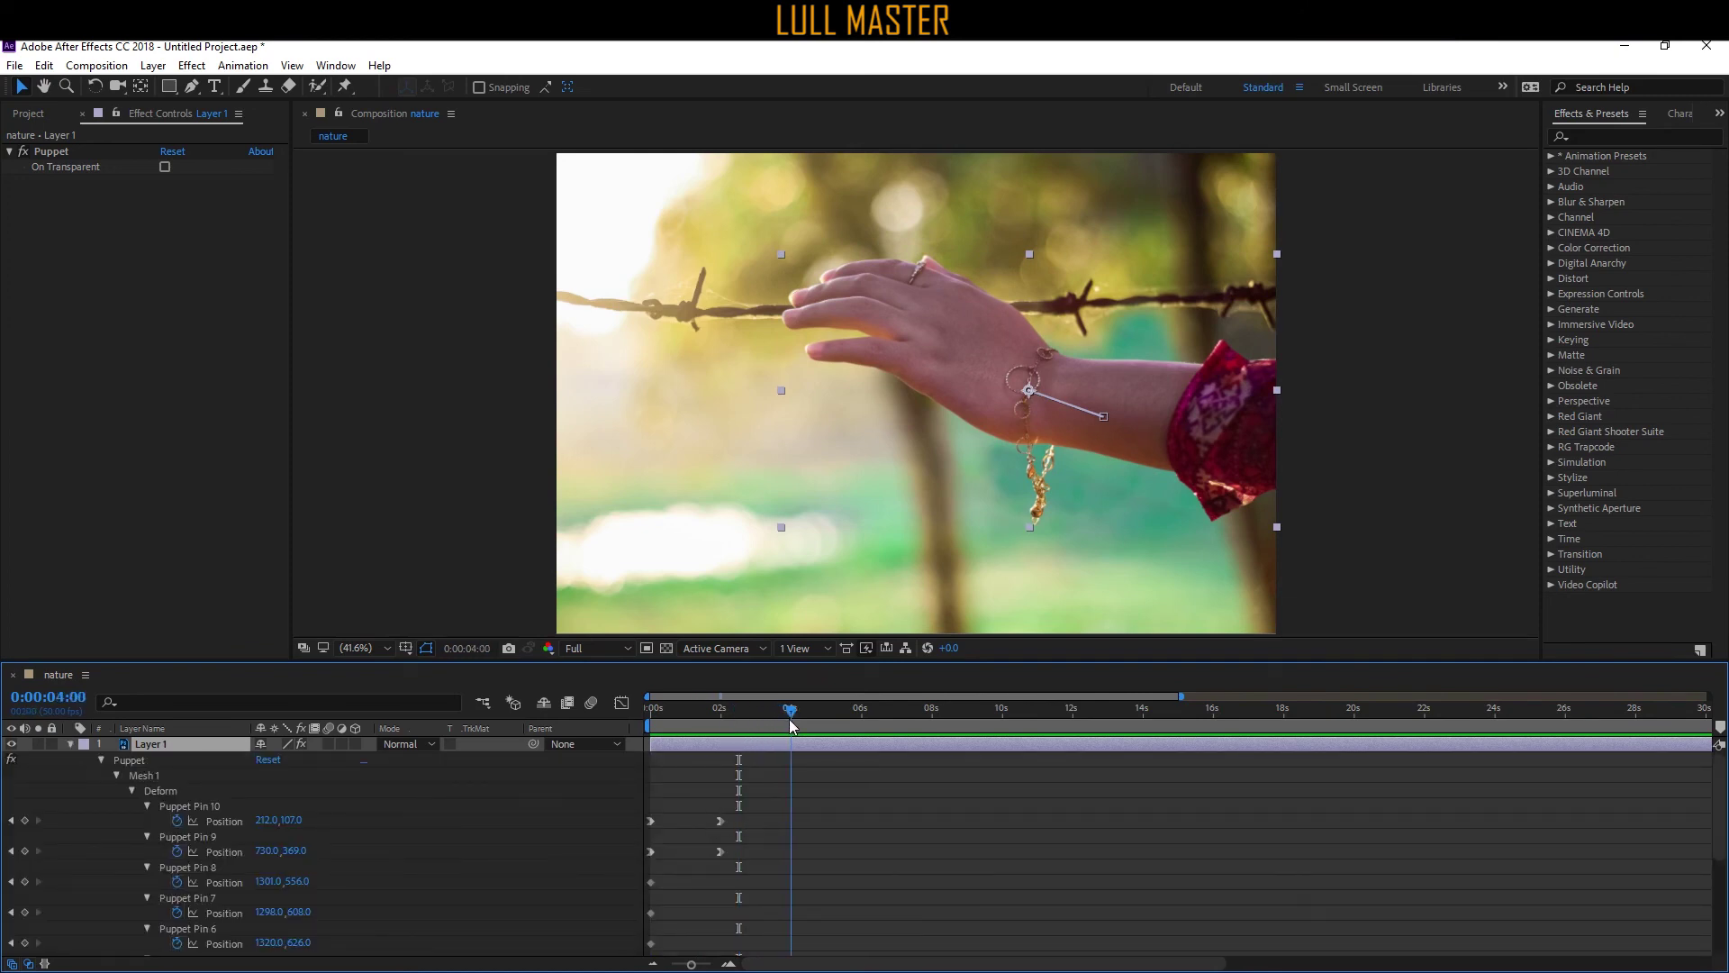
drag(737, 818, 774, 835)
scroll(849, 868, down, 5)
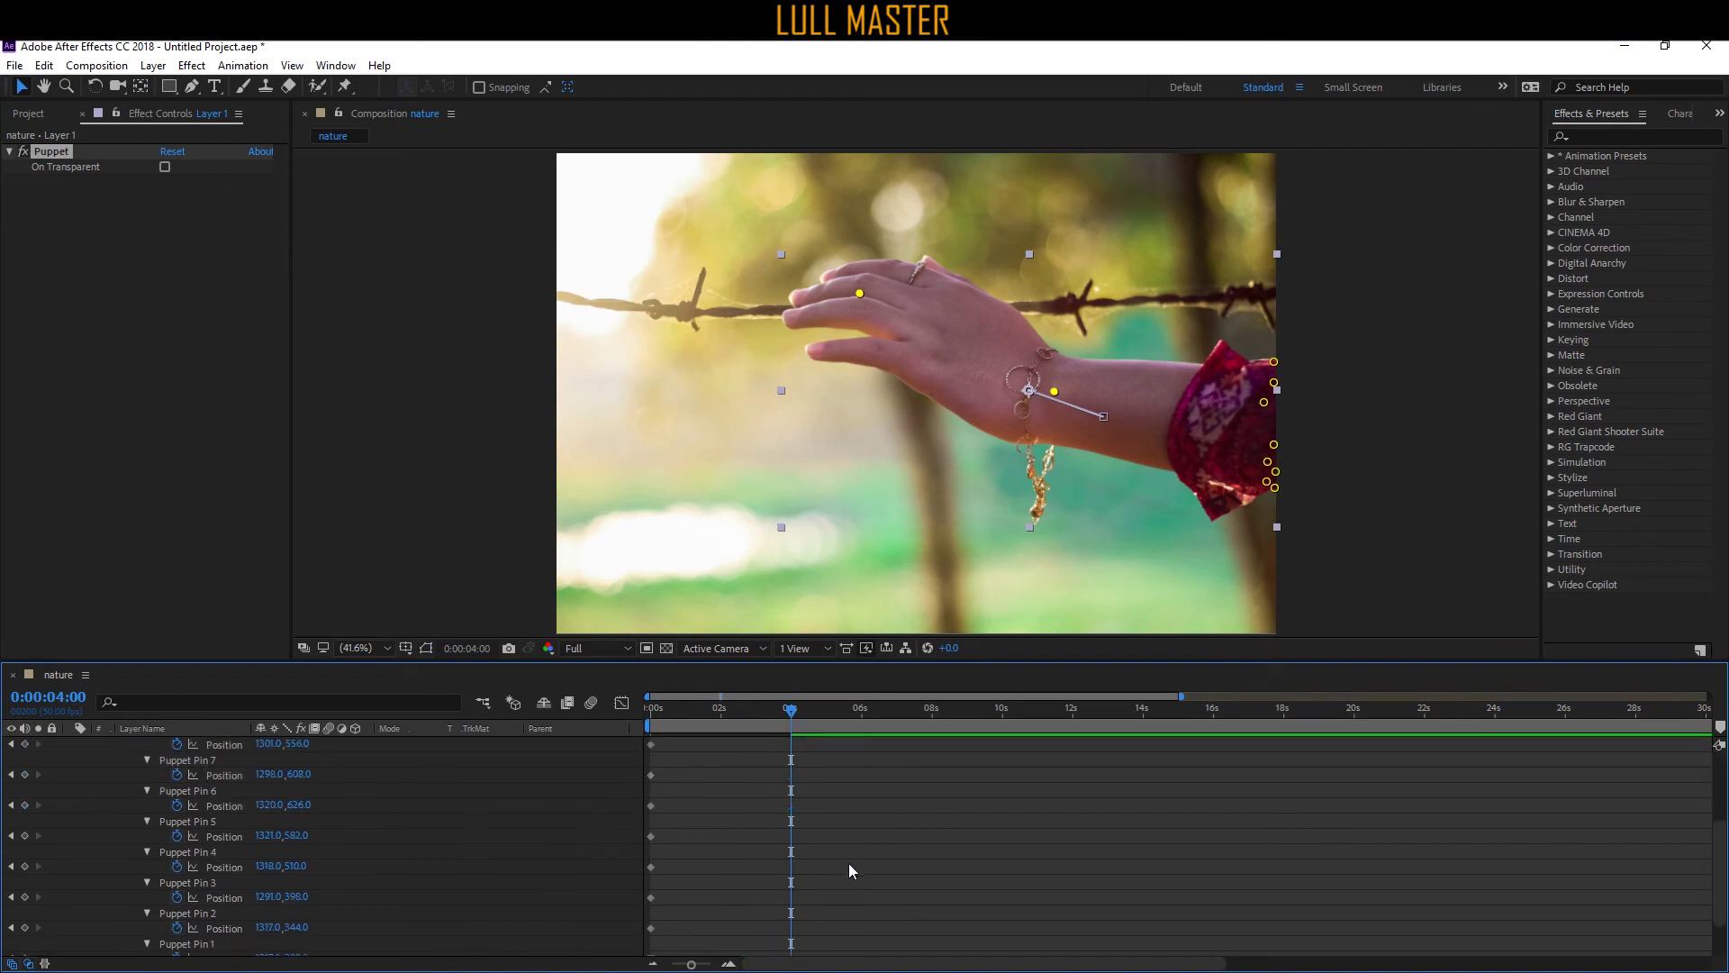
drag(726, 938, 792, 920)
click(829, 864)
Preview the slowed hand animation from 0:00:00:00 and return to the first frame.
drag(731, 707, 627, 747)
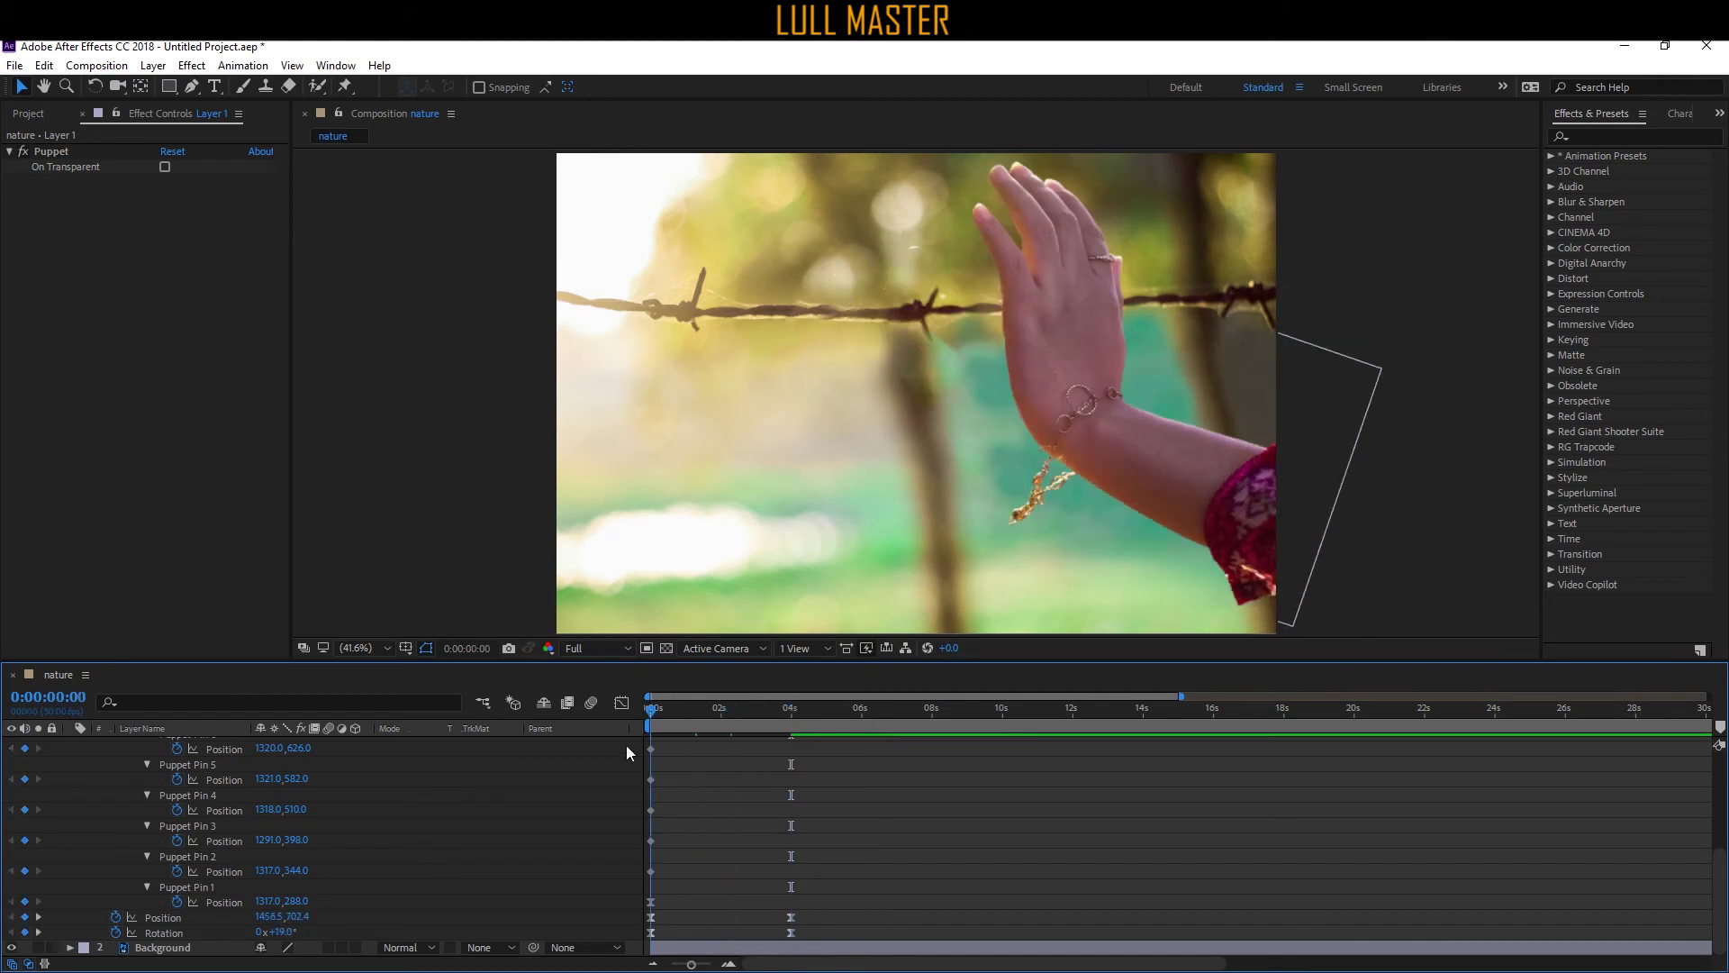
key(space)
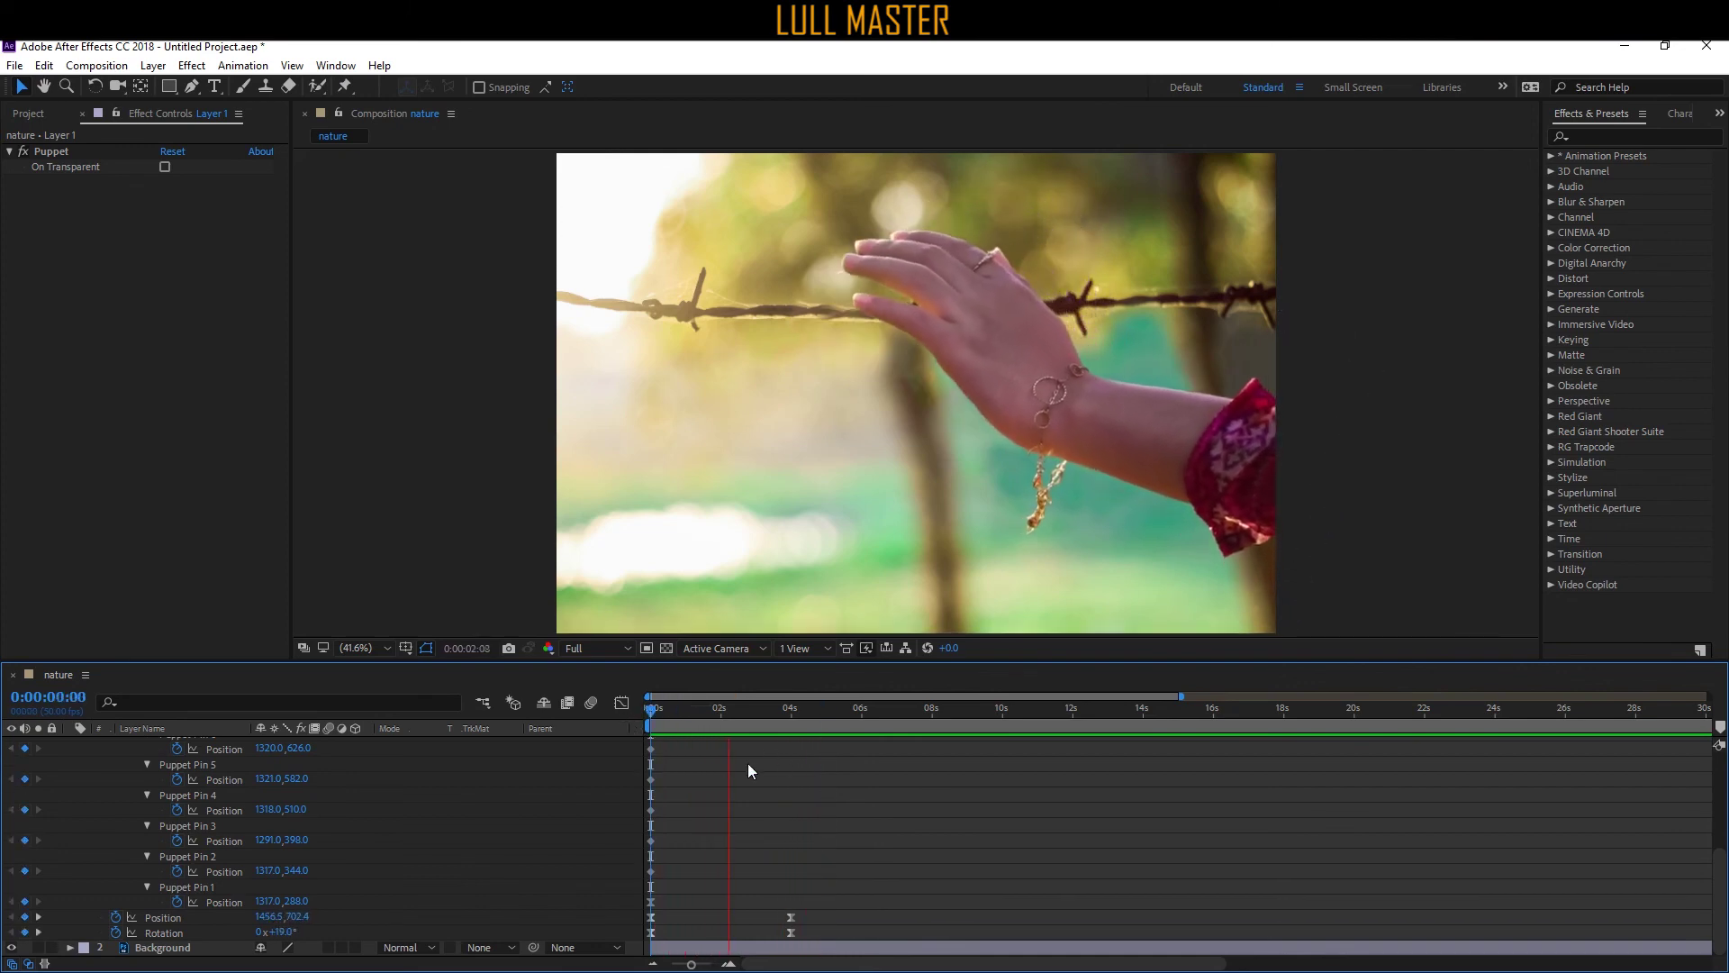
key(space)
key(Home)
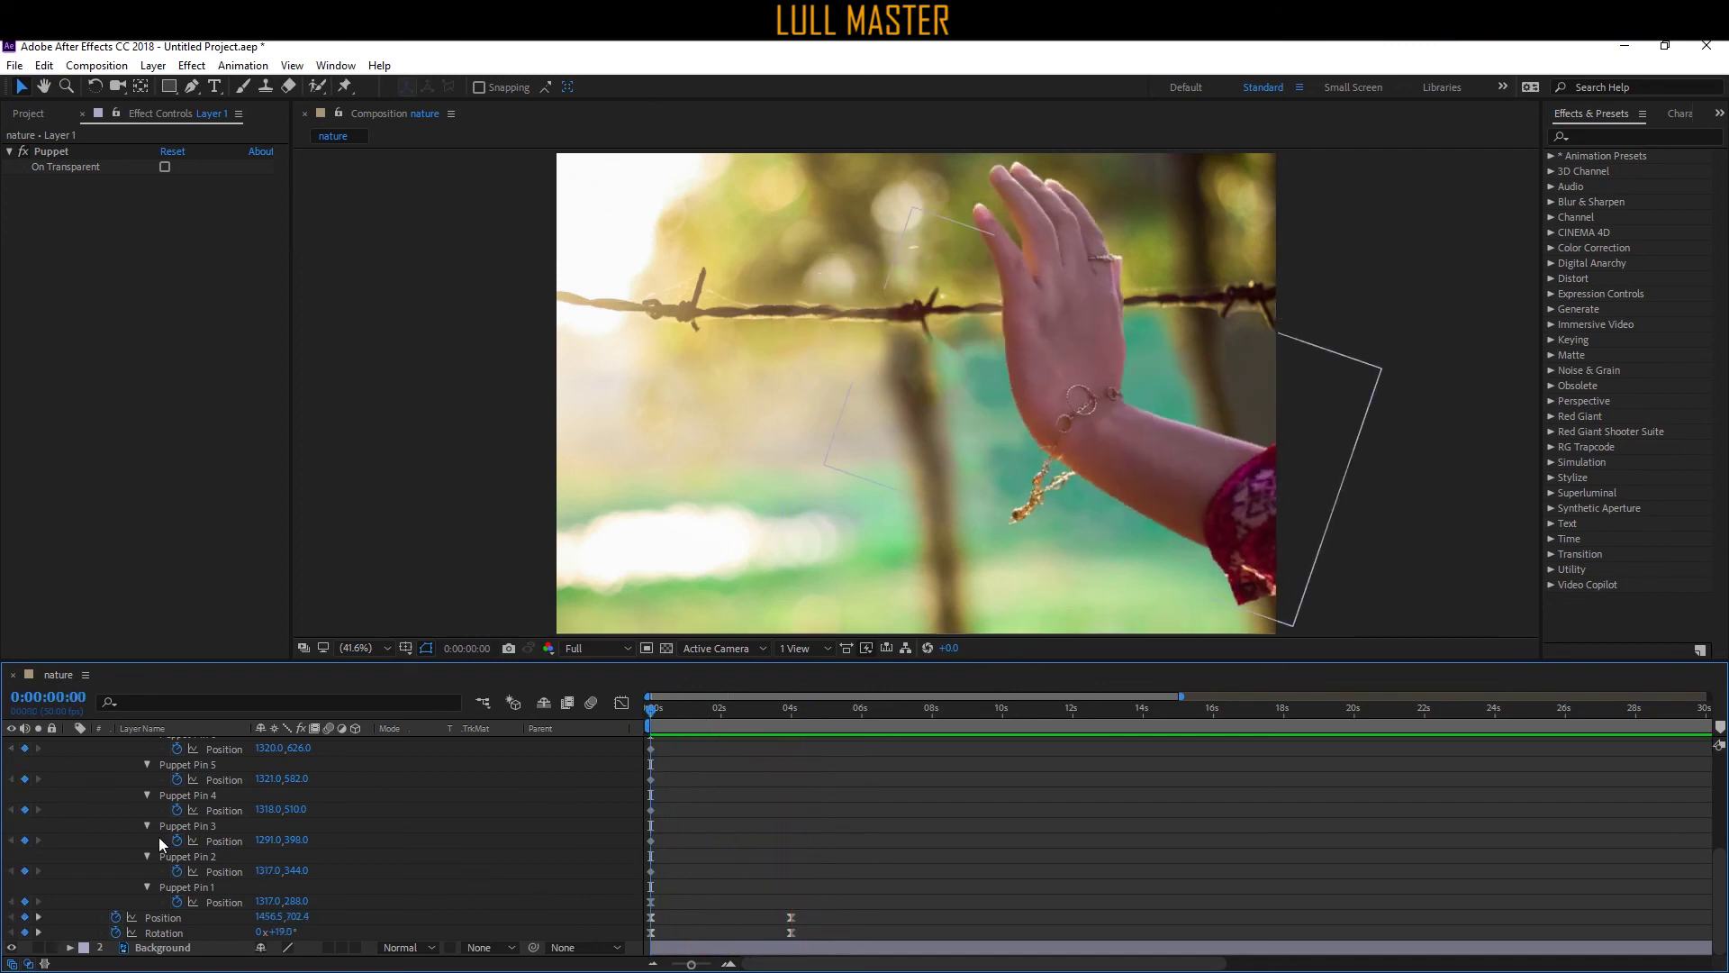
With Layer 1 collapsed, place Red Rose.mp4 between Layer 1 and Background and set its blending mode to Screen.
scroll(123, 812, up, 5)
click(70, 745)
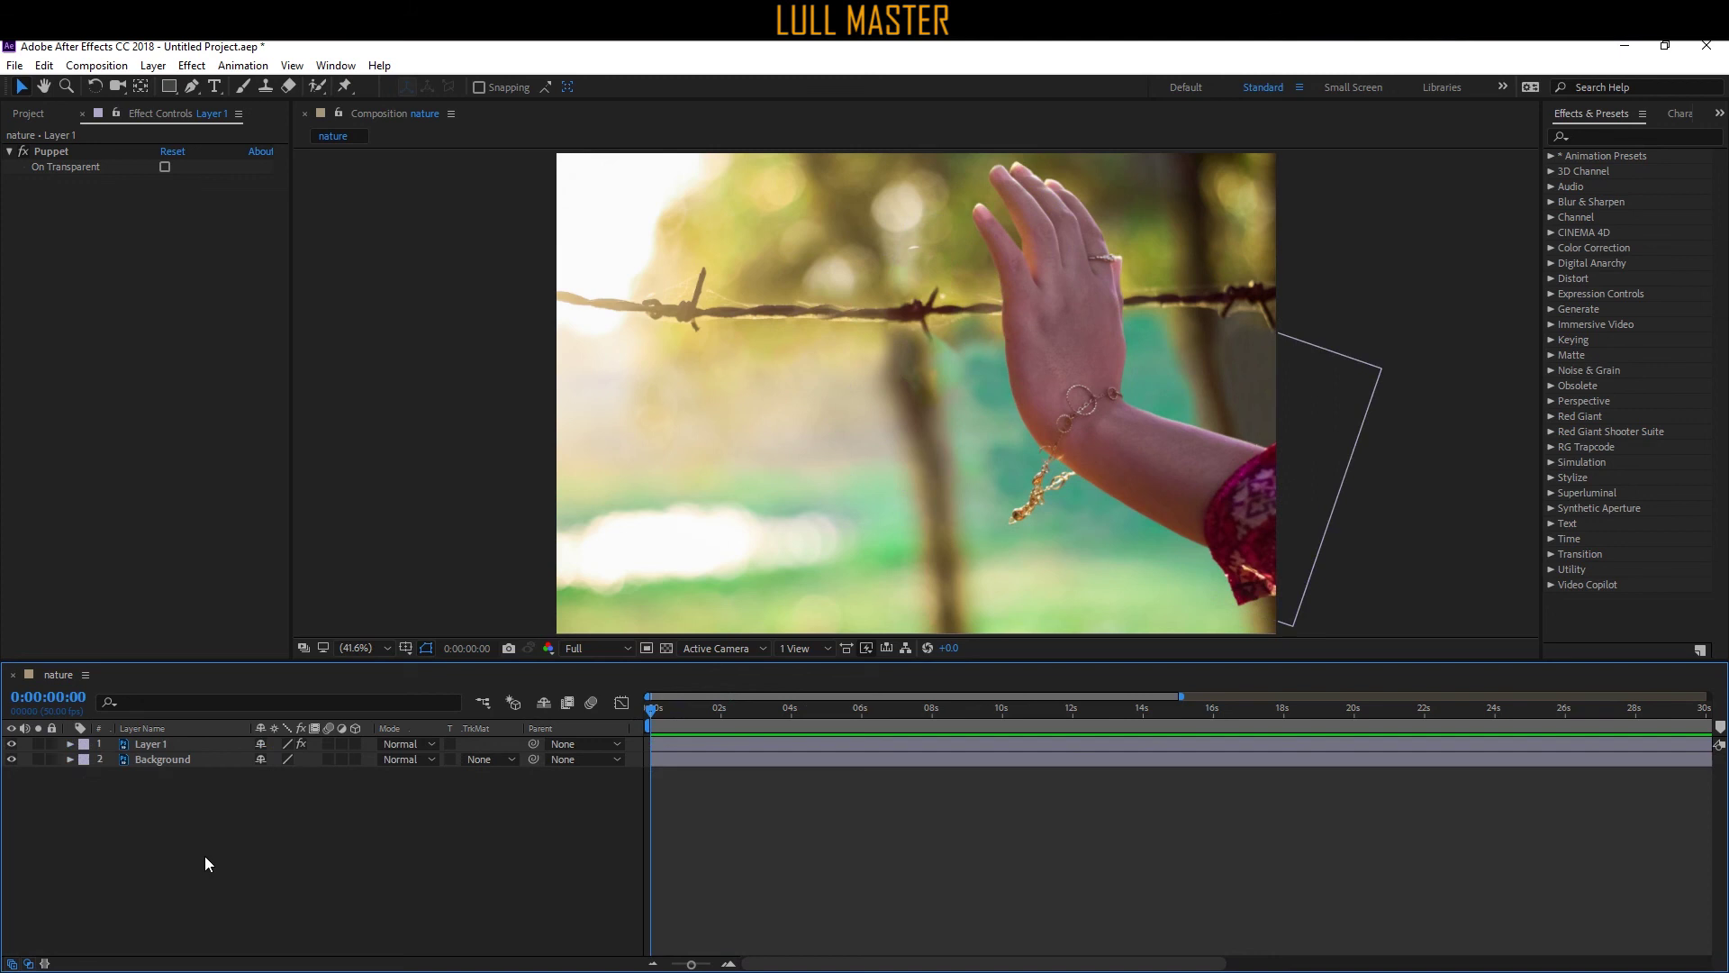
click(40, 112)
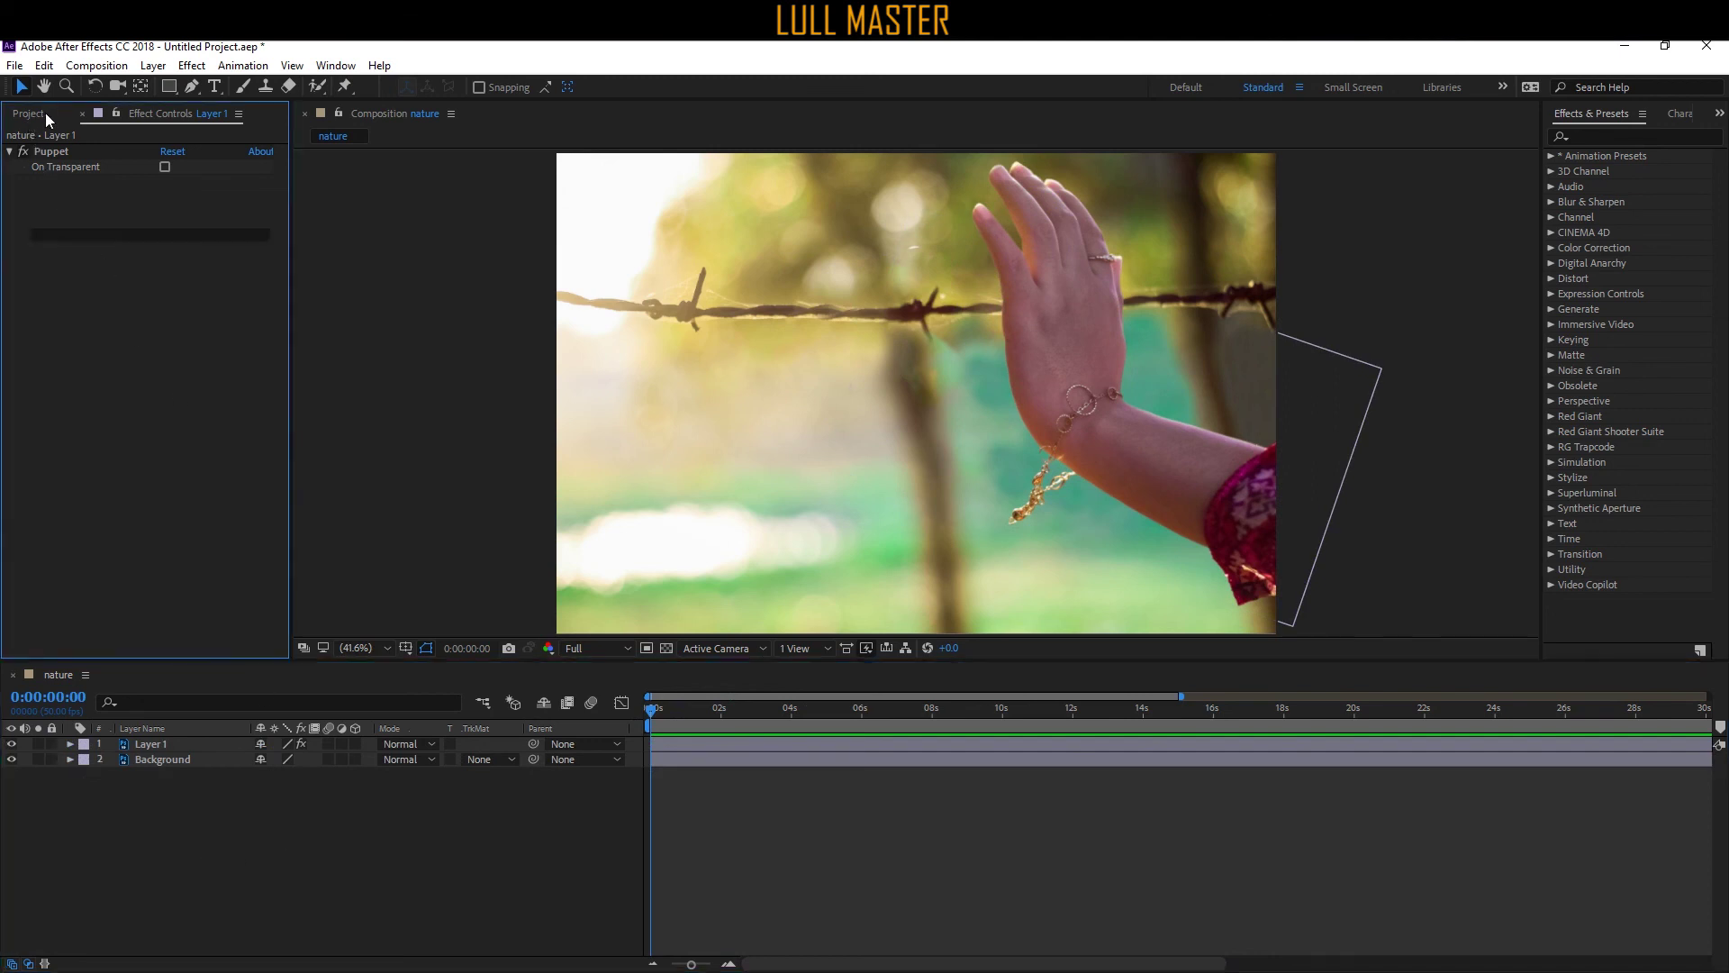
drag(23, 311, 148, 766)
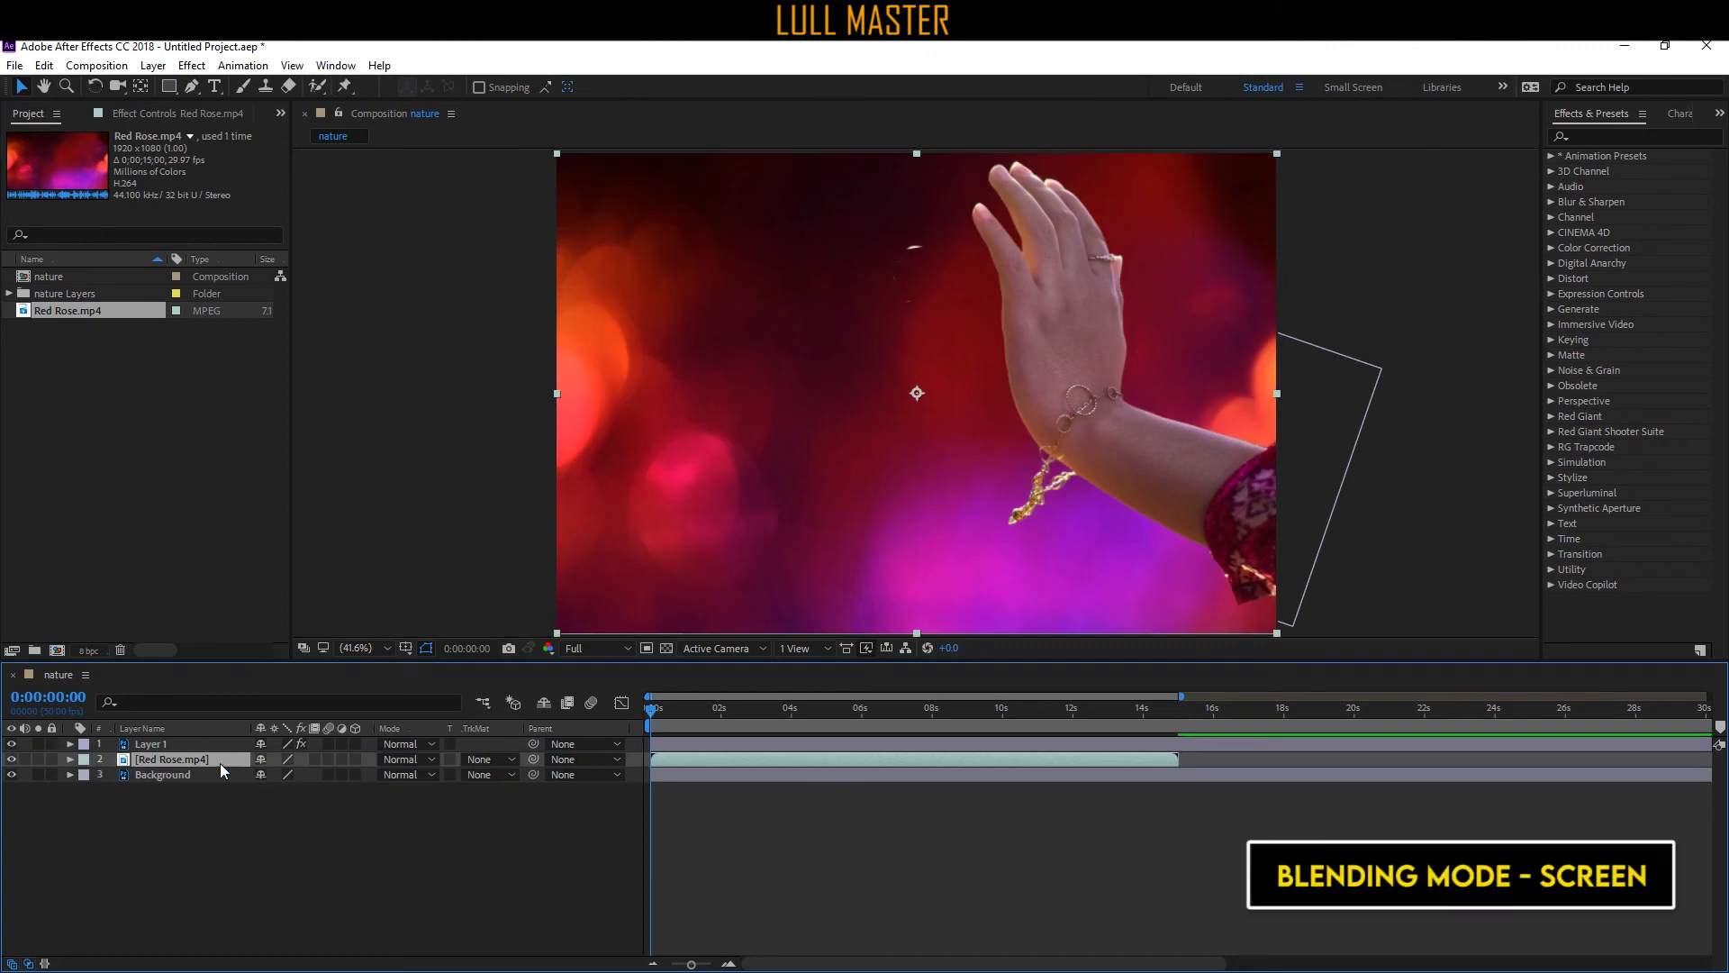
click(392, 766)
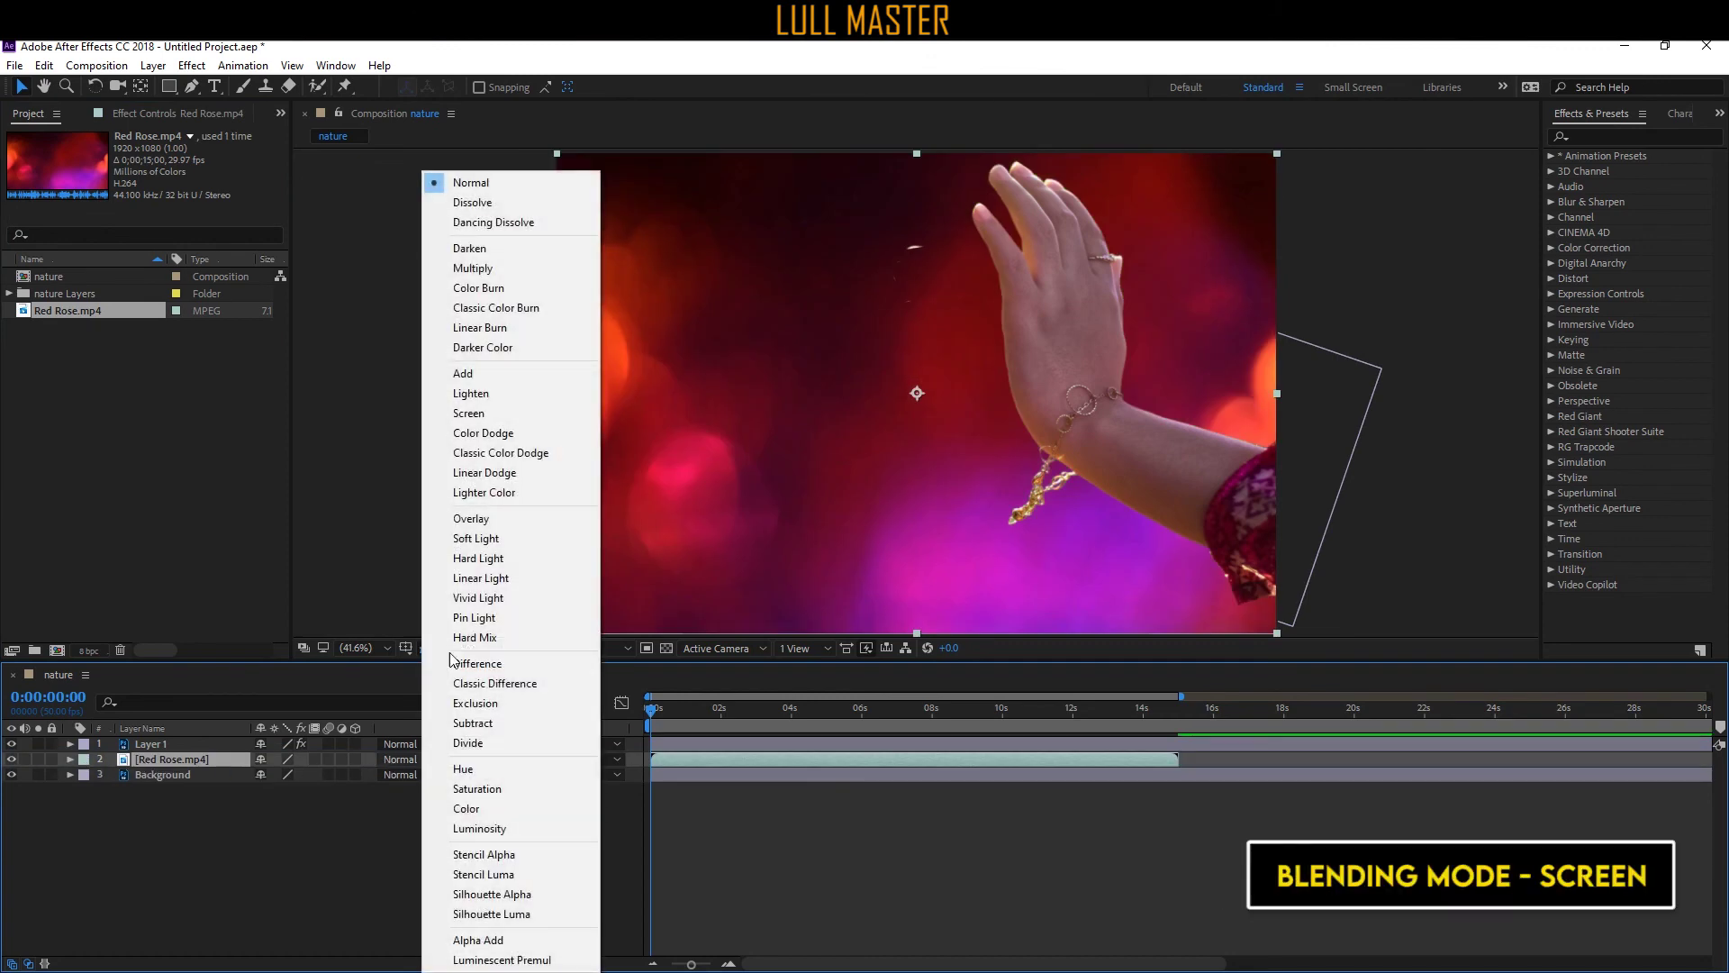
click(490, 410)
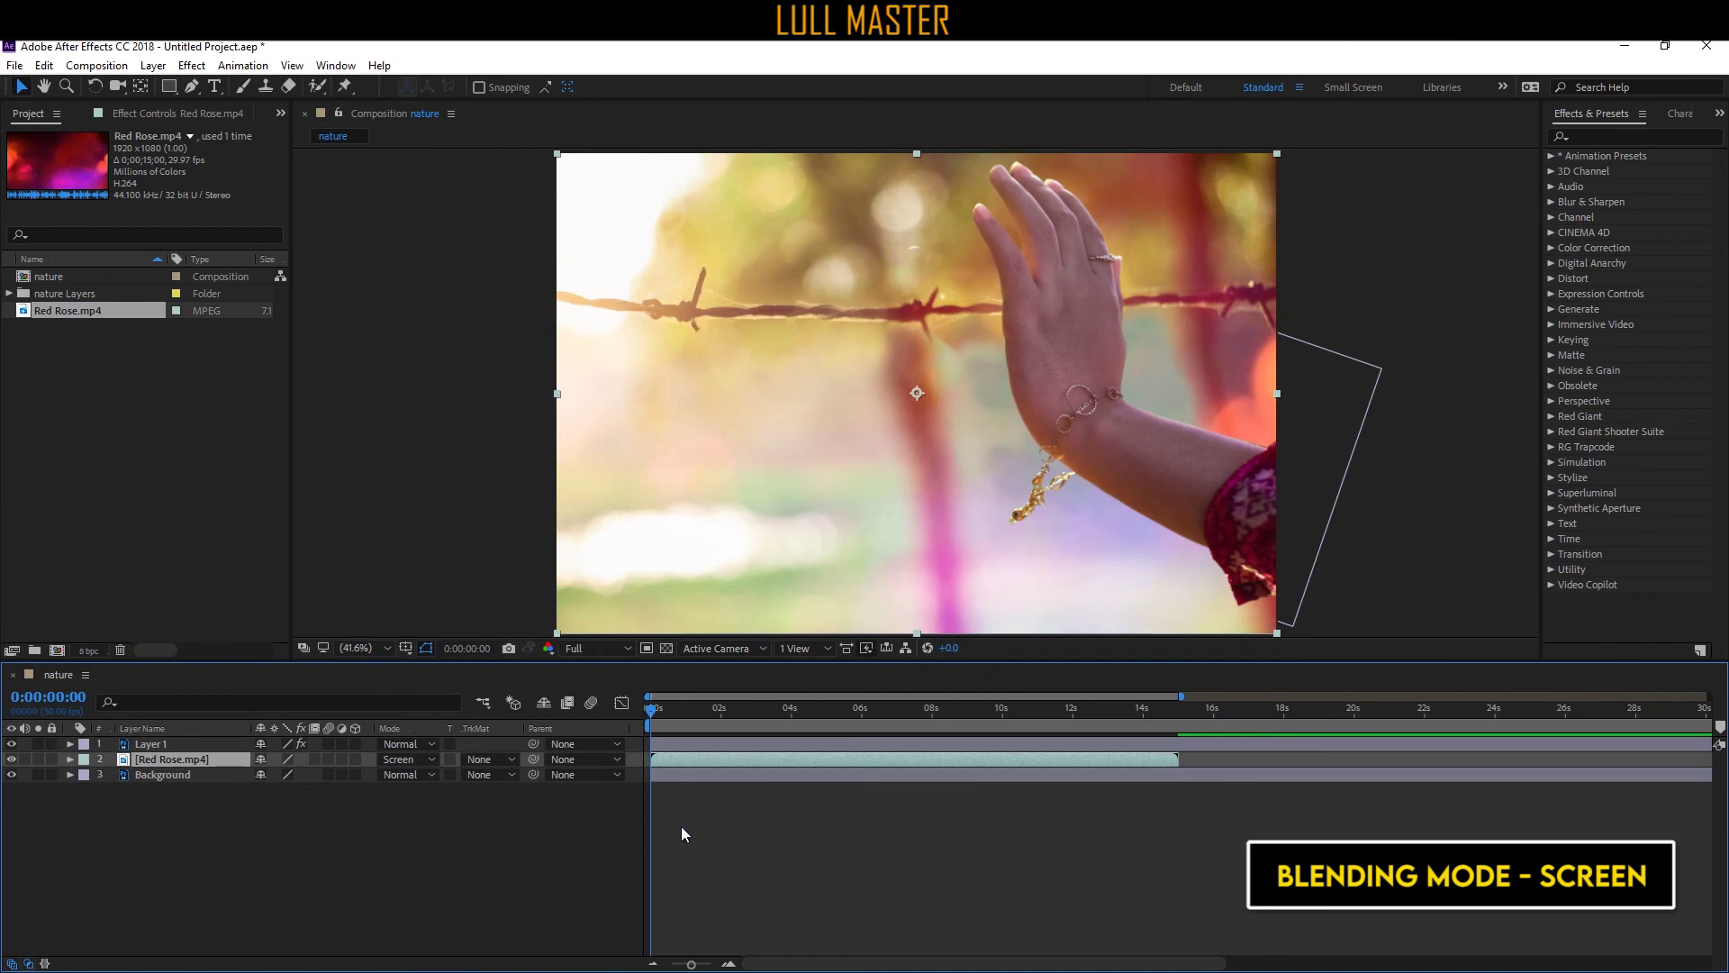
Preview the composition with the Red Rose.mp4 overlay from the start and stop playback.
click(747, 852)
key(space)
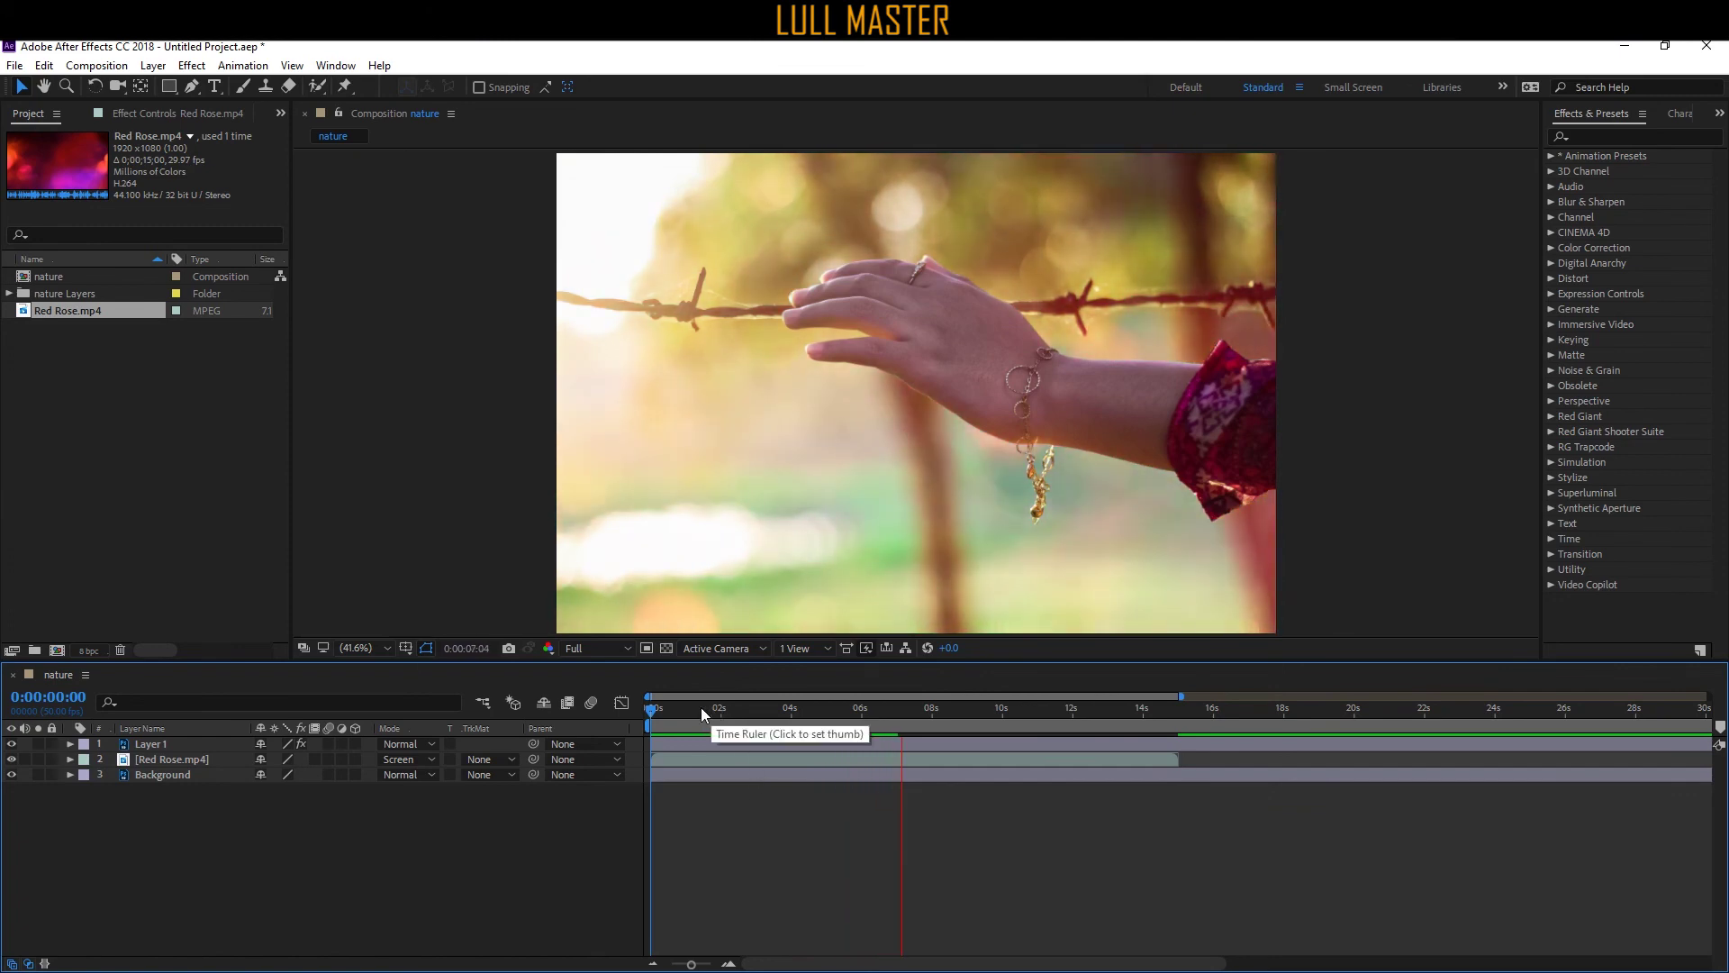
click(650, 711)
key(space)
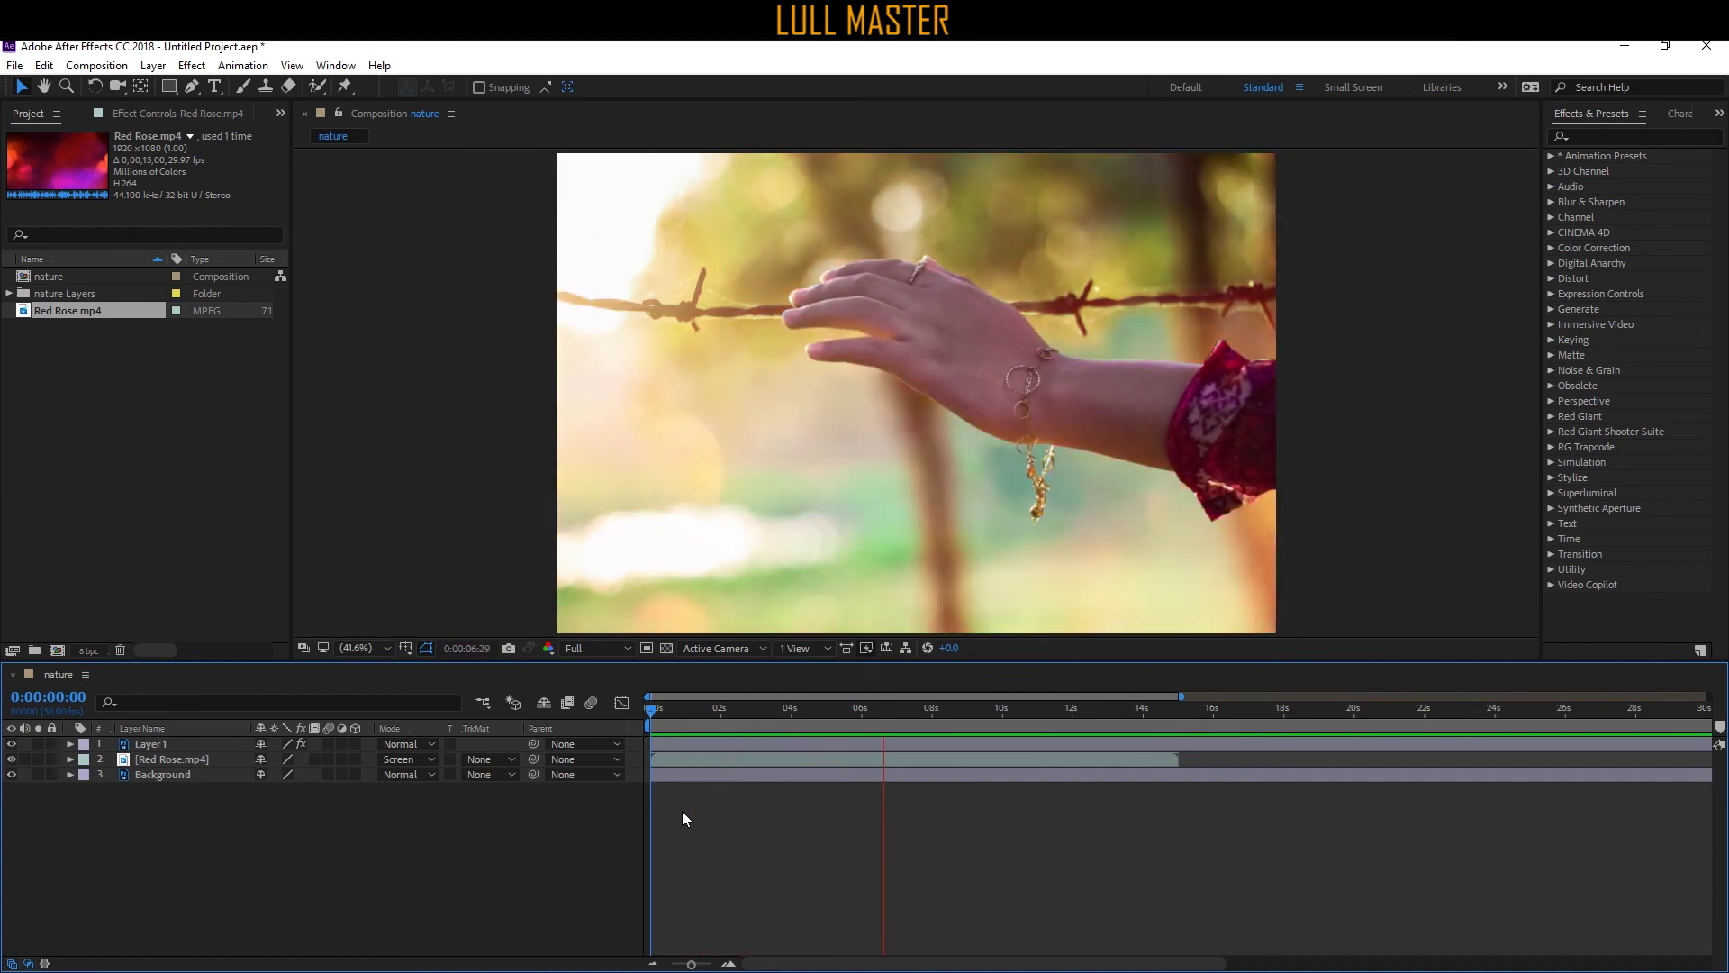
key(space)
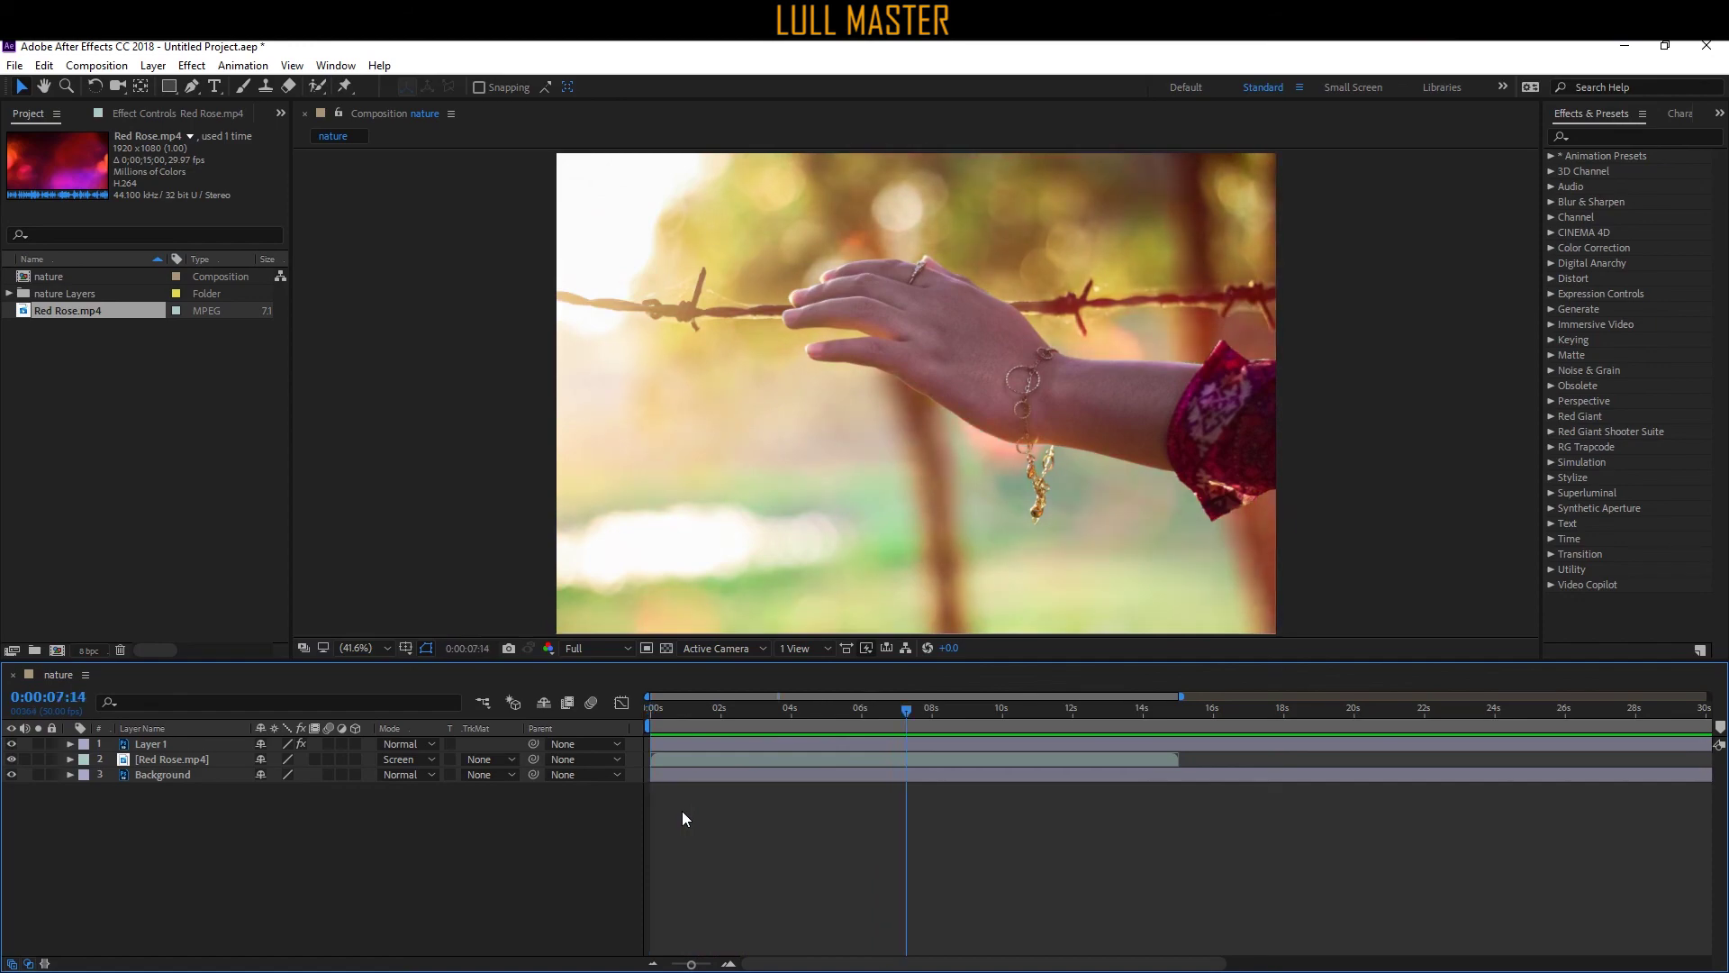